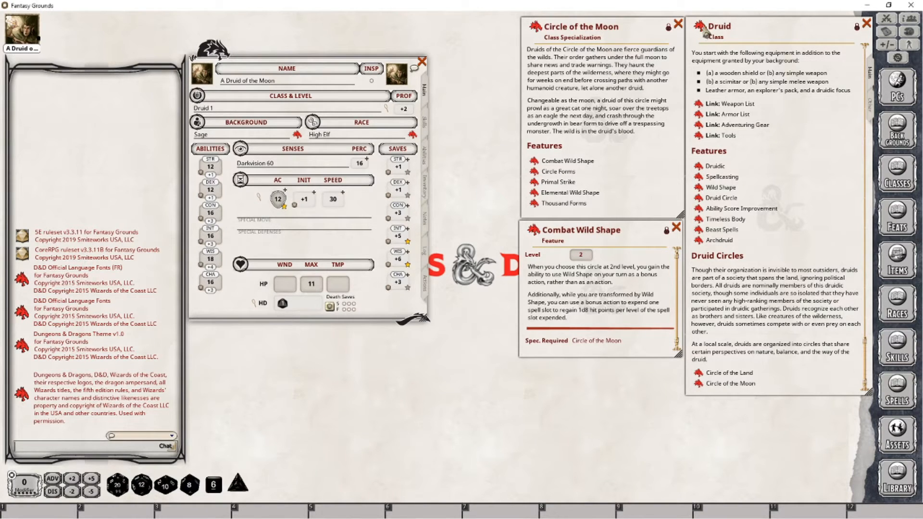
- Add a second Druid level to the character and choose Circle of the Moon as its Druid Circle
drag(275, 119, 211, 108)
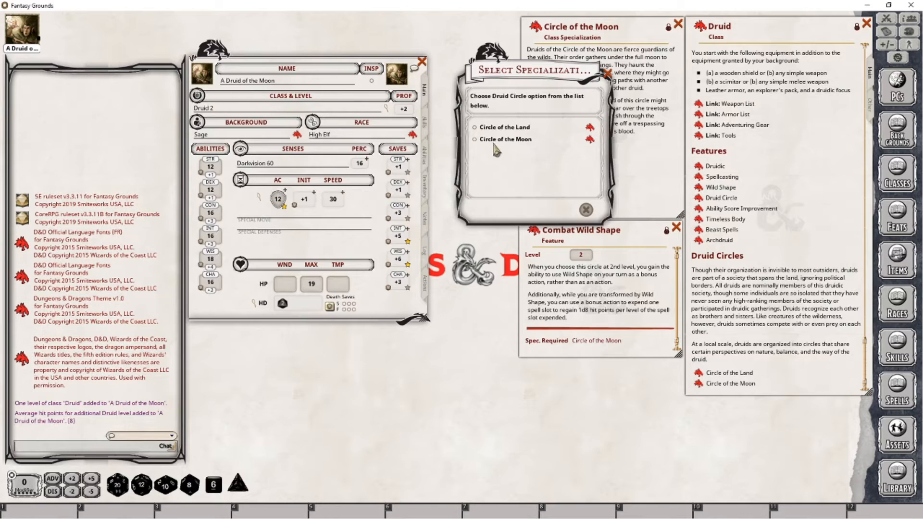
click(495, 141)
click(585, 210)
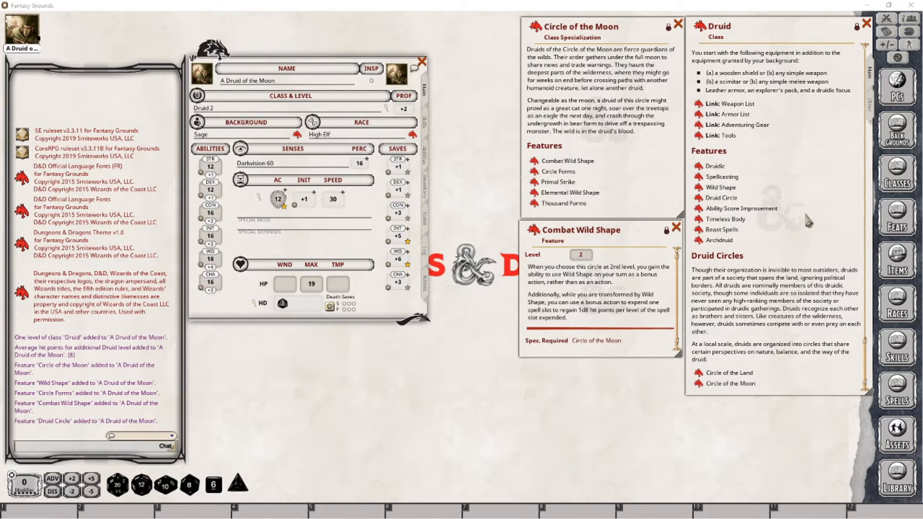
- Review the Druid class level table and open the Circle Forms feature of the Circle of the Moon
drag(864, 361, 867, 238)
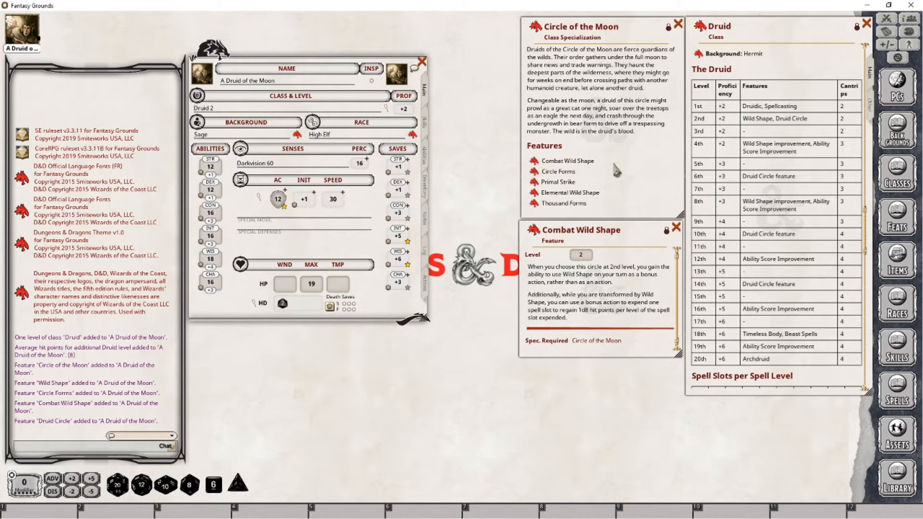
click(533, 172)
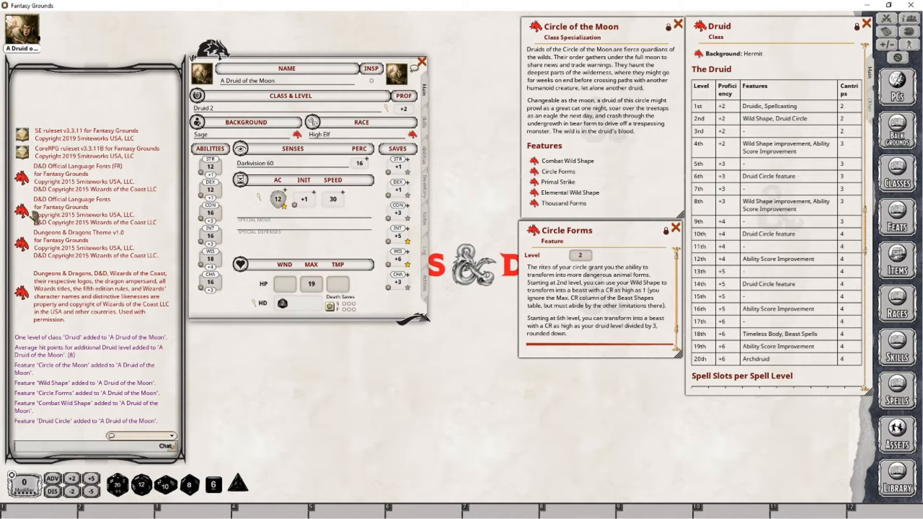
- Open Wild Shape from the character's features, place it below Circle of the Moon, and read its rules and Beast Shapes table
click(424, 155)
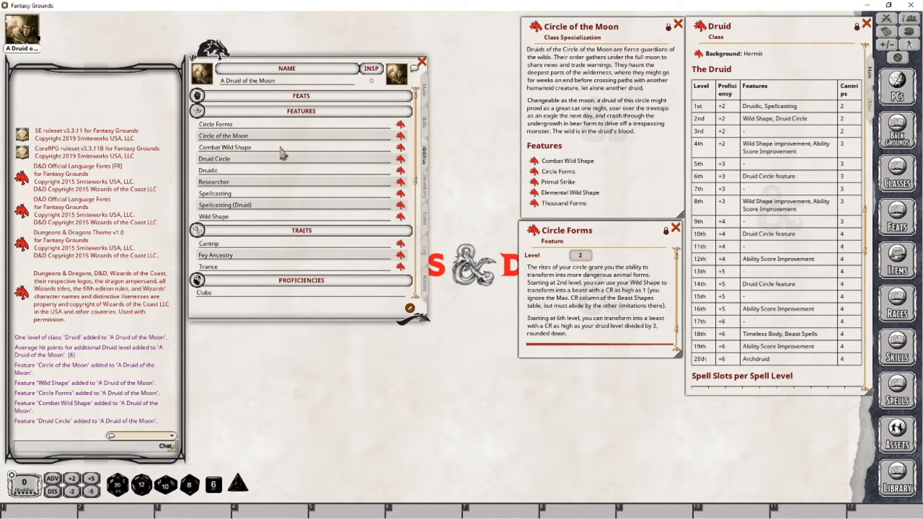
click(401, 217)
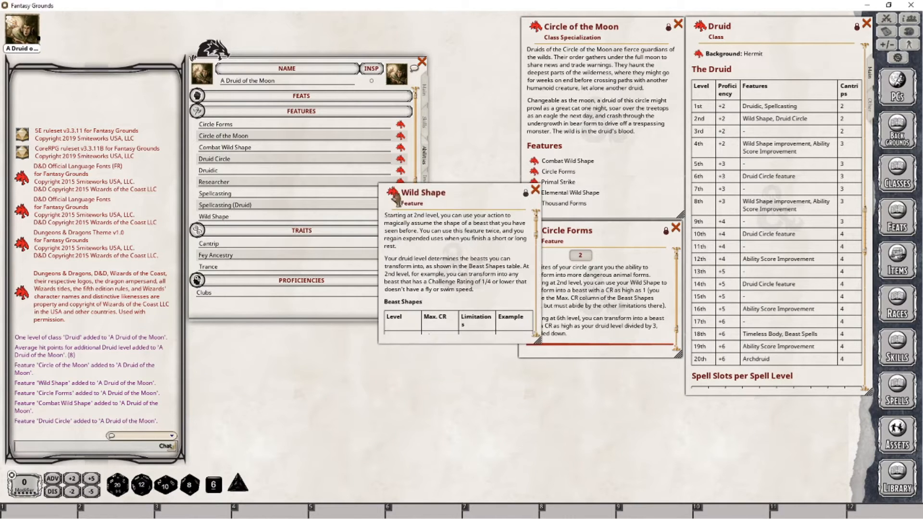
drag(411, 187, 555, 227)
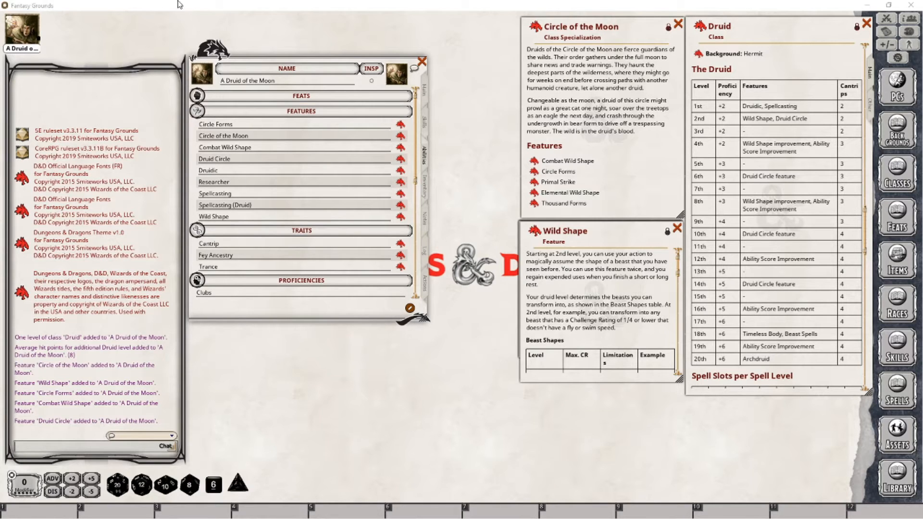
scroll(602, 285, down, 4)
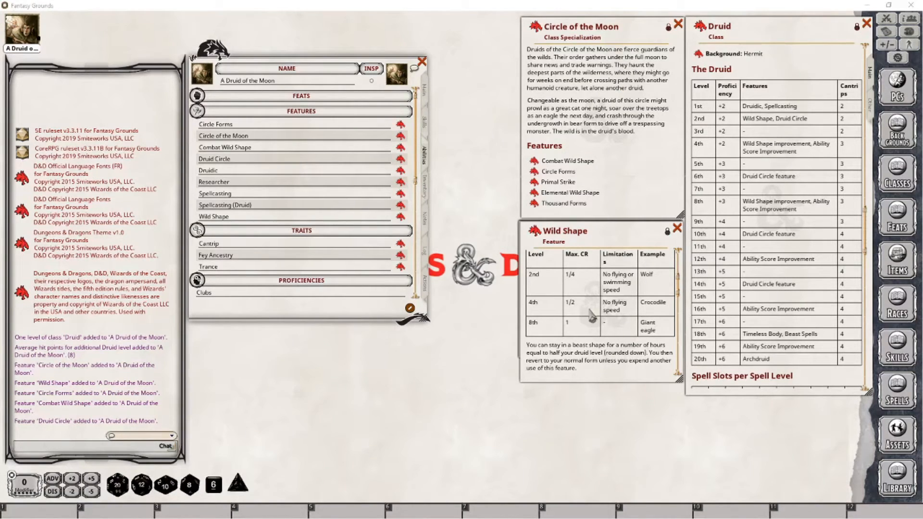
click(632, 338)
scroll(631, 338, up, 5)
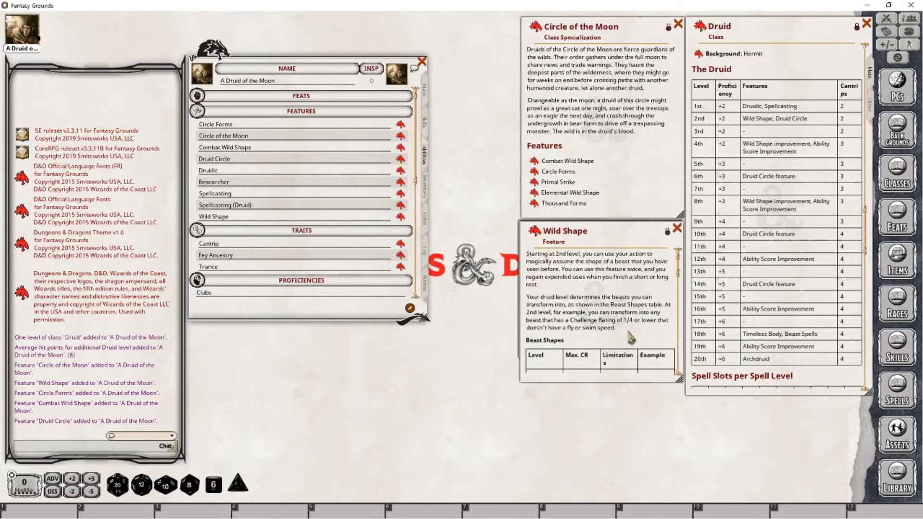
scroll(631, 338, down, 5)
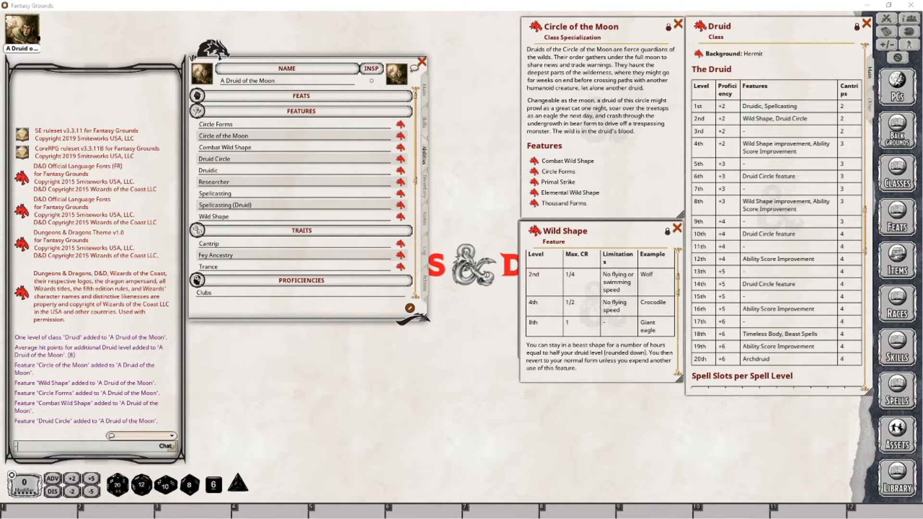
- Reopen Wild Shape and place it apart from Circle Forms with its Beast Shapes table in view for comparison
click(677, 228)
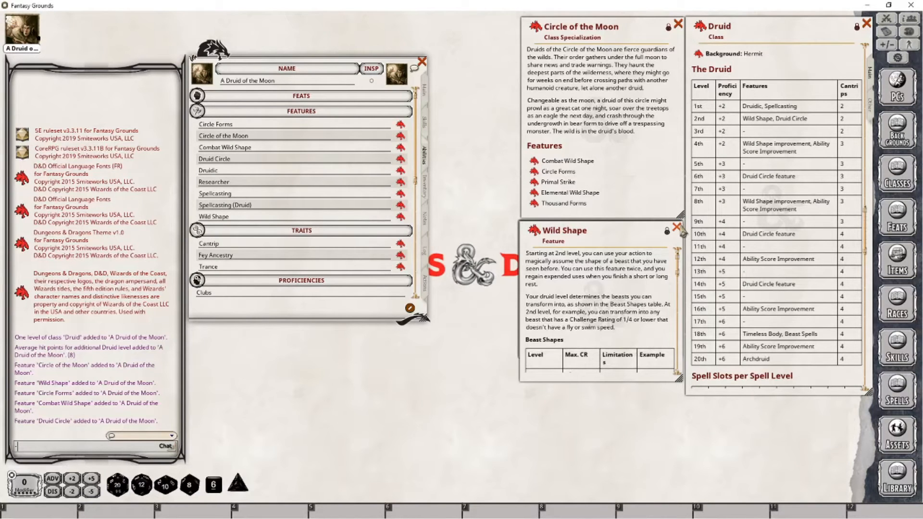
click(677, 228)
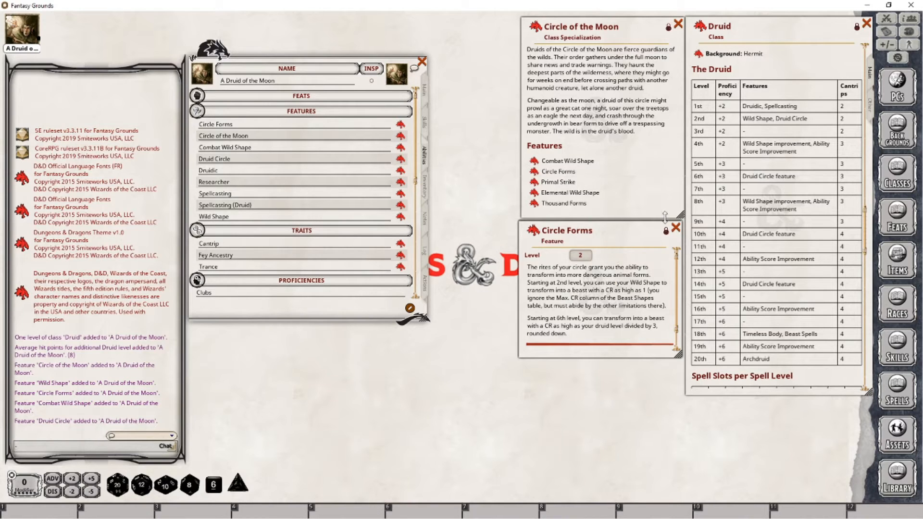
click(401, 217)
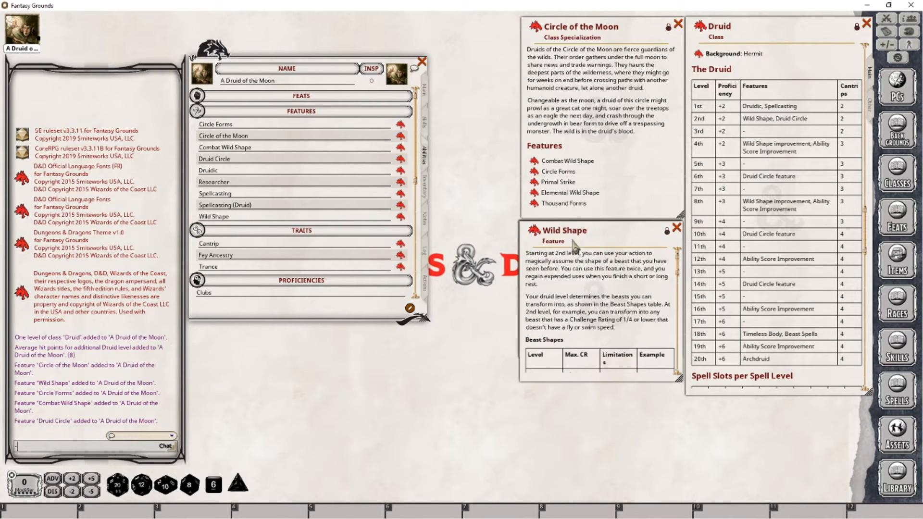
drag(589, 232, 362, 272)
scroll(366, 406, down, 3)
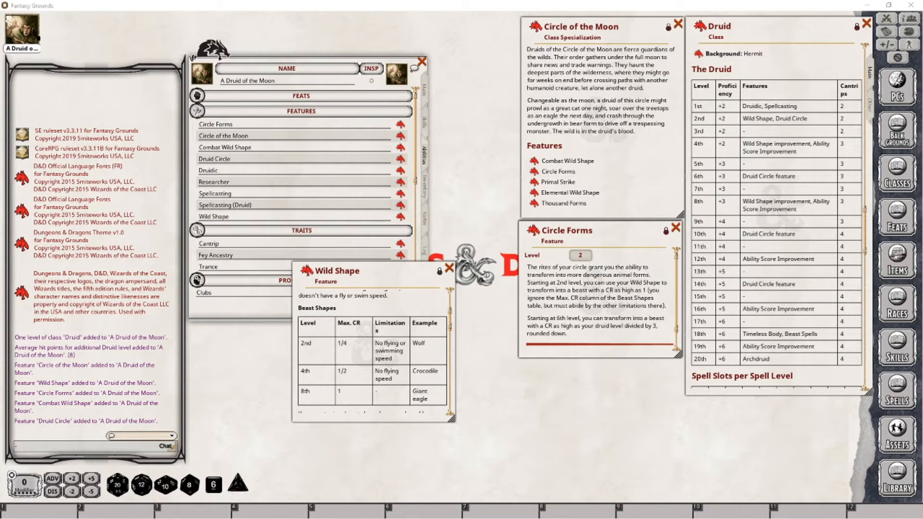
- Switch the sidebar to the Play preset in the Library and close the Library
click(897, 487)
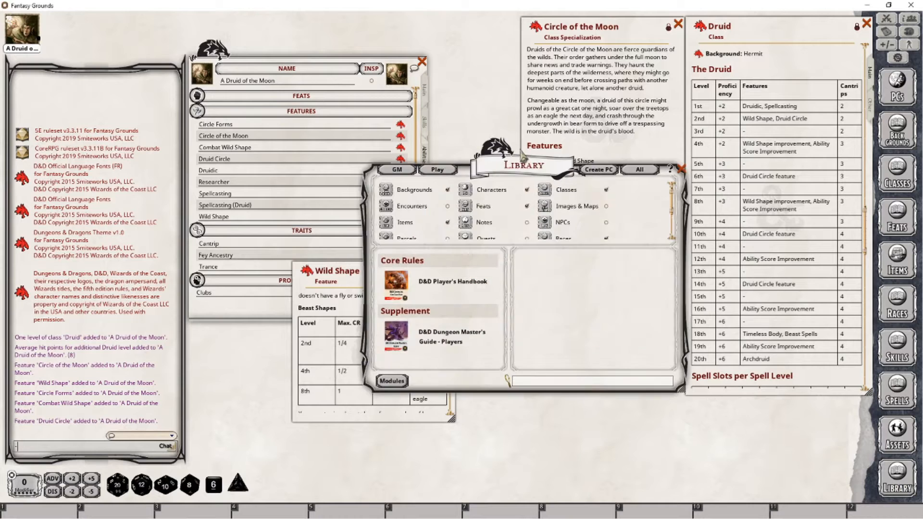
click(437, 170)
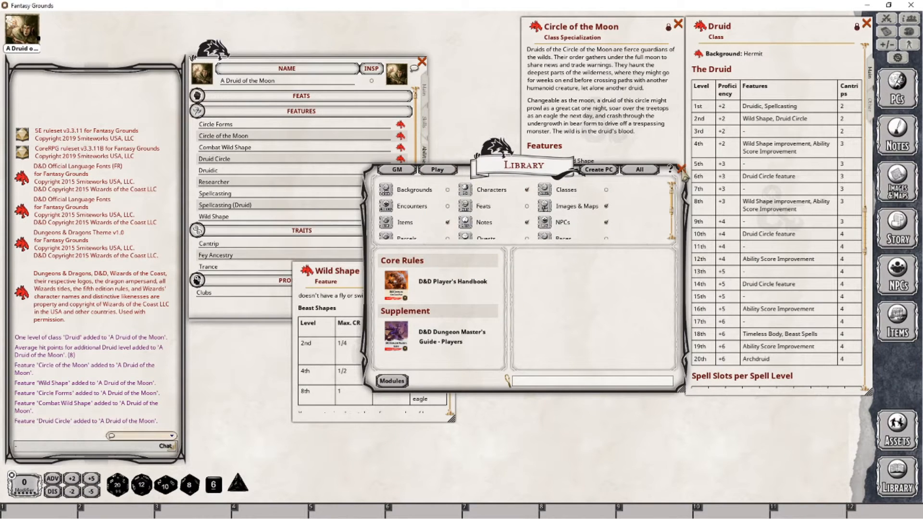
click(681, 169)
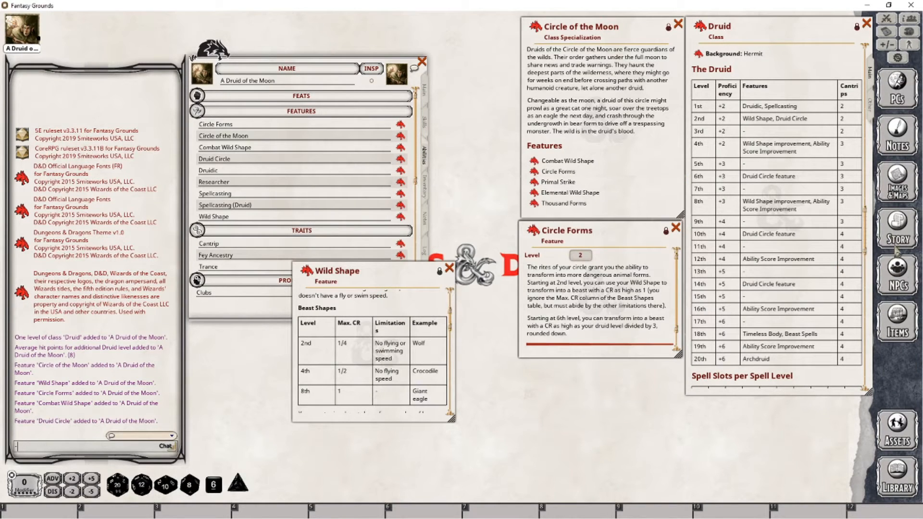
- Open the Cat and Dire Wolf records from the NPC list and place them on either side of it
click(906, 279)
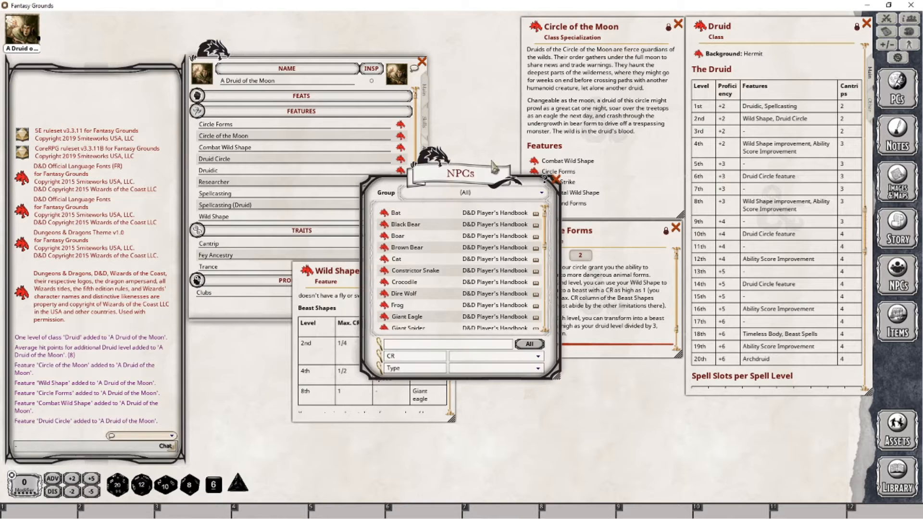
click(397, 259)
drag(457, 141, 237, 198)
click(404, 293)
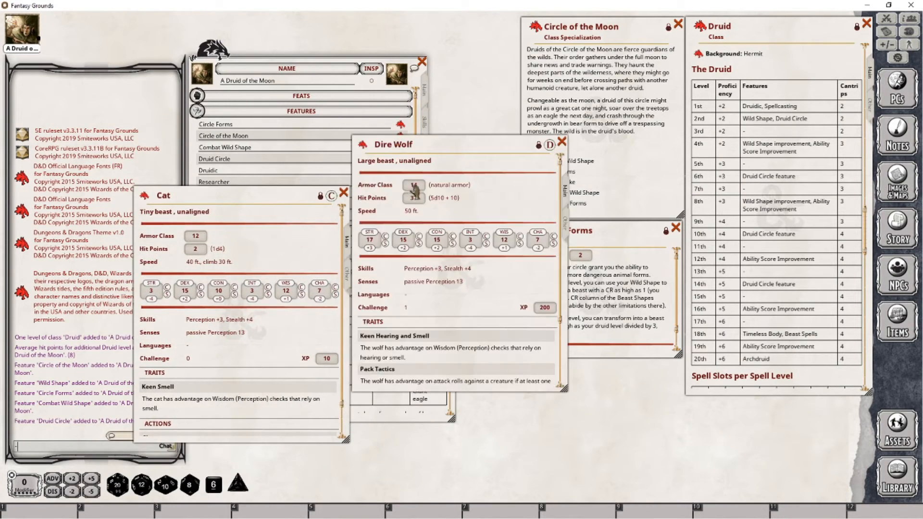
drag(434, 139, 705, 198)
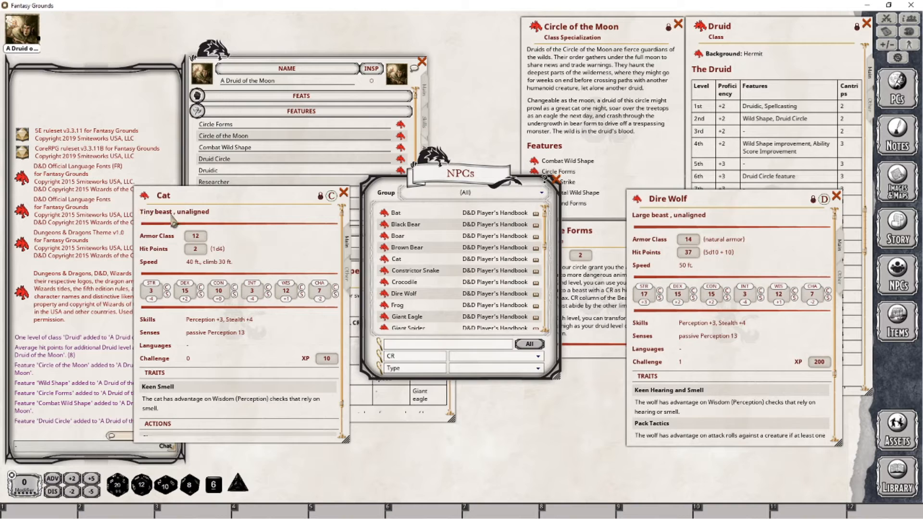
- Open the Imp record from the NPC list, check its creature type, and close it
scroll(415, 308, down, 2)
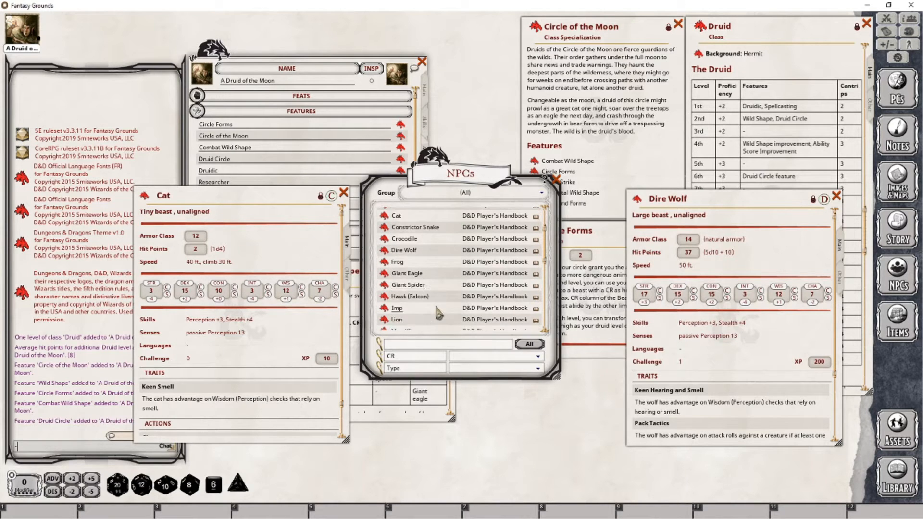
click(402, 313)
drag(461, 160, 671, 112)
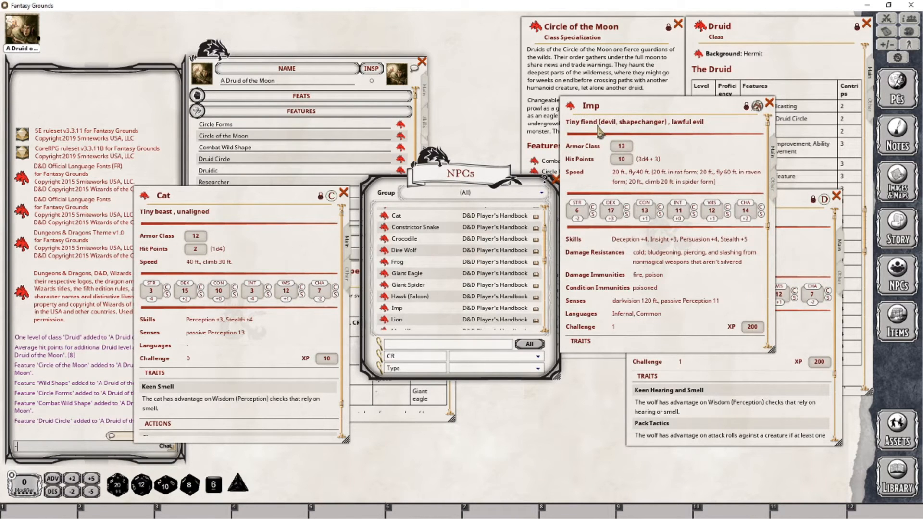
click(770, 102)
- Open the Mastiff record from the NPC list, check its creature type and statistics, and close it
scroll(400, 317, down, 2)
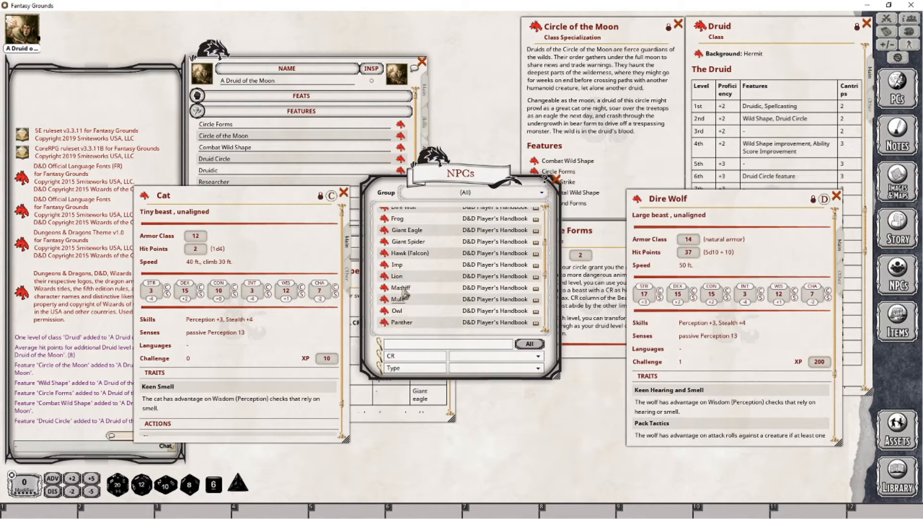
click(401, 287)
drag(443, 142, 695, 129)
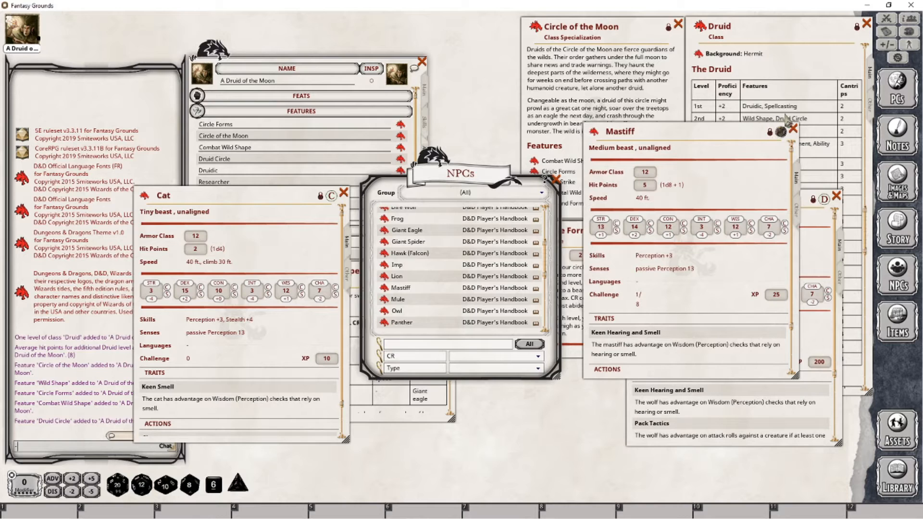
click(793, 129)
- Examine the Owl and Poisonous Snake records from the NPC list, closing each one after viewing
scroll(432, 262, down, 3)
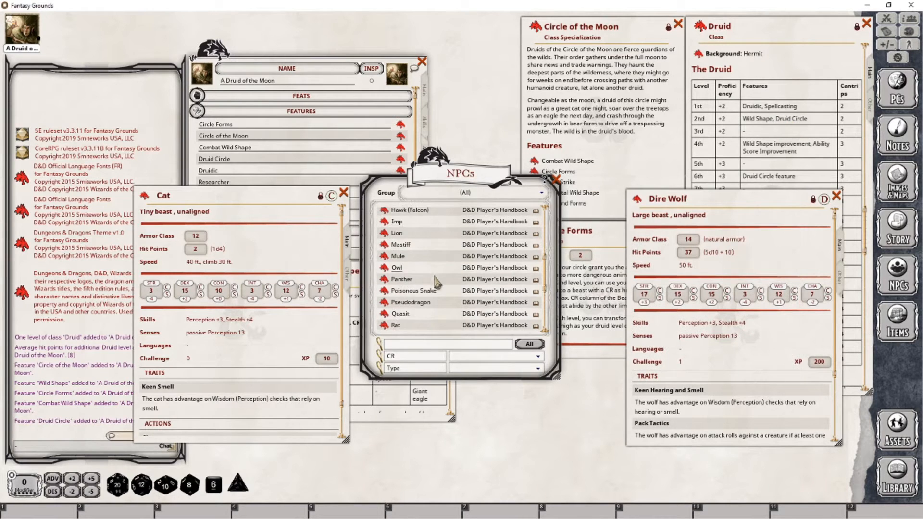
click(404, 264)
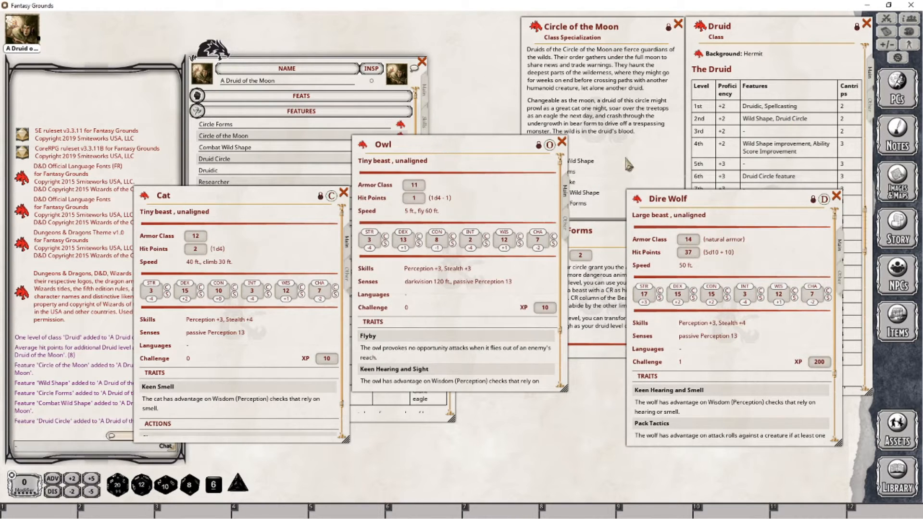
click(561, 145)
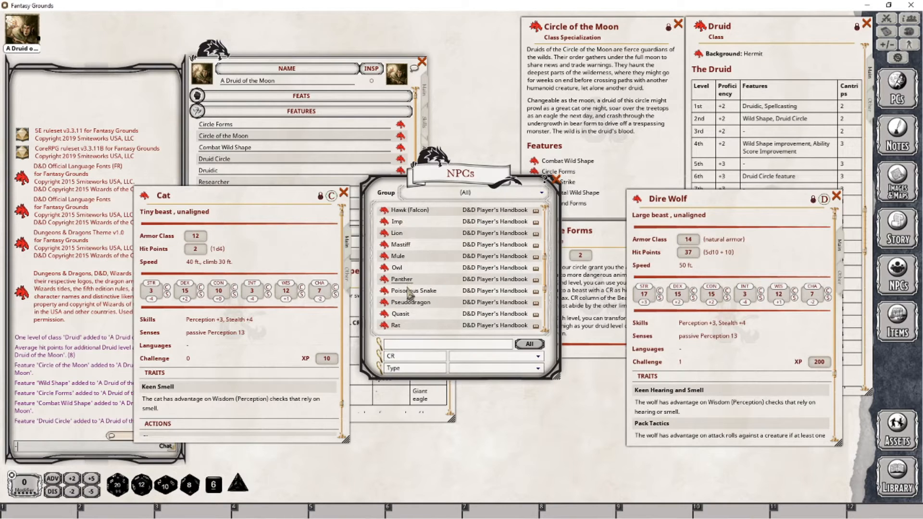
click(414, 291)
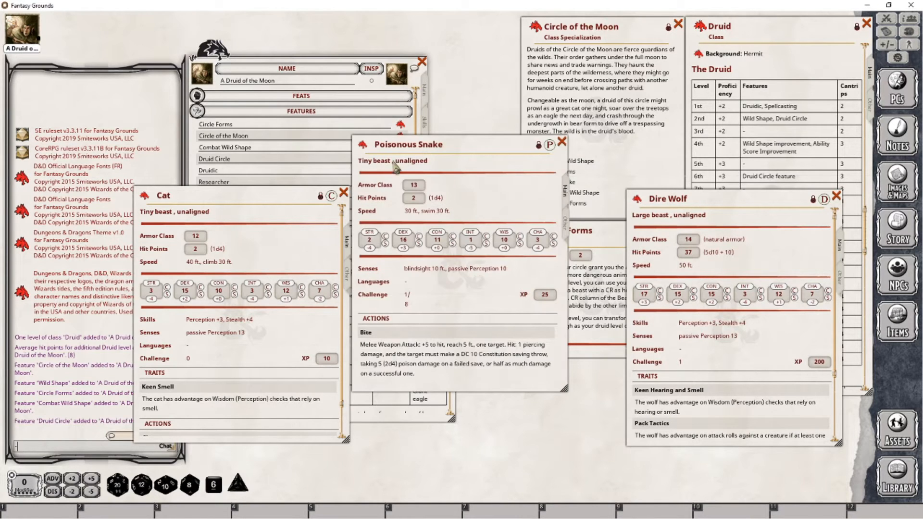
click(562, 144)
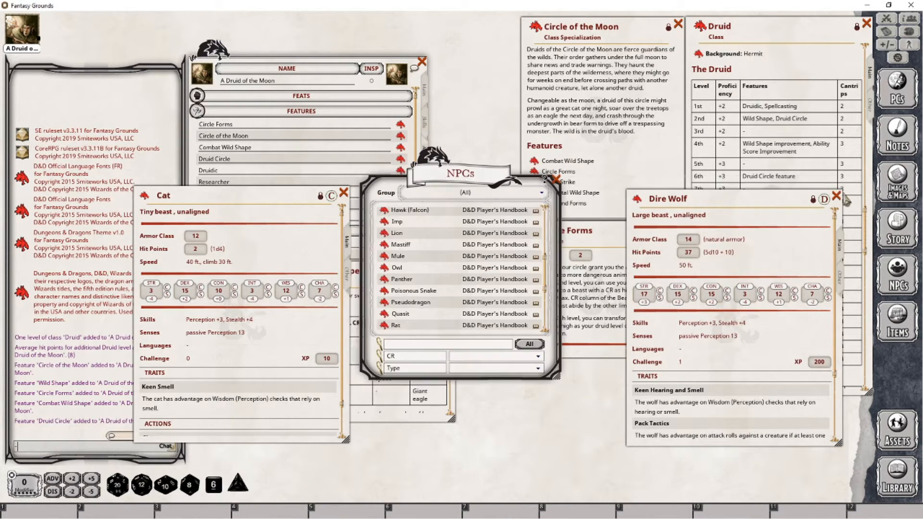
- Close the Dire Wolf and Cat records and the NPC list
click(836, 196)
click(344, 193)
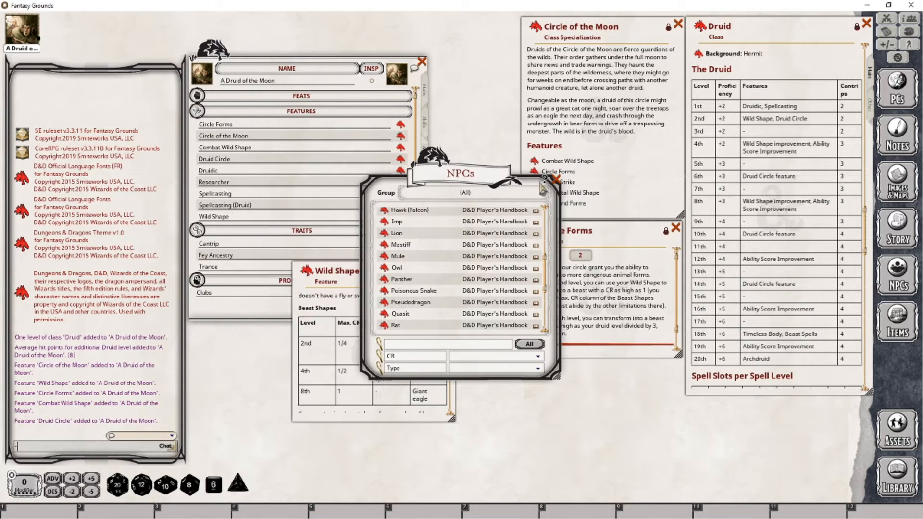
click(556, 180)
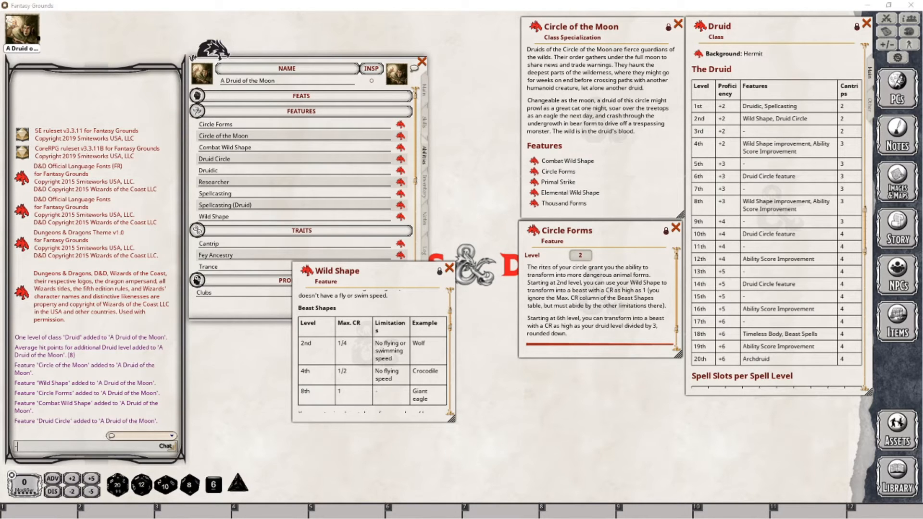
- Show the character's actions and arrange Circle Forms below Combat Wild Shape and Wild Shape clear of the character sheet
drag(634, 229, 630, 369)
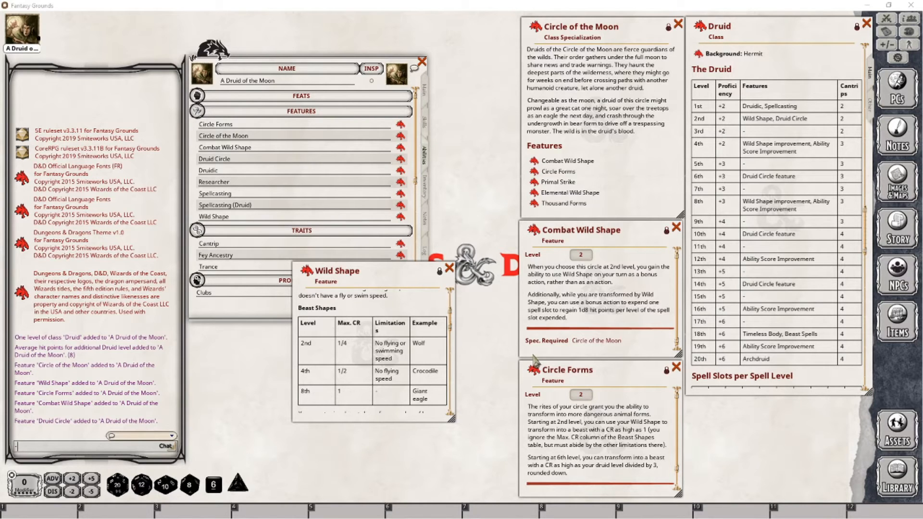
click(352, 63)
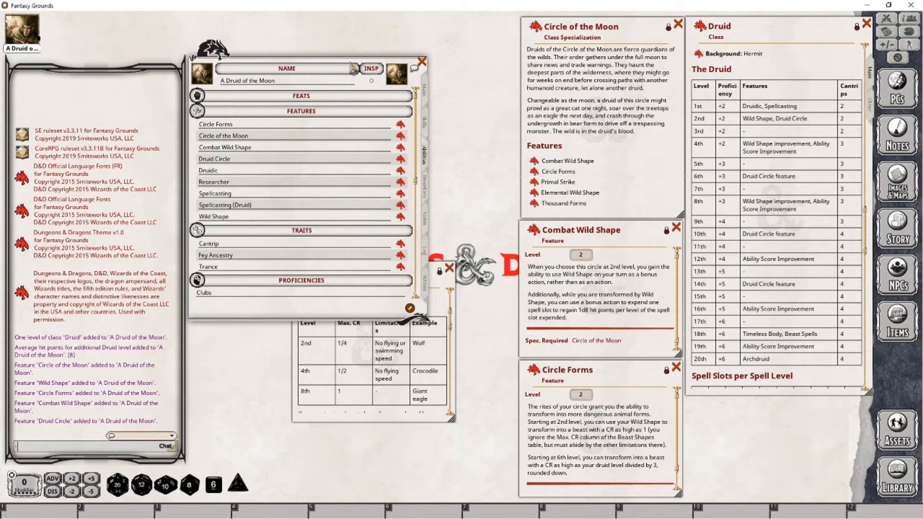
click(425, 287)
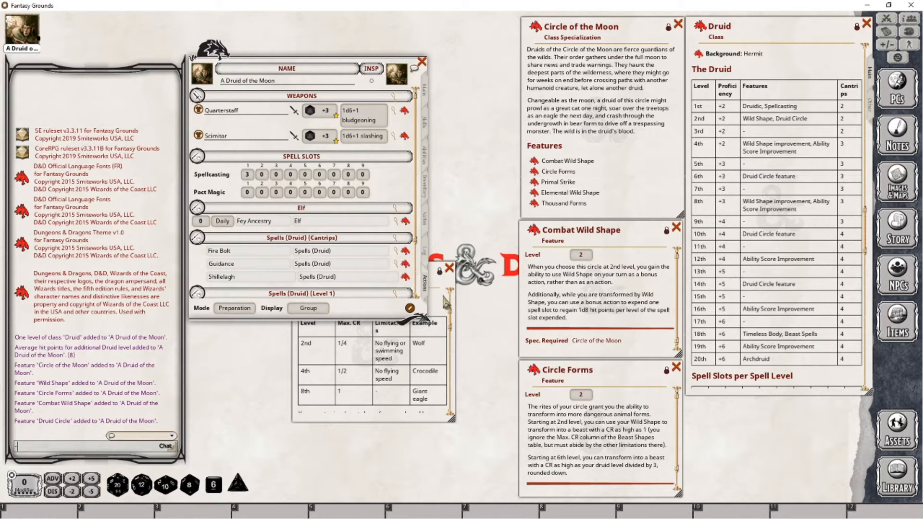
click(435, 282)
drag(410, 284, 467, 355)
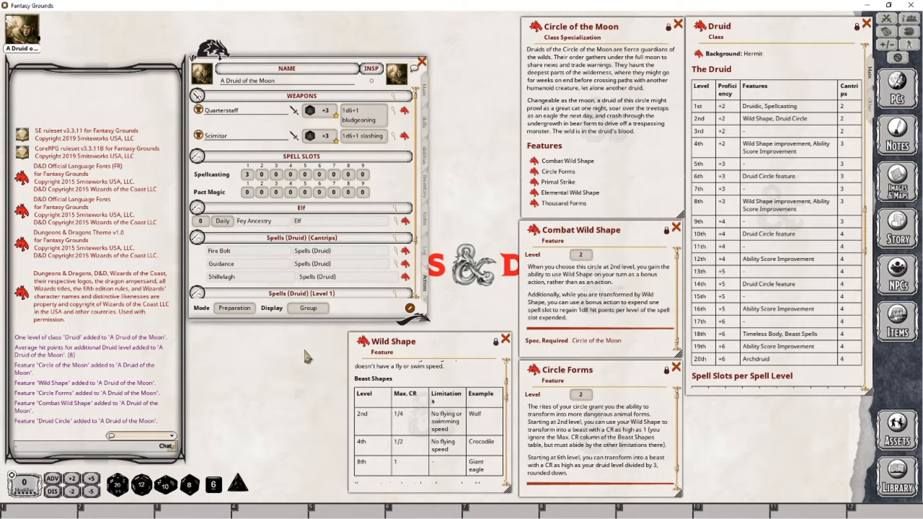
- Change the Fire Bolt cantrip's ability group to Elf in the character's actions
scroll(336, 279, down, 3)
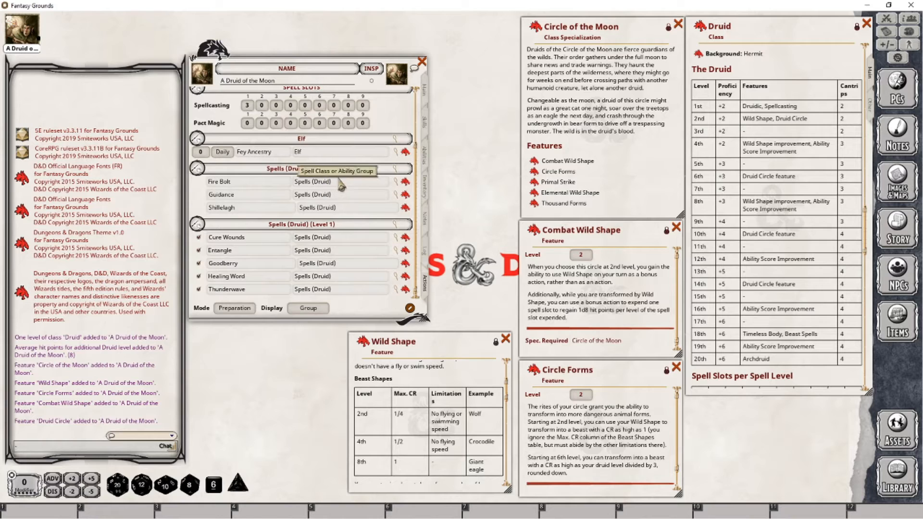
key(ctrl+a)
key(BackSpace)
text(Elf)
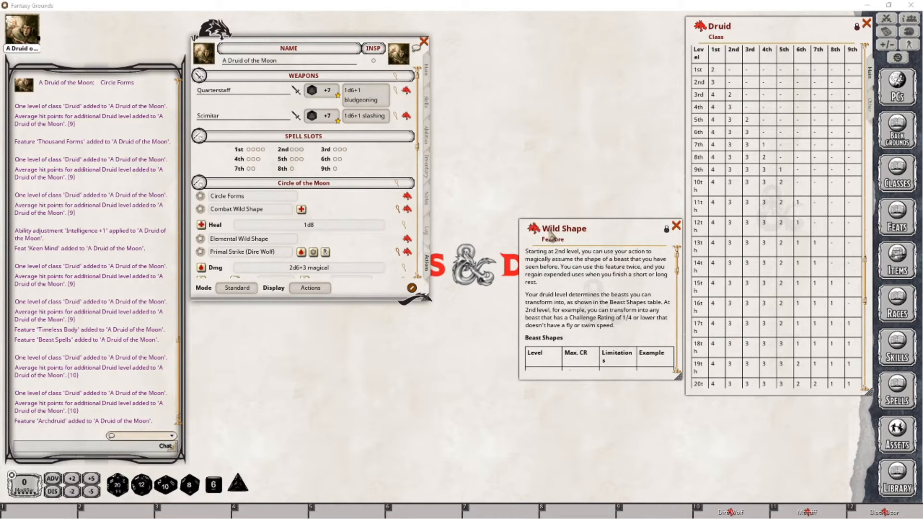
- Add the Wild Shape feature to the character's powers, assign it to the Druid group, and collapse the Circle of the Moon group
drag(537, 230, 332, 207)
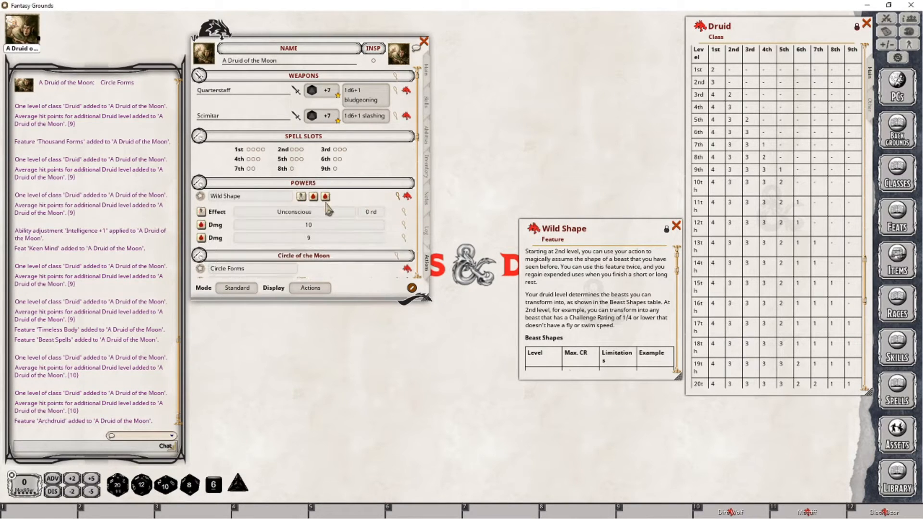
click(307, 290)
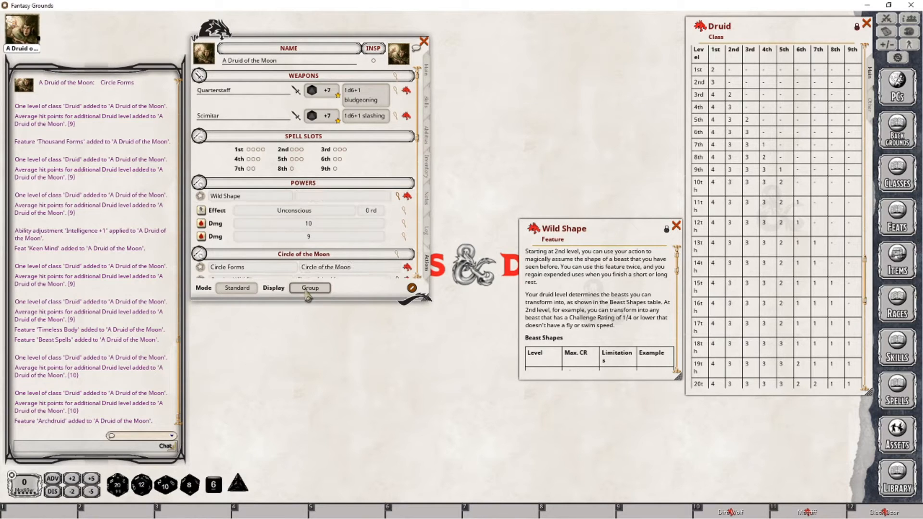
click(319, 199)
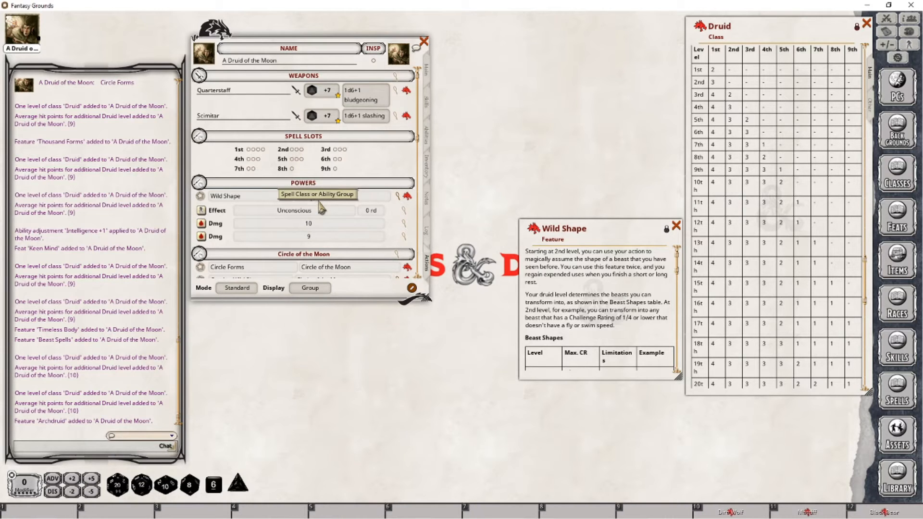
text(Drui)
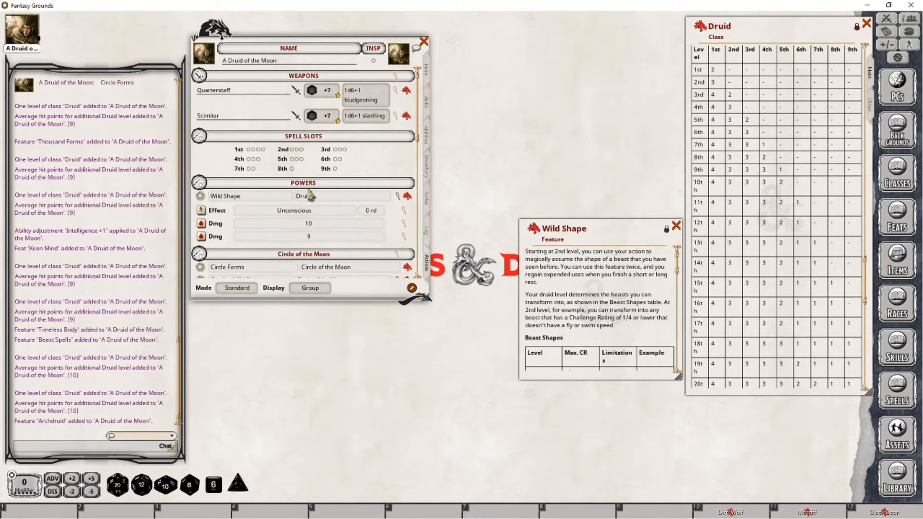
text(d)
key(Tab)
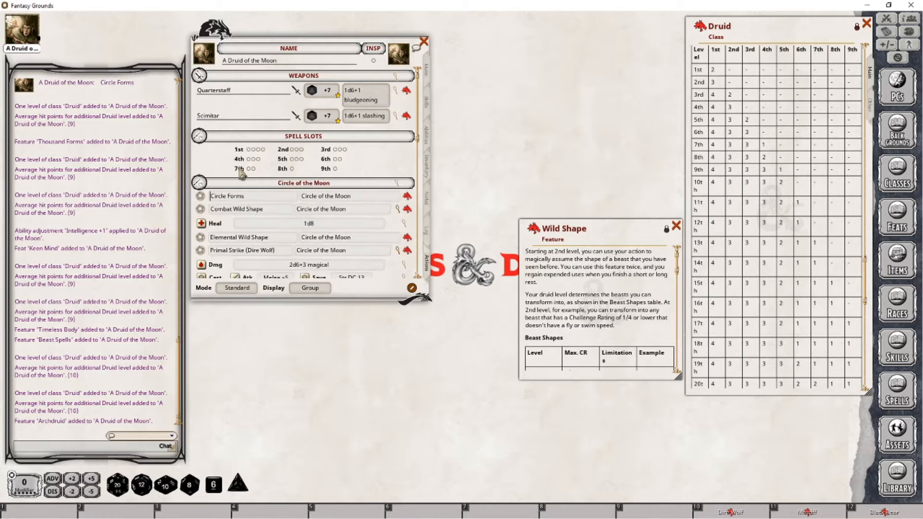
click(198, 183)
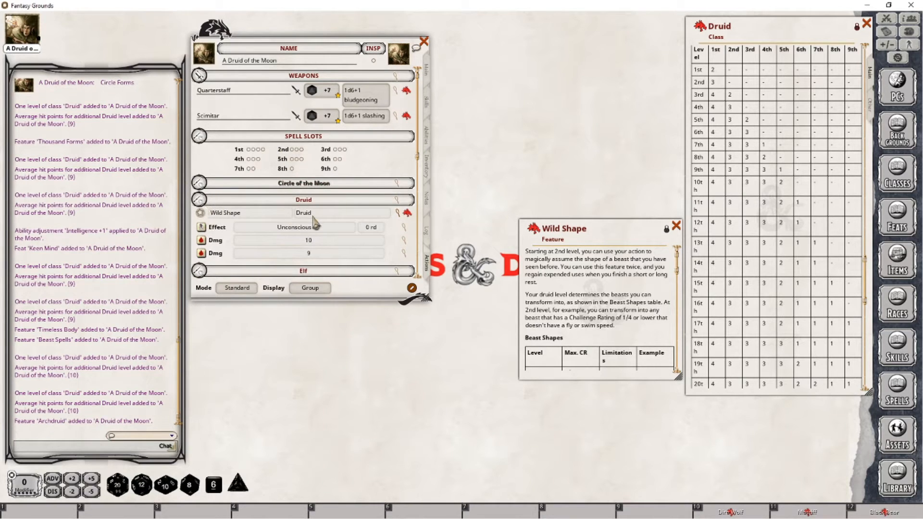
- Set Wild Shape to 2 uses per Rest, then in Combat mode mark one use as spent and clear it
click(229, 290)
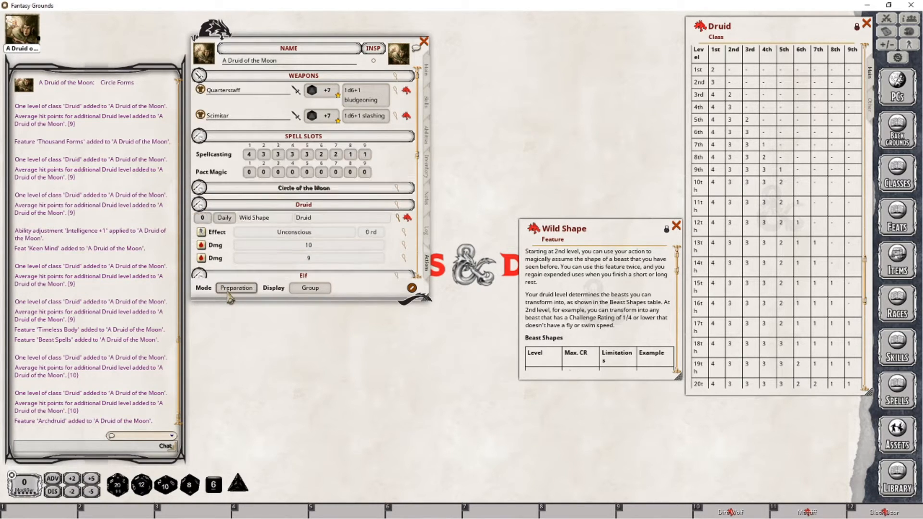
click(225, 219)
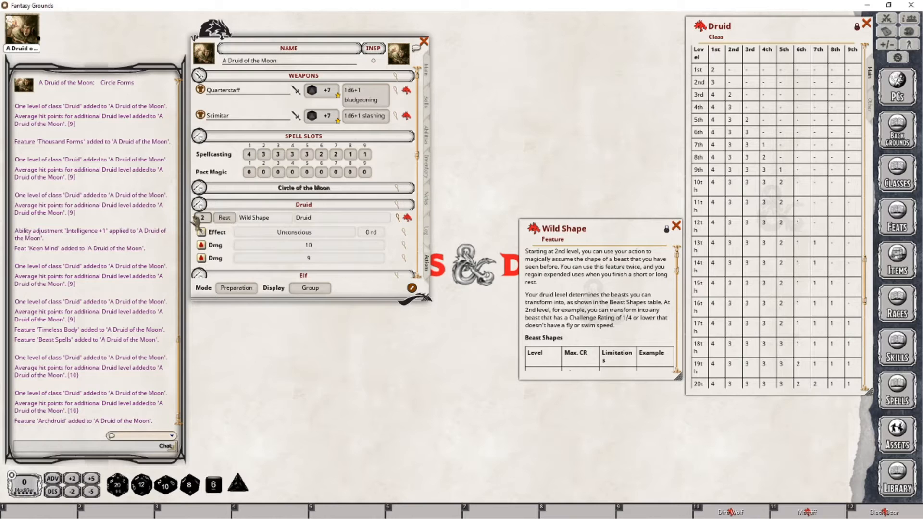
click(236, 288)
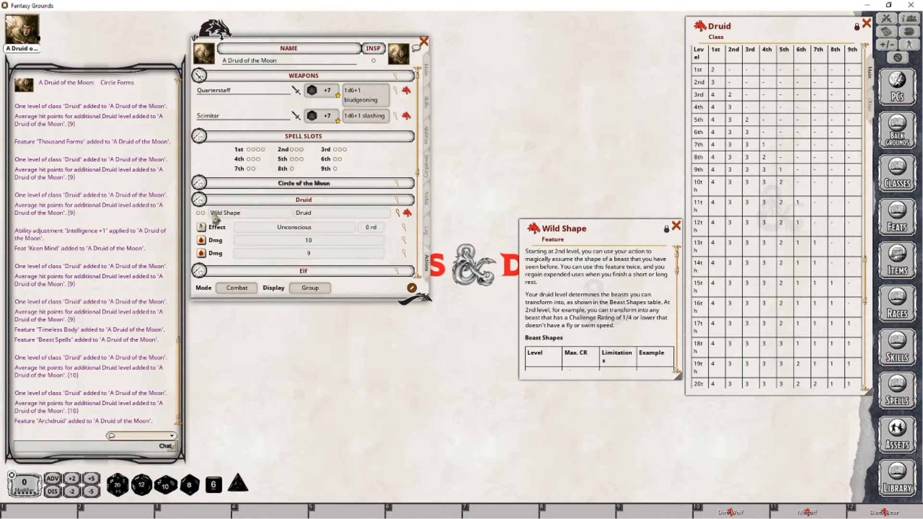
click(199, 213)
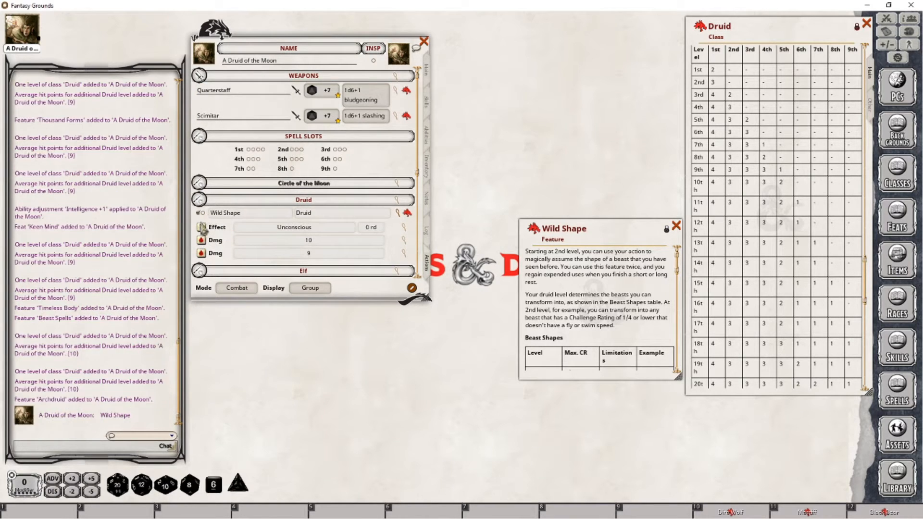
click(200, 213)
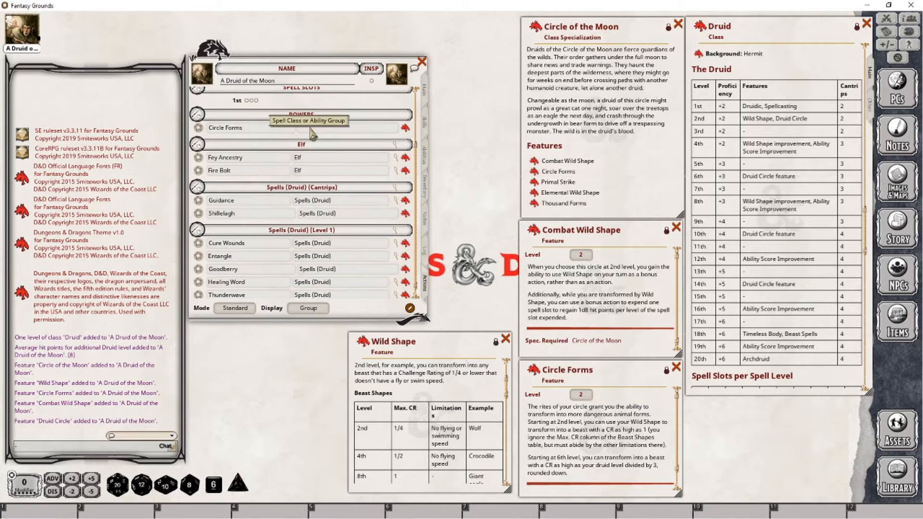
- Assign the Circle Forms power to the Circle of the Moon group
click(311, 129)
text(Cl)
text(rcle of the Moon)
key(Return)
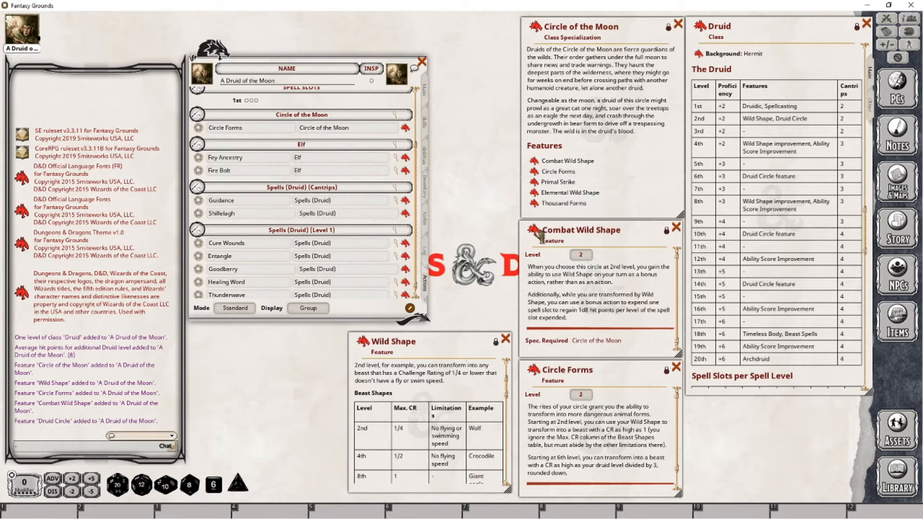
- Add Combat Wild Shape to the character's powers and assign it to the Circle of the Moon group
drag(388, 185, 314, 132)
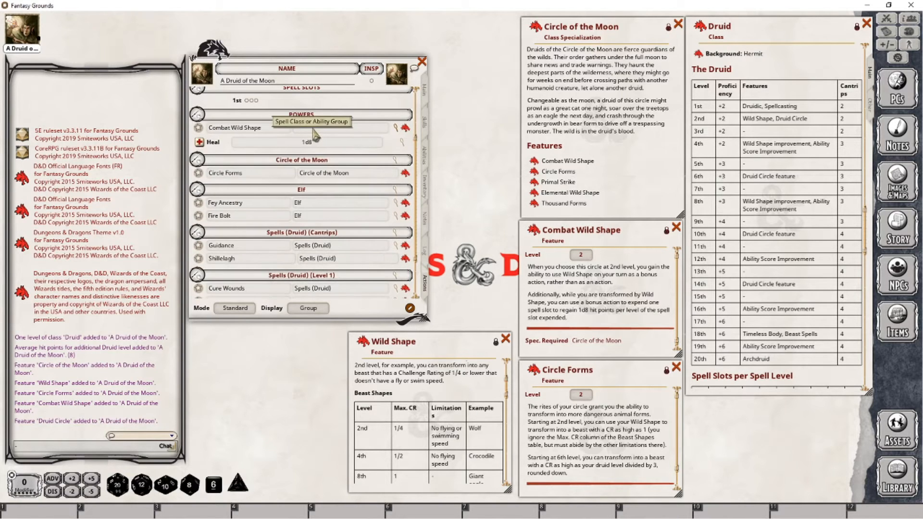
click(314, 129)
text(Cir)
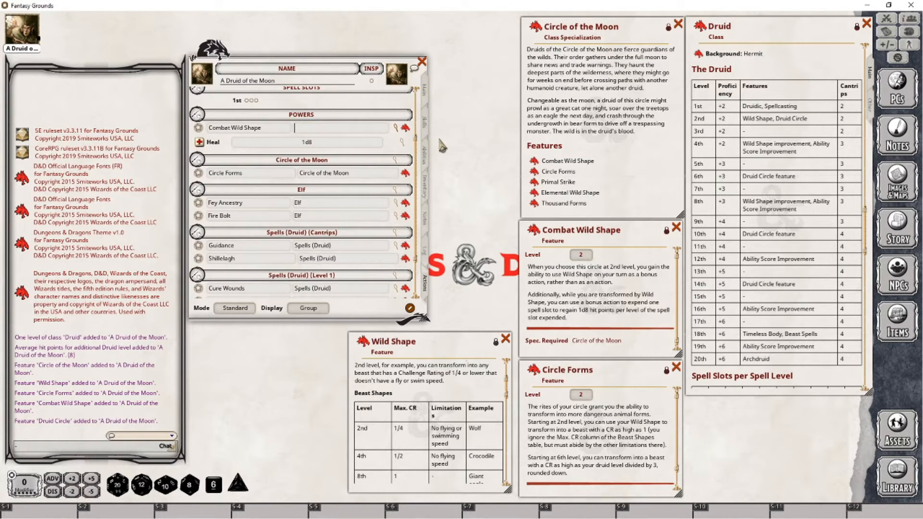
text(cle of the Moon)
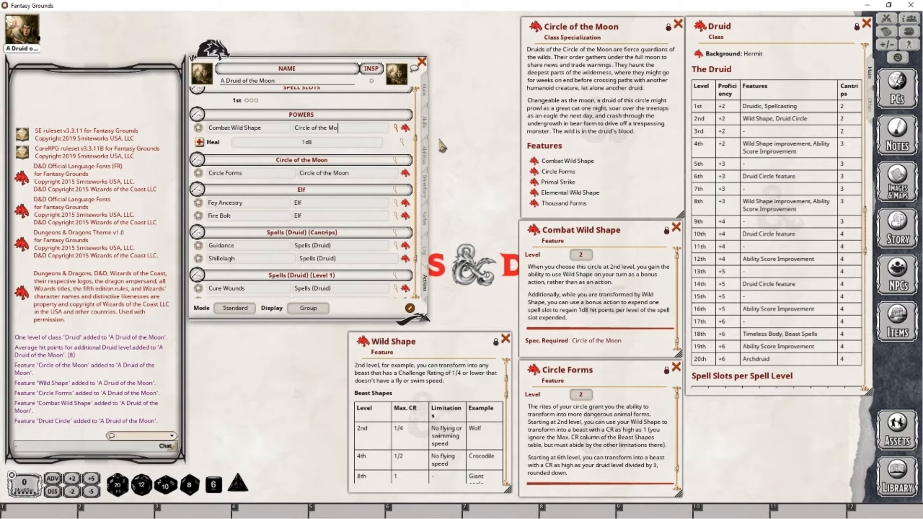
key(Return)
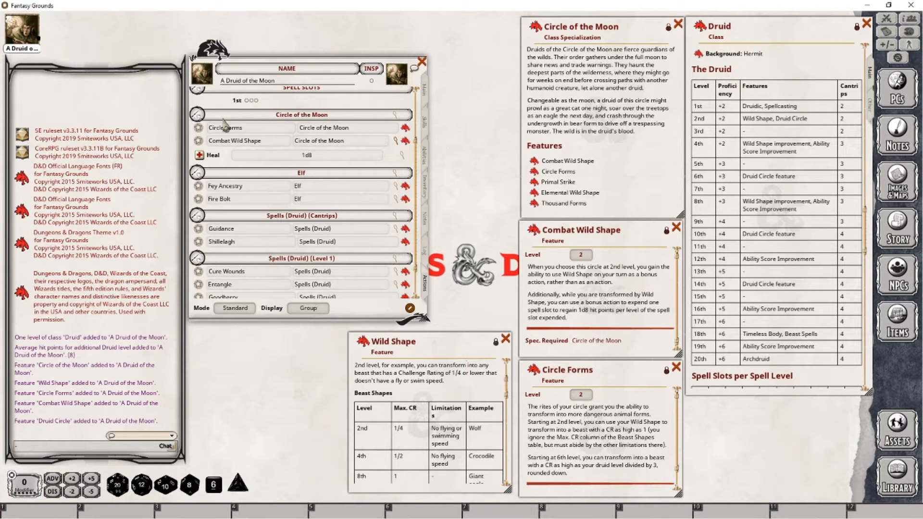
- Announce the Circle Forms power in the chat and share a link to its record there
click(198, 128)
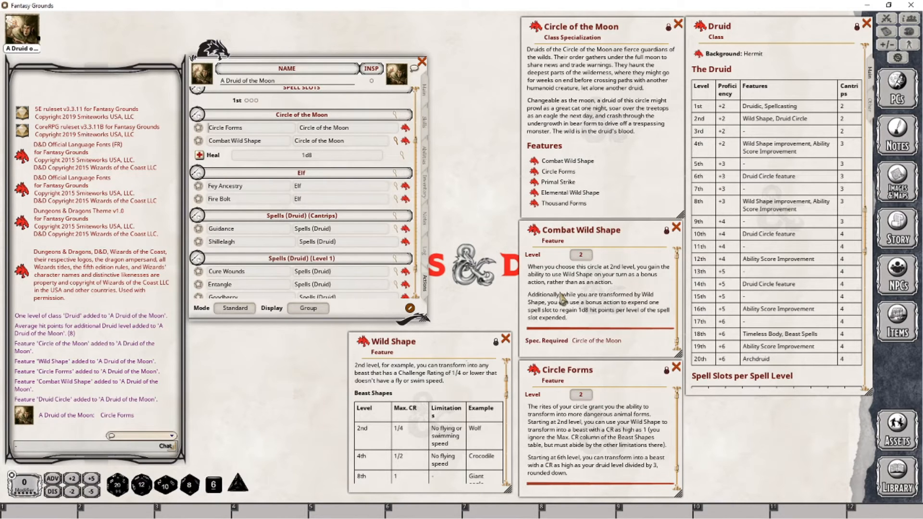
click(405, 128)
click(535, 190)
drag(407, 131, 65, 402)
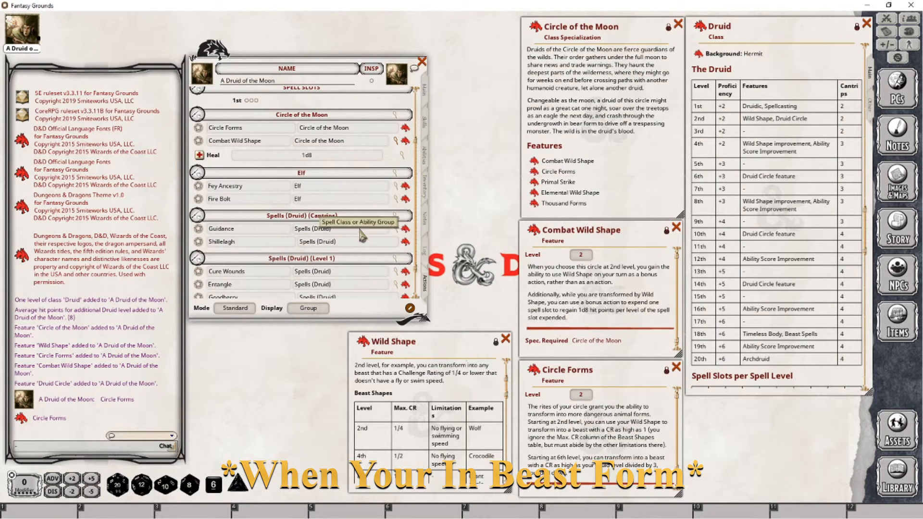
- Roll the 1d8 heal of Combat Wild Shape twice without a target
scroll(363, 236, up, 2)
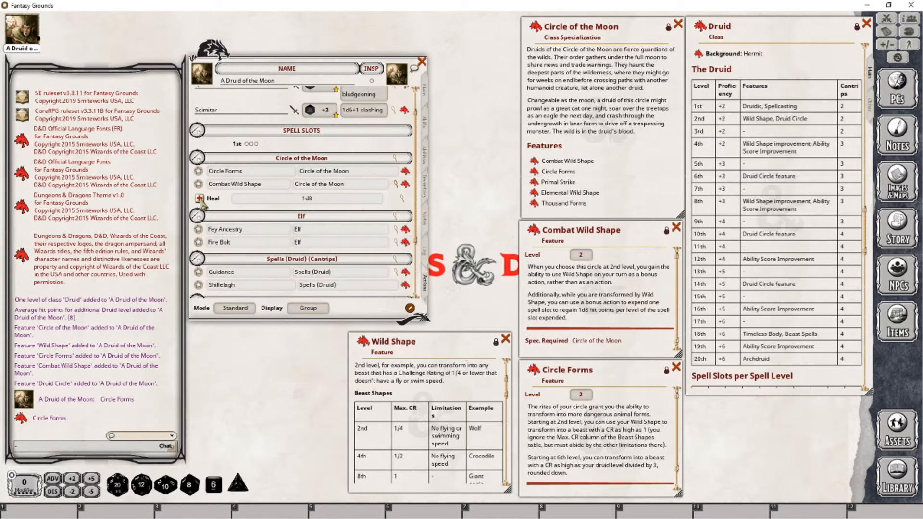
scroll(264, 179, down, 3)
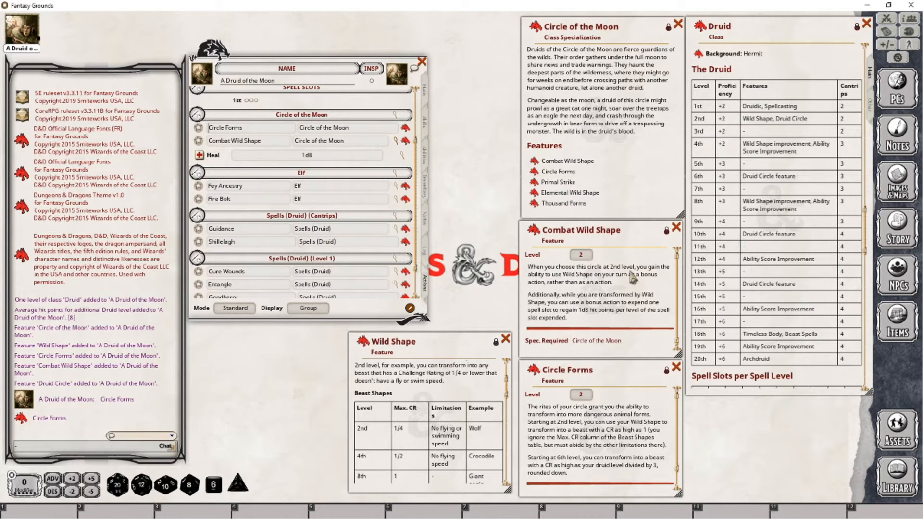
double_click(200, 156)
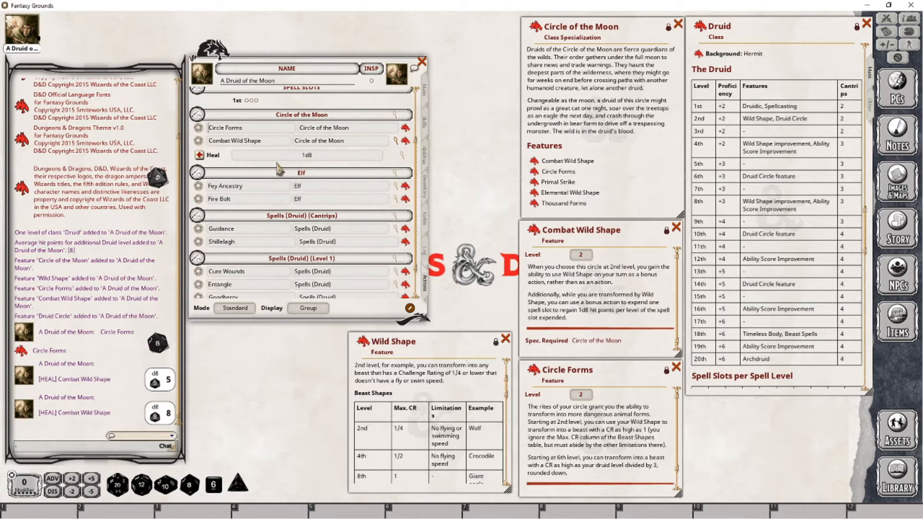
- Target the druid with itself in the Combat Tracker and roll the Combat Wild Shape heal twice
click(886, 18)
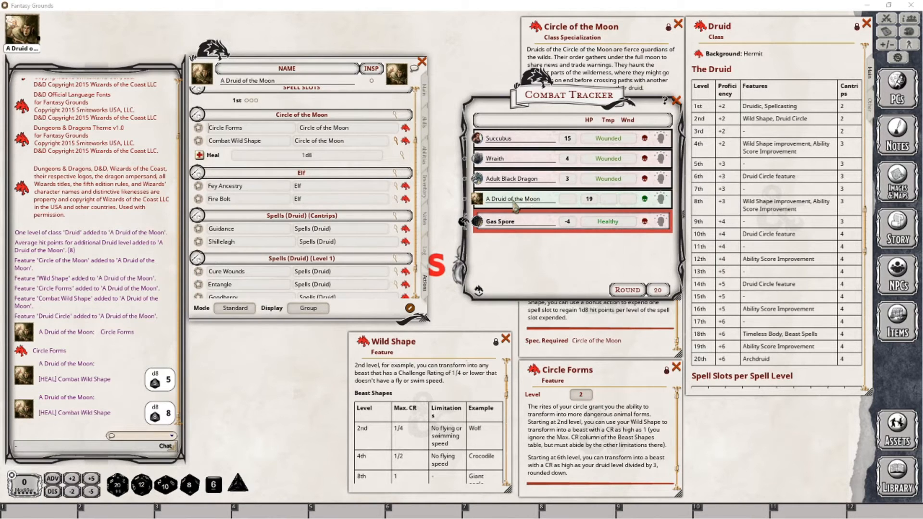
ctrl+click(478, 199)
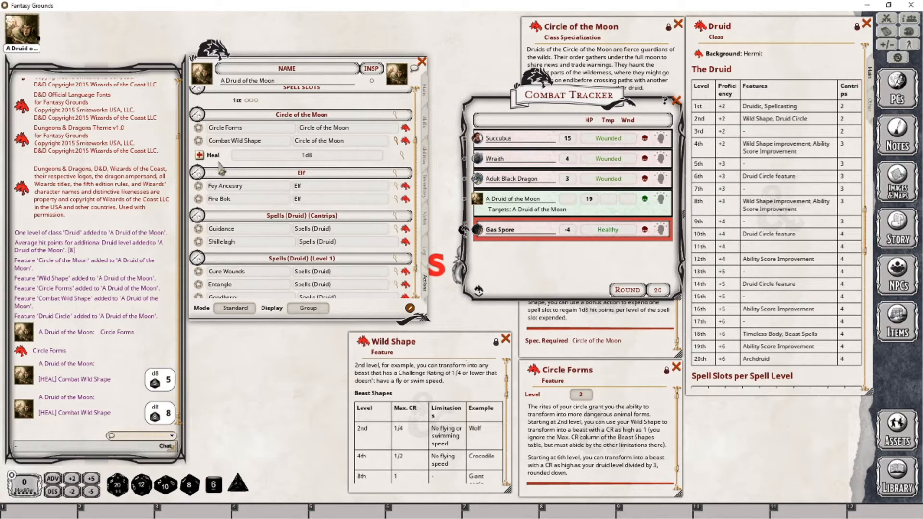
double_click(201, 156)
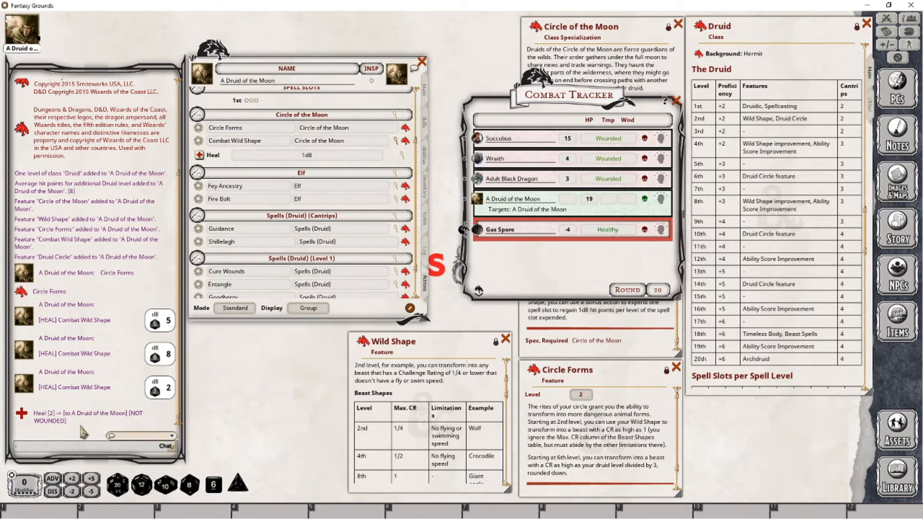
double_click(200, 156)
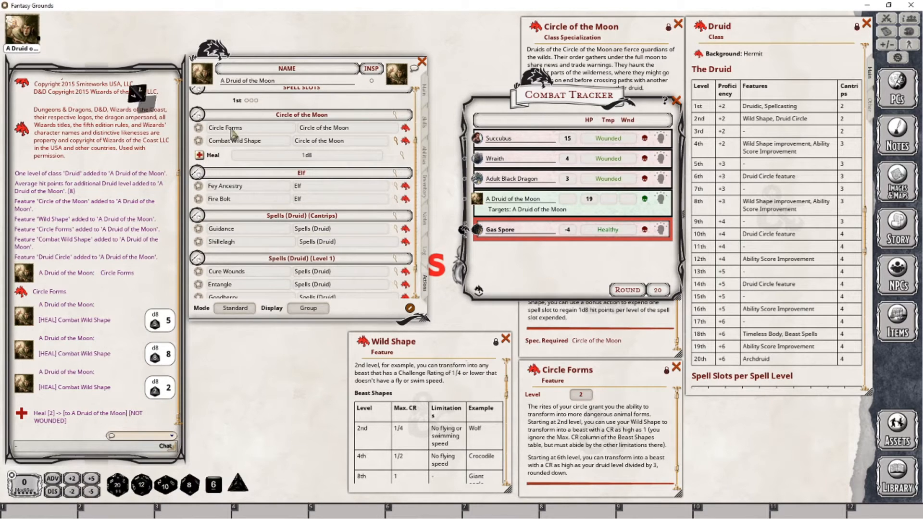
- Mark two 1st-level spell slots as used and restore both of them
click(255, 101)
click(255, 101)
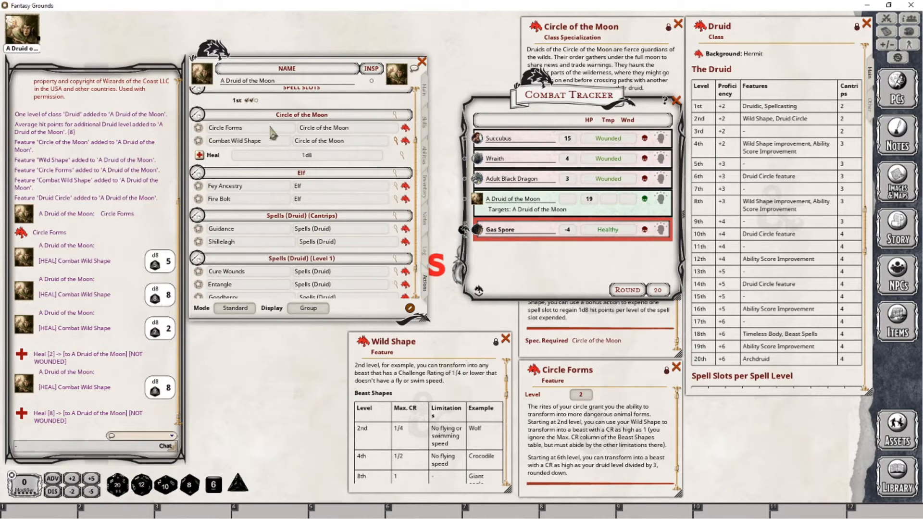
click(250, 100)
click(250, 100)
- Bring the Combat Wild Shape record to the front and close the Combat Tracker
click(581, 333)
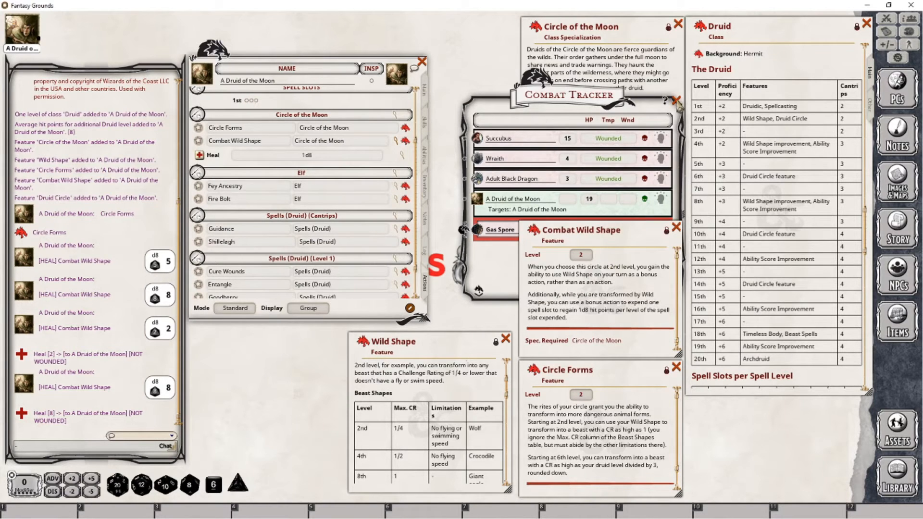
click(677, 102)
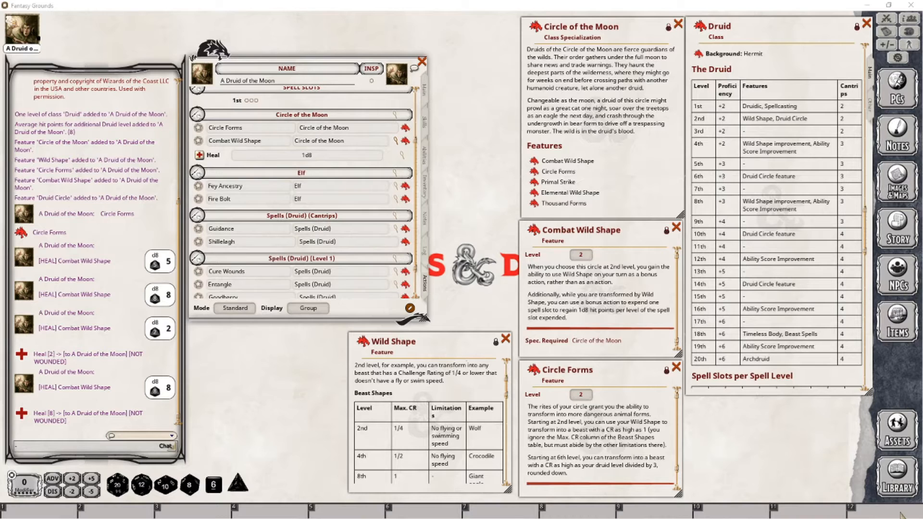
- Compare the Library's Create PC and Play sidebar sets, finish with the Play set active, and close the Library
click(903, 485)
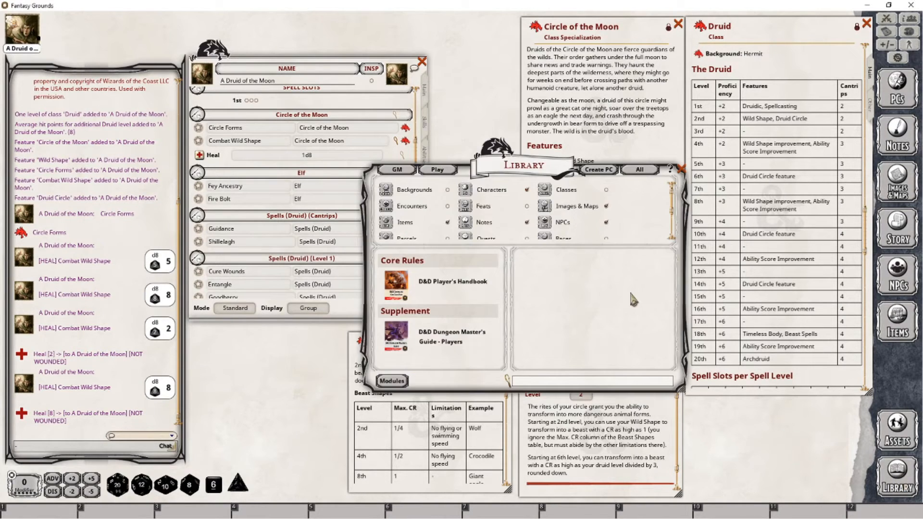
click(601, 171)
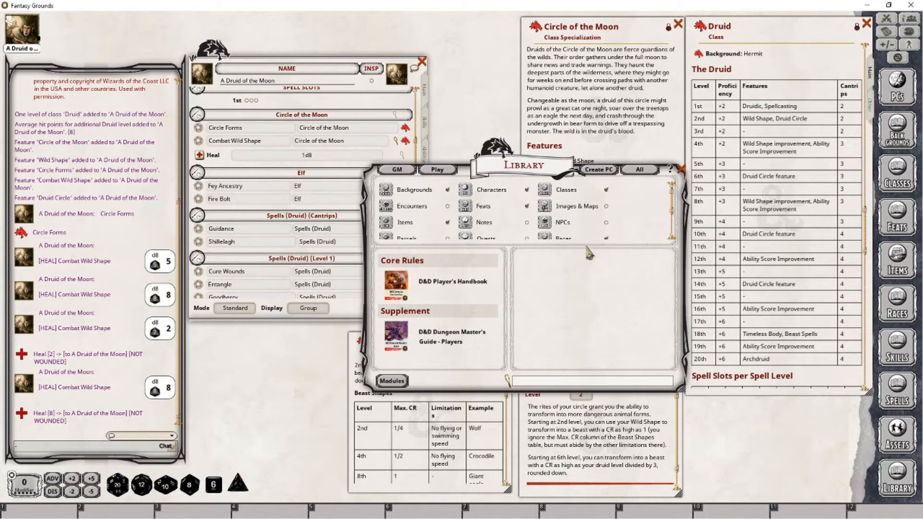
click(437, 170)
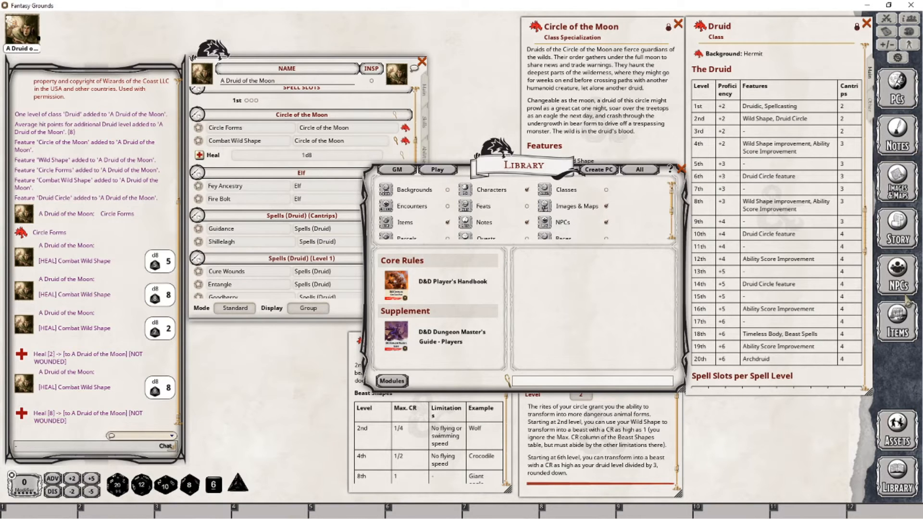
click(599, 169)
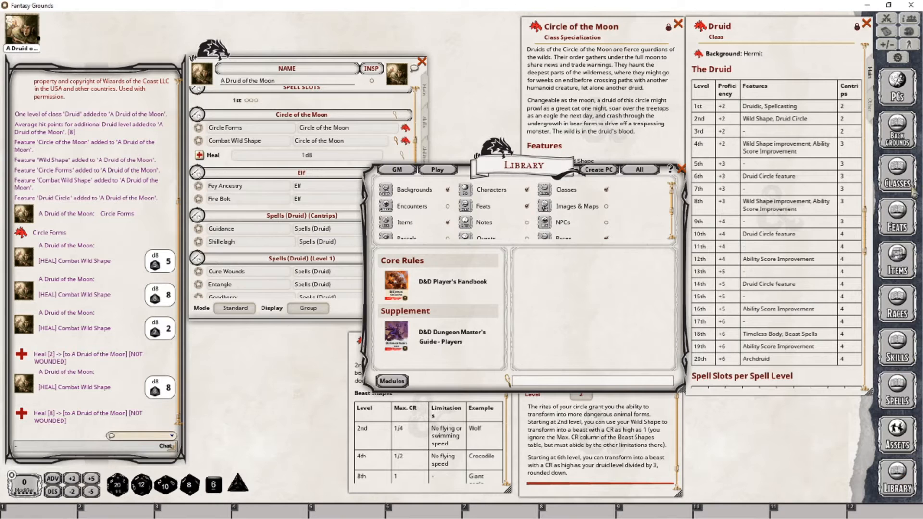
click(682, 170)
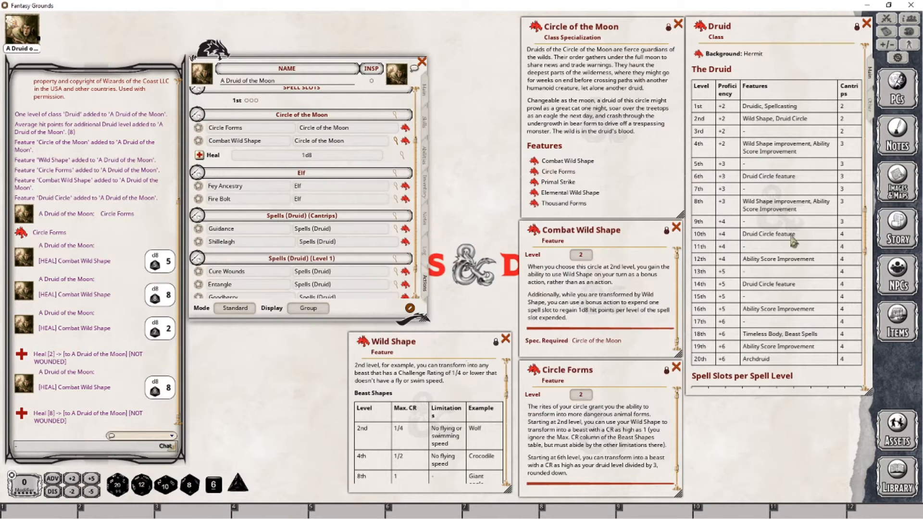
- Open the NPC list, place it over the character sheet, and browse the available Player's Handbook creatures
click(897, 278)
drag(443, 242, 322, 217)
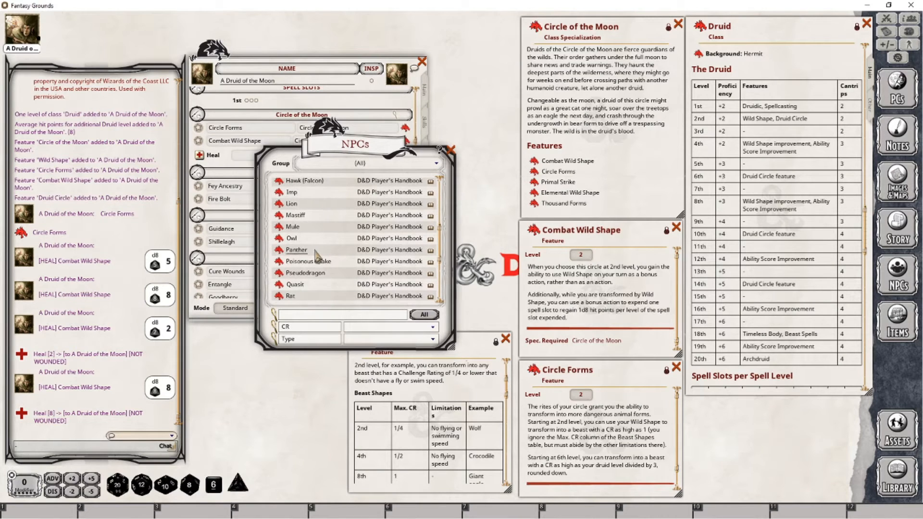
scroll(316, 254, up, 5)
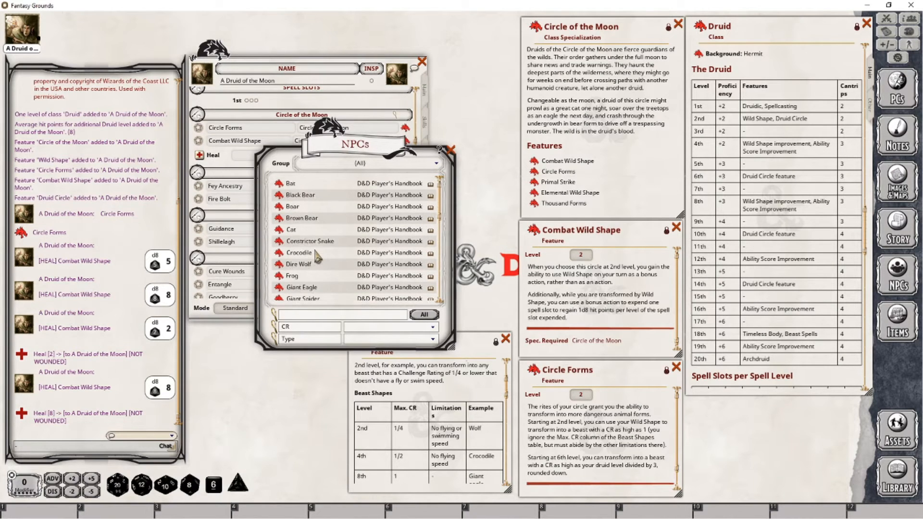
scroll(315, 250, down, 10)
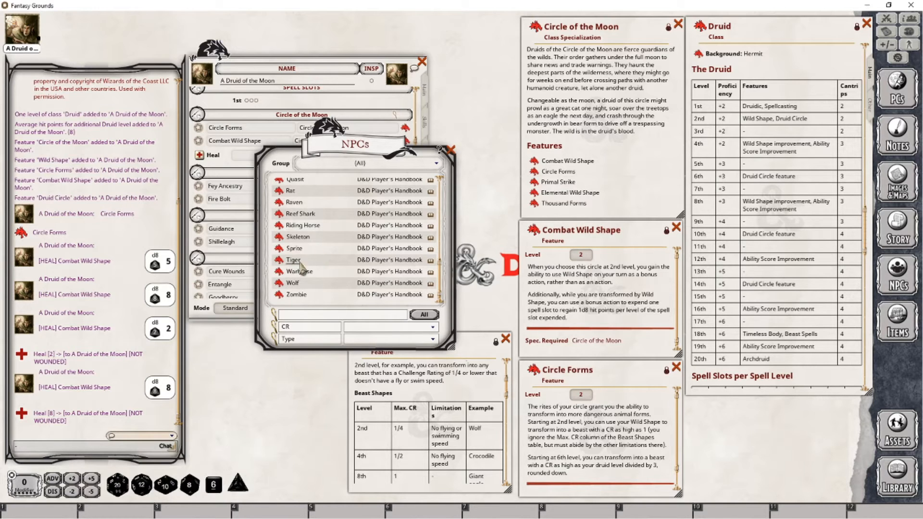
scroll(364, 285, up, 2)
scroll(364, 285, up, 8)
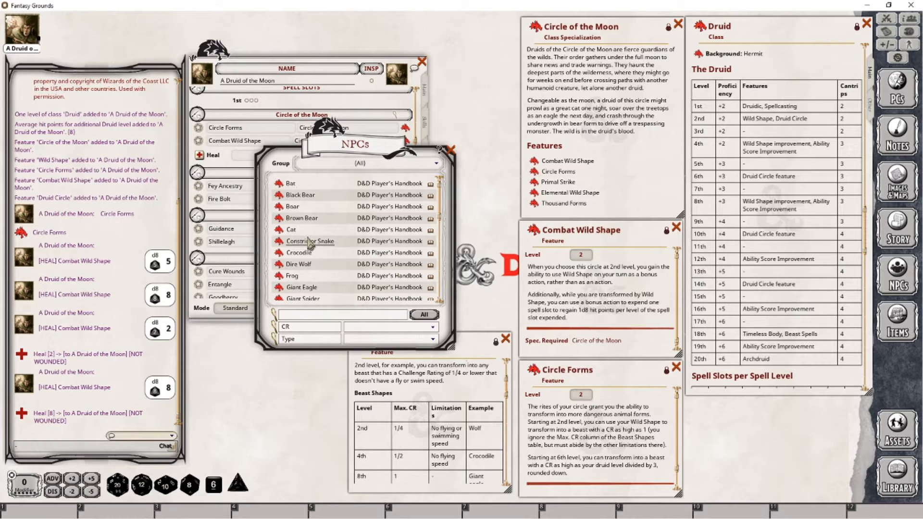
- Open the Black Bear record and add a shortcut to it in slot 12 of the hotkey bar
click(298, 196)
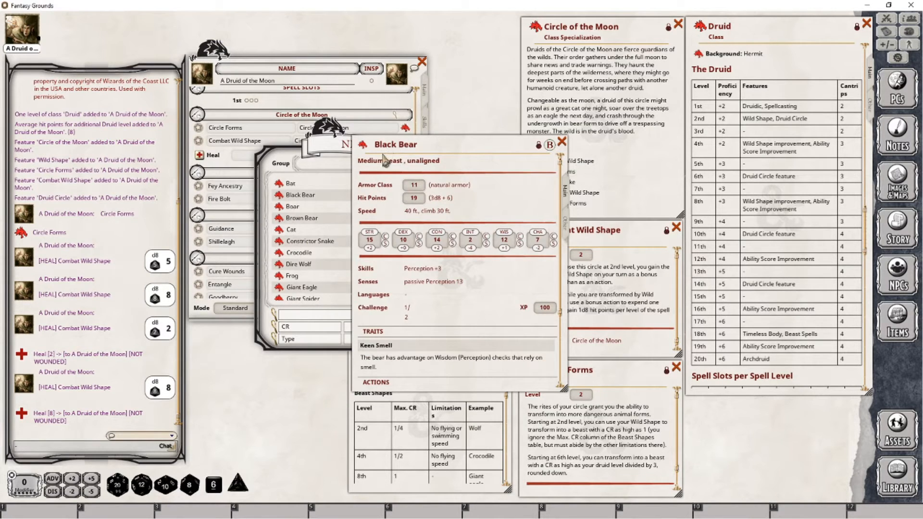
click(561, 143)
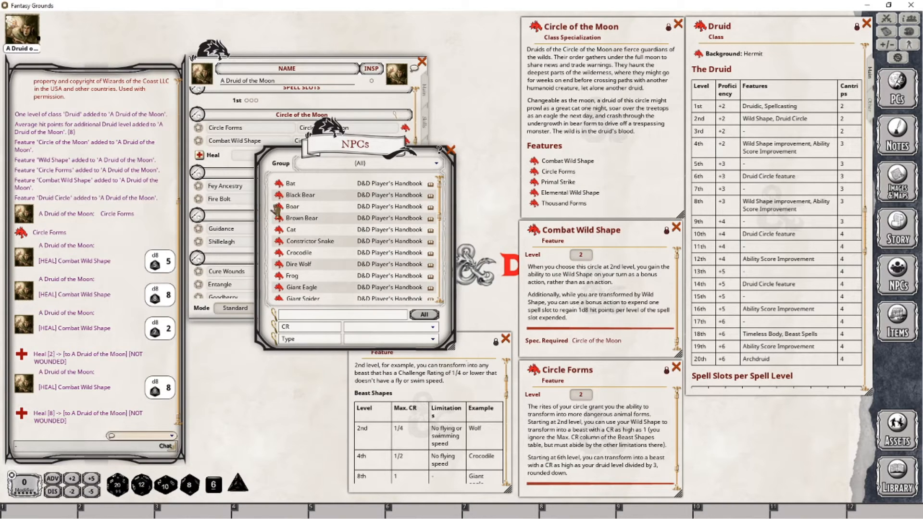
click(296, 195)
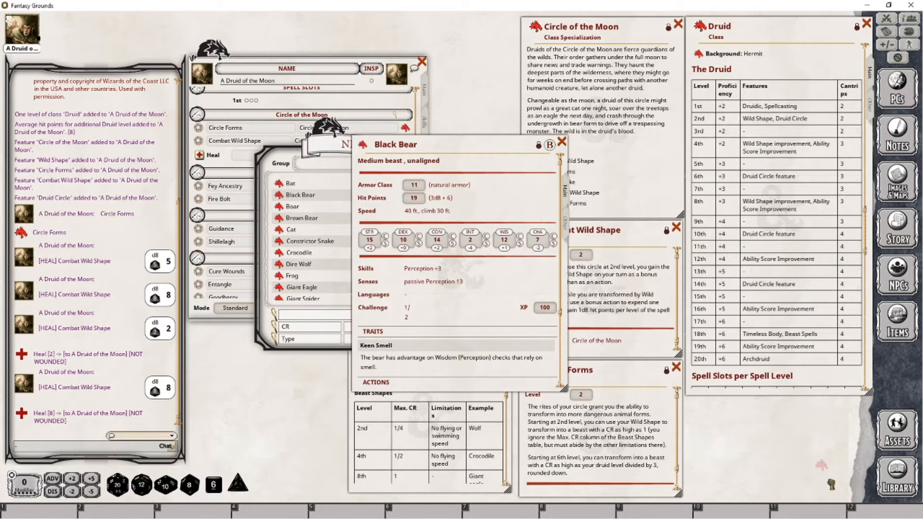
drag(878, 514, 880, 513)
click(886, 514)
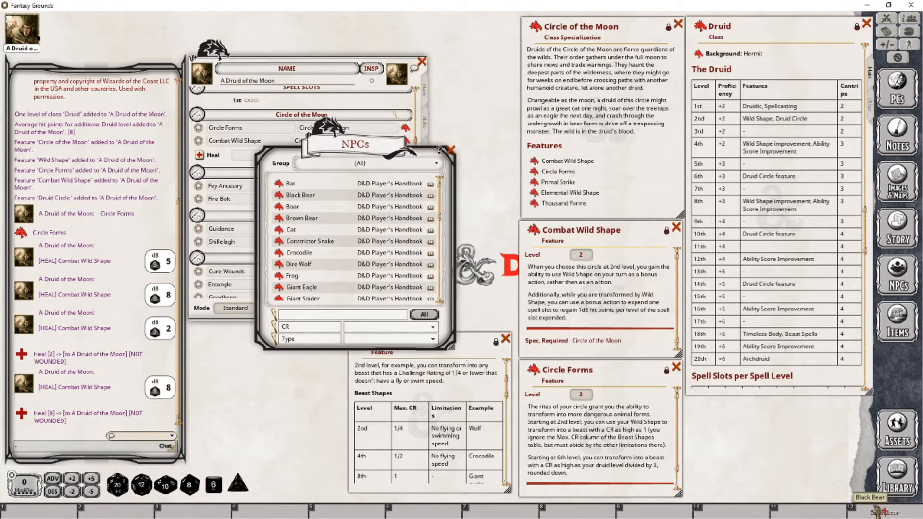
- Test the Black Bear hotkey by toggling its record, review the bear's traits and actions, and close the record
click(888, 515)
click(887, 514)
click(887, 514)
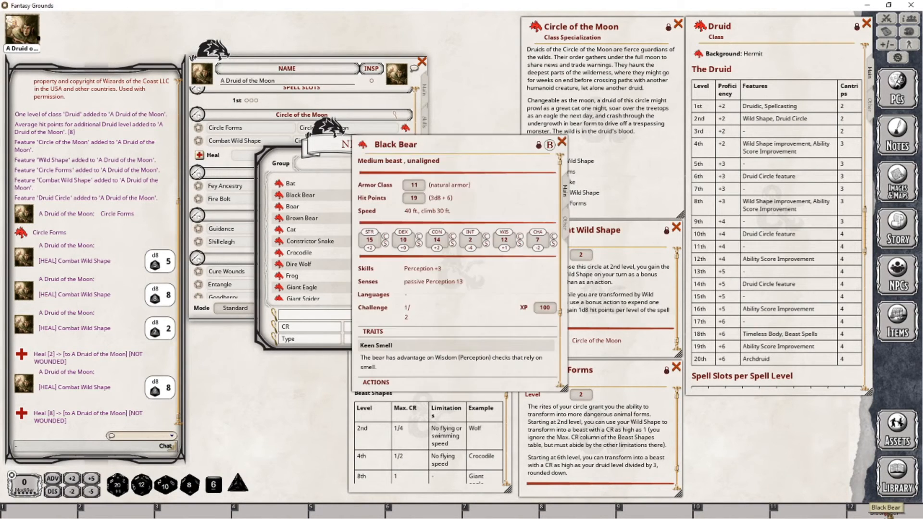
click(887, 514)
click(888, 515)
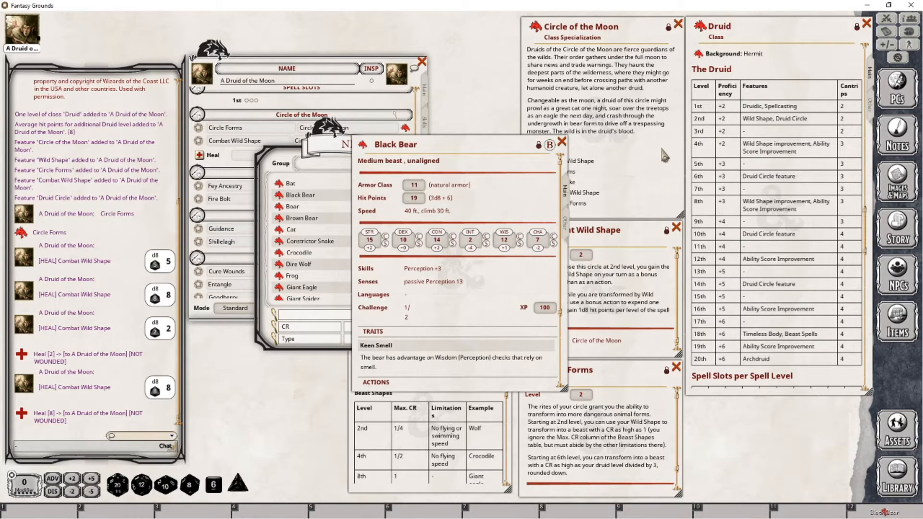
click(888, 514)
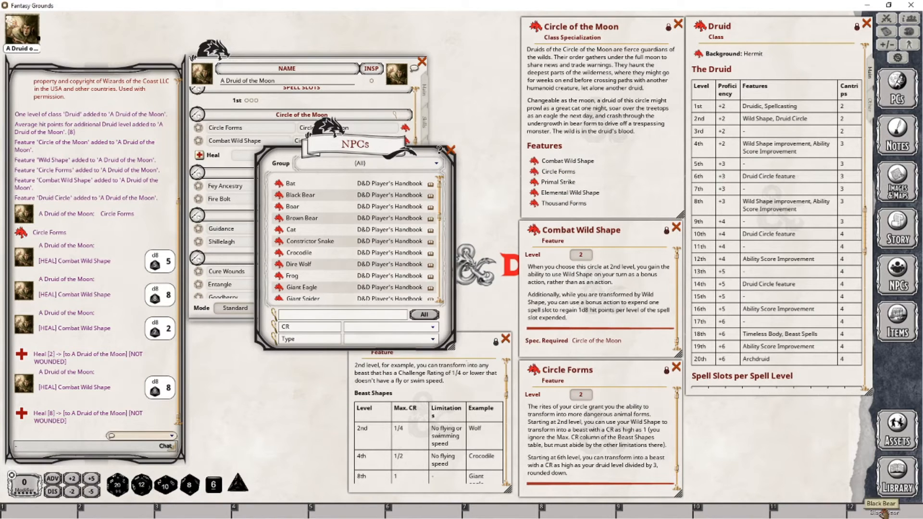
click(888, 514)
scroll(475, 231, down, 3)
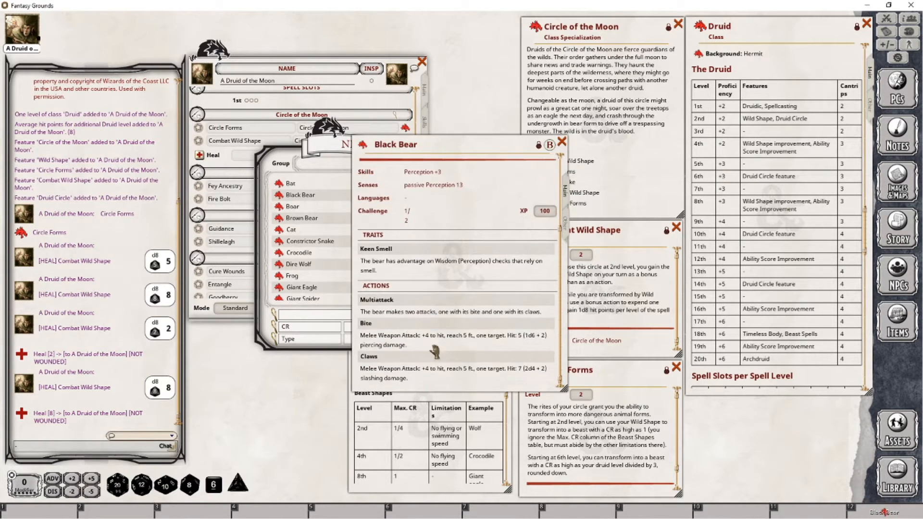
click(561, 142)
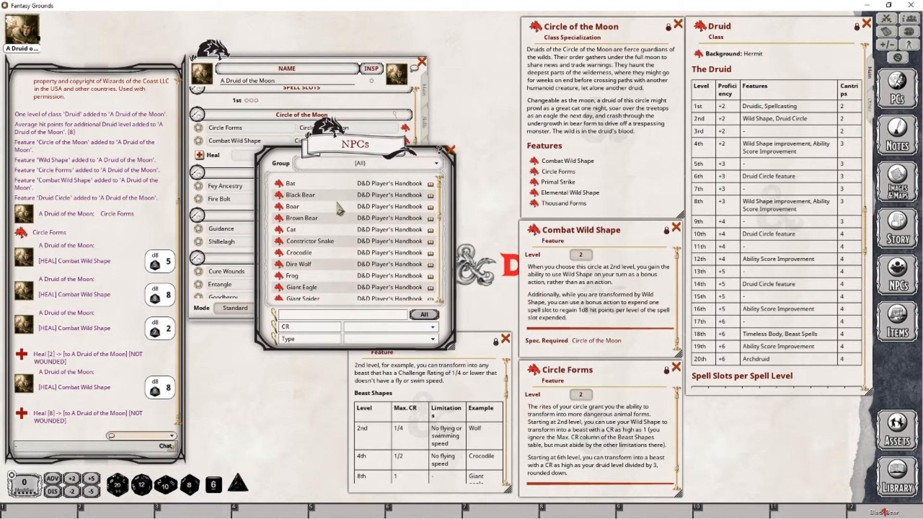
- Add a Mastiff shortcut to slot 11 of the hotkey bar and close the Mastiff record
scroll(327, 231, down, 2)
scroll(328, 232, down, 2)
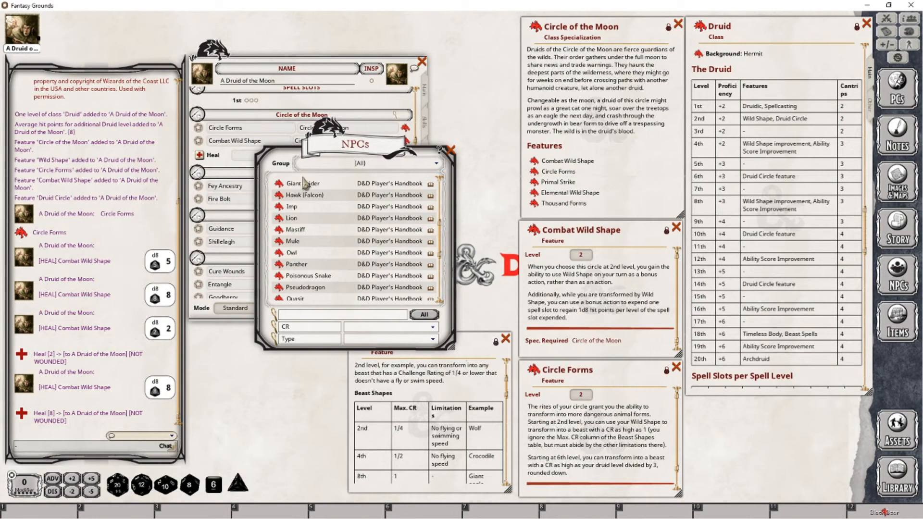
click(293, 230)
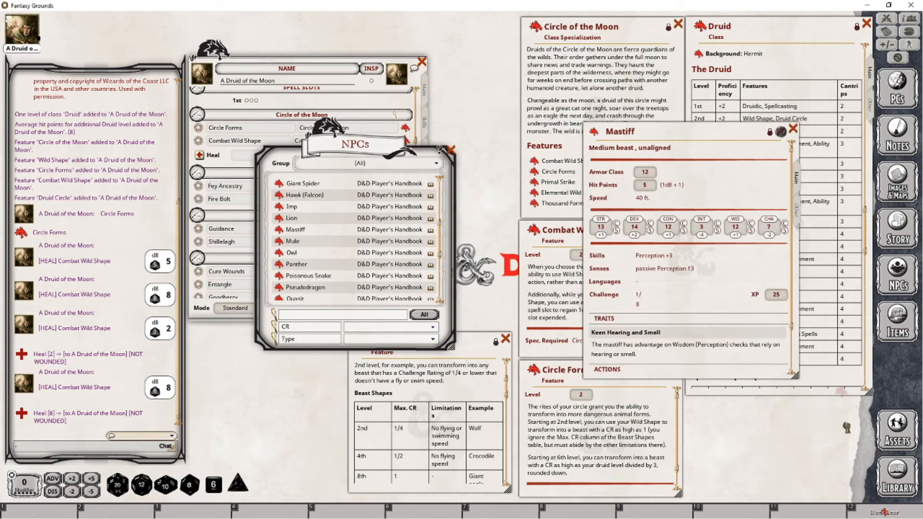
drag(847, 427, 812, 512)
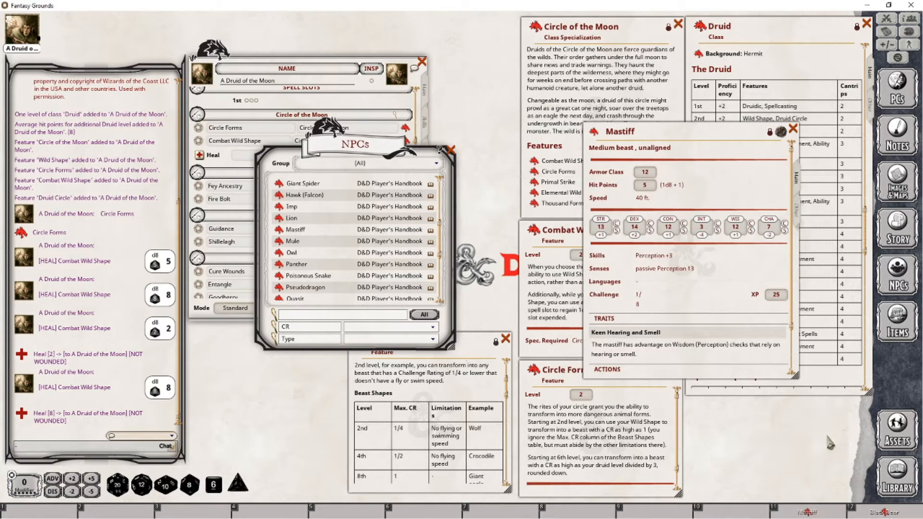
click(793, 129)
- Add a Dire Wolf shortcut to slot 10 of the hotkey bar and close the NPC list
scroll(312, 245, up, 3)
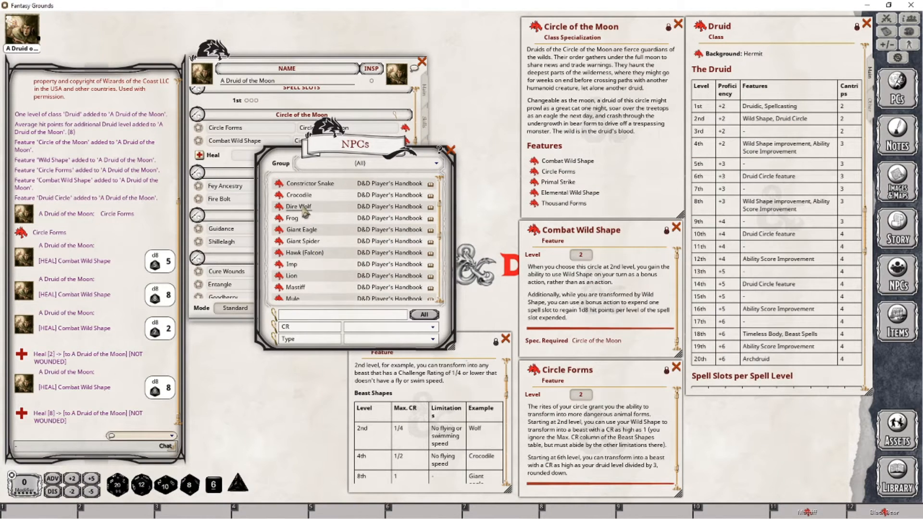
click(299, 207)
drag(637, 199, 730, 512)
click(836, 196)
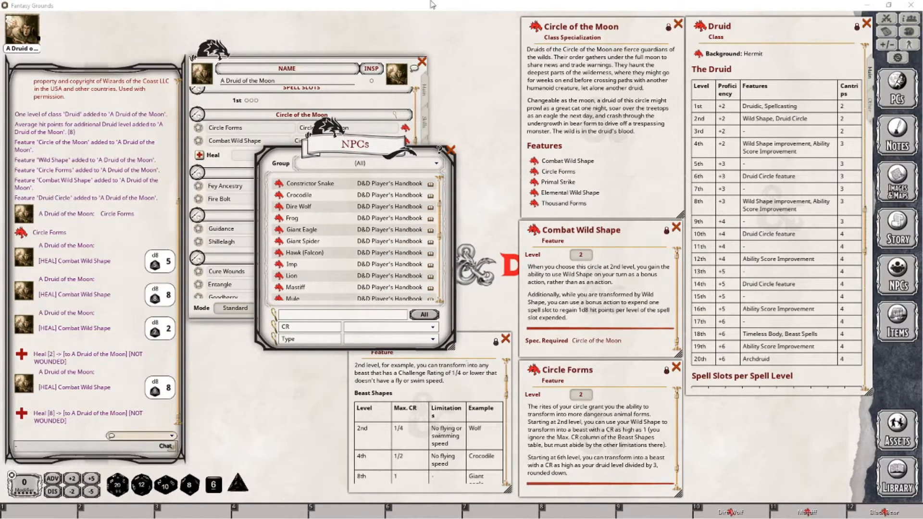
click(451, 150)
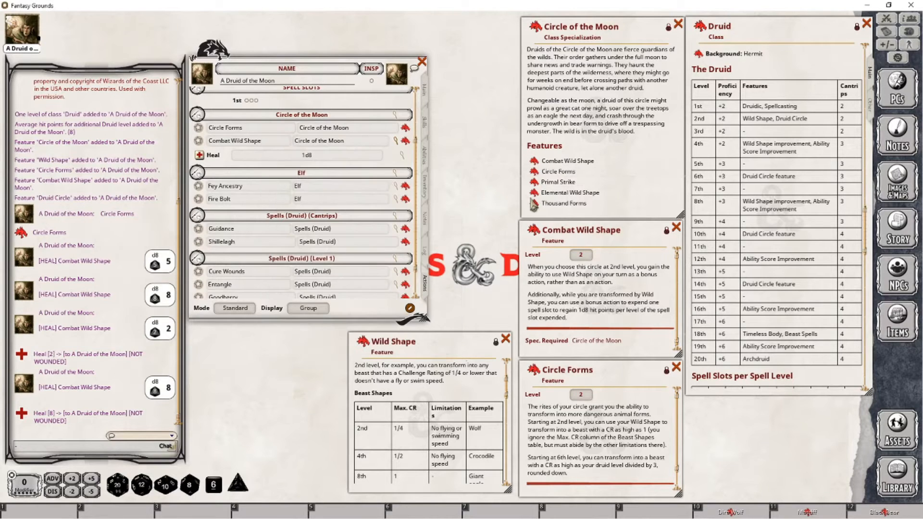
- Open the Dire Wolf record from its hotkey slot and place it beside the druid's character sheet
click(747, 510)
drag(726, 214, 551, 90)
scroll(368, 205, up, 3)
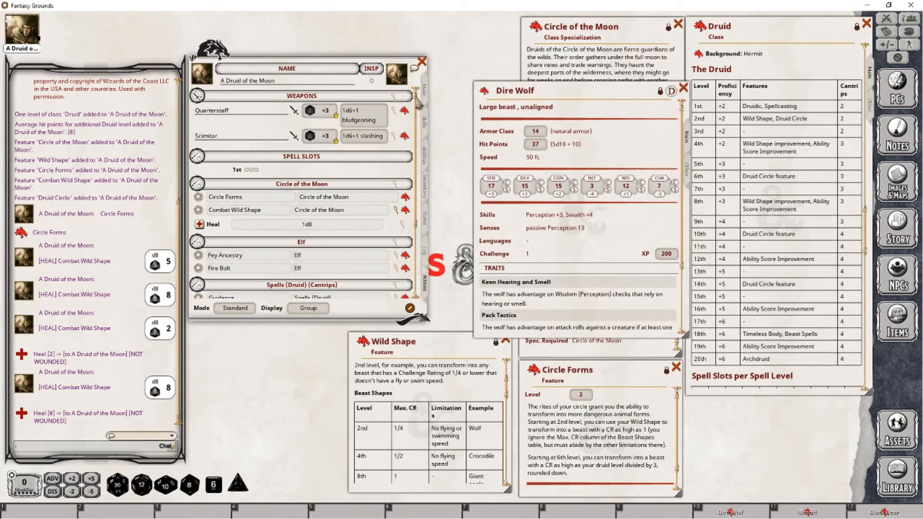
- Compare the druid's main statistics and skills with the Dire Wolf record, finishing on the sheet's main page
click(425, 96)
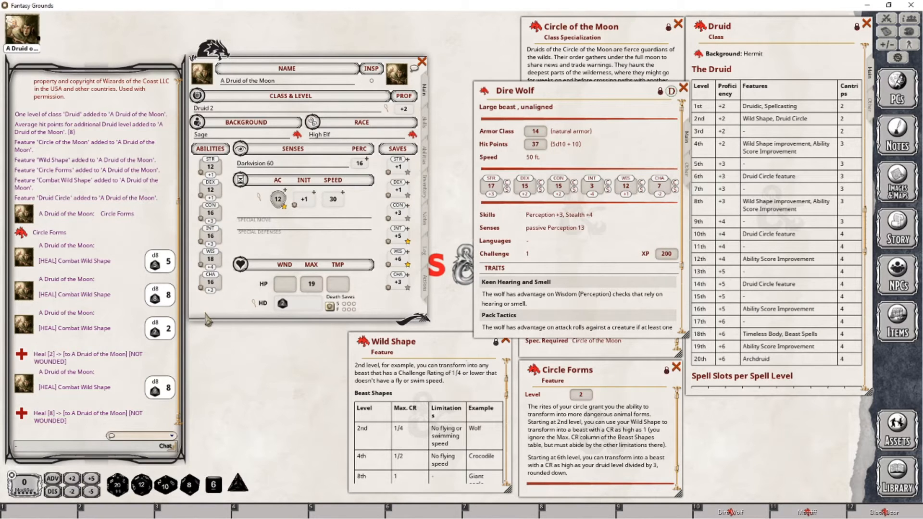
click(425, 122)
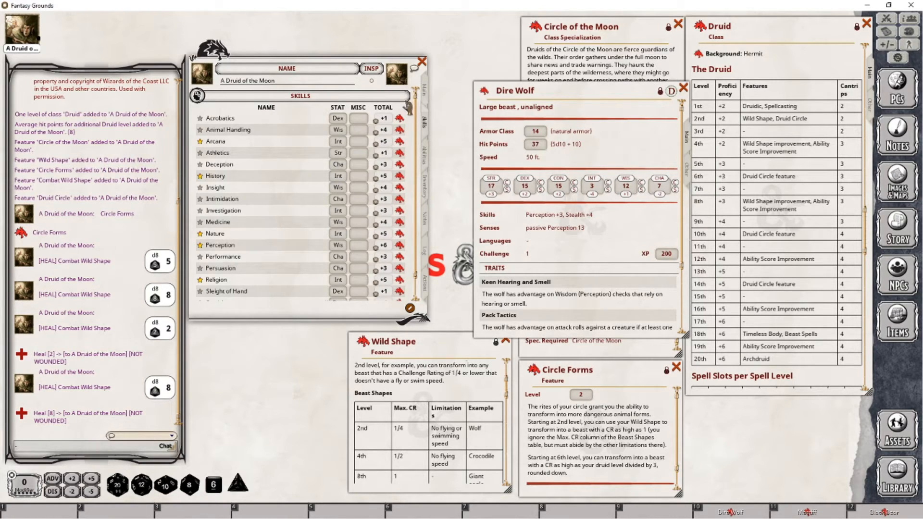
click(425, 89)
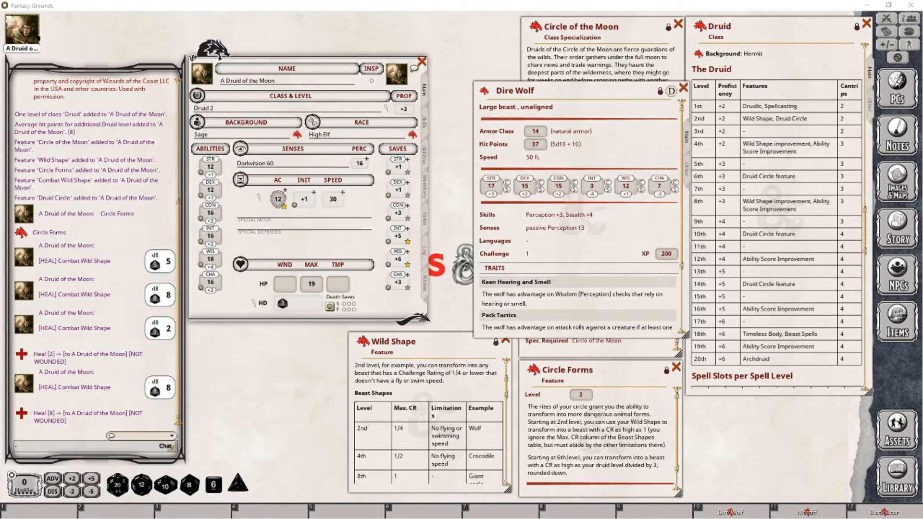
- View the Notes list and its options for adding a note, and close the list
click(896, 140)
right_click(417, 251)
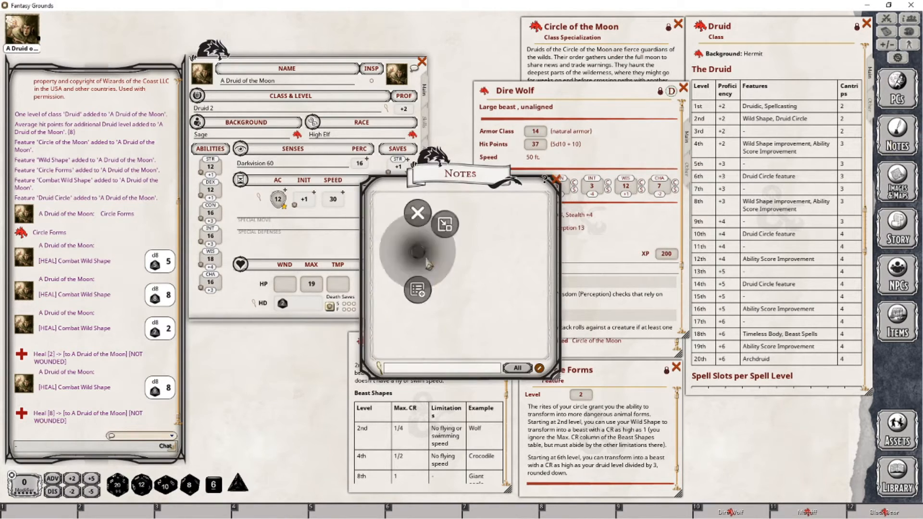
click(556, 179)
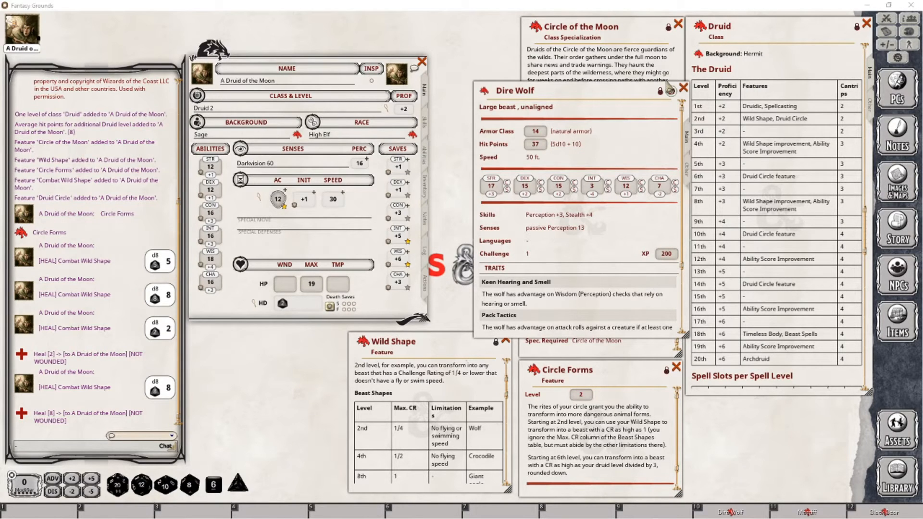
- Close the Dire Wolf, Combat Wild Shape and Wild Shape records
click(683, 88)
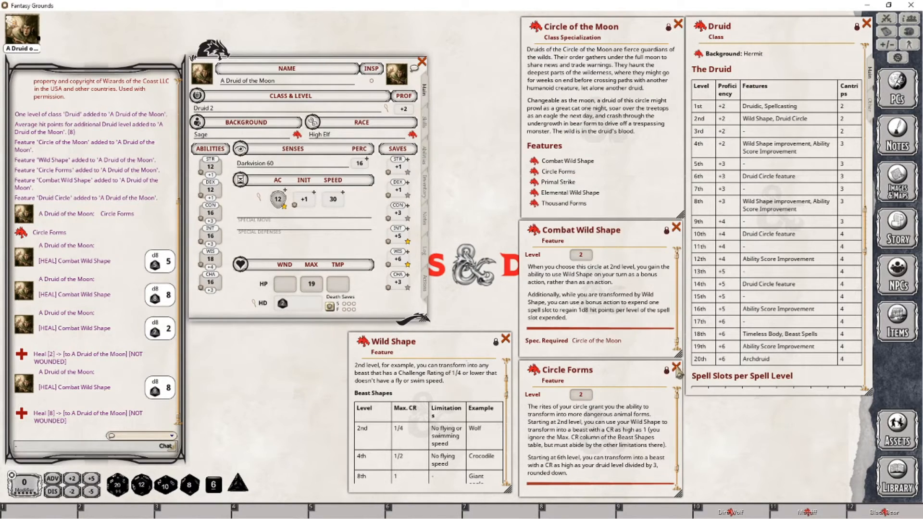
click(677, 227)
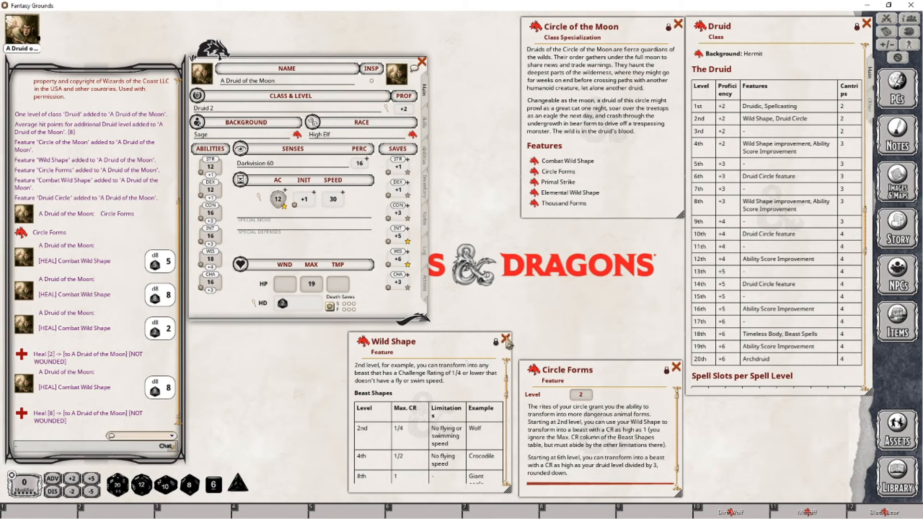
click(506, 339)
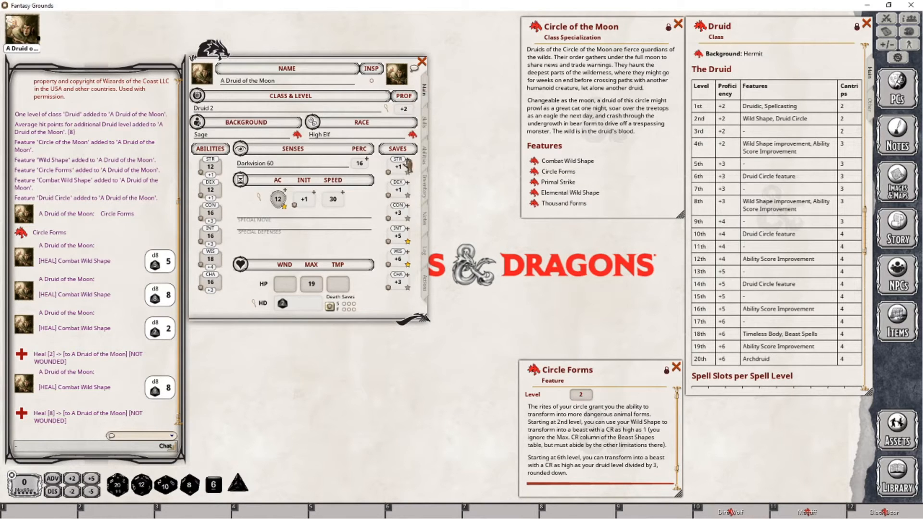
- Review the druid's saving throws and skills list, and return to the main page of the character sheet
click(408, 241)
click(425, 121)
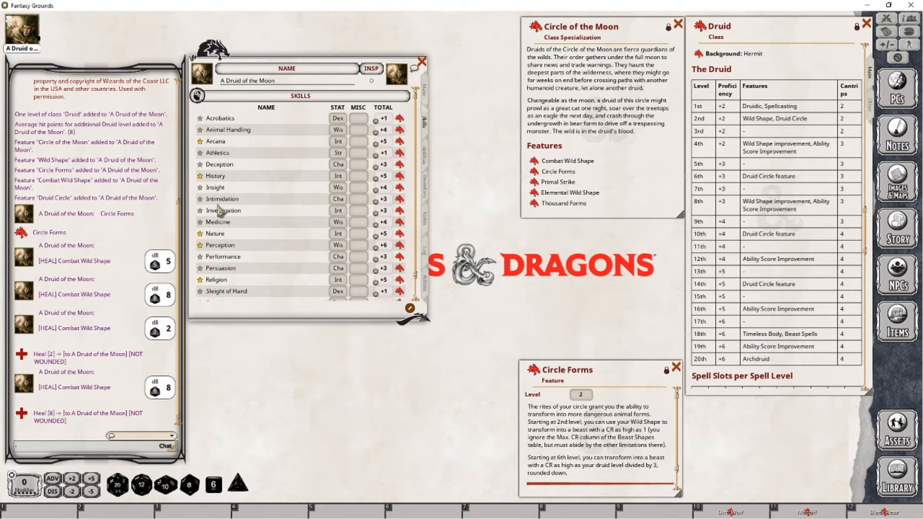
click(425, 96)
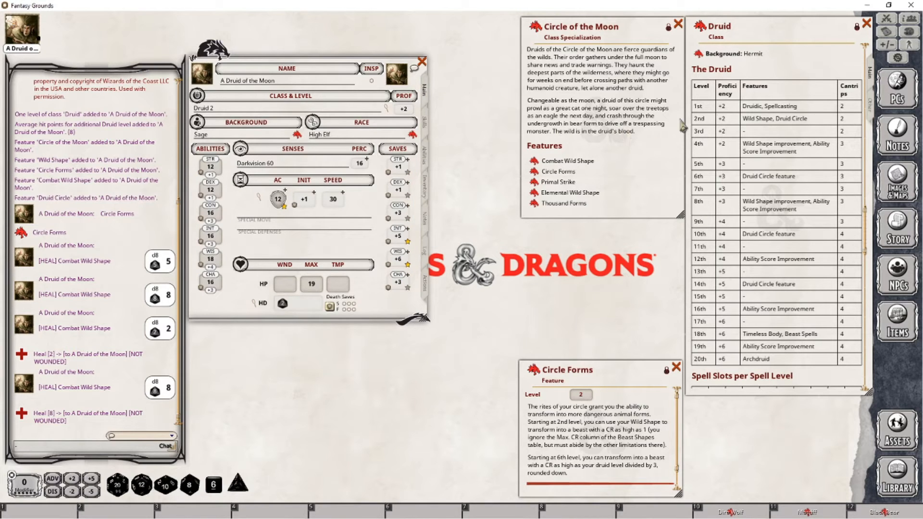
- Look through the Druid class record's level and spell slot tables, proficiencies and equipment down to its Features list
scroll(799, 227, down, 2)
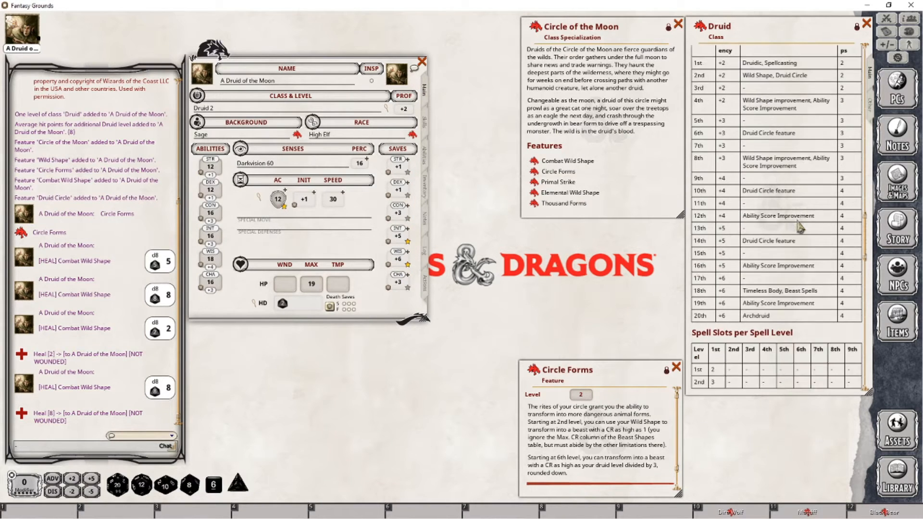
scroll(800, 228, down, 6)
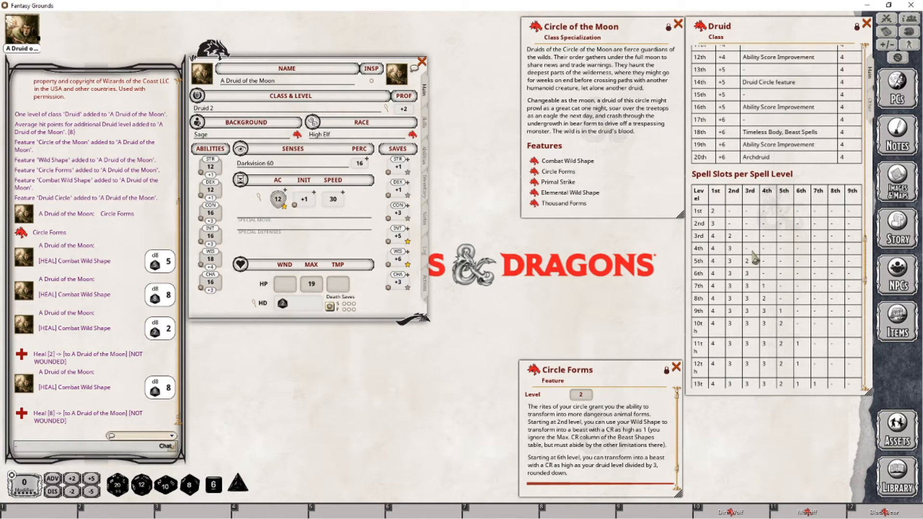
scroll(755, 259, up, 15)
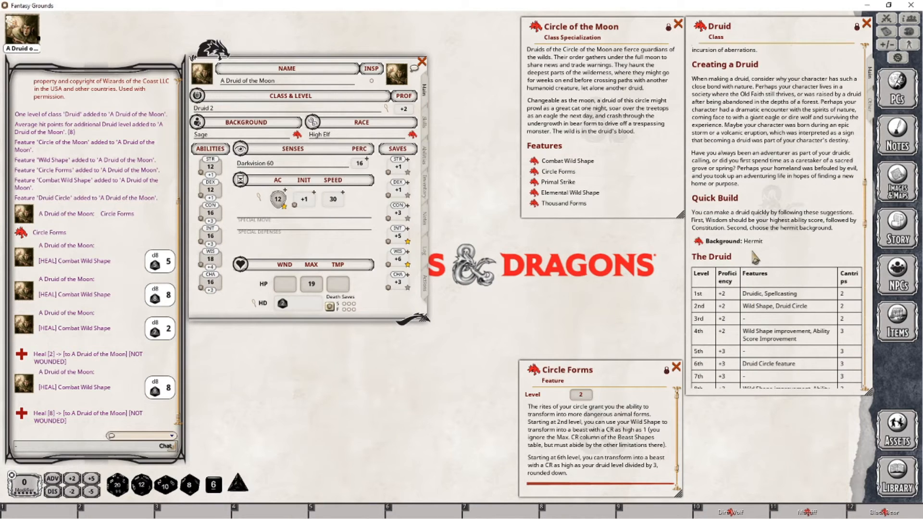
scroll(755, 259, down, 15)
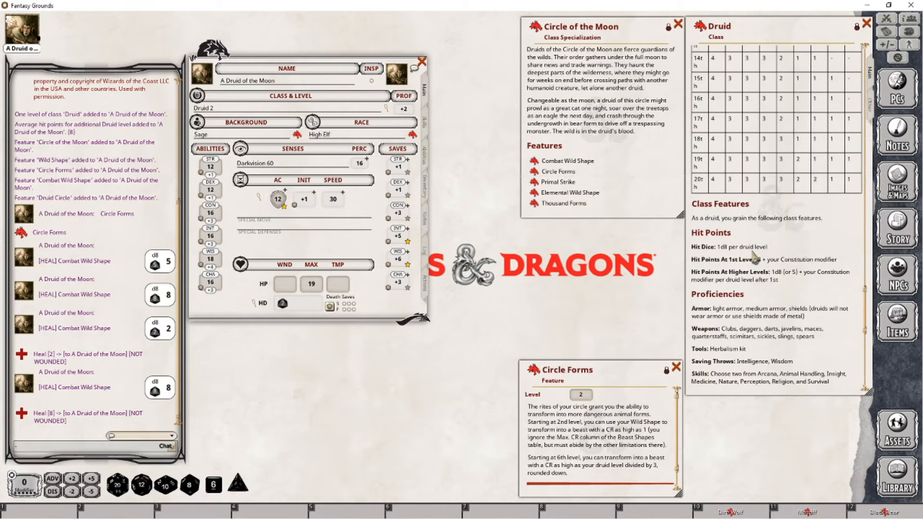
scroll(755, 259, down, 5)
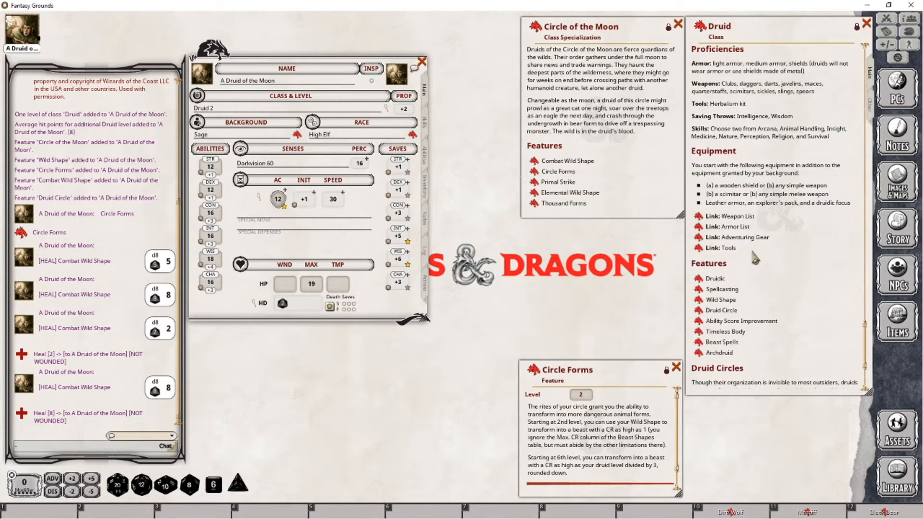
- Open the Spellcasting feature, place its record above Circle Forms, and review the Druid class's Spell Slots per Spell Level table
click(697, 289)
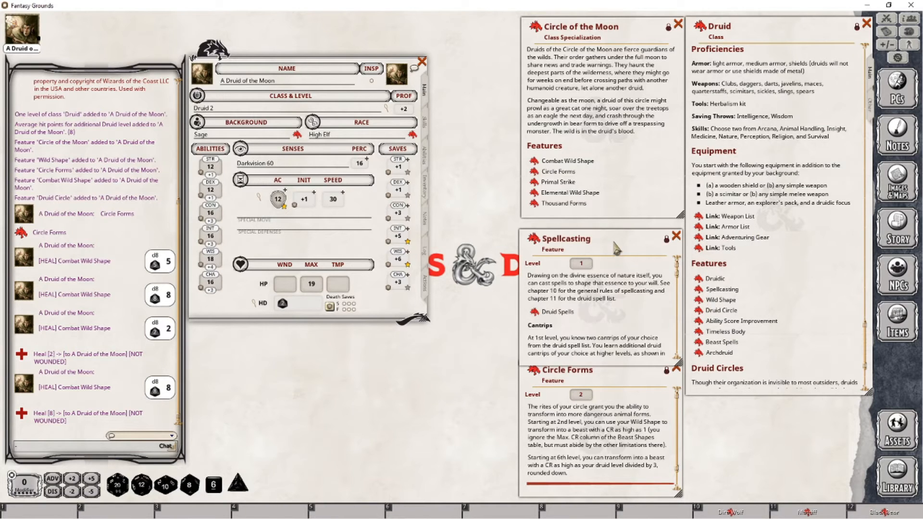
drag(611, 231, 609, 223)
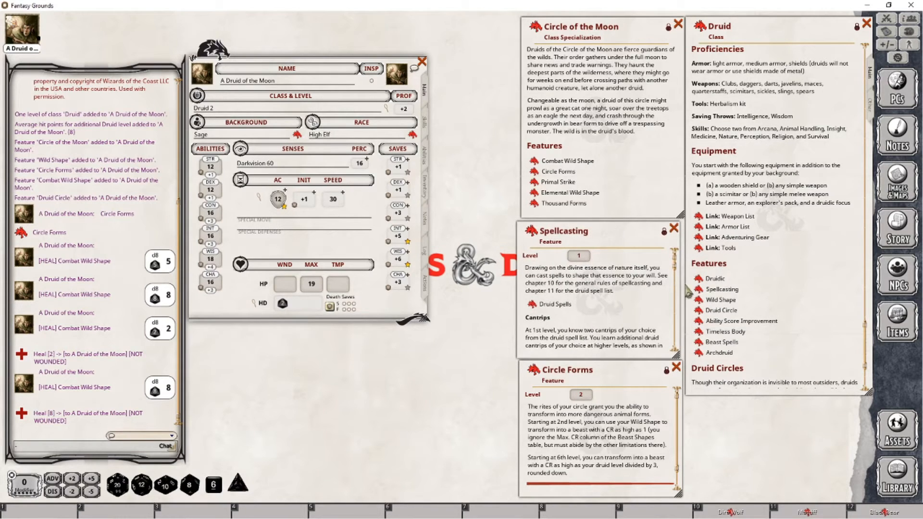
drag(864, 352, 863, 273)
scroll(866, 282, down, 3)
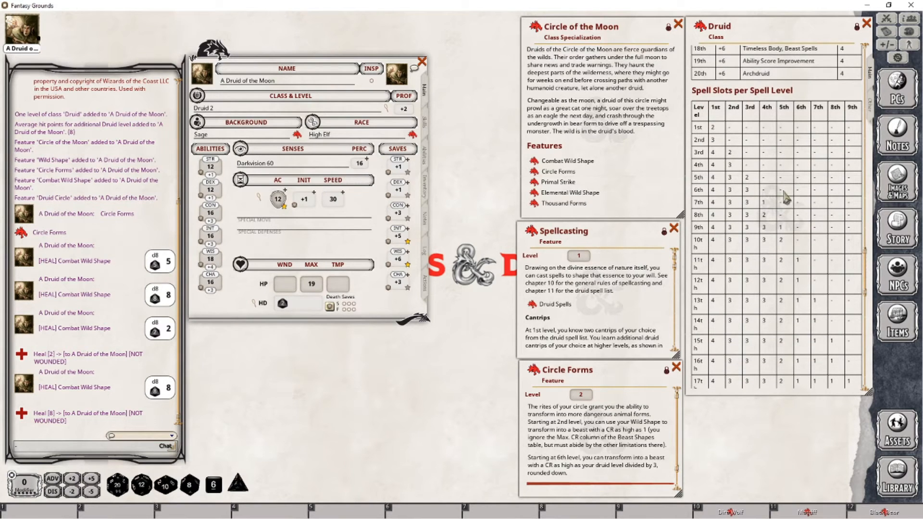
- Open the Druid Spells list from the Spellcasting feature and look through the cantrips and Level 1 spells
click(533, 304)
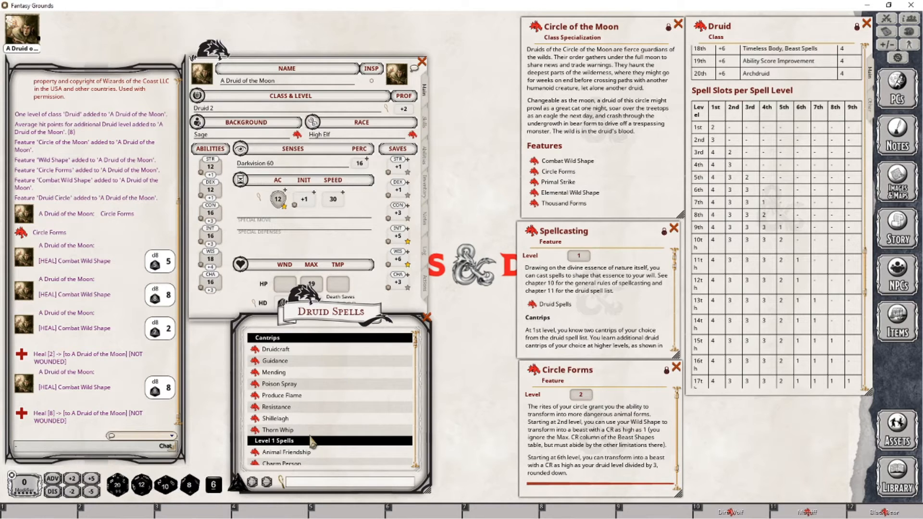
scroll(311, 441, down, 4)
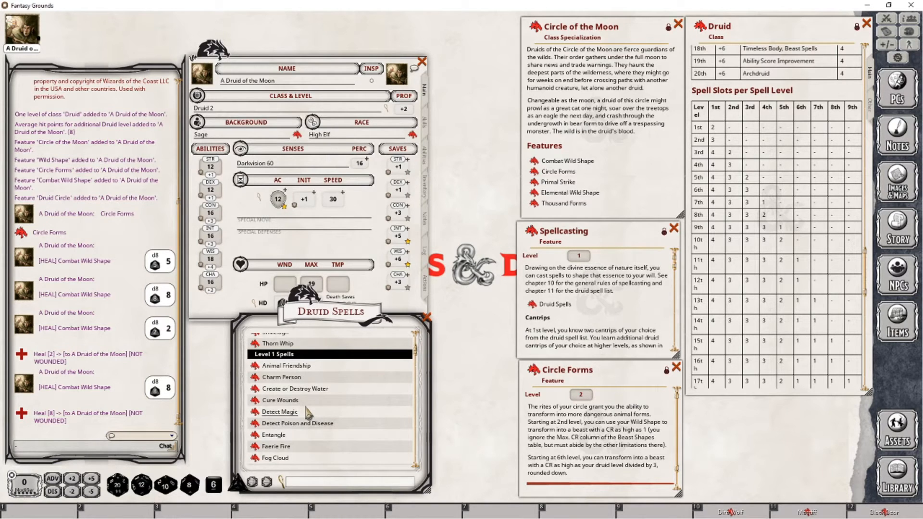
key(alt+Tab)
scroll(342, 413, down, 1)
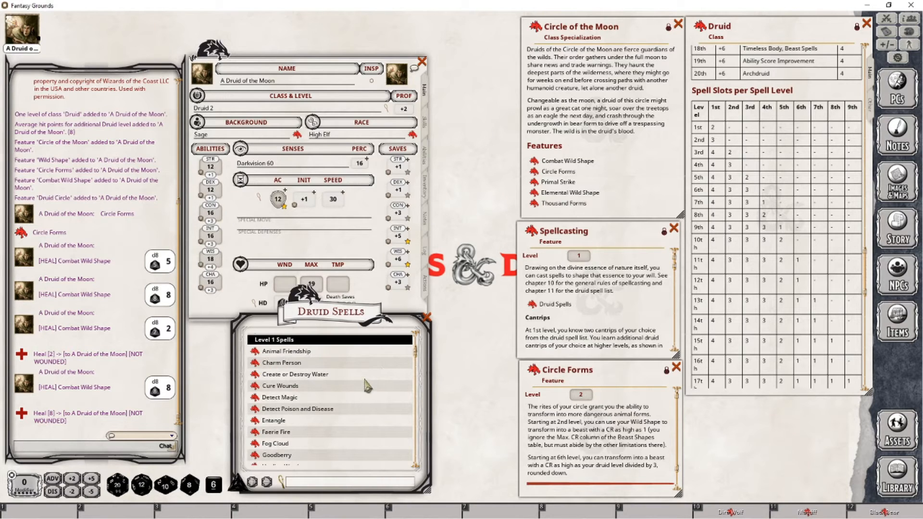
- Compare the spells among the druid's actions with the Level 1 druid spells, and check the character sheet's main page
click(425, 285)
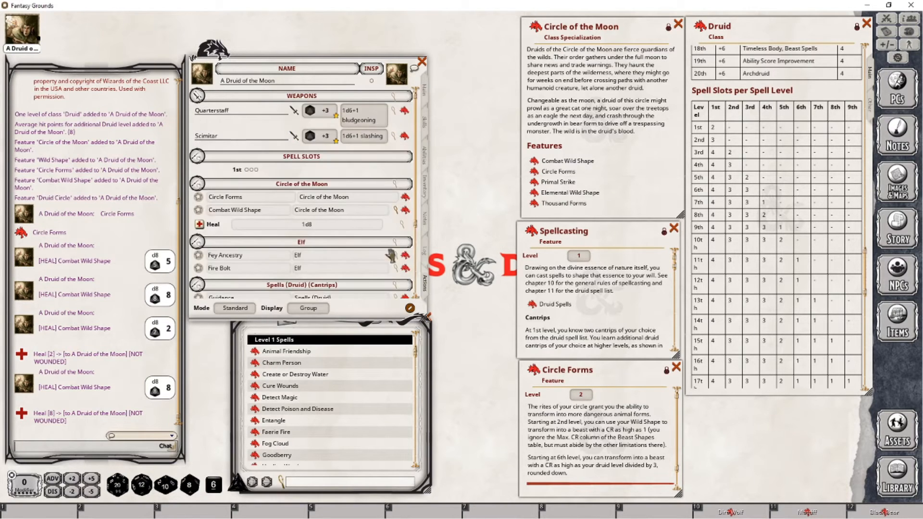
scroll(343, 238, down, 5)
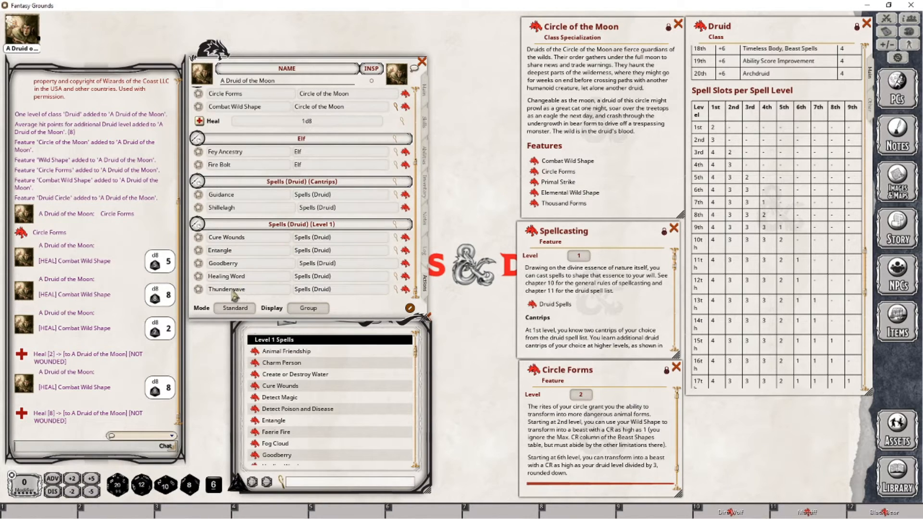
scroll(320, 374, down, 3)
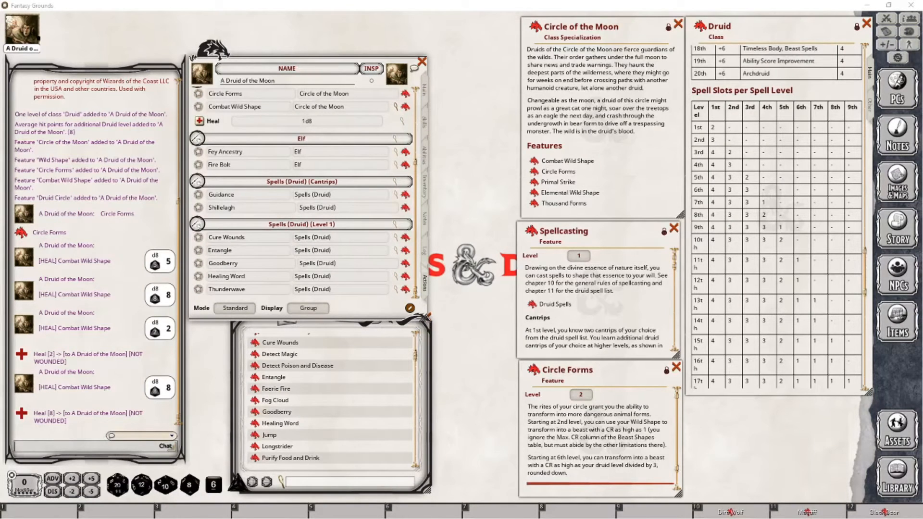
click(424, 90)
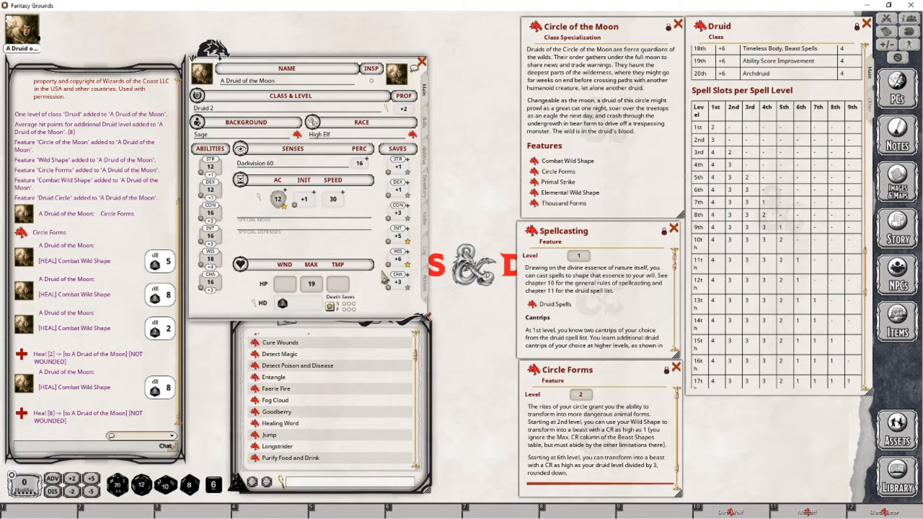
click(425, 284)
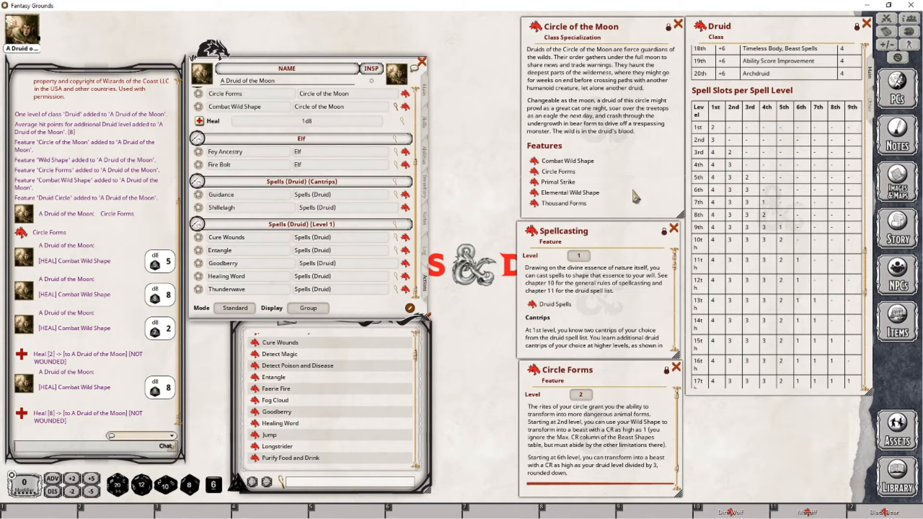
- Add Longstrider from the Druid Spells list to the druid's actions, and move the character sheet clear of the list
scroll(333, 416, up, 3)
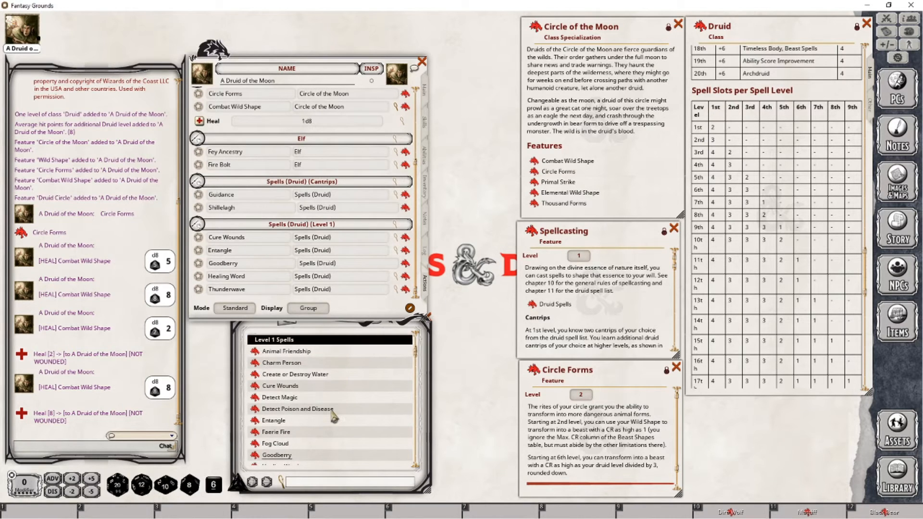
scroll(333, 416, down, 6)
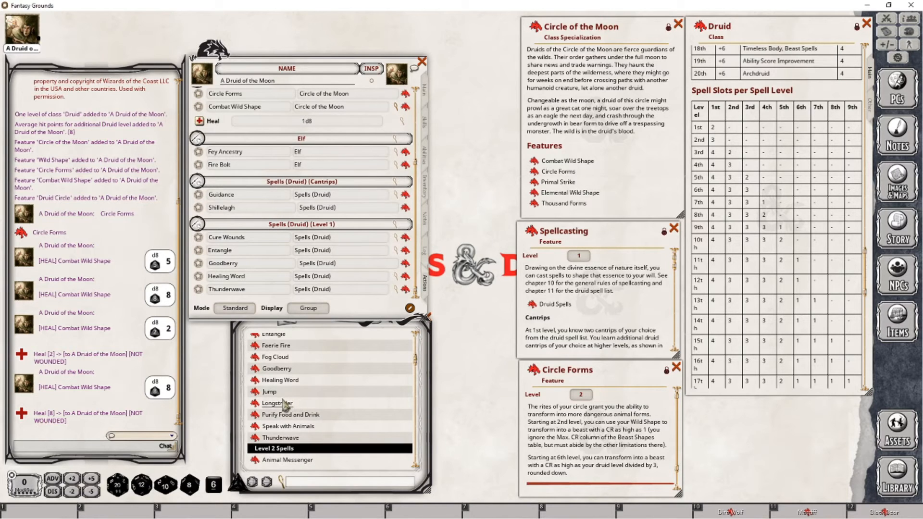
drag(283, 404, 281, 286)
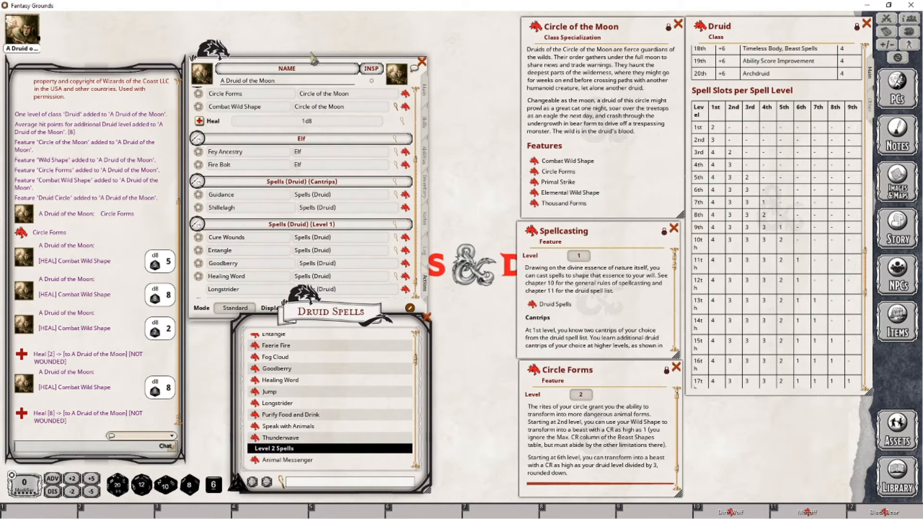
drag(312, 68, 315, 51)
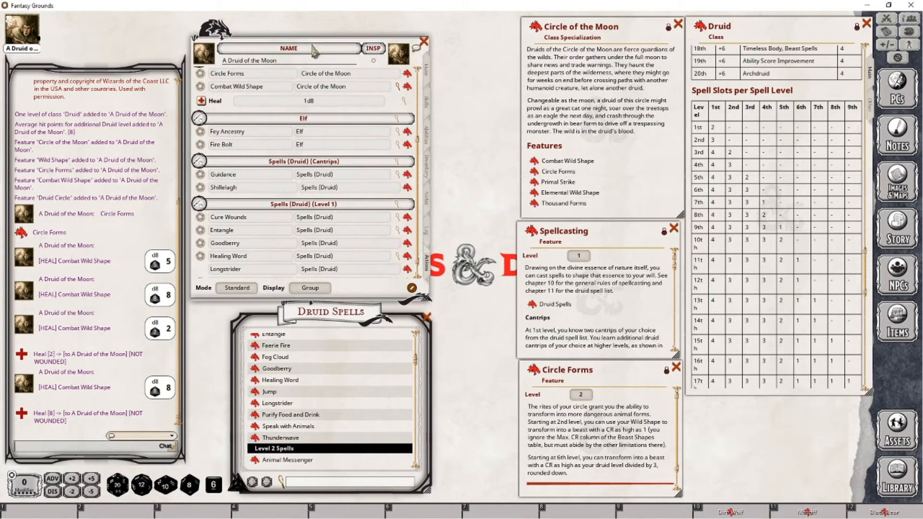
click(331, 321)
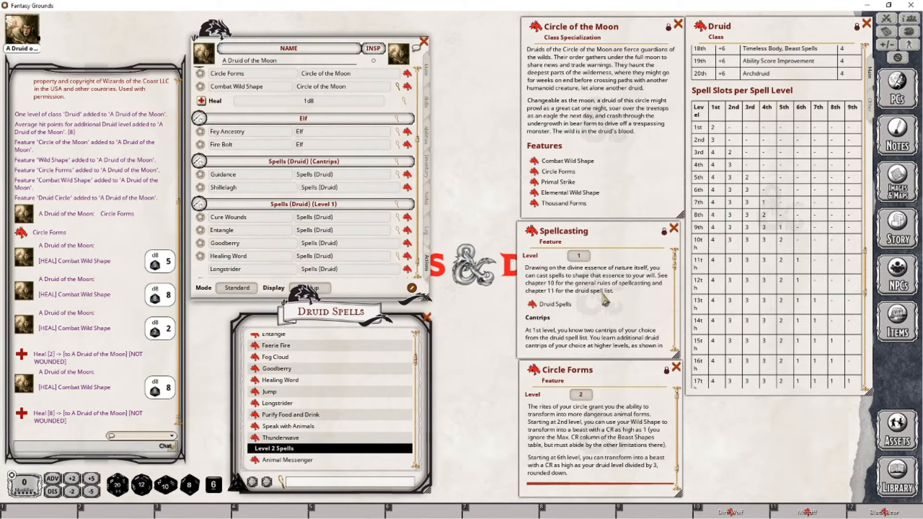
- Mark Longstrider as prepared in Preparation mode, and use it from the druid's actions in Combat mode
scroll(202, 229, down, 1)
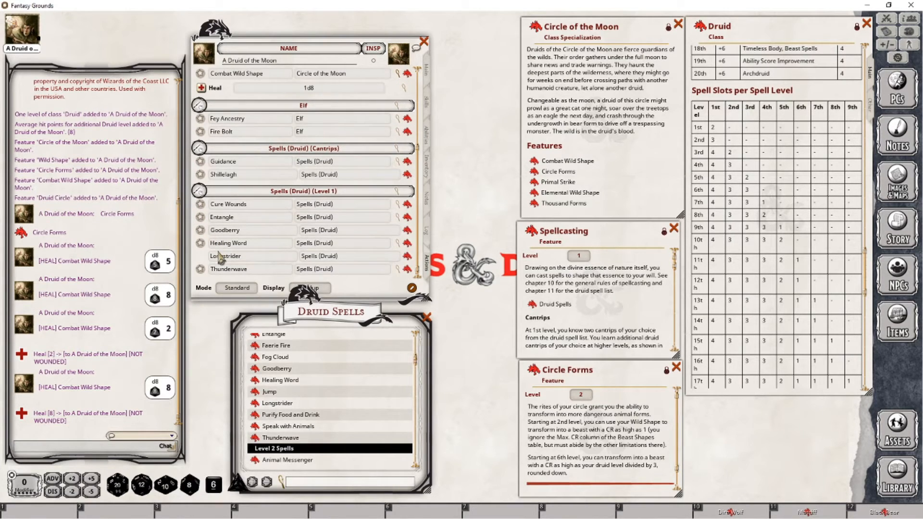
click(226, 288)
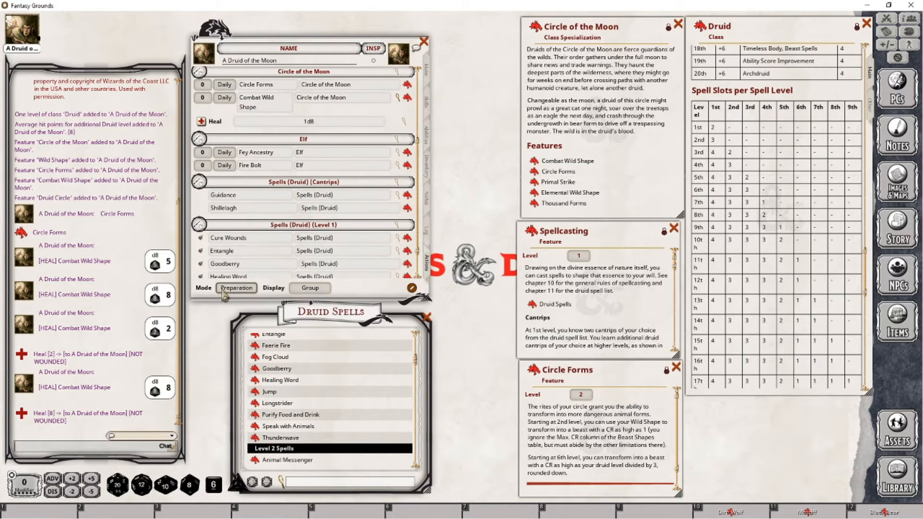
scroll(273, 234, down, 1)
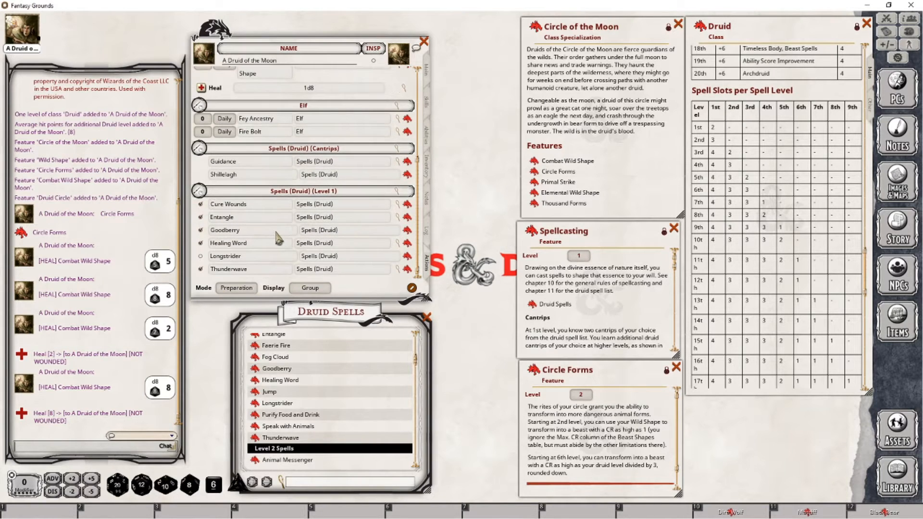
click(201, 257)
click(258, 288)
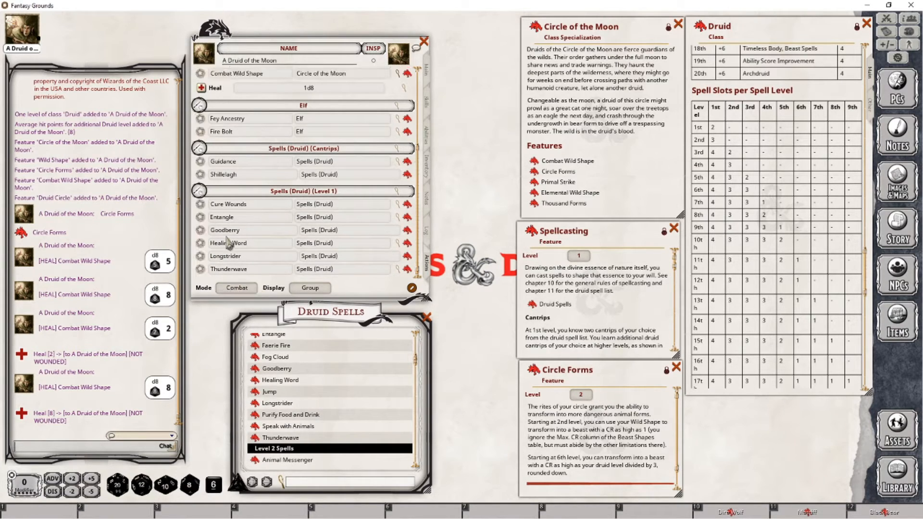
click(201, 257)
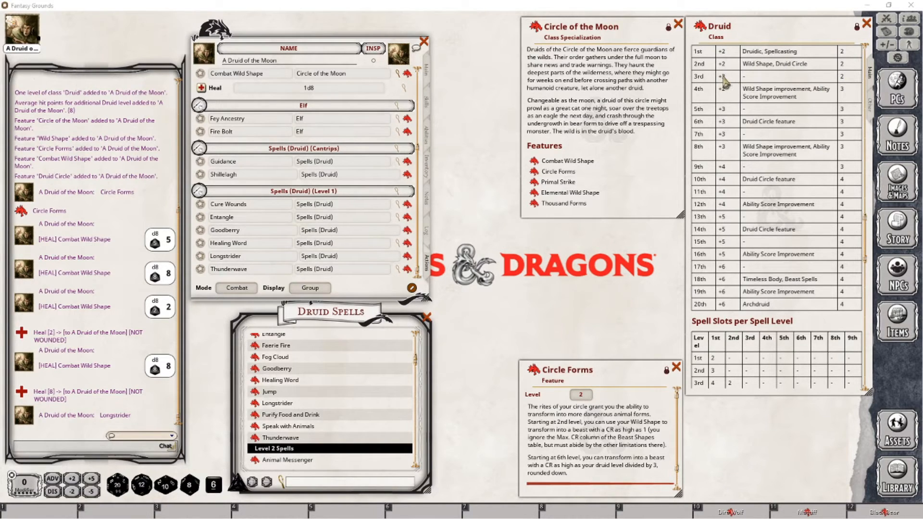
- Check the Druid class's spell slot table, and collapse the Cantrips and Level 1 Spells groups in the Druid Spells list
scroll(787, 227, down, 3)
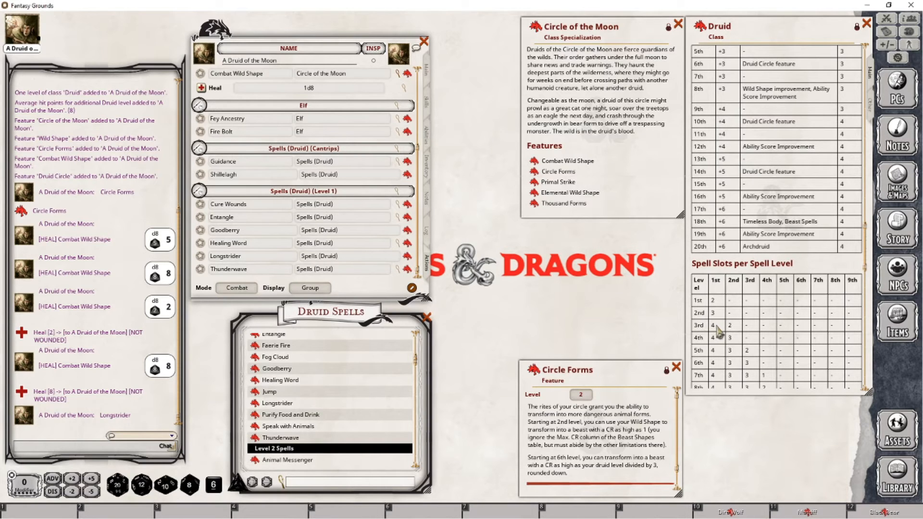
scroll(331, 371, up, 5)
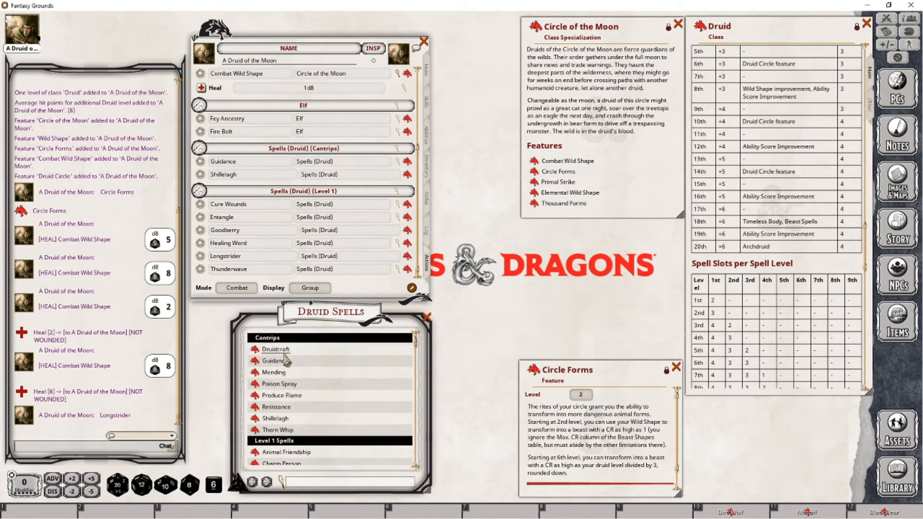
scroll(283, 353, down, 5)
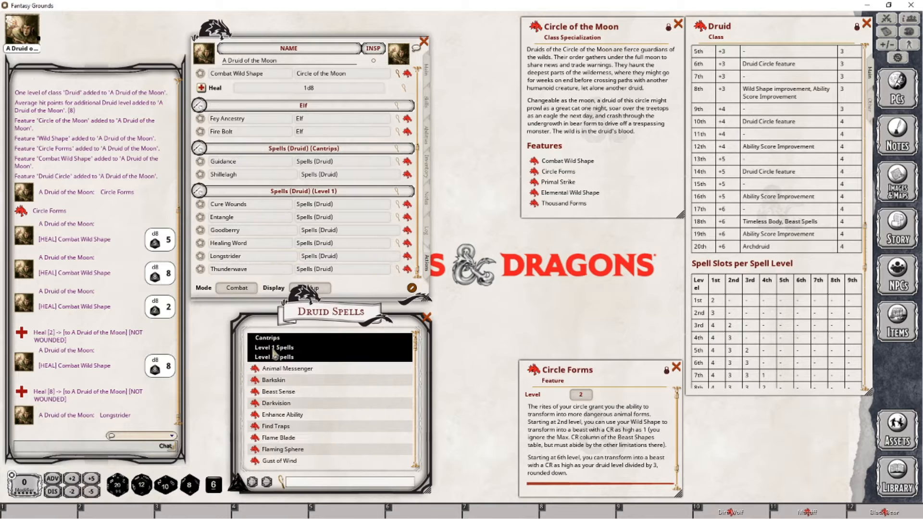
click(276, 339)
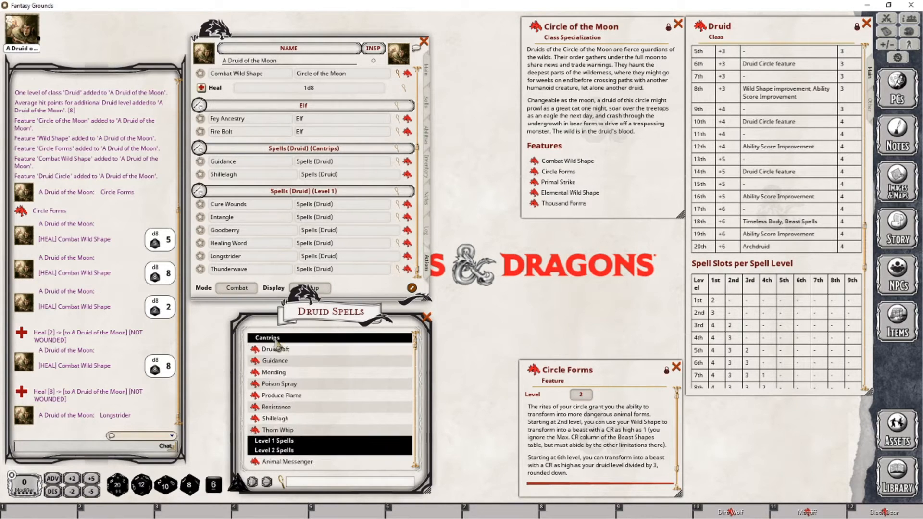
click(276, 339)
click(276, 339)
click(277, 339)
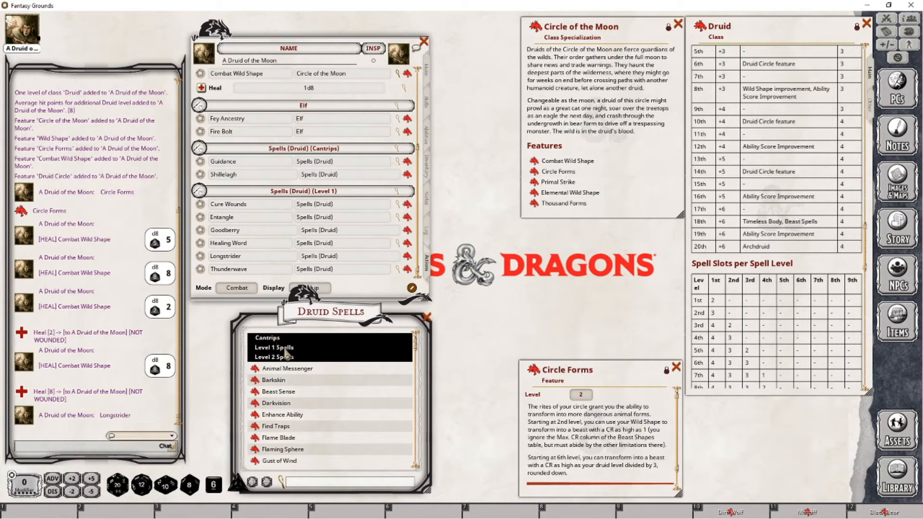
- Look through the Level 2 spells in the Druid Spells list down to the Level 3 heading
scroll(303, 365, down, 2)
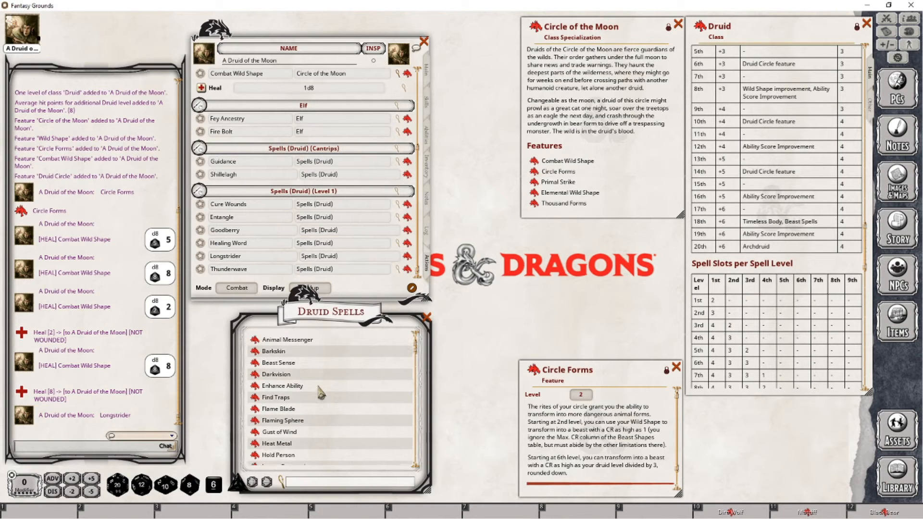
scroll(302, 395, down, 1)
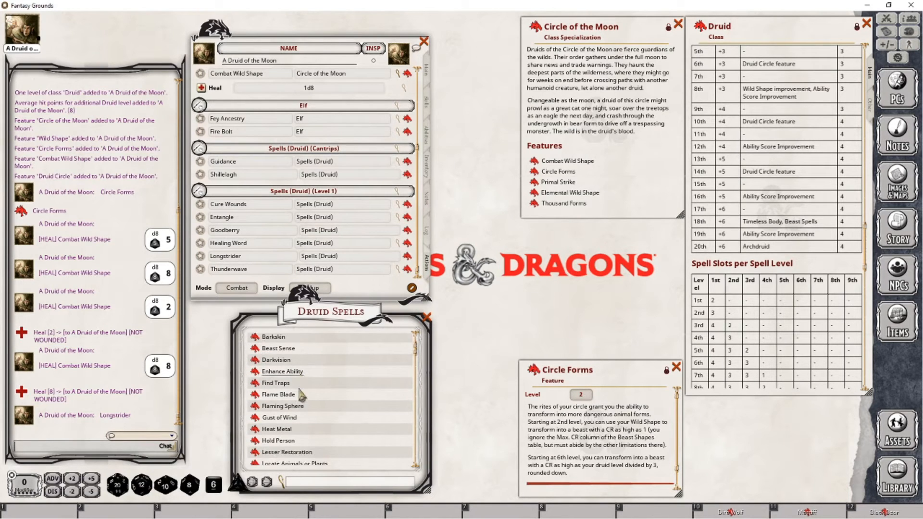
scroll(301, 395, down, 5)
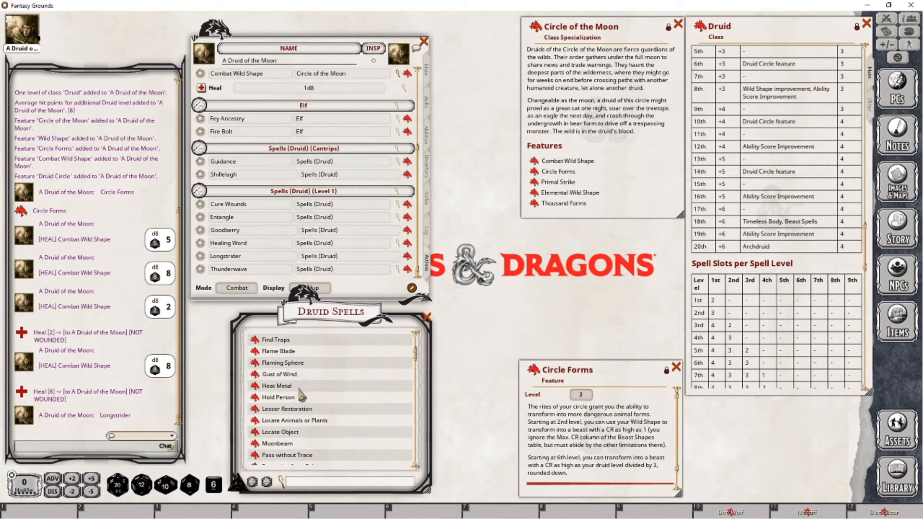
scroll(302, 394, down, 1)
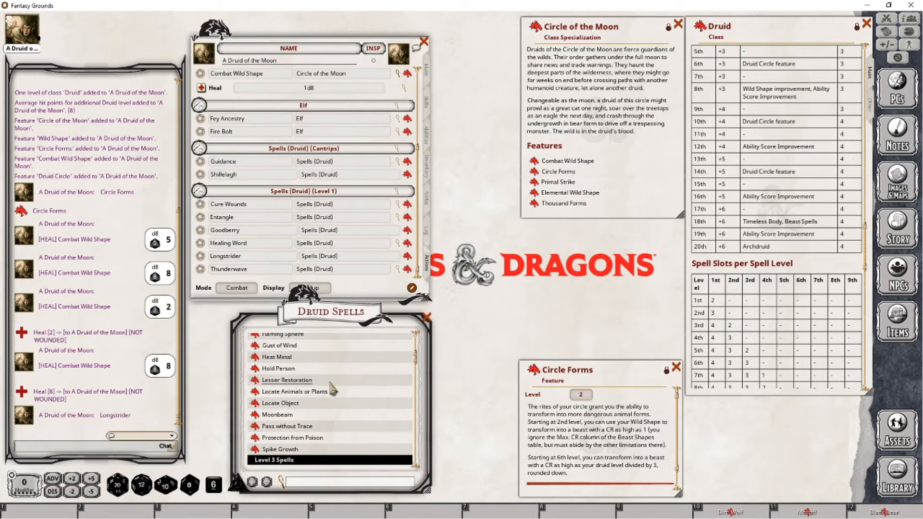
- Read the Moonbeam spell's description, close its record, and add Moonbeam to the druid's actions
click(277, 415)
scroll(481, 298, down, 3)
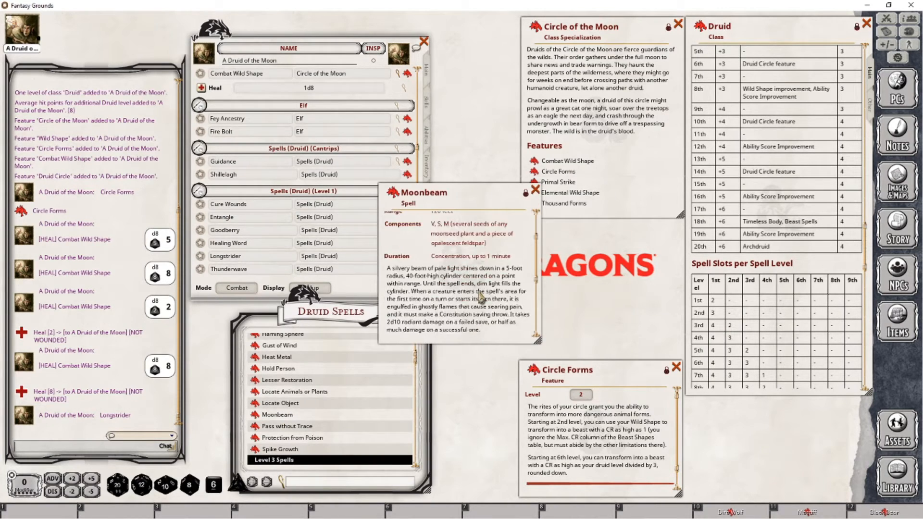
scroll(479, 292, down, 1)
scroll(469, 294, down, 1)
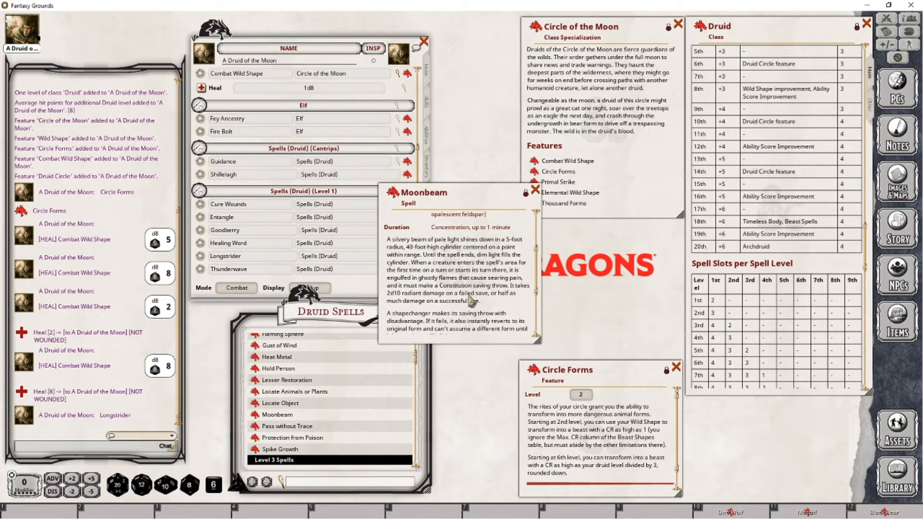
click(535, 190)
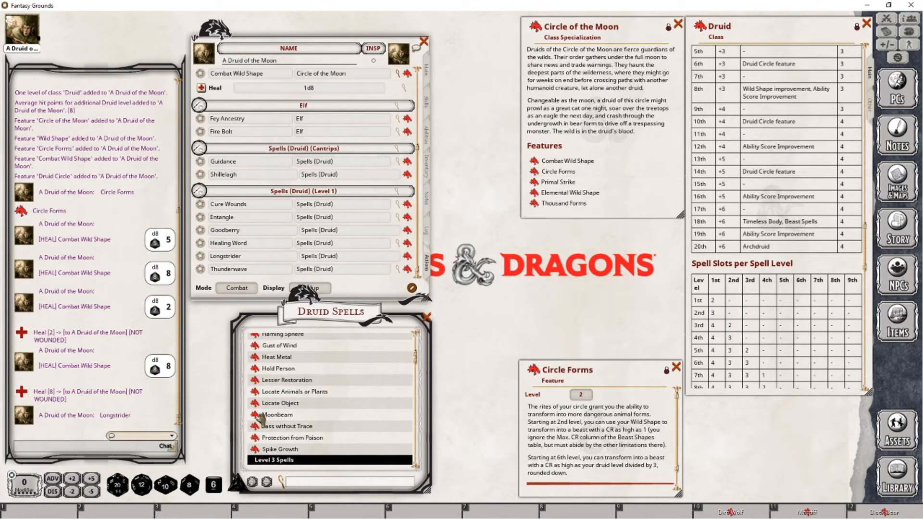
drag(255, 414, 319, 254)
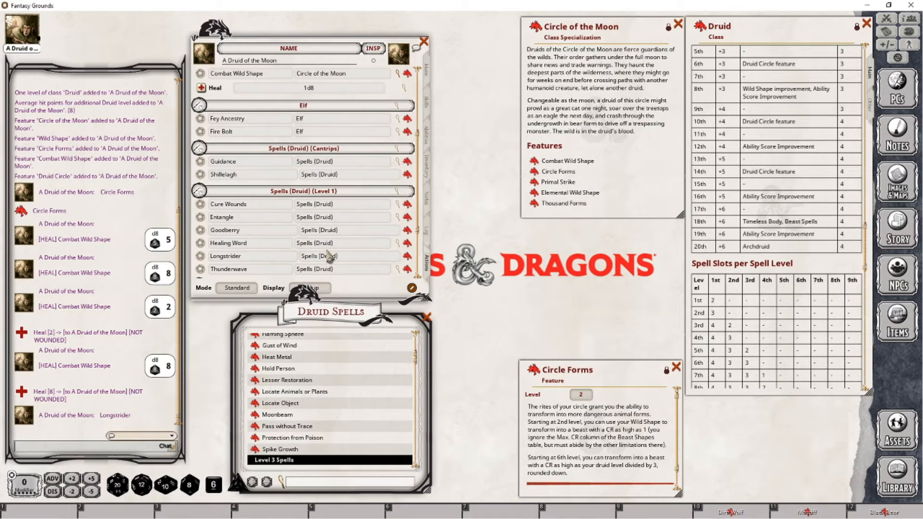
scroll(306, 222, down, 3)
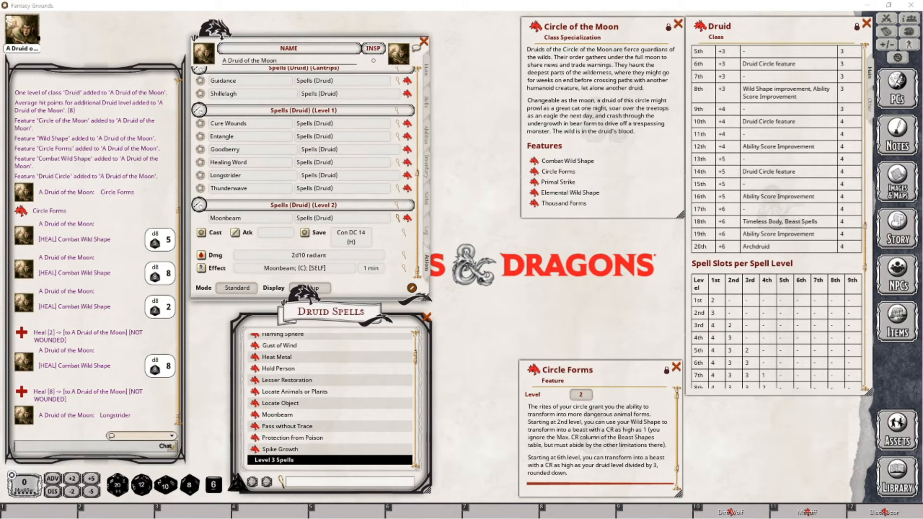
- Switch the actions to Preparation mode, collapse the Level 1 druid spells, and mark Moonbeam as prepared under Level 2
scroll(323, 217, up, 3)
click(237, 288)
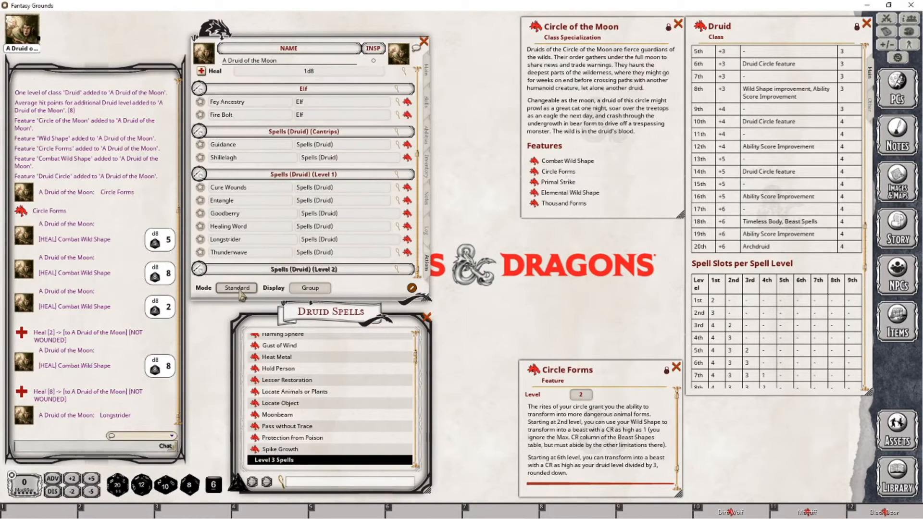
scroll(240, 219, down, 2)
click(199, 174)
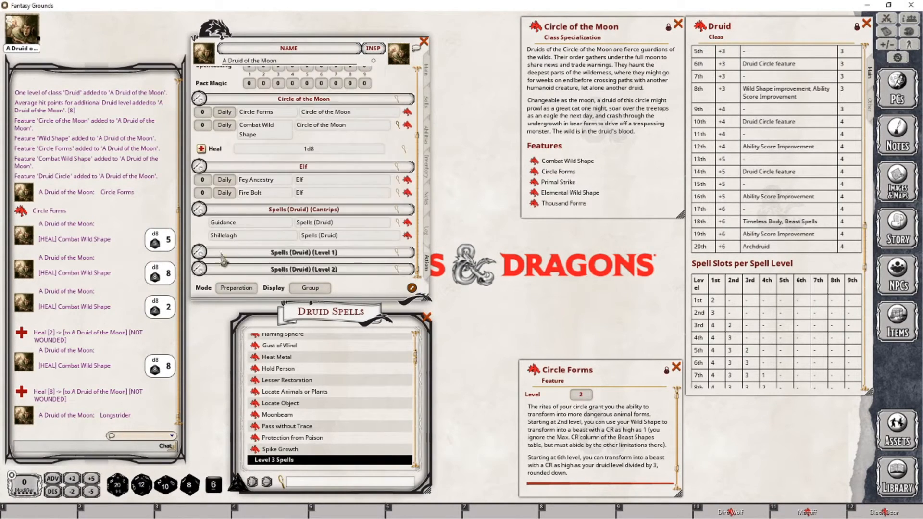
click(199, 270)
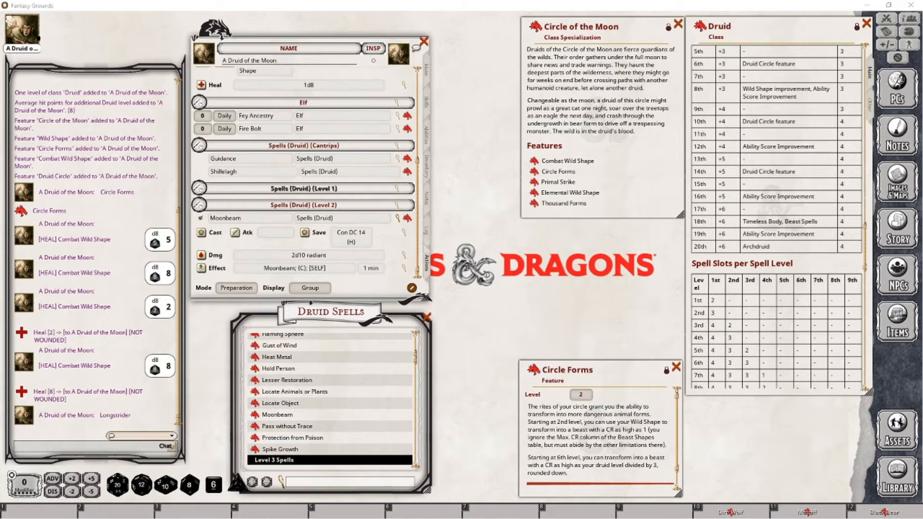
- Review the features and cantrips gained at each level in the Druid class table
scroll(762, 168, up, 1)
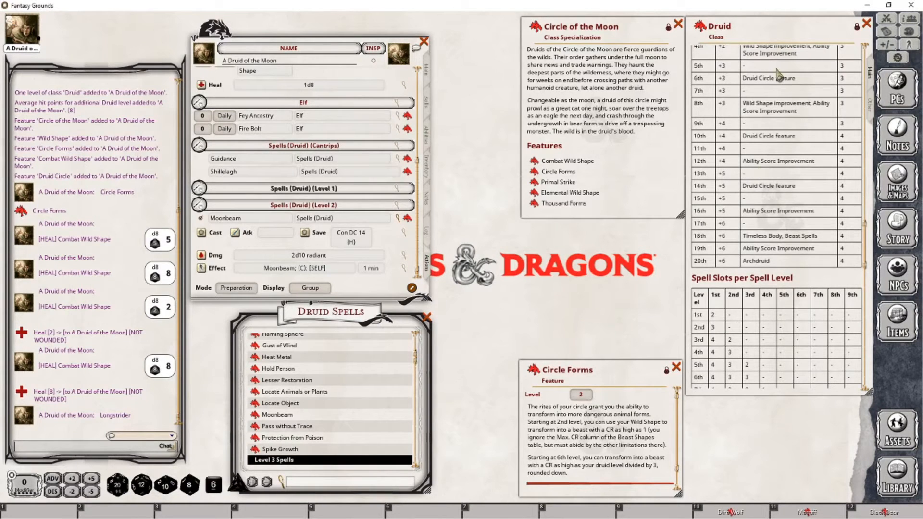
scroll(779, 75, up, 1)
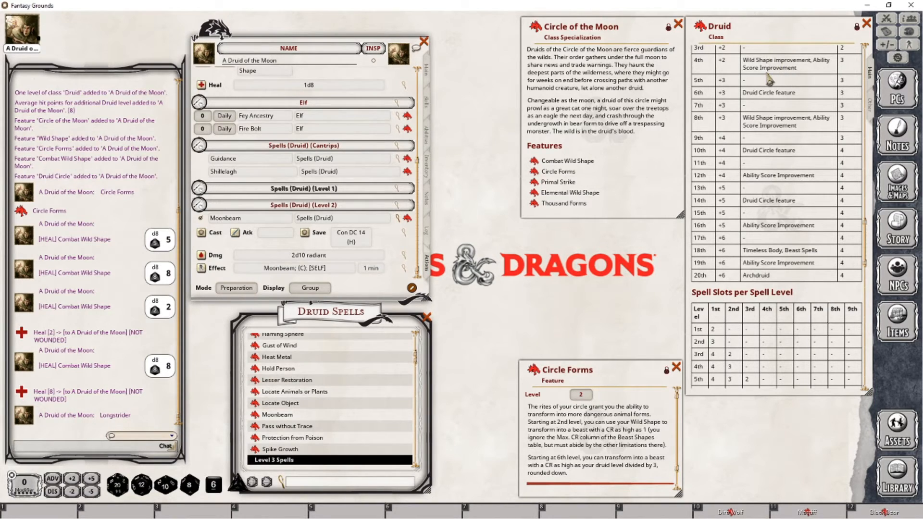
scroll(770, 107, up, 1)
scroll(770, 106, up, 3)
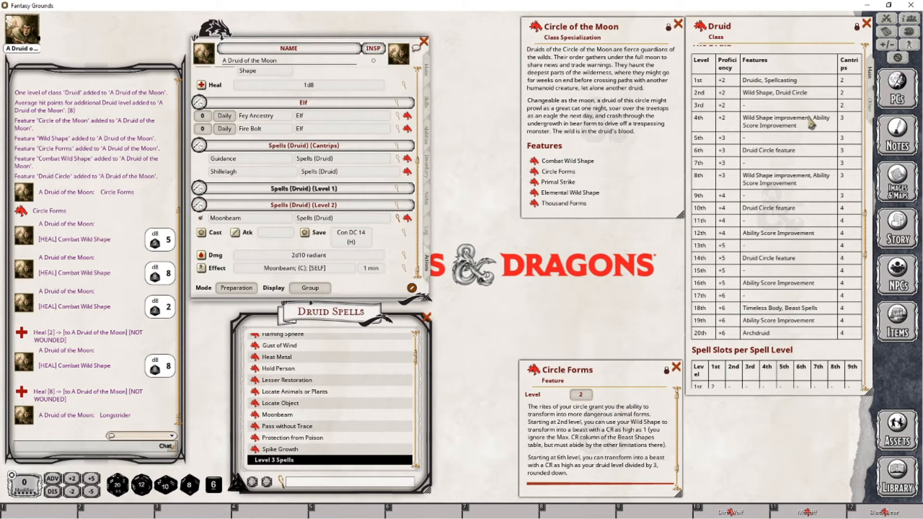
- Open the druid's Wild Shape feature, read its Beast Shapes table, and close the record
click(427, 137)
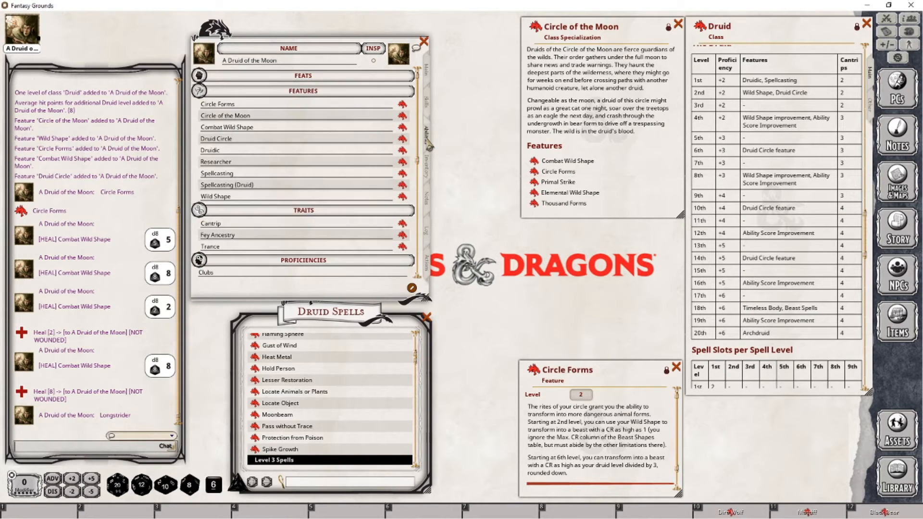
click(402, 198)
drag(417, 344, 588, 236)
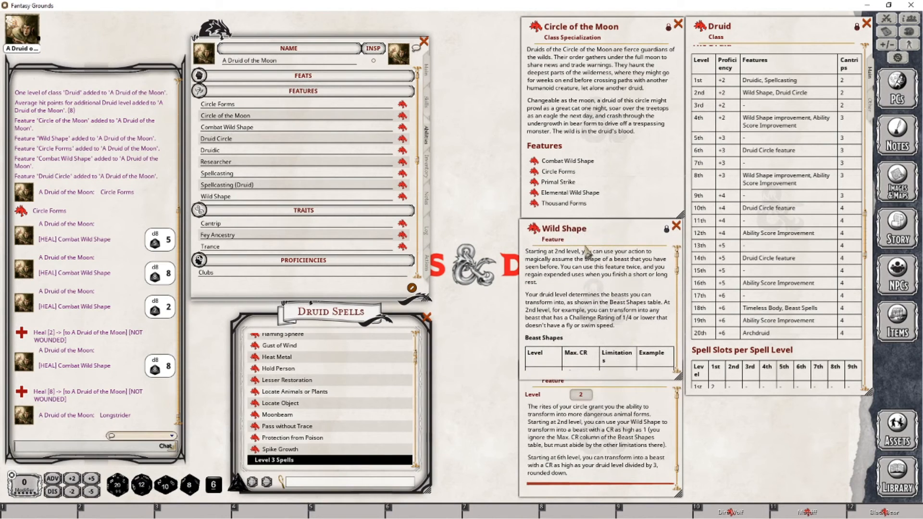
scroll(585, 288, down, 2)
scroll(587, 319, down, 2)
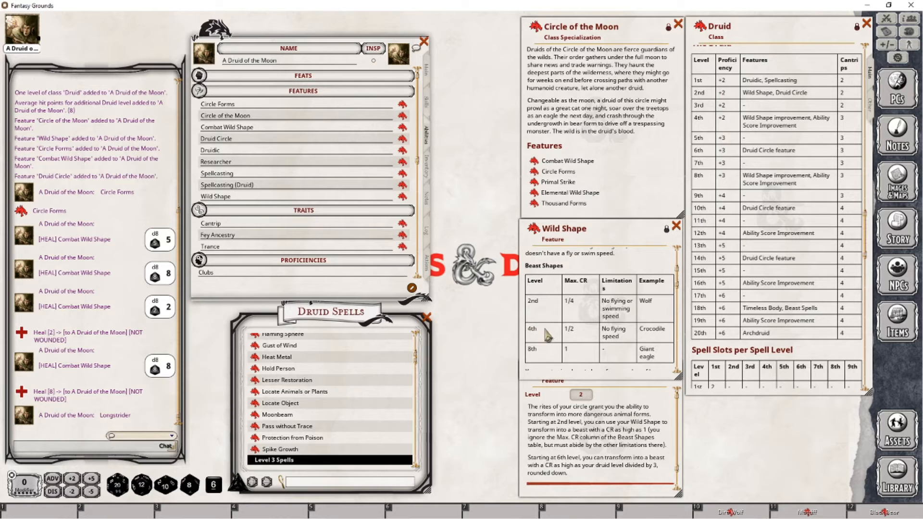
click(427, 76)
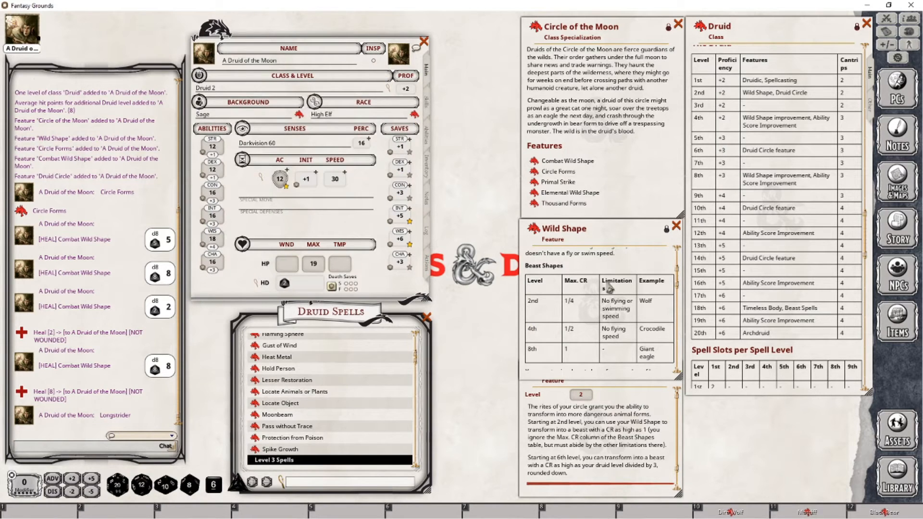
click(676, 226)
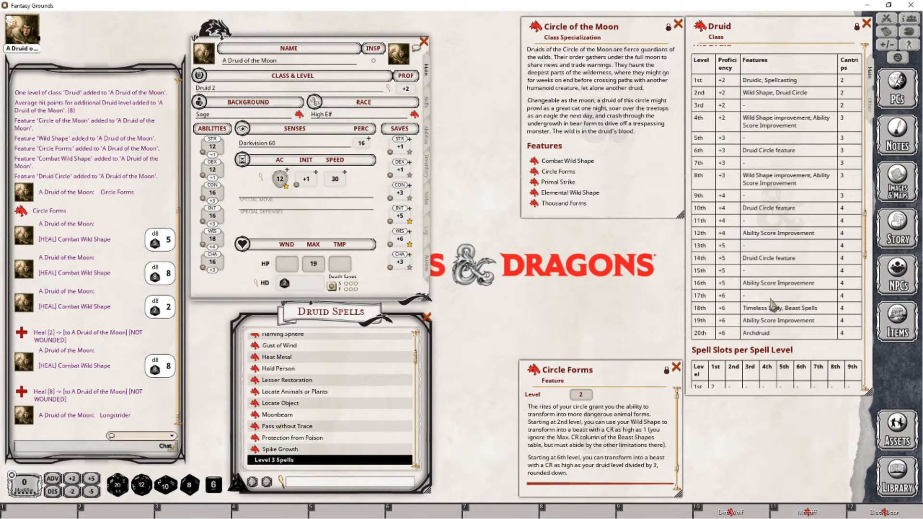
- Check the Druid spell slot table, and add two more Druid levels to the character to reach Druid 4
scroll(774, 303, down, 5)
click(427, 266)
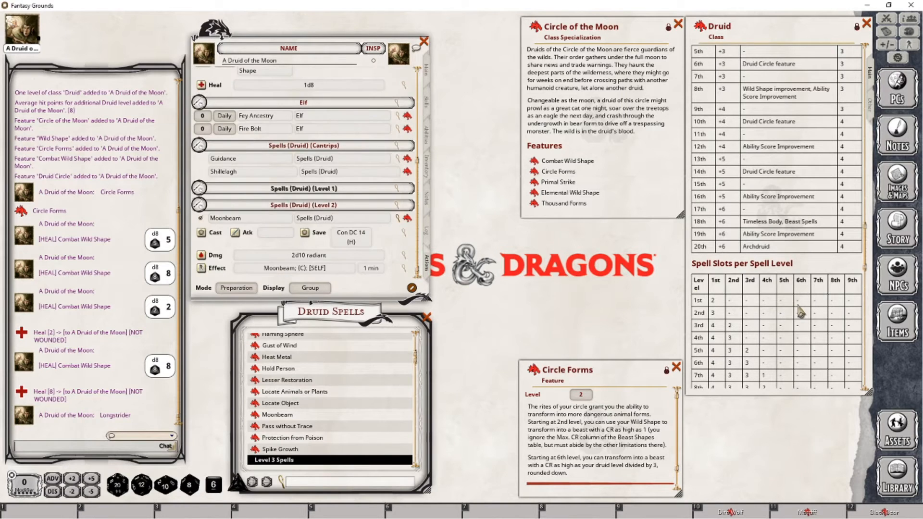
scroll(802, 312, down, 1)
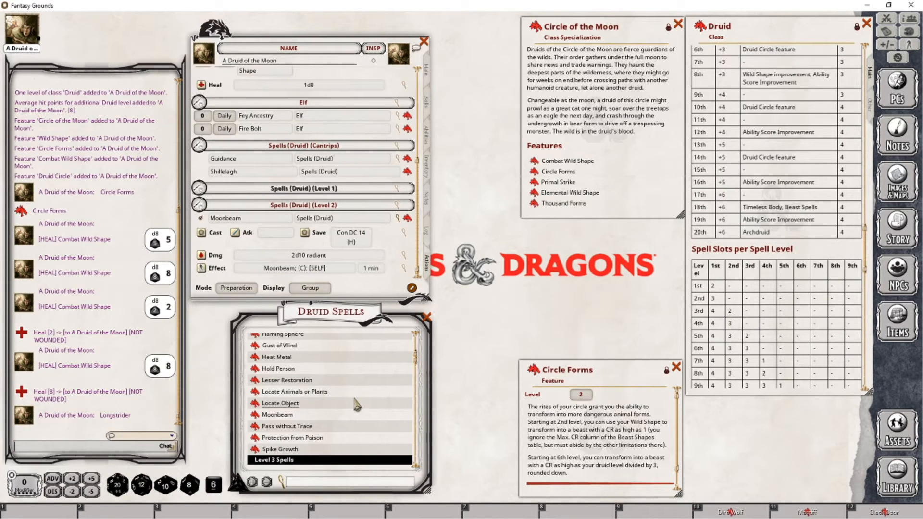
click(428, 70)
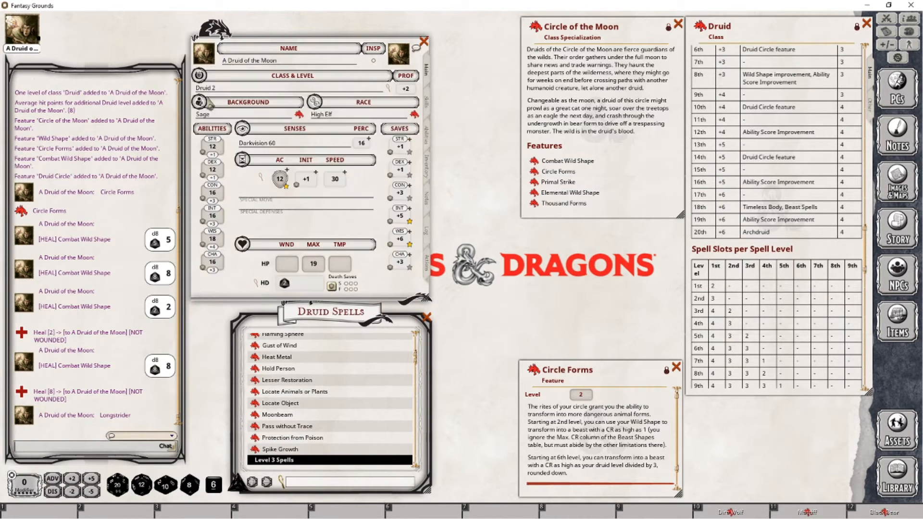
drag(703, 33, 235, 92)
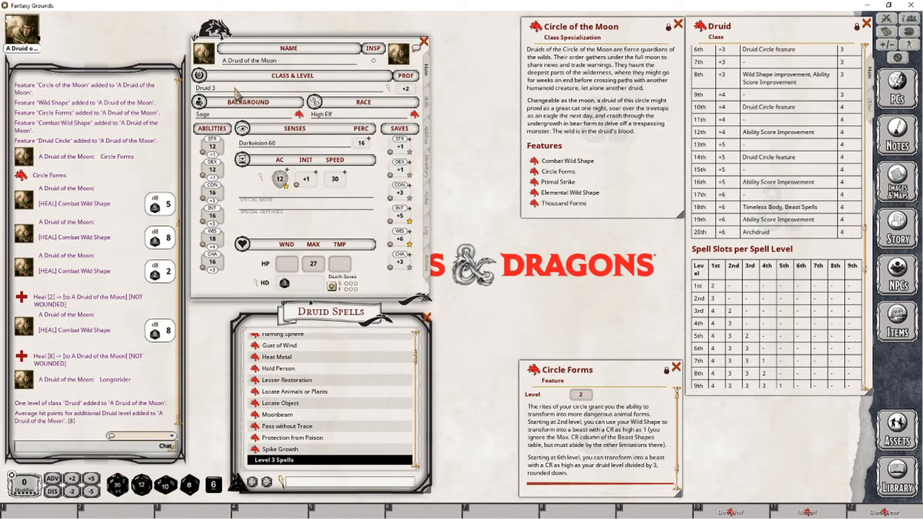
drag(692, 29, 202, 89)
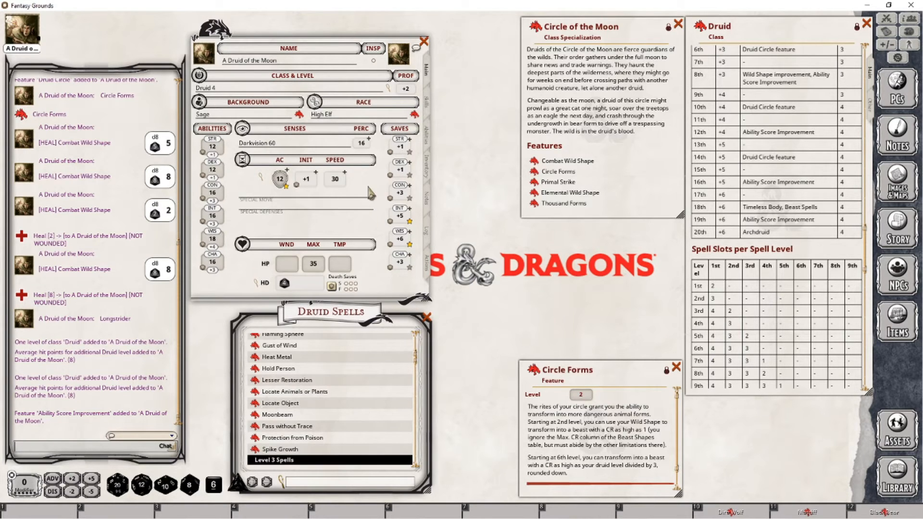
- Add Heat Metal to the druid's Level 2 spells, mark it as prepared, and set the actions to Combat mode
click(426, 263)
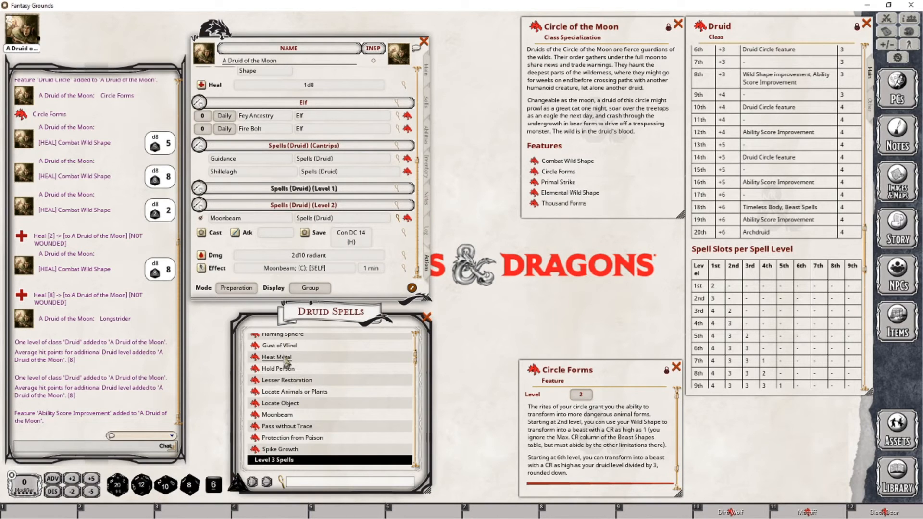
drag(283, 358, 315, 277)
scroll(317, 250, down, 2)
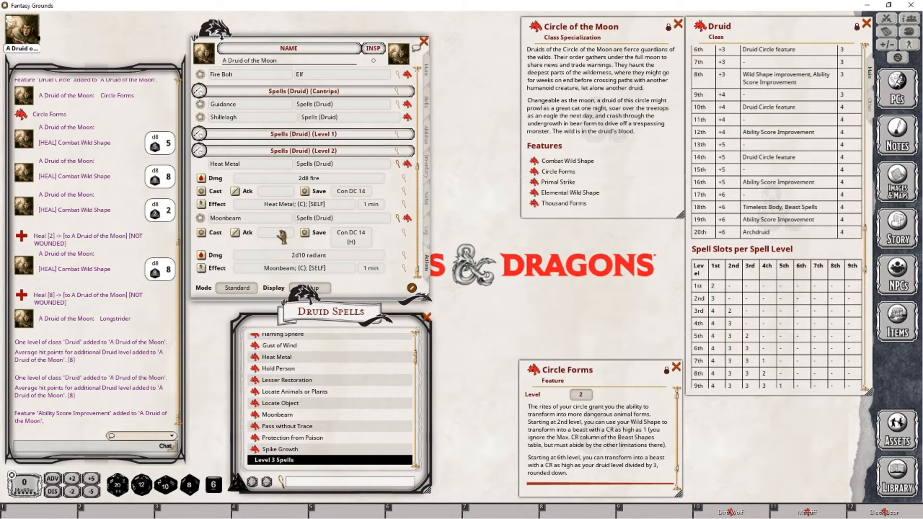
click(226, 288)
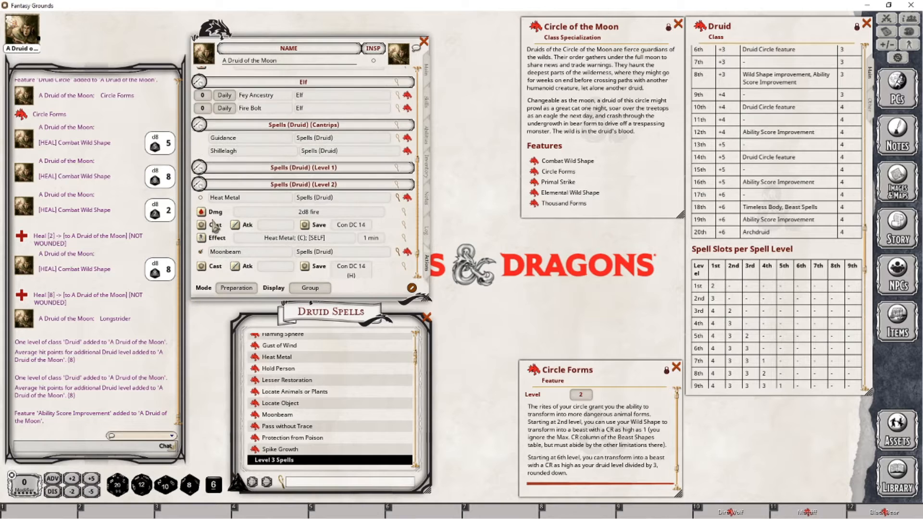
click(237, 289)
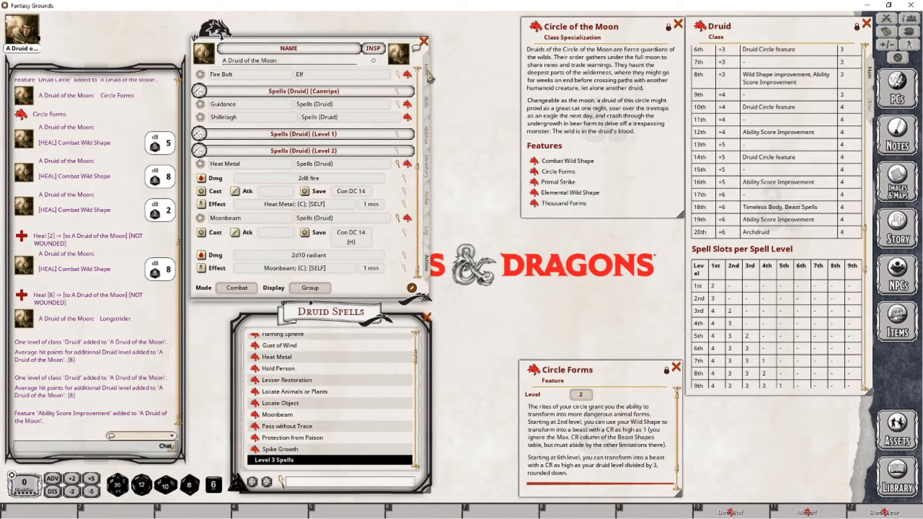
- Expand the Level 1 druid spells, and review the Level 1 and Level 2 spells in Combat and Preparation modes
click(197, 135)
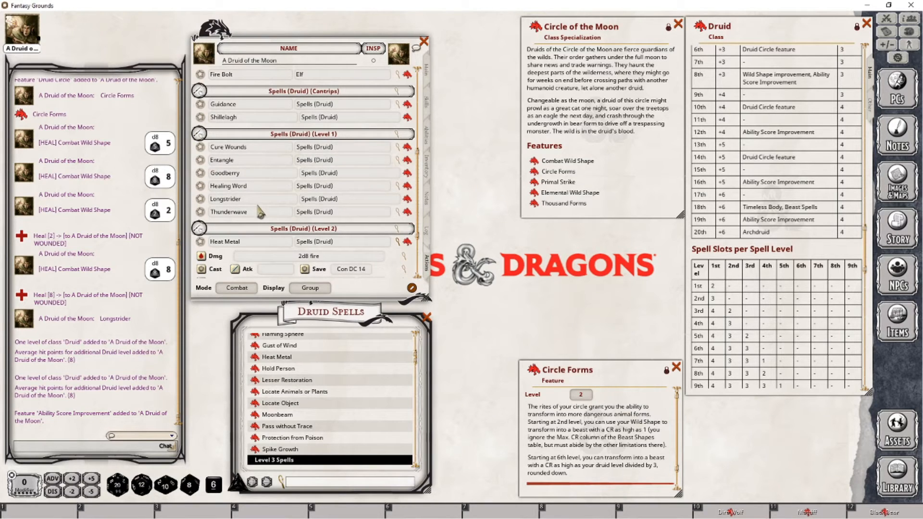
click(427, 69)
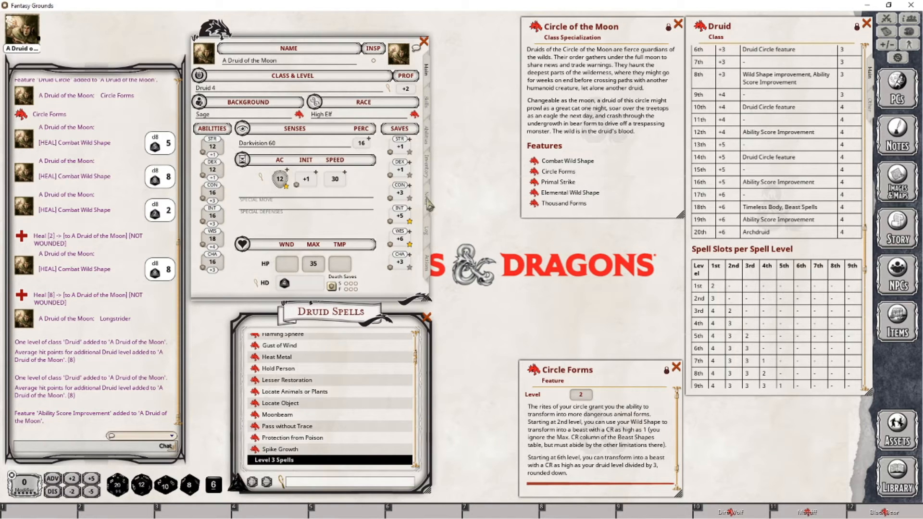
click(427, 262)
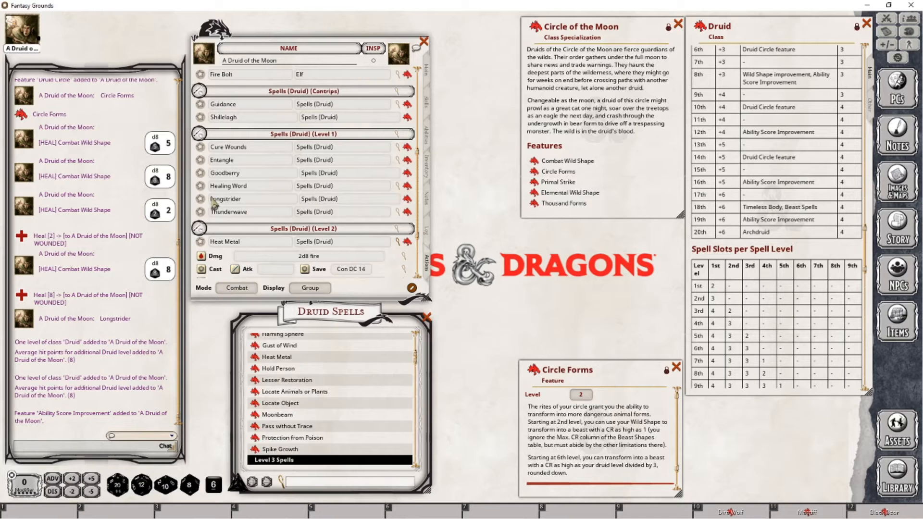
scroll(222, 211, down, 3)
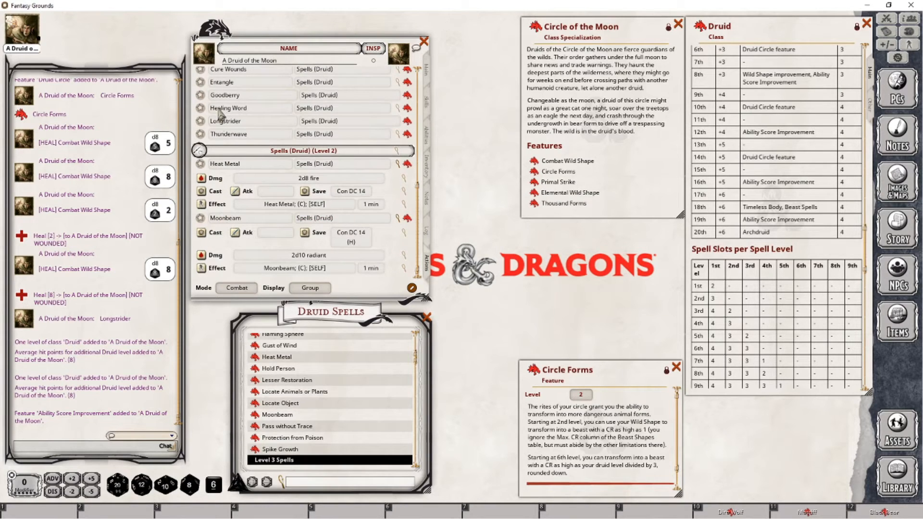
click(238, 290)
click(238, 288)
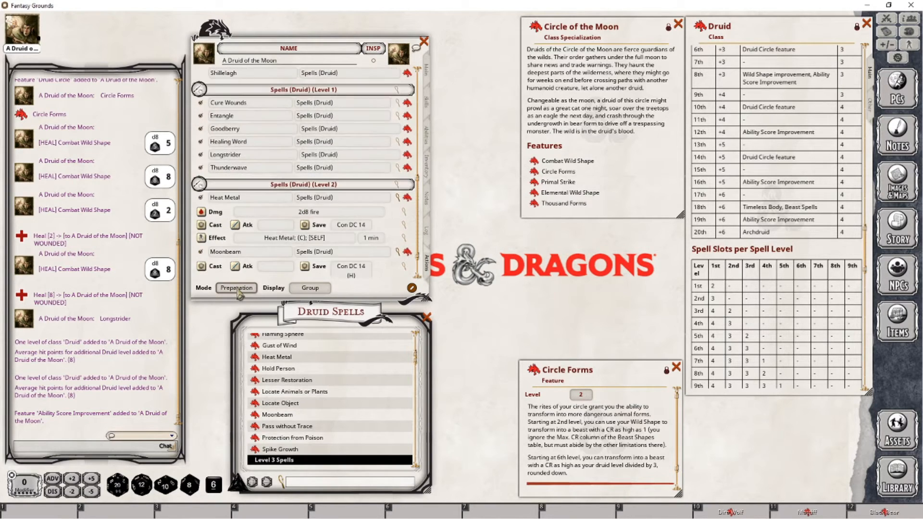
click(428, 66)
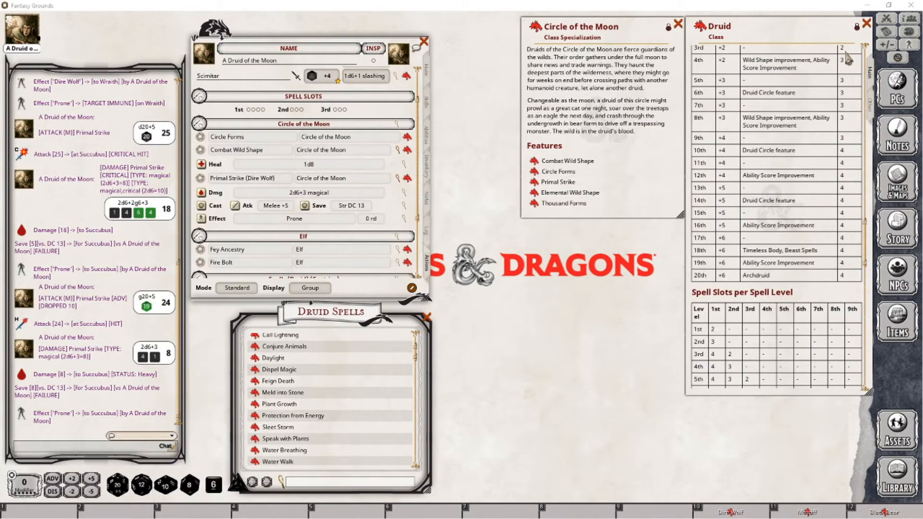
- Collapse Level 3 and expand Cantrips in the Druid Spells list, and add Poison Spray to the druid's cantrips
drag(415, 356, 416, 340)
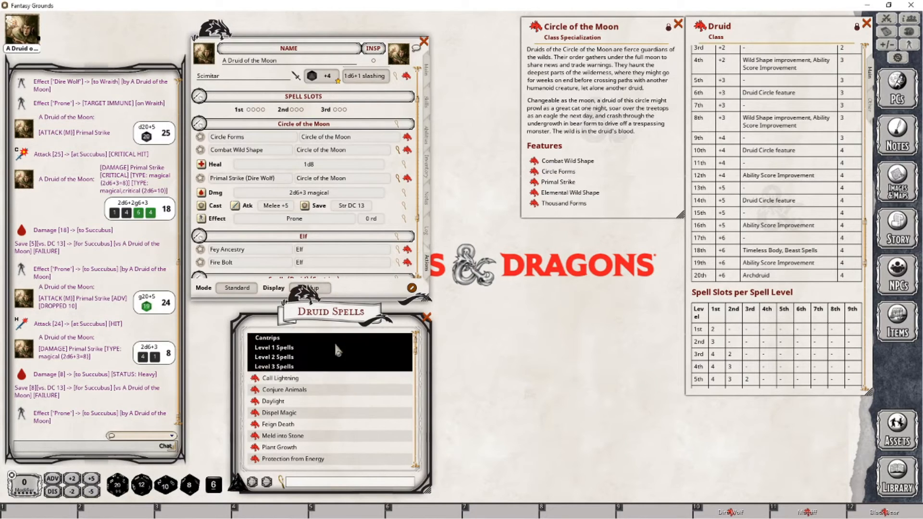
click(257, 369)
click(272, 337)
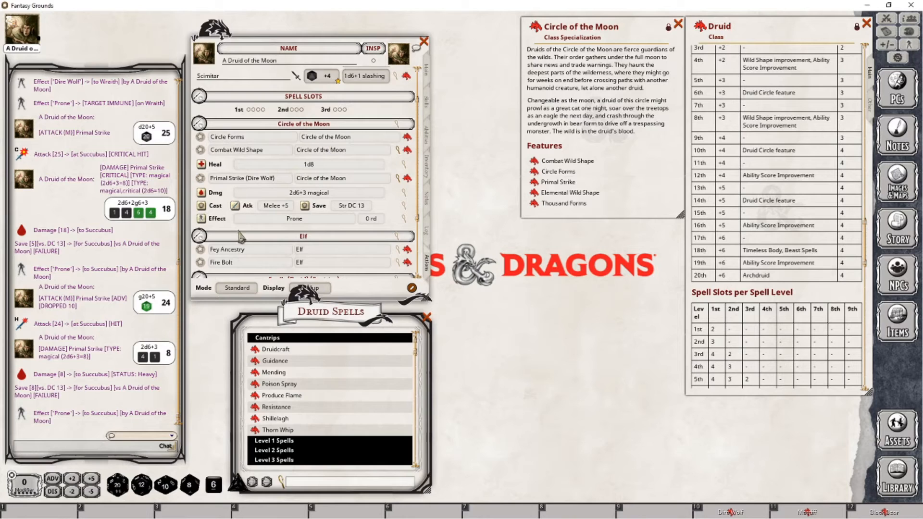
scroll(250, 213, down, 3)
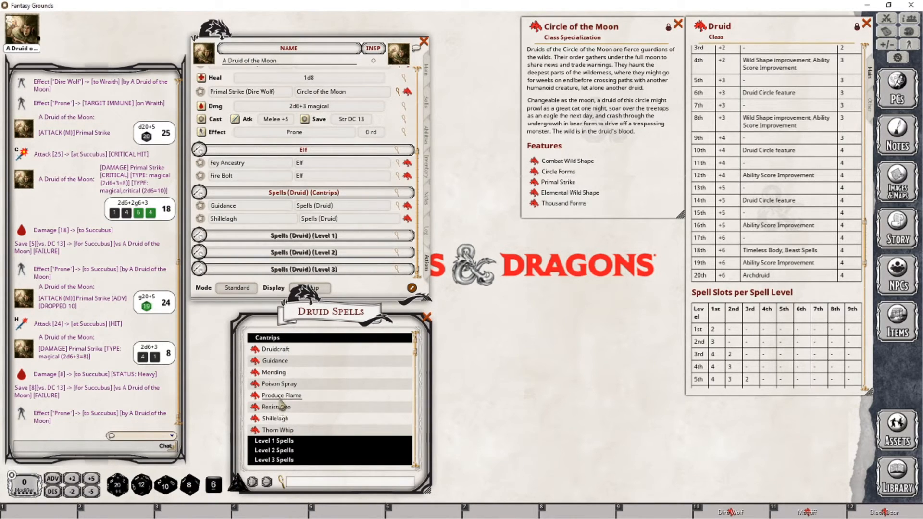
mouse_move(257, 387)
mouse_down()
mouse_move(267, 211)
mouse_move(253, 214)
mouse_up()
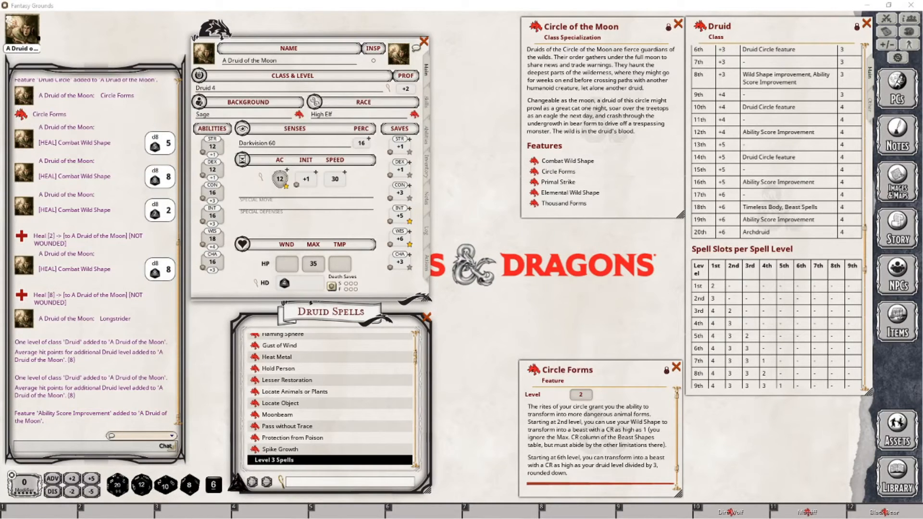
- Check the Druid class table's features by level, and use the Library to show the Create PC set of sidebar shortcuts
scroll(786, 153, up, 5)
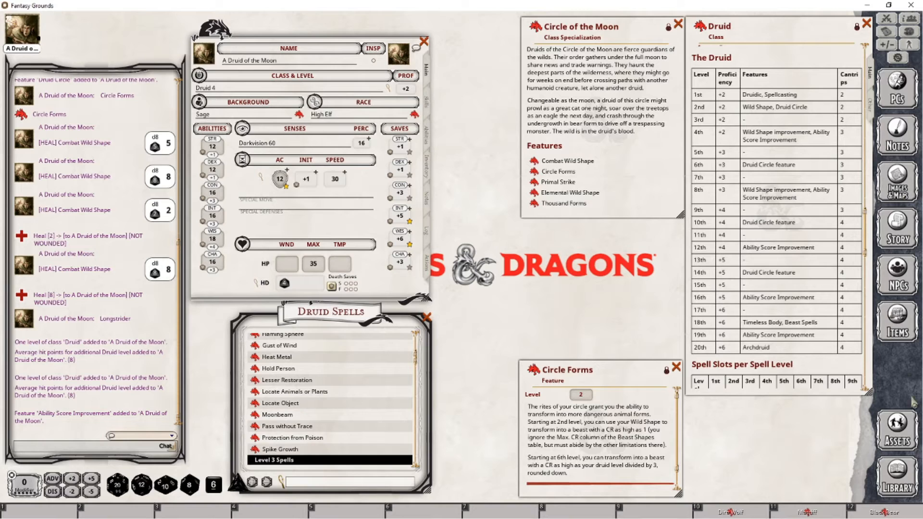
click(902, 484)
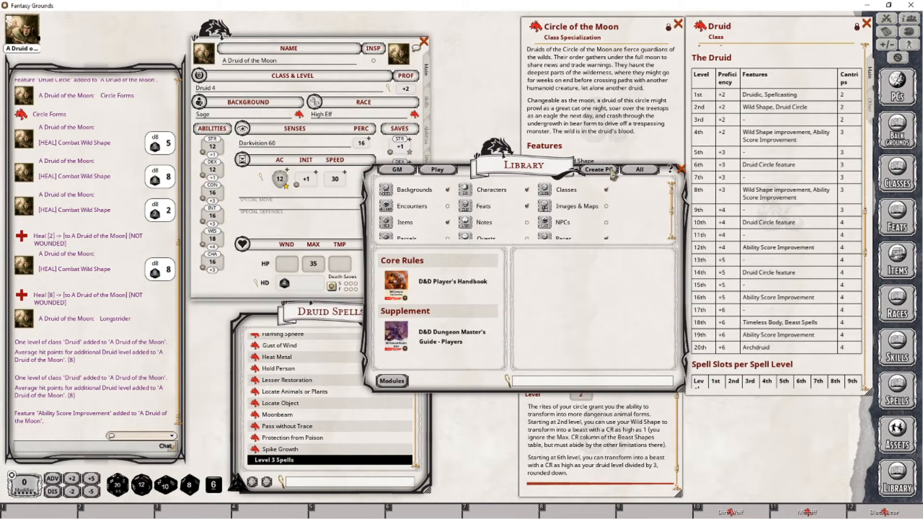
click(681, 169)
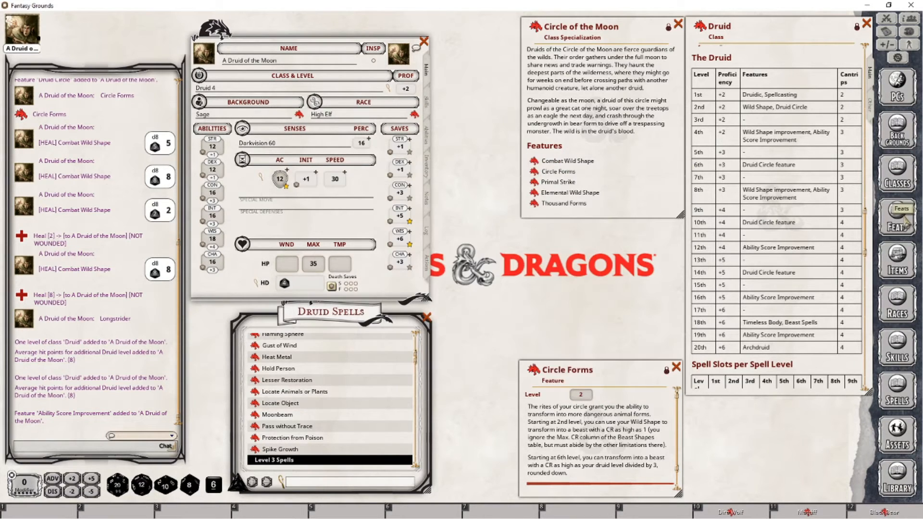
- Open the Feats list and look through the D&D Player's Handbook feats from Actor down to Tavern Brawler
click(910, 234)
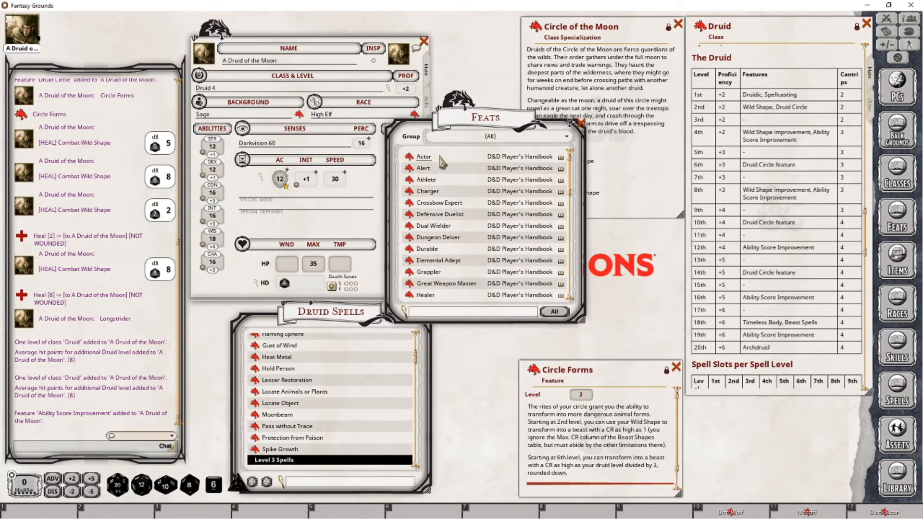
scroll(439, 158, down, 5)
scroll(439, 211, down, 10)
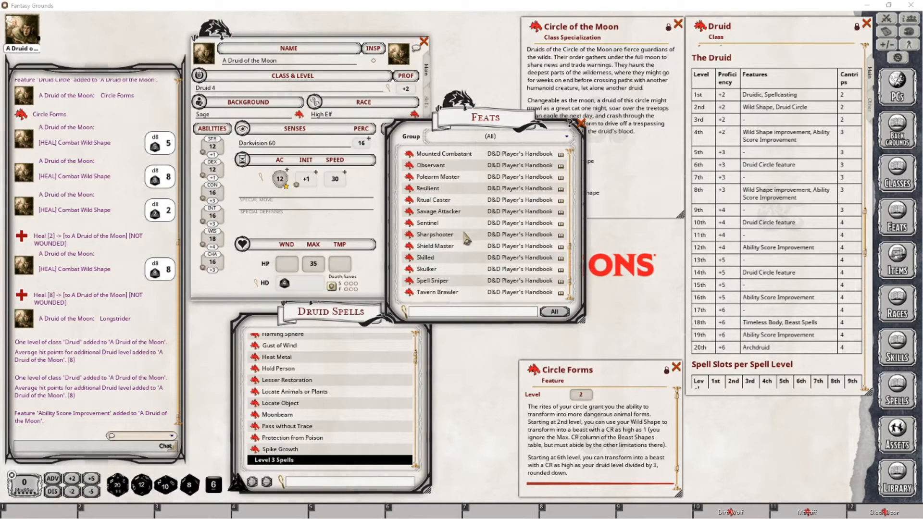
- Open and read the Spell Sniper and Observant feat descriptions from the Feats list, closing each one
click(410, 281)
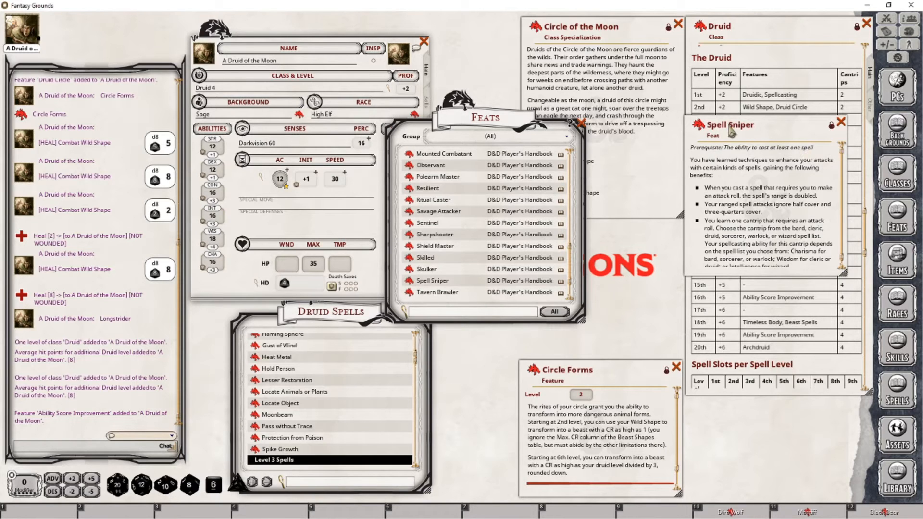
click(841, 122)
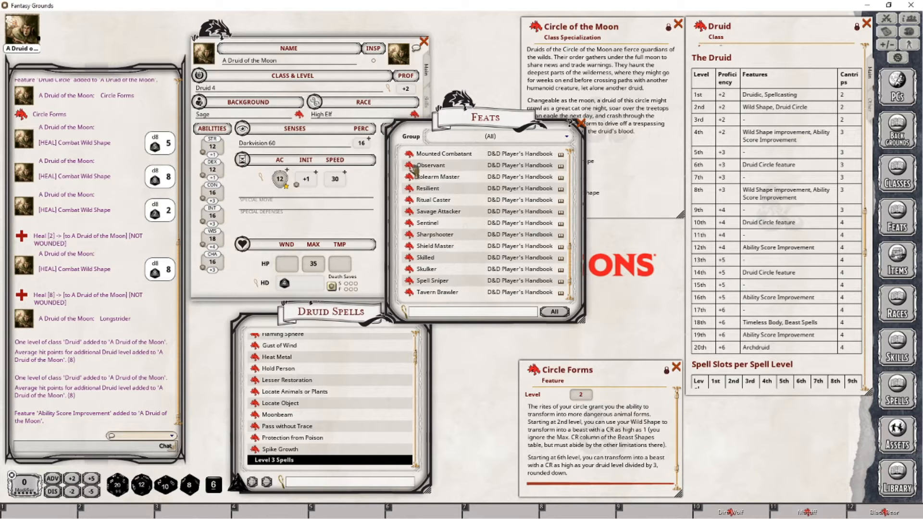
click(425, 165)
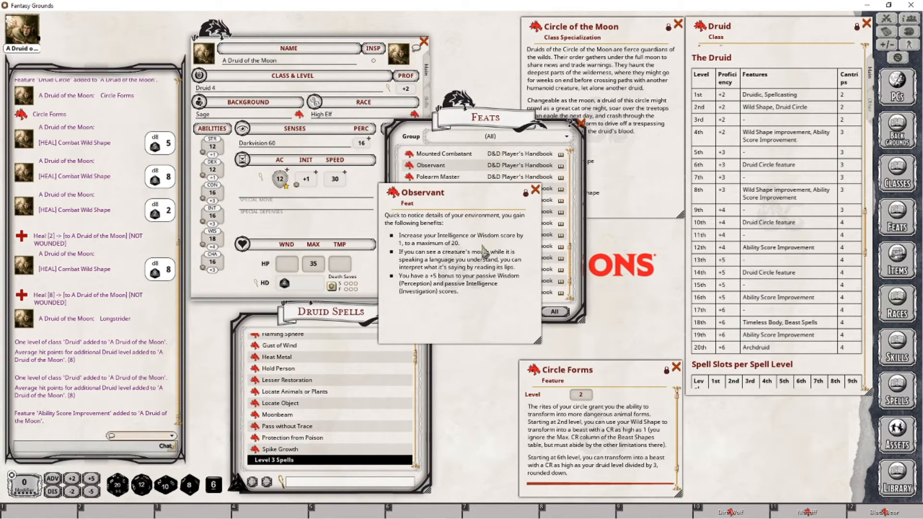
drag(450, 222, 656, 201)
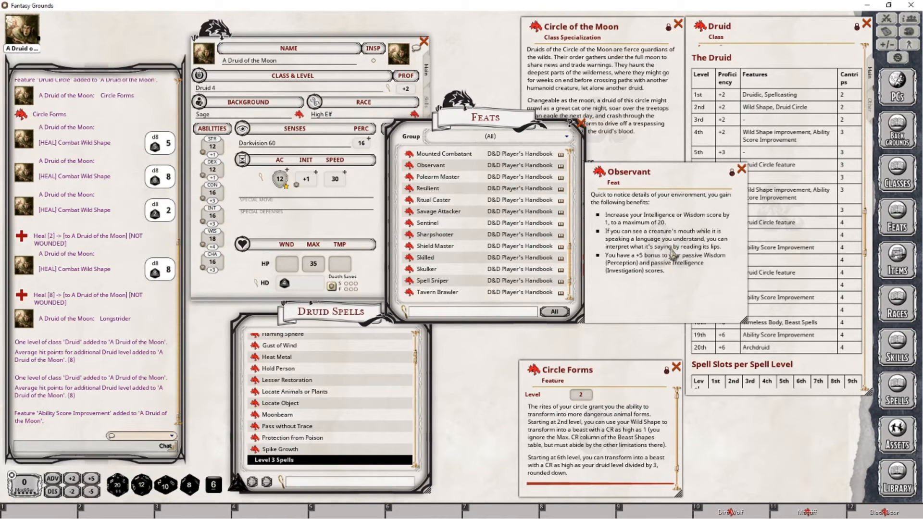
click(741, 169)
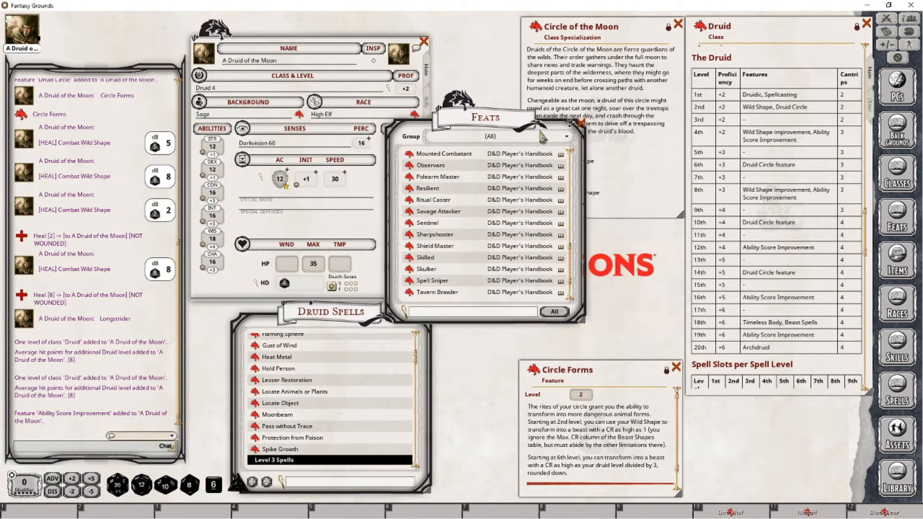
- Find the Lucky feat in the Feats list, close the list, read the full feat description and close it
drag(478, 117, 553, 102)
scroll(556, 248, up, 4)
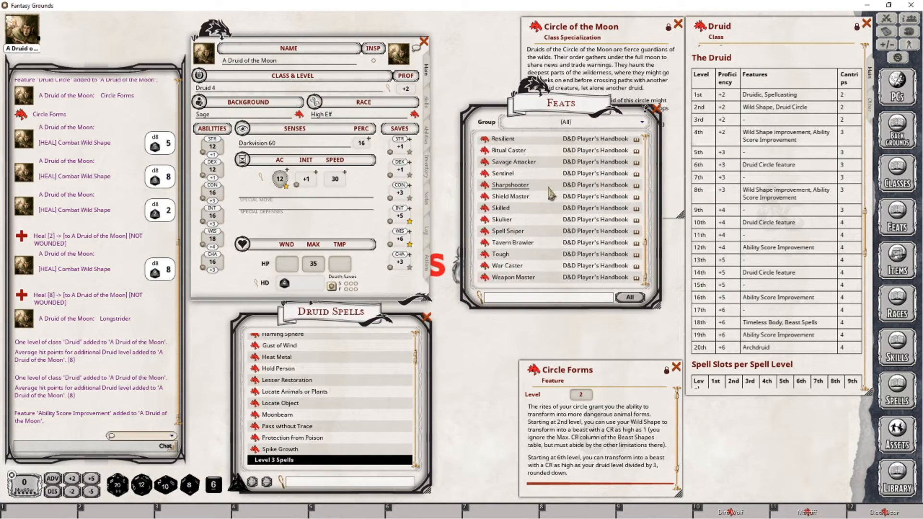
scroll(556, 248, up, 4)
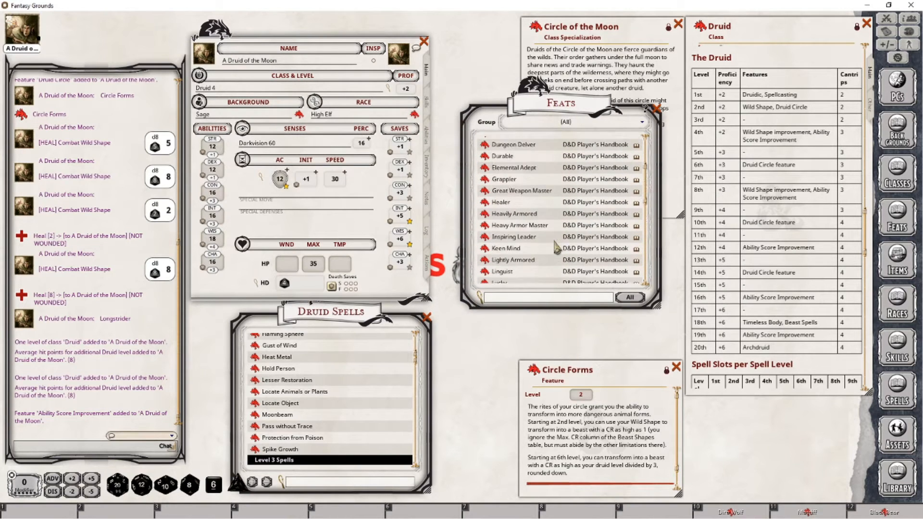
scroll(557, 248, down, 2)
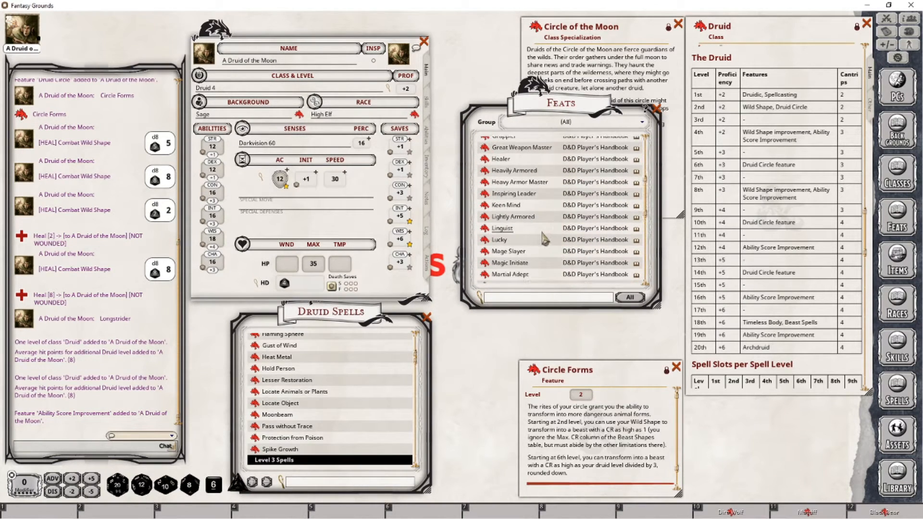
click(484, 239)
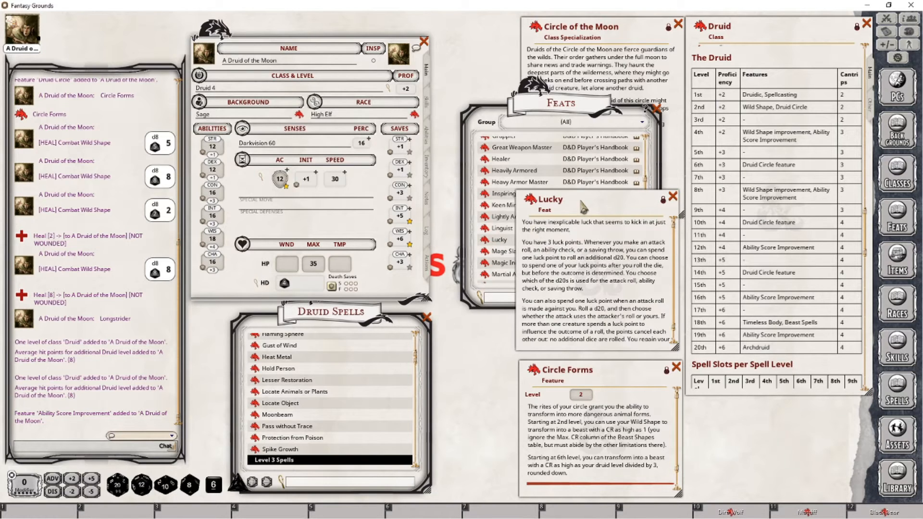
click(656, 109)
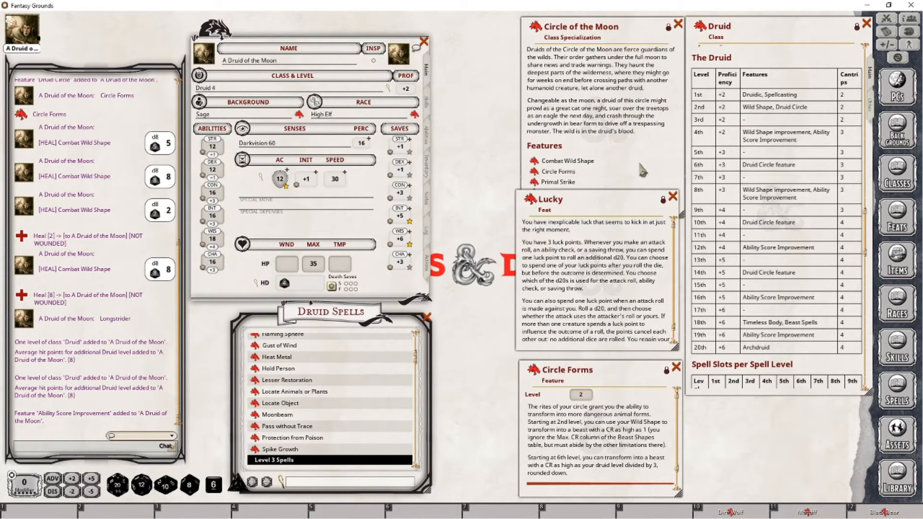
scroll(584, 290, down, 1)
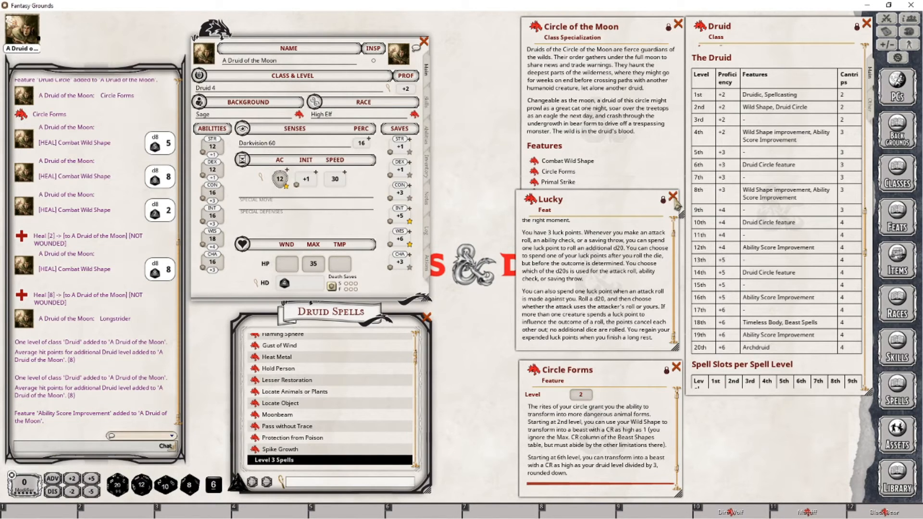
click(673, 196)
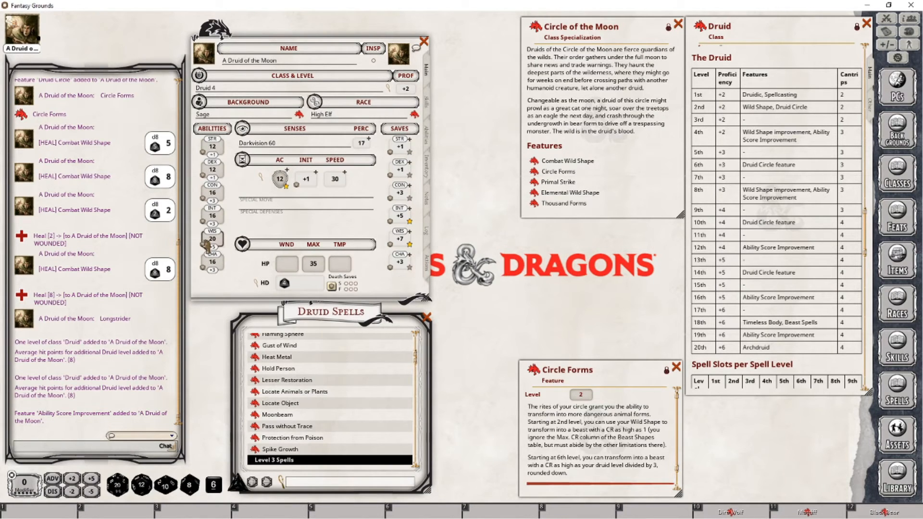
- Review the character's prepared druid spells and add Pass without Trace to the Level 2 spells
click(426, 263)
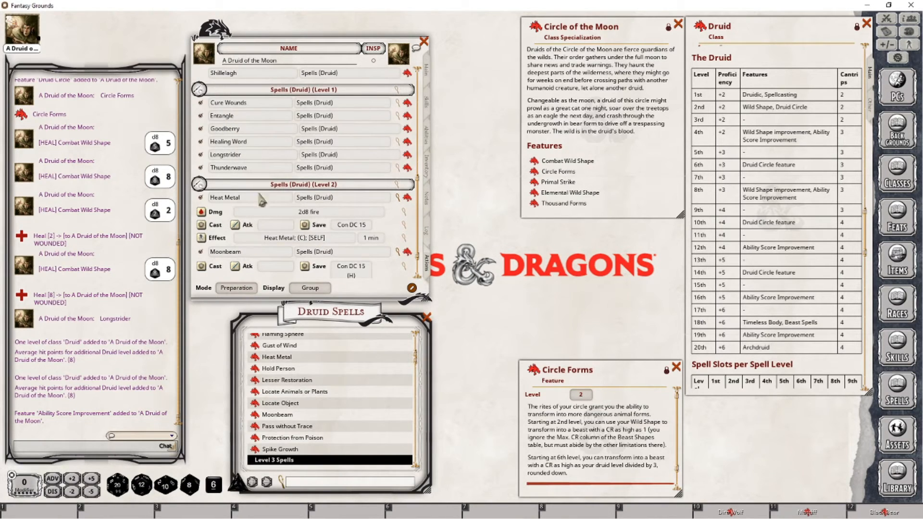
scroll(269, 197, down, 2)
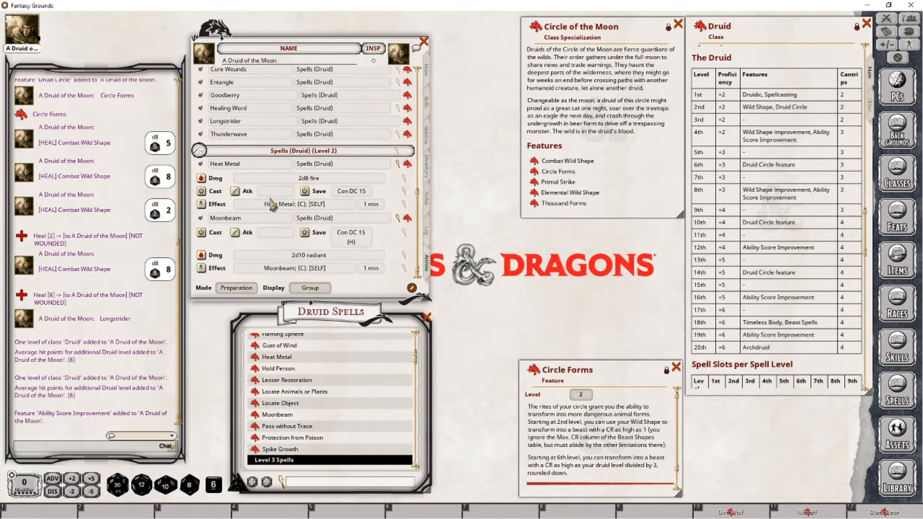
scroll(273, 212, up, 3)
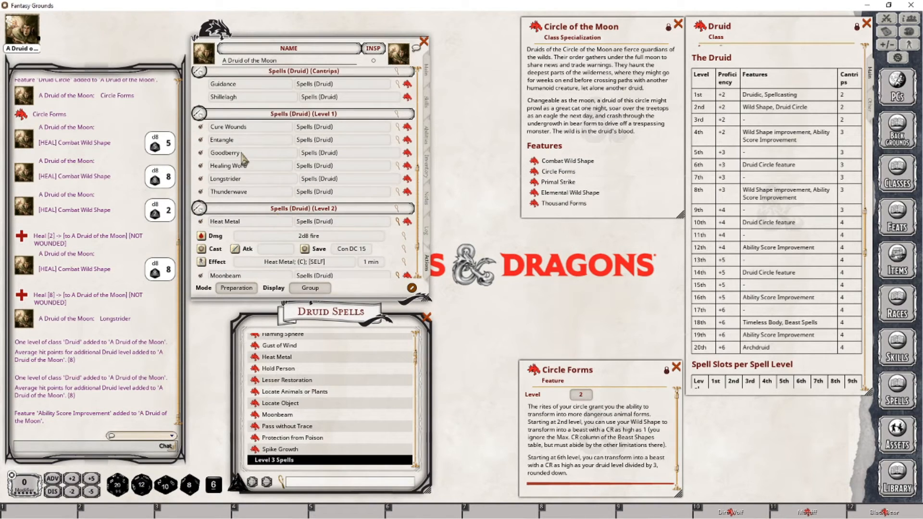
scroll(265, 212, down, 3)
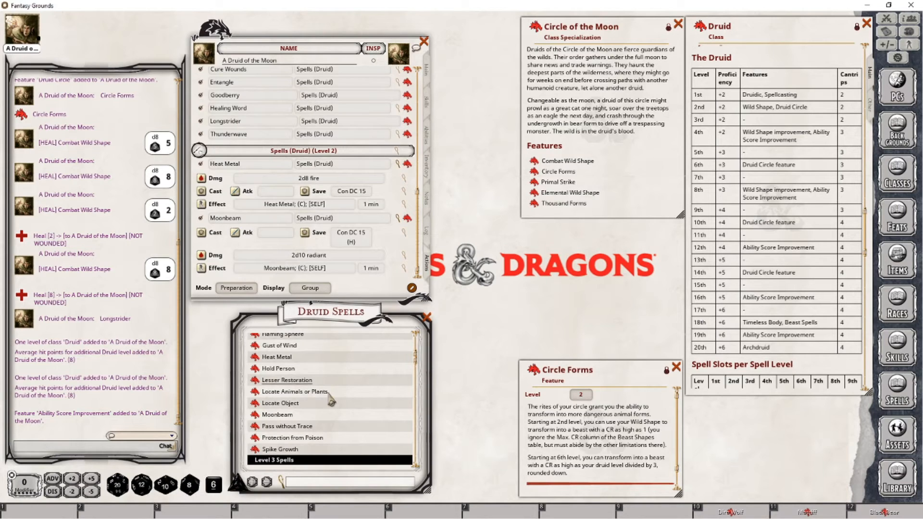
mouse_move(255, 427)
mouse_down()
mouse_move(284, 294)
mouse_move(255, 248)
mouse_move(360, 250)
mouse_up()
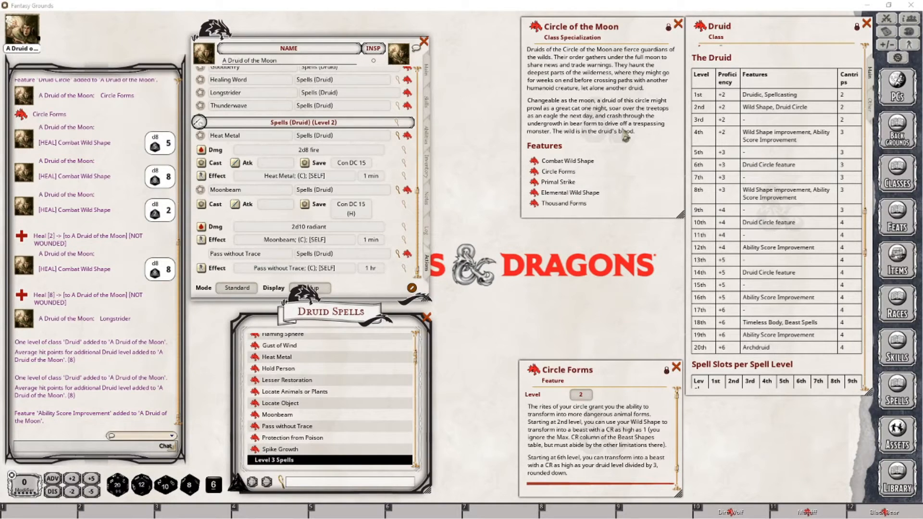
- Check the Druid class's spell slots per level and advance the character to Druid level 5
click(426, 72)
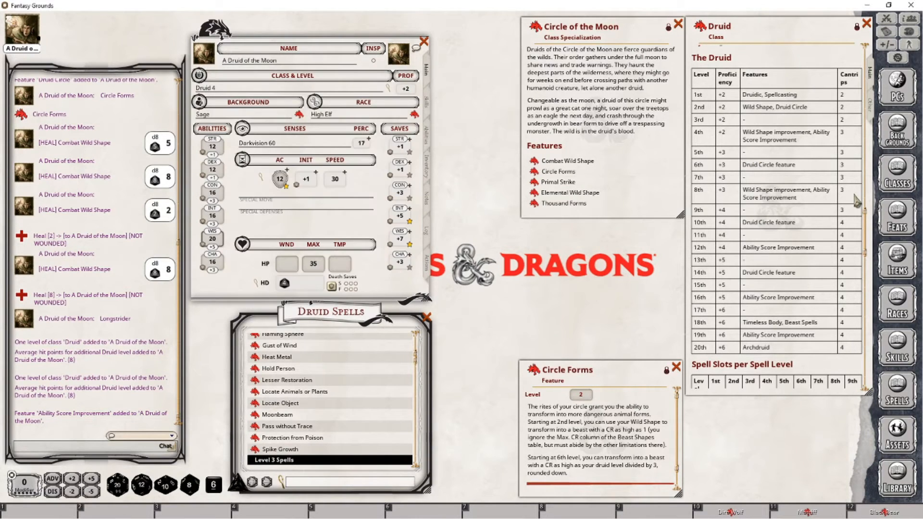
scroll(808, 235, down, 5)
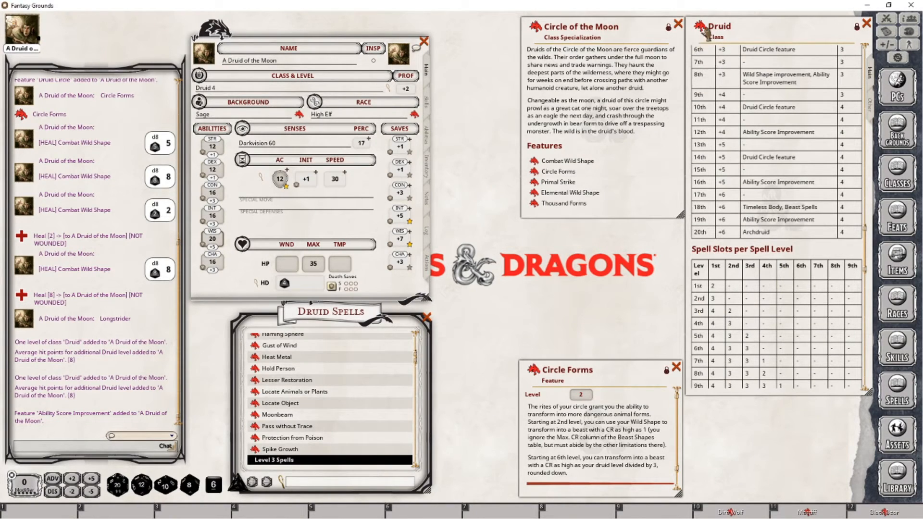
drag(700, 27, 233, 91)
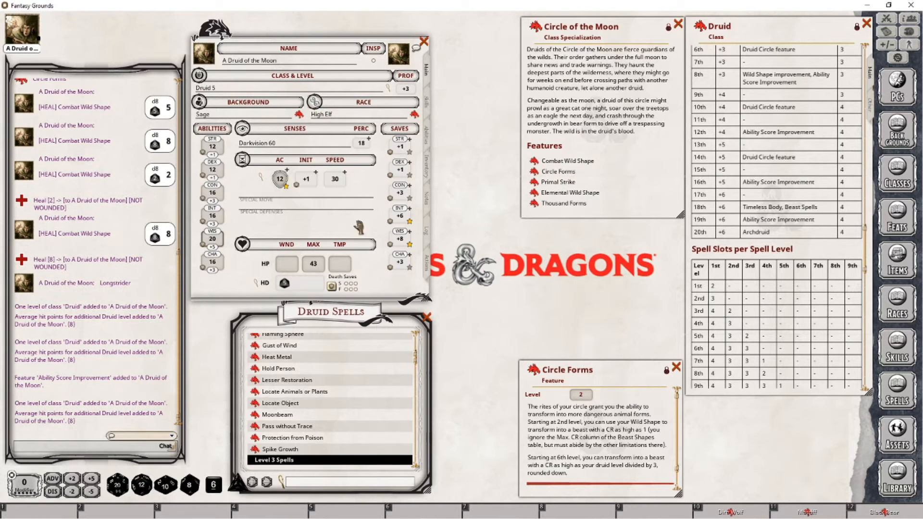
- Look through the Level 3 entries in the Druid Spells list and read the Wind Wall description
scroll(359, 357, up, 5)
scroll(321, 366, down, 5)
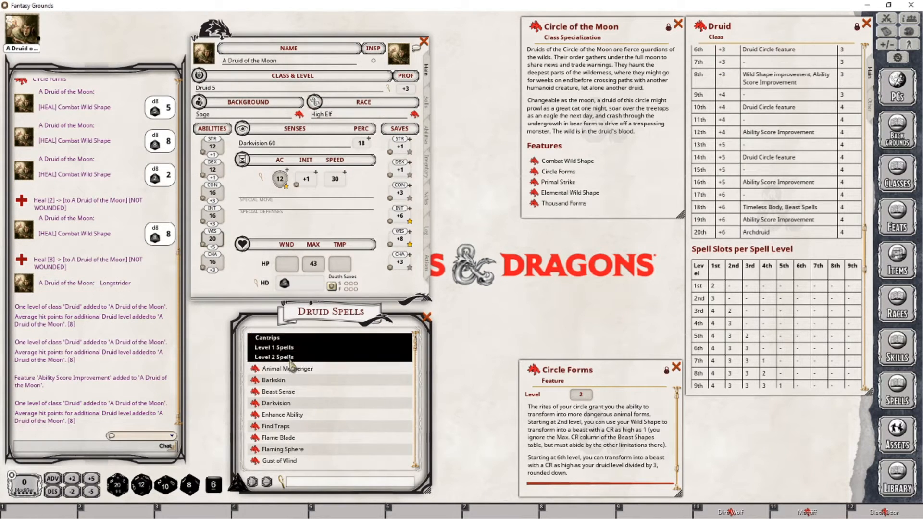
scroll(305, 368, down, 1)
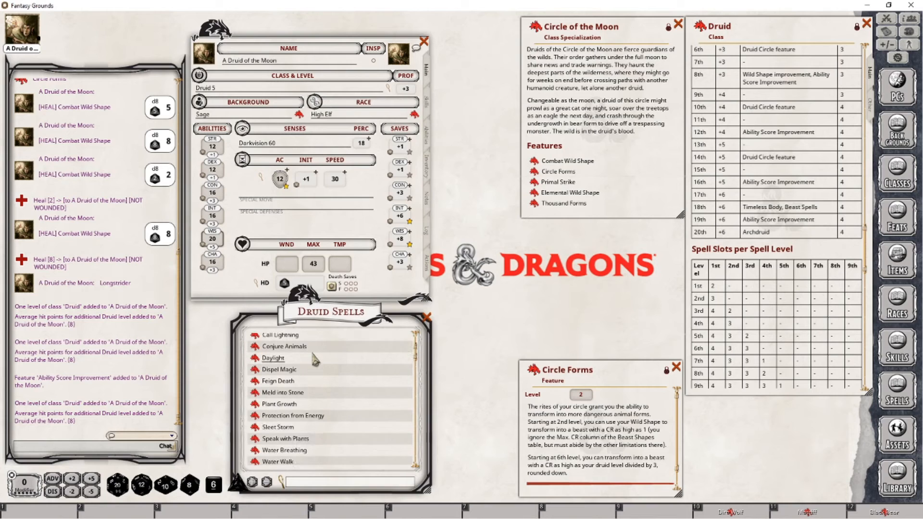
click(426, 263)
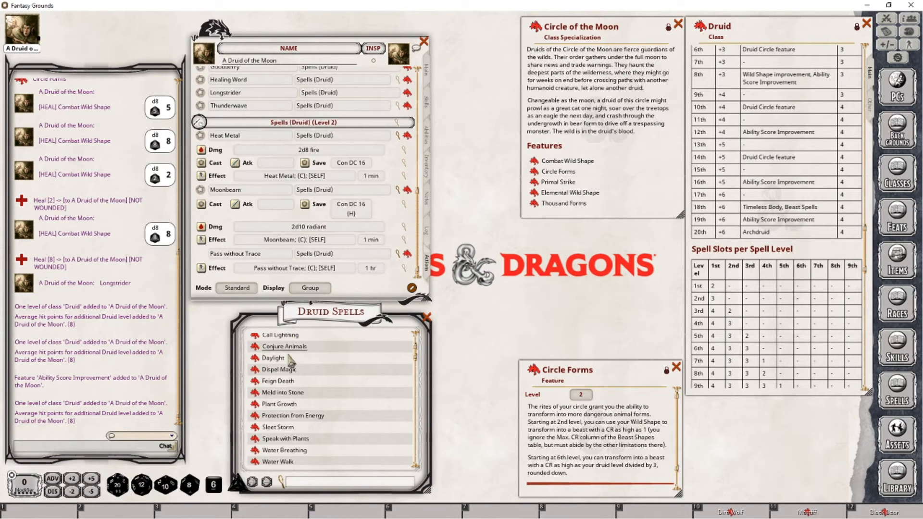
scroll(306, 395, down, 2)
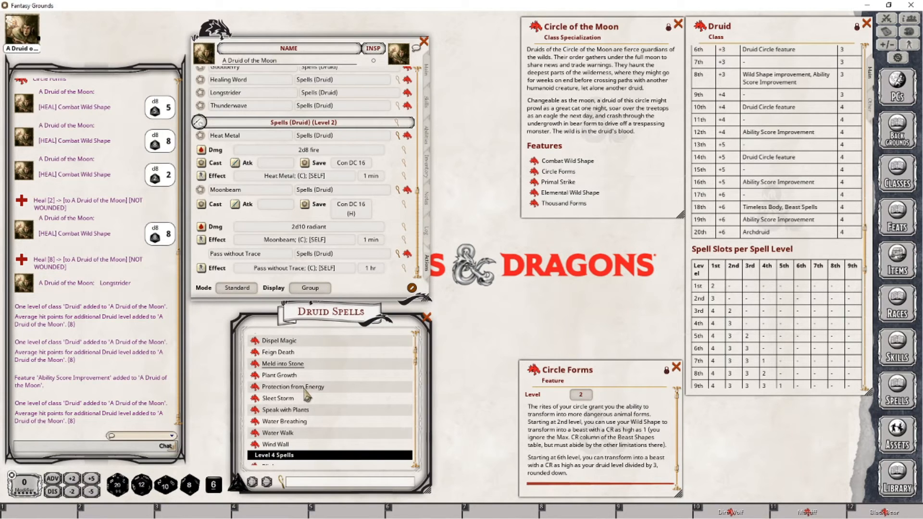
scroll(306, 395, down, 1)
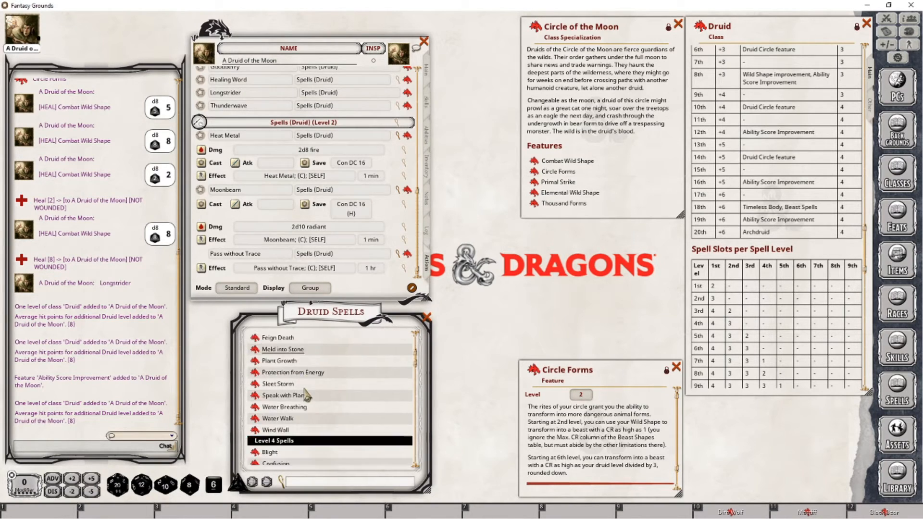
click(276, 430)
scroll(448, 303, down, 2)
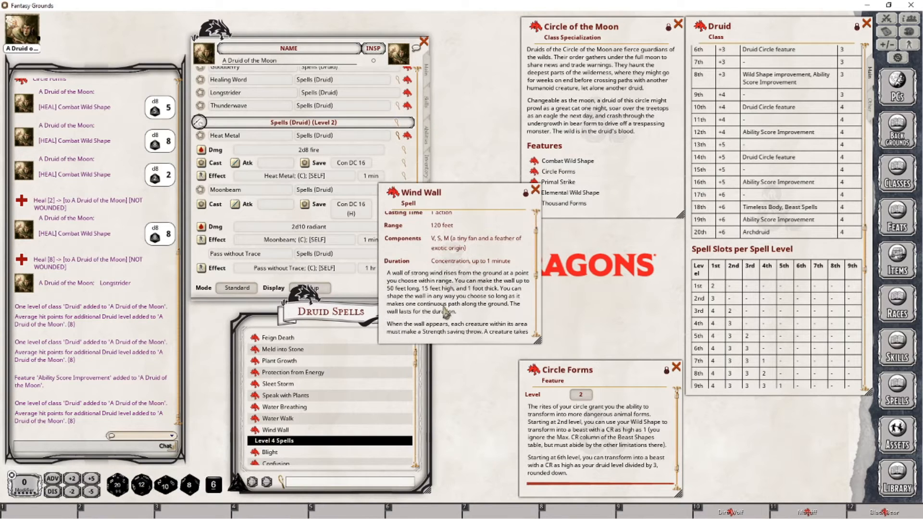
scroll(446, 313, down, 4)
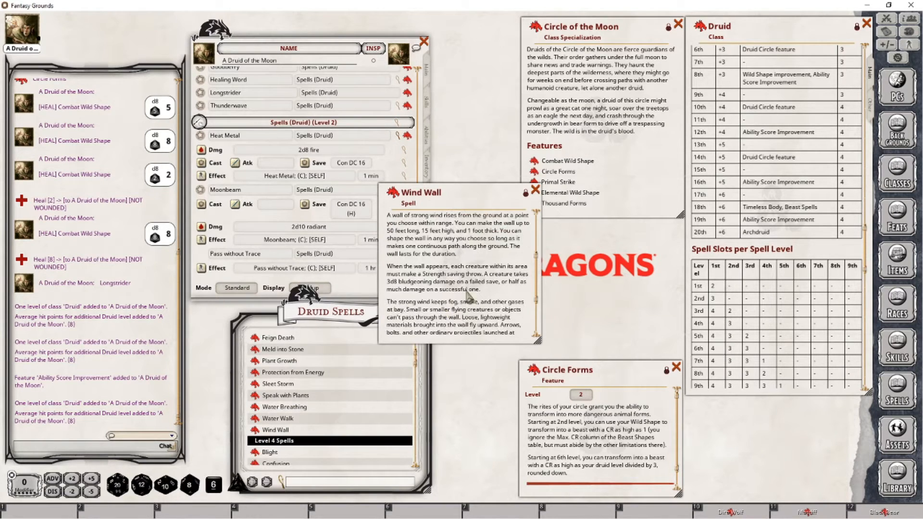
- Add Wind Wall to the character's Level 3 spells with the Level 2 group collapsed, and set the spell display to Preparation mode
click(535, 190)
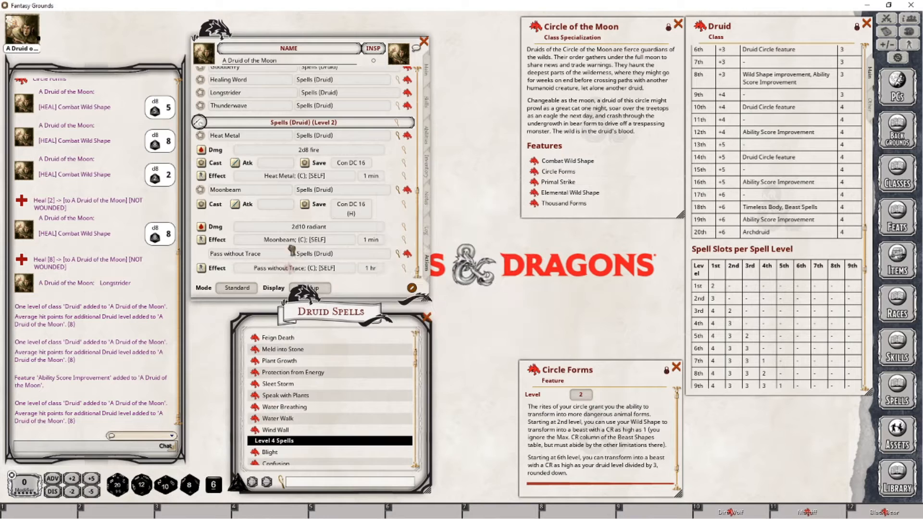
click(199, 122)
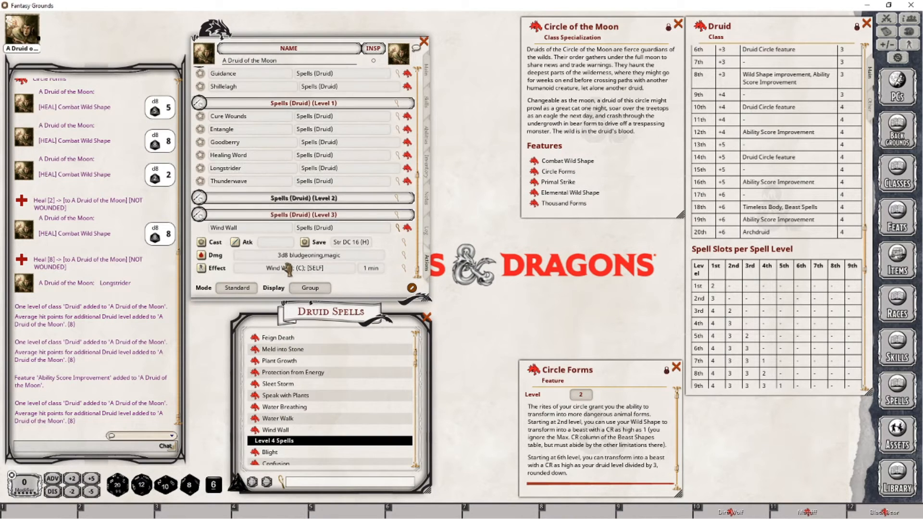
click(237, 287)
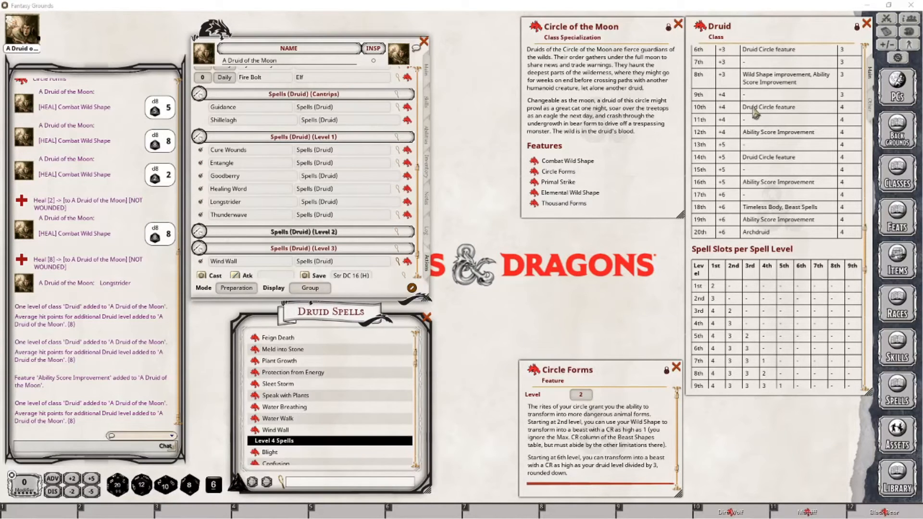
- Open the Primal Strike feature from Circle of the Moon and place its description just beneath the specialization for reading
click(760, 95)
click(535, 181)
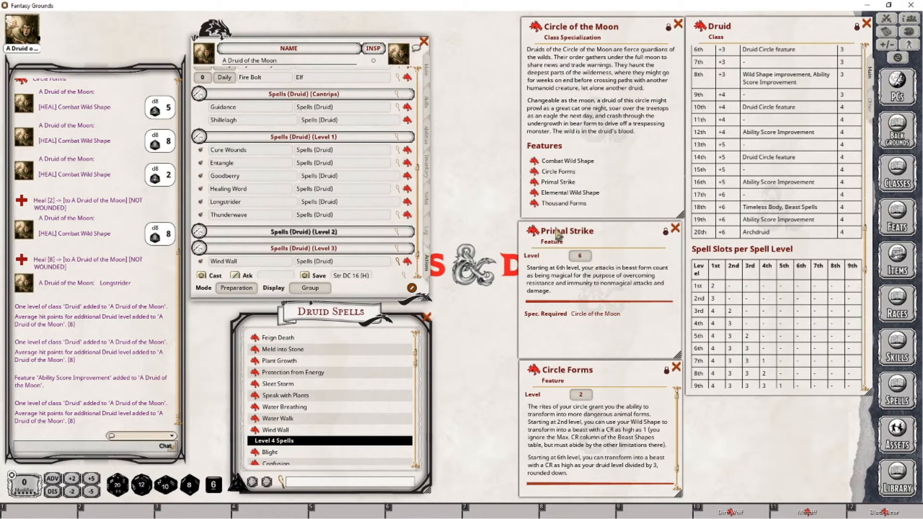
drag(561, 232, 562, 226)
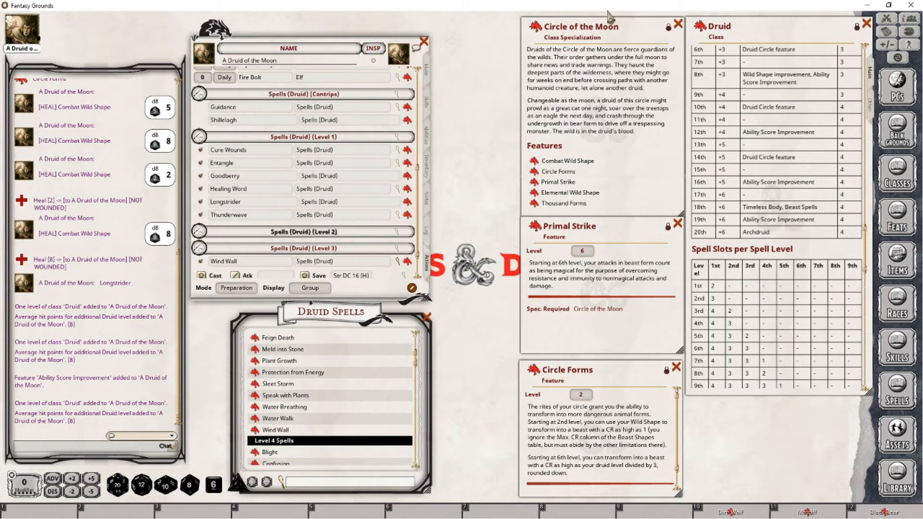
- Advance the character to Druid level 6 and return to its list of spells and actions
click(427, 73)
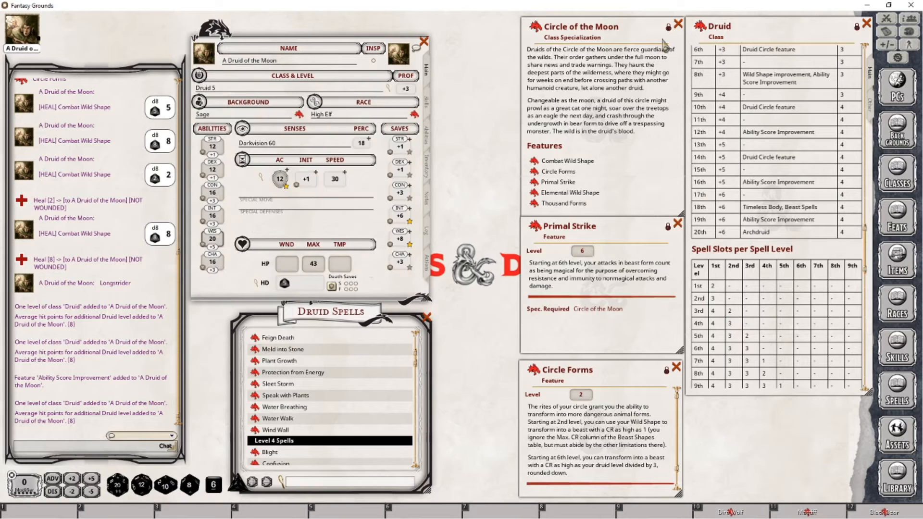
drag(700, 26, 226, 90)
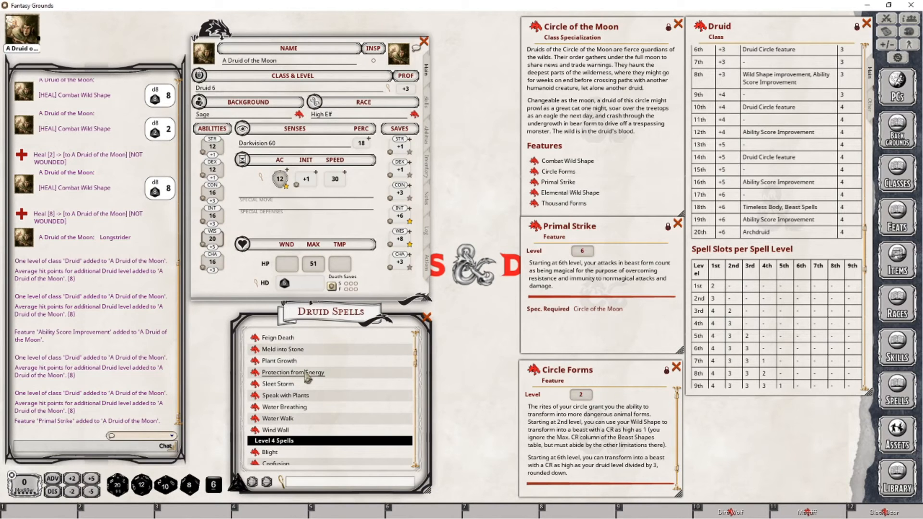
click(428, 269)
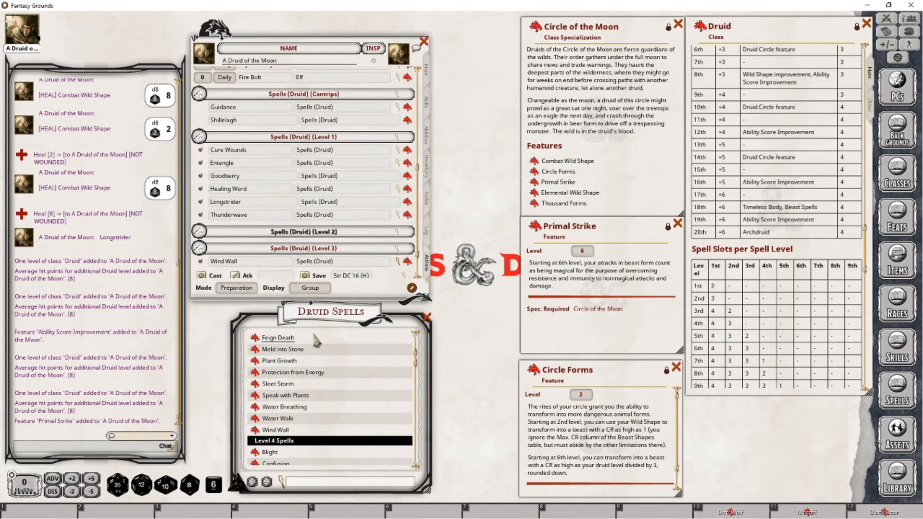
- Add Daylight from the Druid Spells list to the character's Level 3 spells and set the spell display to Preparation mode
scroll(313, 350, up, 3)
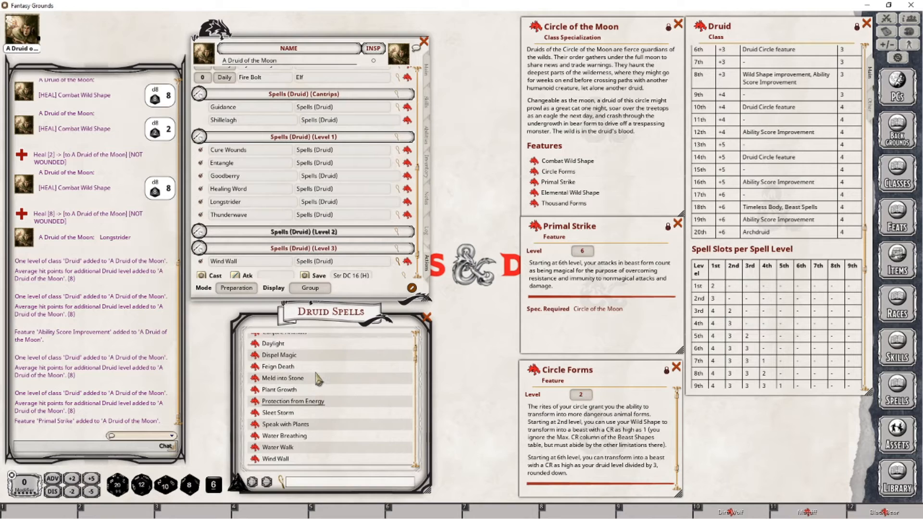
scroll(308, 362, up, 1)
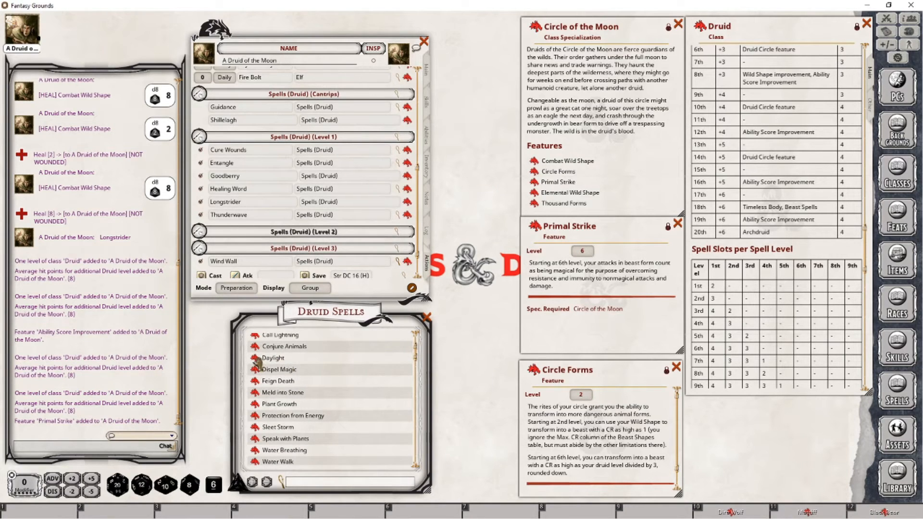
drag(255, 359, 271, 238)
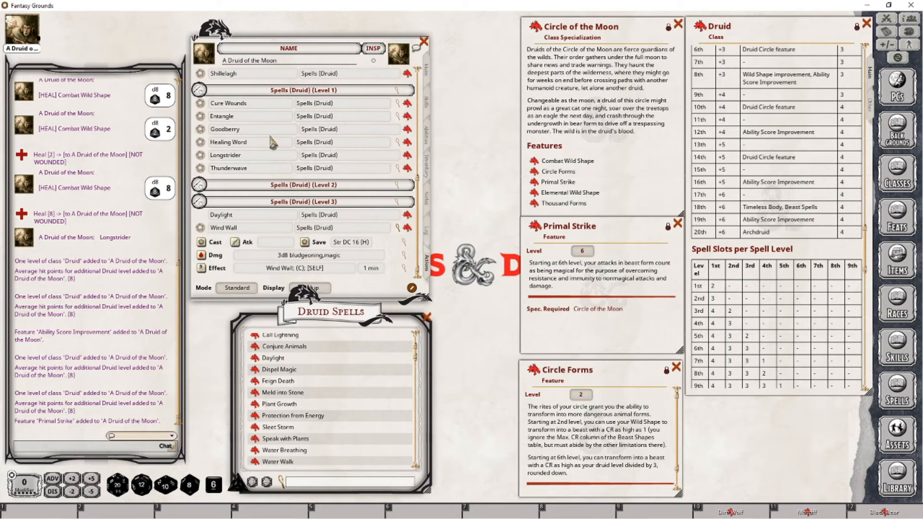
click(237, 288)
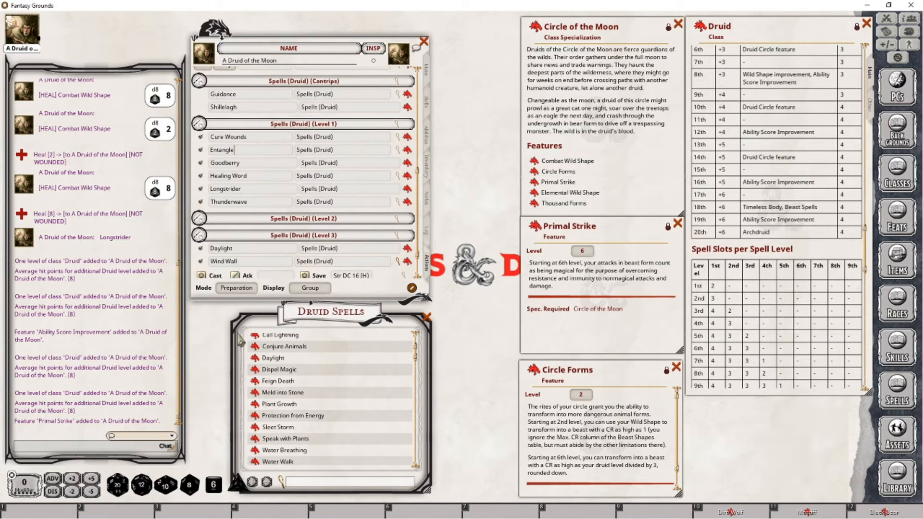
click(264, 323)
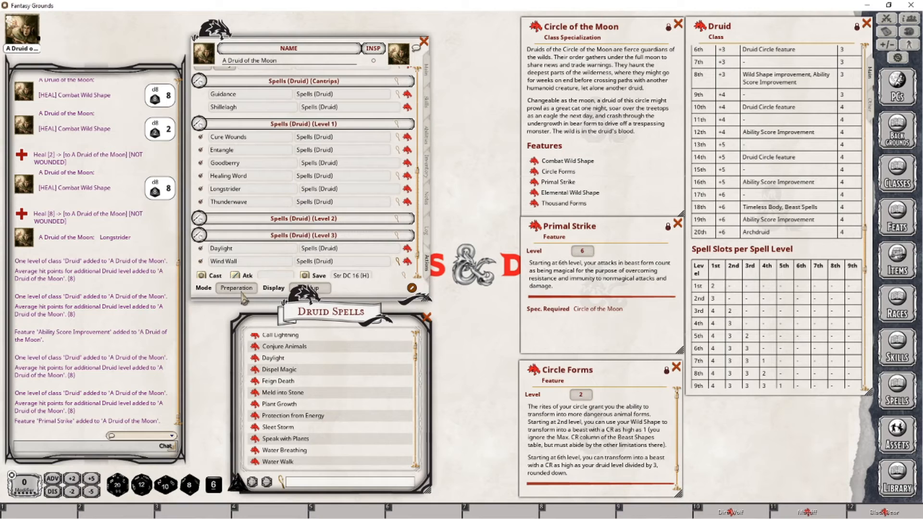
click(296, 175)
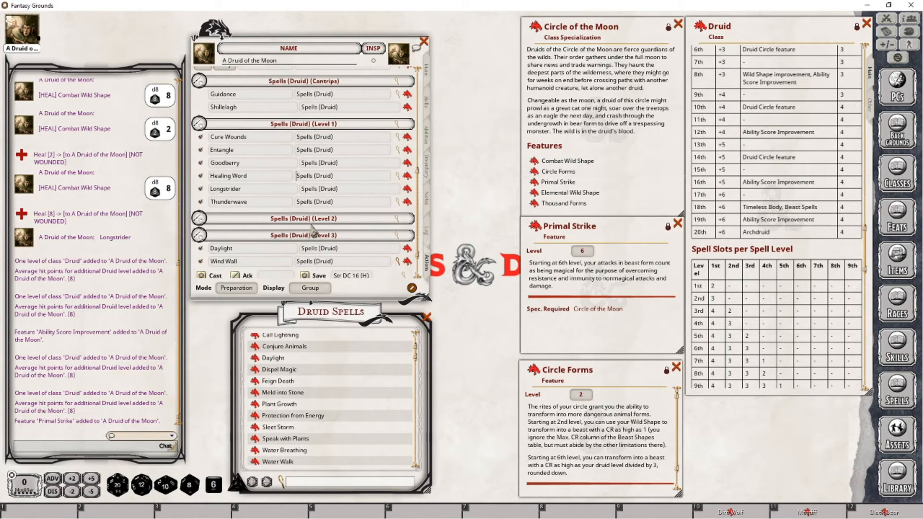
click(239, 289)
click(239, 290)
click(314, 315)
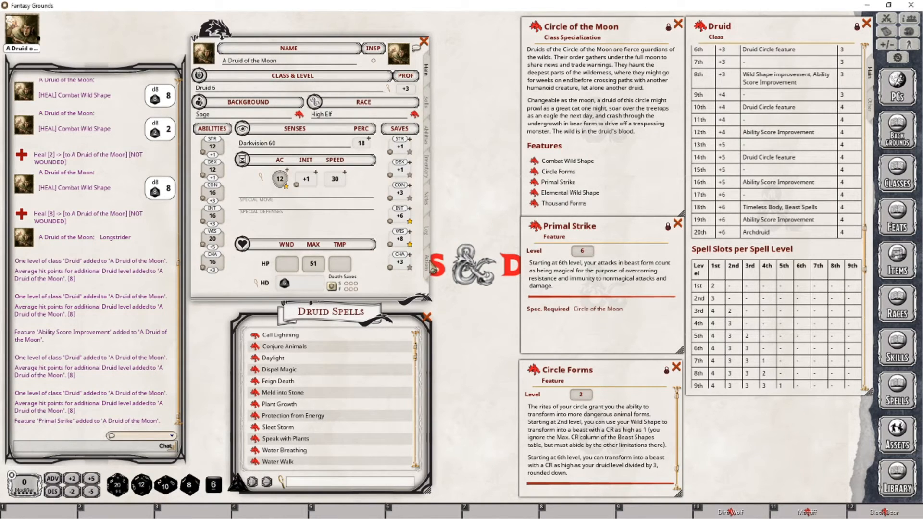
- Return to the character's actions in Standard mode and assign the Primal Strike power to the Circle of the Moon group
click(427, 264)
scroll(284, 171, down, 1)
scroll(284, 171, up, 3)
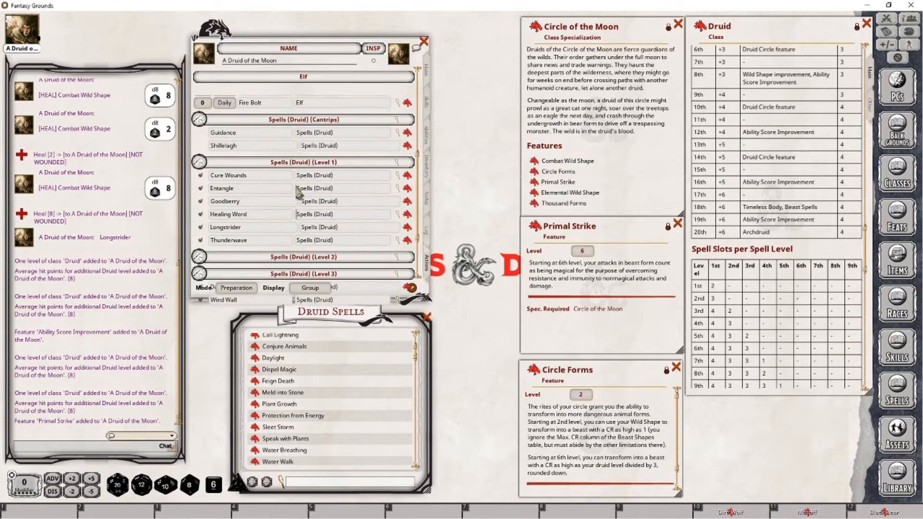
drag(536, 229, 313, 207)
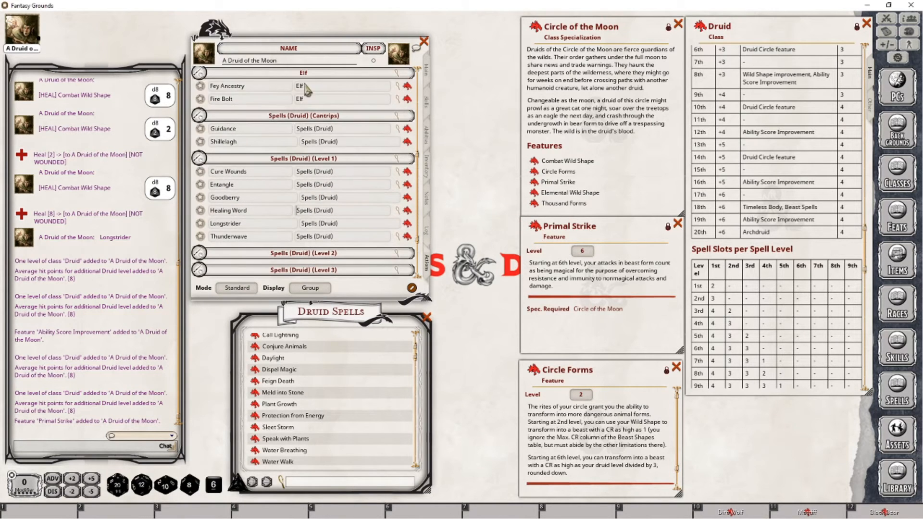
scroll(315, 117, up, 2)
scroll(315, 116, up, 3)
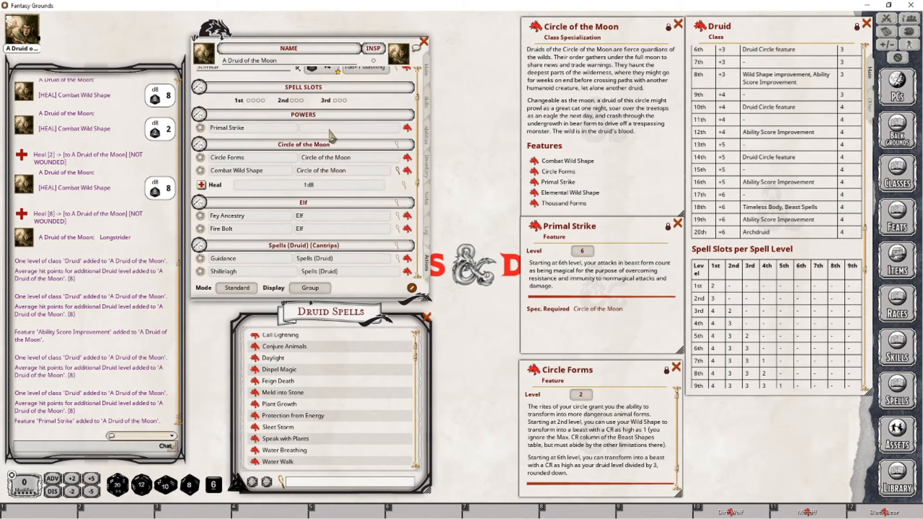
text(Ci)
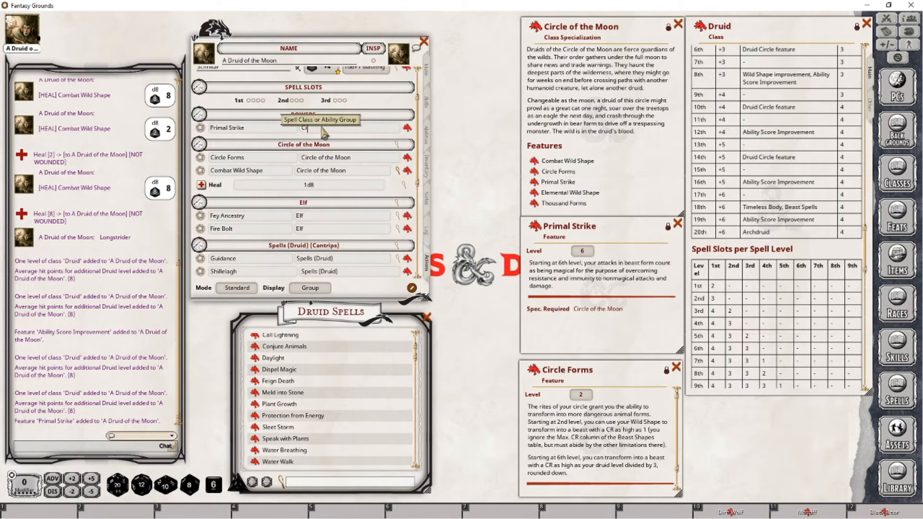
text(rcle of the moon)
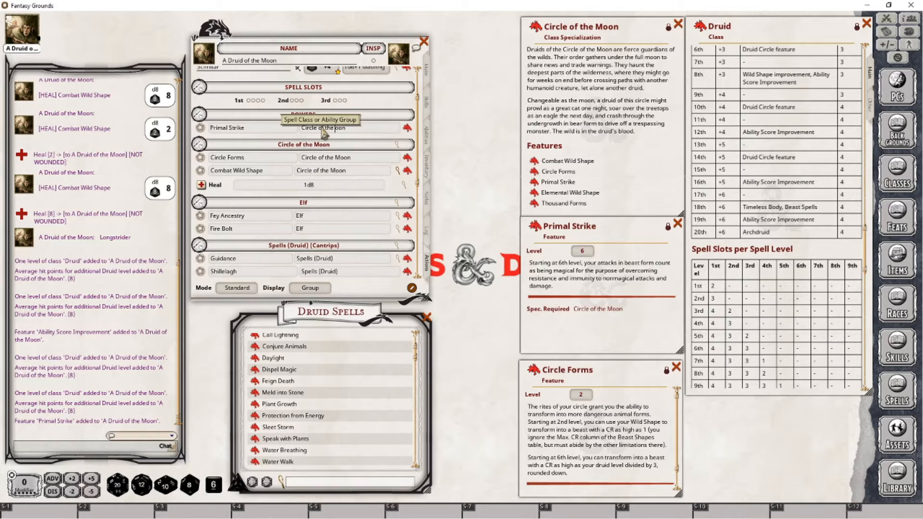
key(Return)
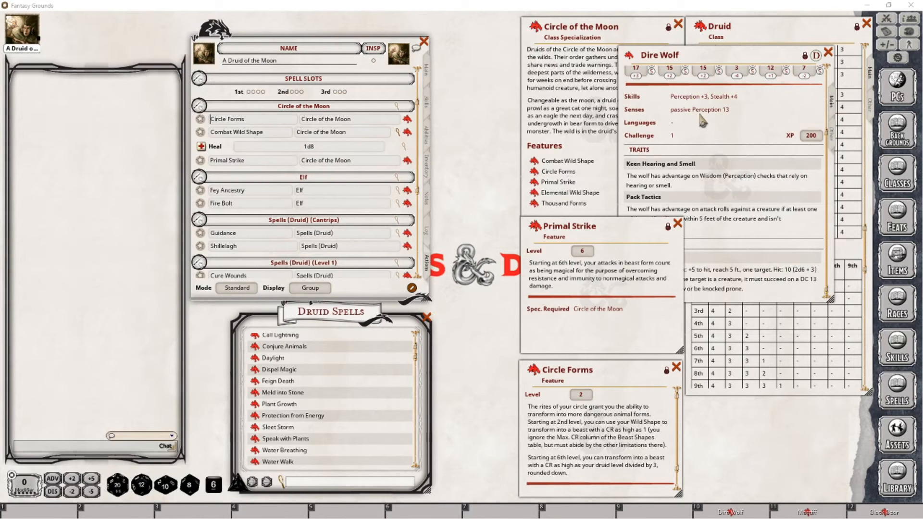
- Add a damage, a cast and an effect action to the Primal Strike power
click(717, 136)
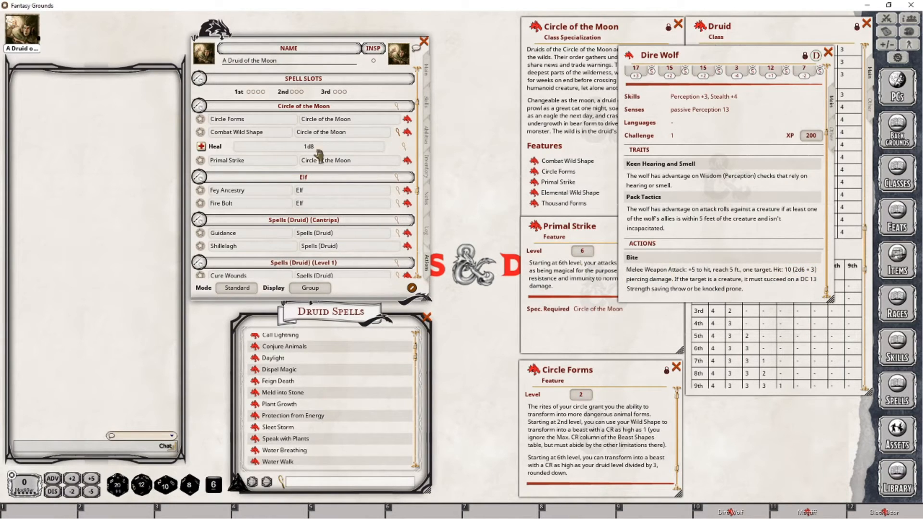
right_click(261, 160)
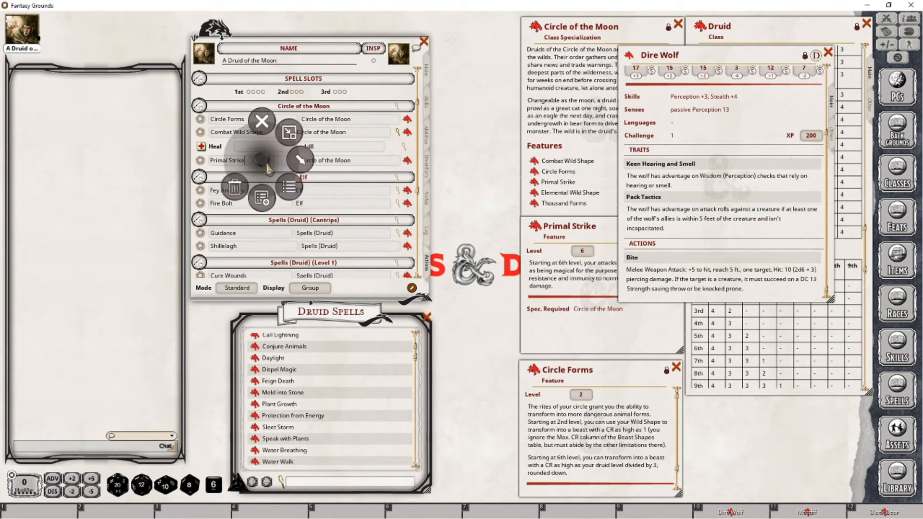
click(300, 160)
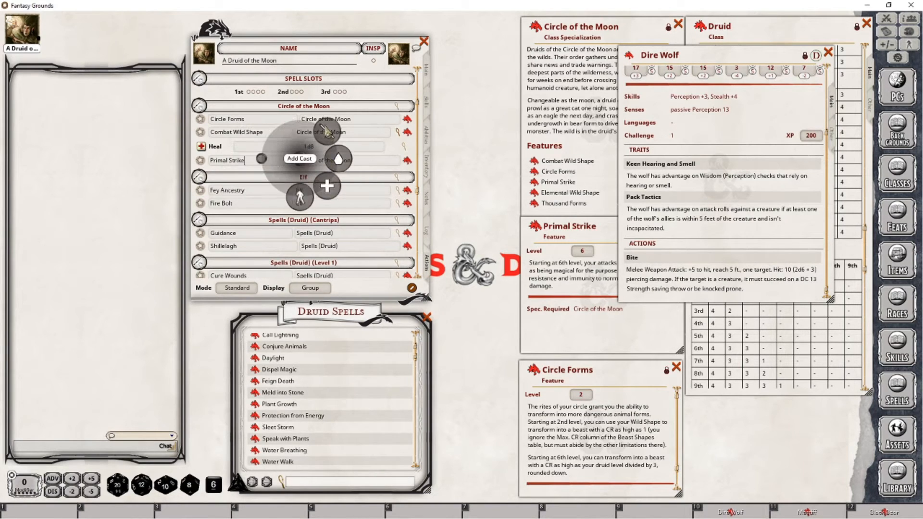
click(347, 160)
right_click(303, 177)
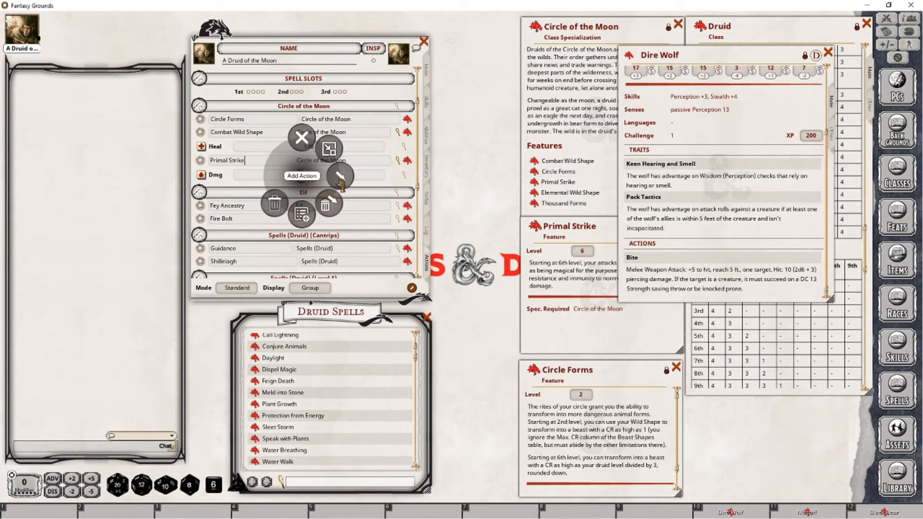
click(340, 178)
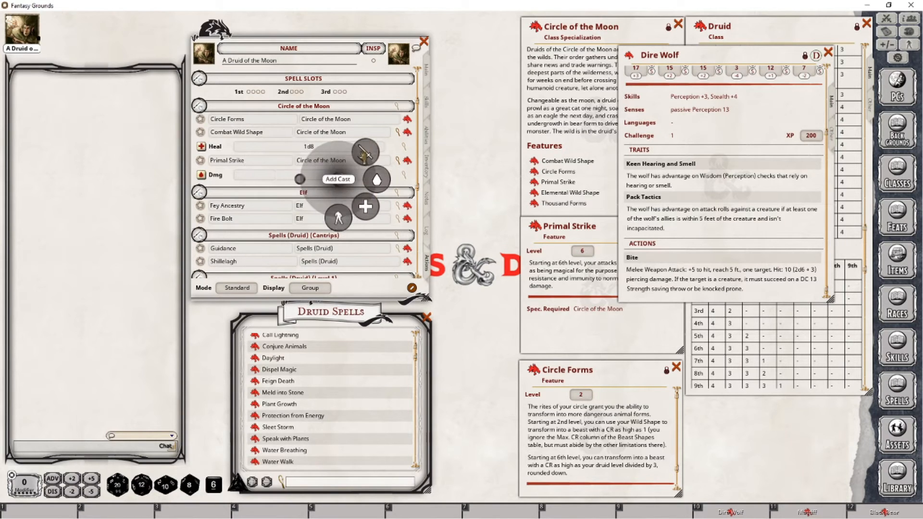
click(339, 181)
right_click(326, 174)
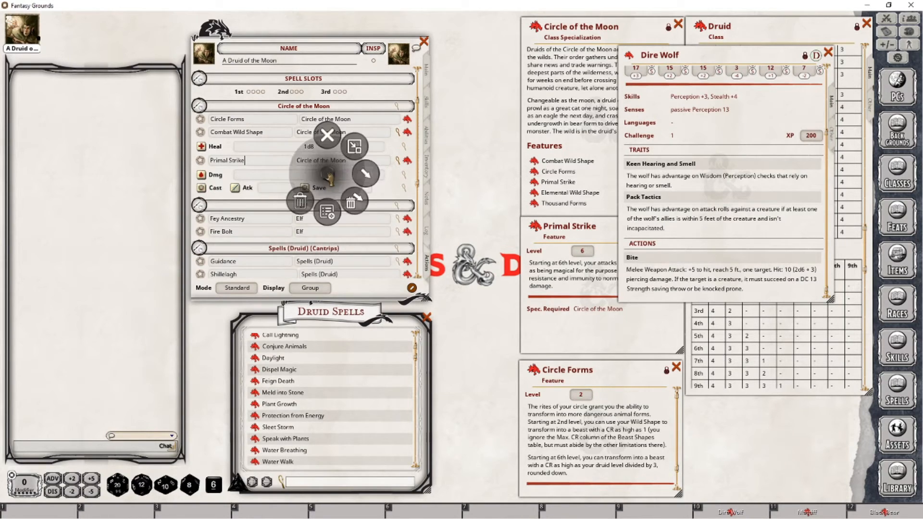
click(359, 178)
click(357, 213)
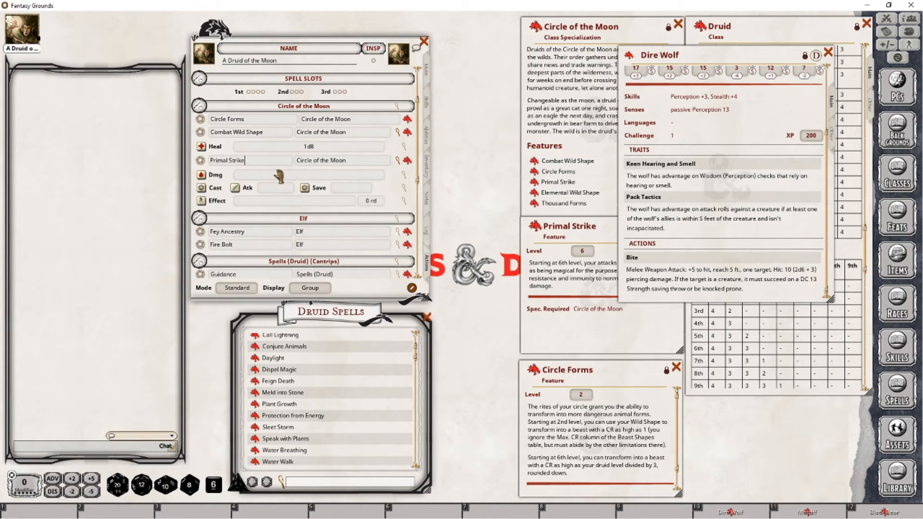
- Open Primal Strike's damage settings, consult the Dire Wolf's Bite attack, and add one blank damage entry
click(406, 177)
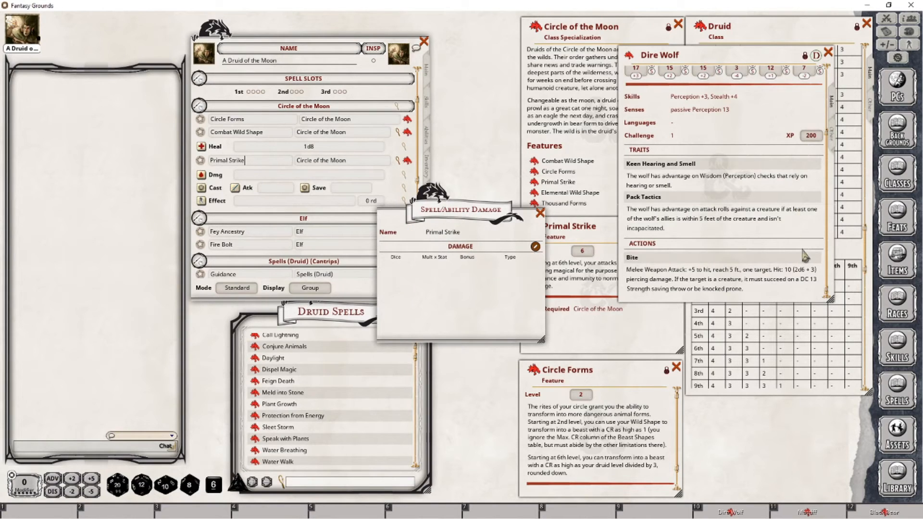
drag(785, 269, 802, 272)
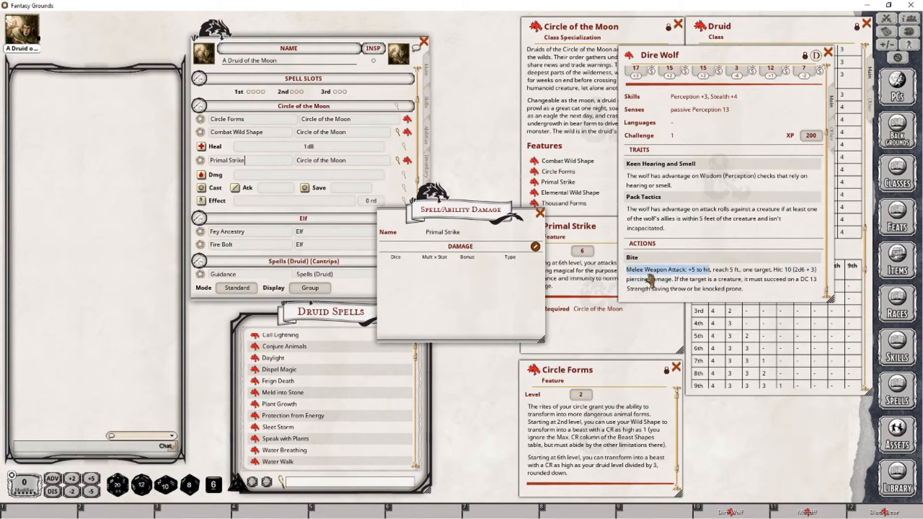
click(535, 246)
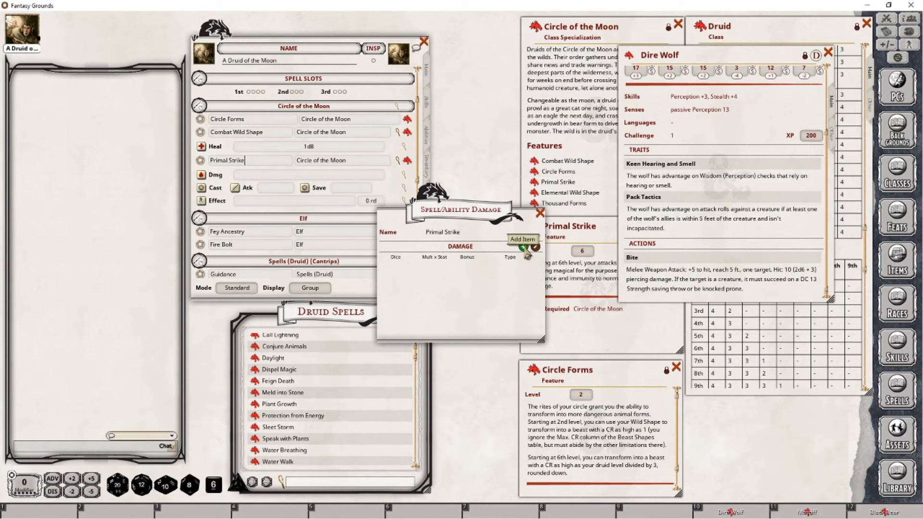
click(524, 247)
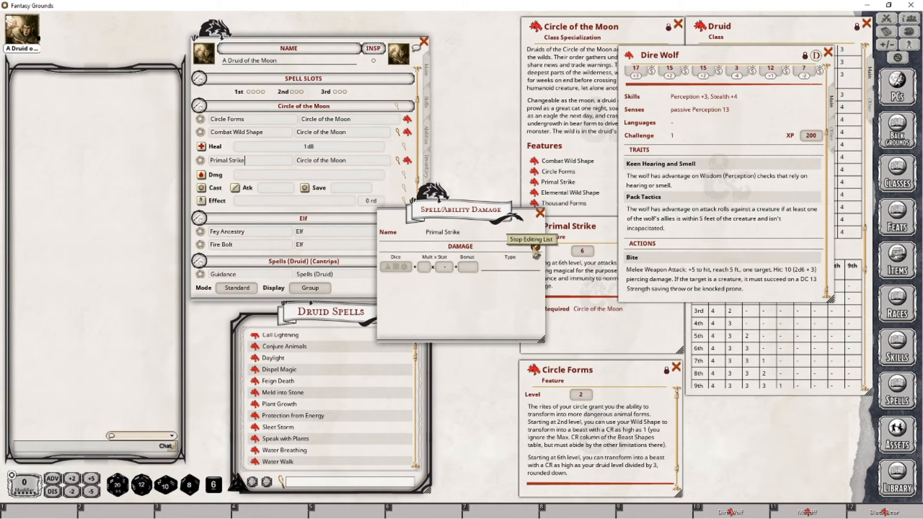
click(535, 247)
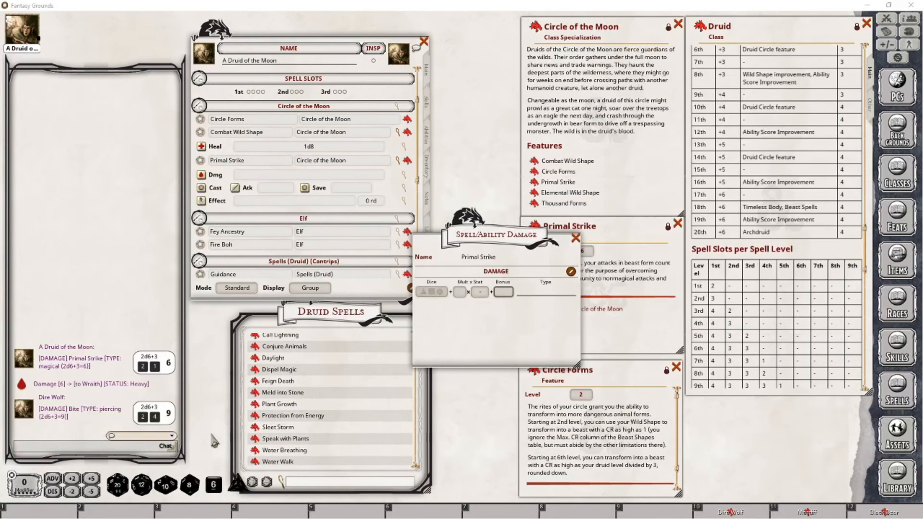
- Set Primal Strike's damage to 2d6 with a bonus of 3, and bring up the Dire Wolf's Bite description for reference
drag(216, 488, 437, 291)
right_click(211, 380)
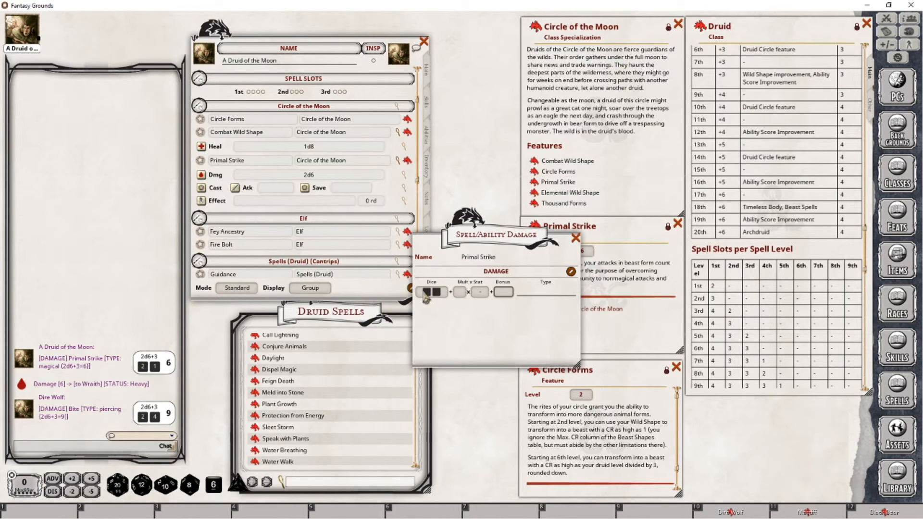
drag(213, 484, 210, 387)
click(730, 513)
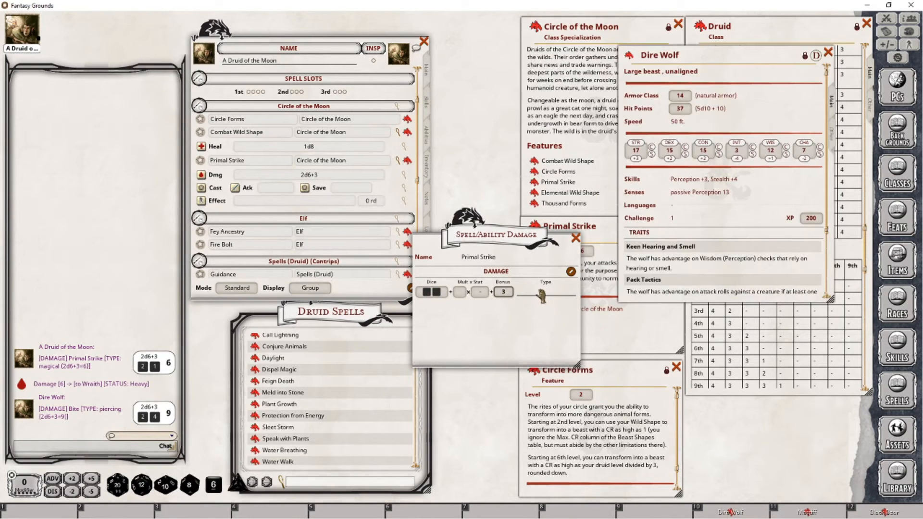
scroll(801, 303, down, 4)
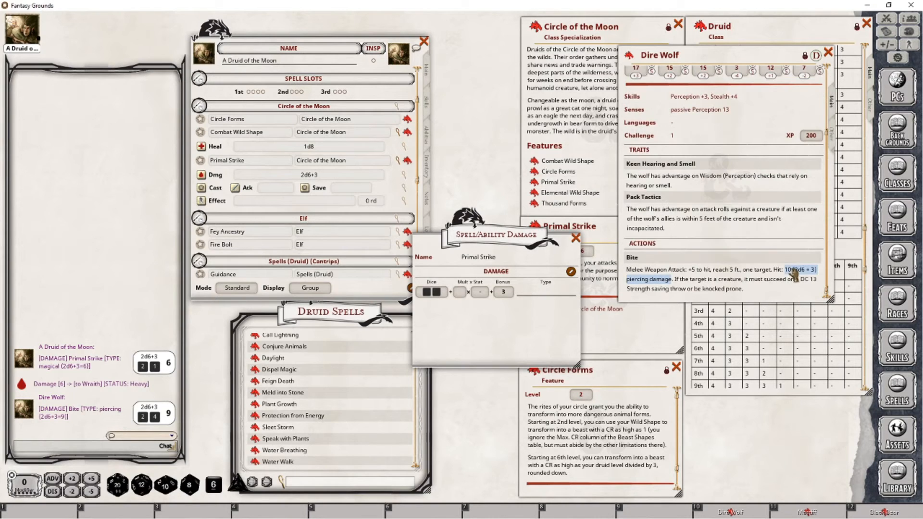
- Set Primal Strike's damage type to magical and its attack to Melee with a fixed bonus of 5
click(542, 293)
text(magical)
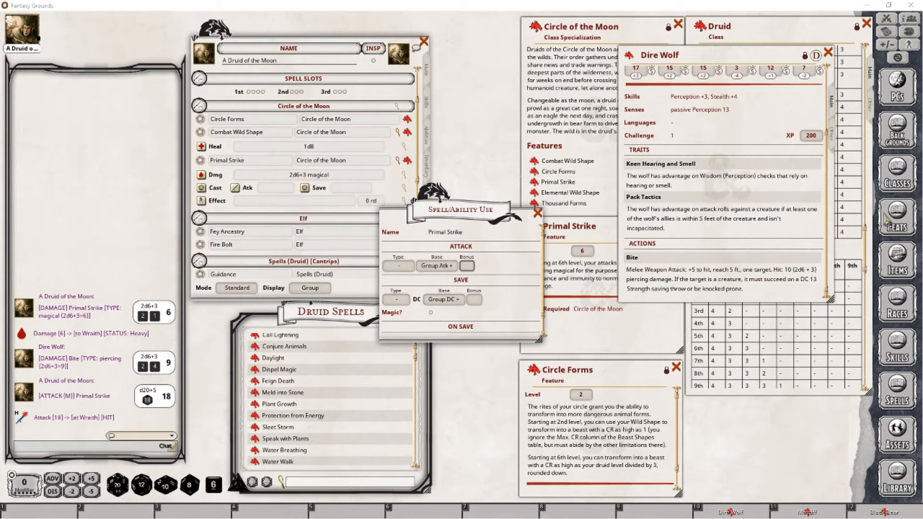
drag(682, 260, 691, 278)
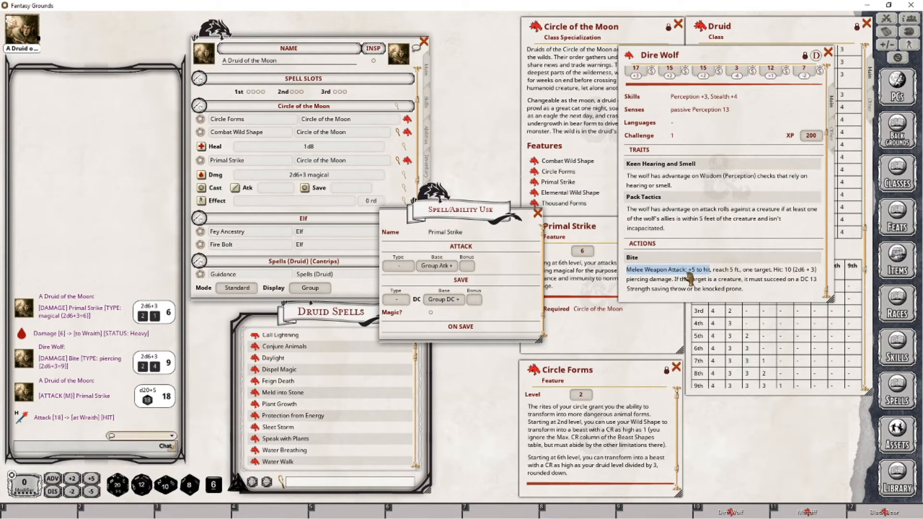
click(538, 213)
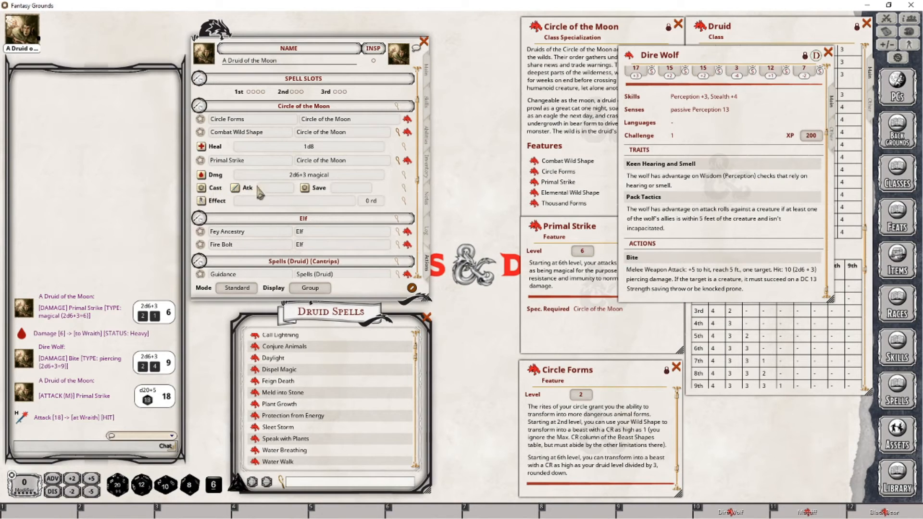
click(408, 194)
drag(459, 210, 495, 236)
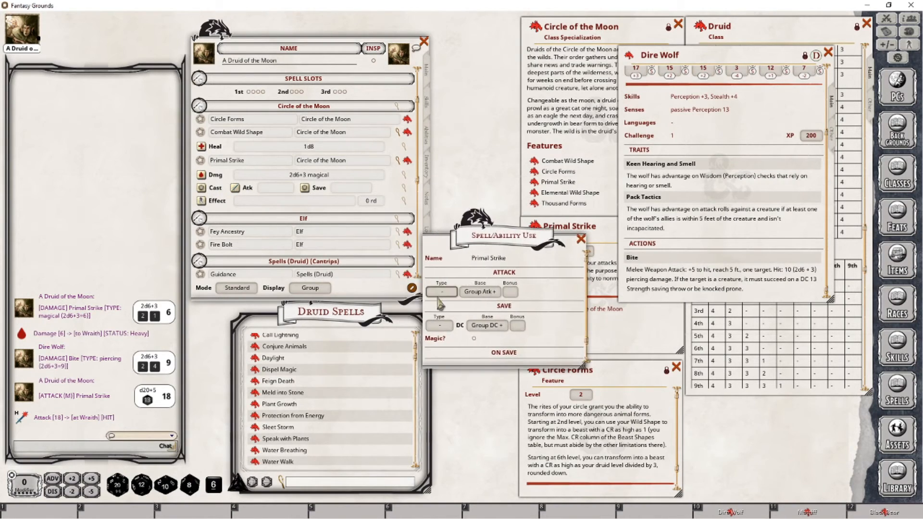
click(451, 295)
click(476, 291)
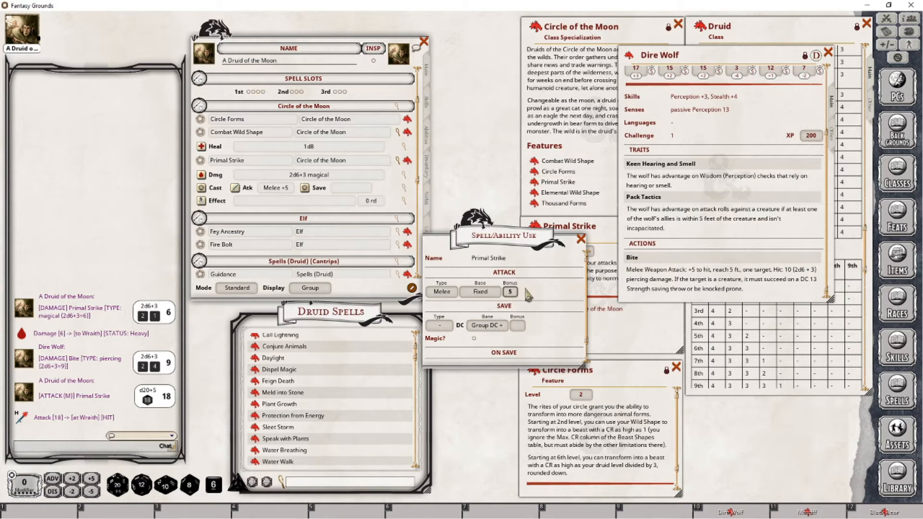
- Roll the Primal Strike melee attack against the Wraith, followed by its magical damage
double_click(235, 188)
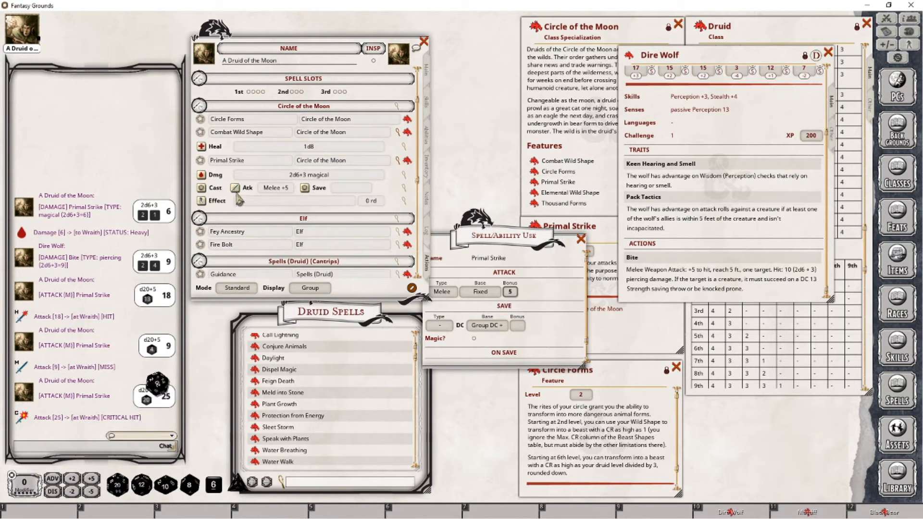
drag(487, 236, 511, 202)
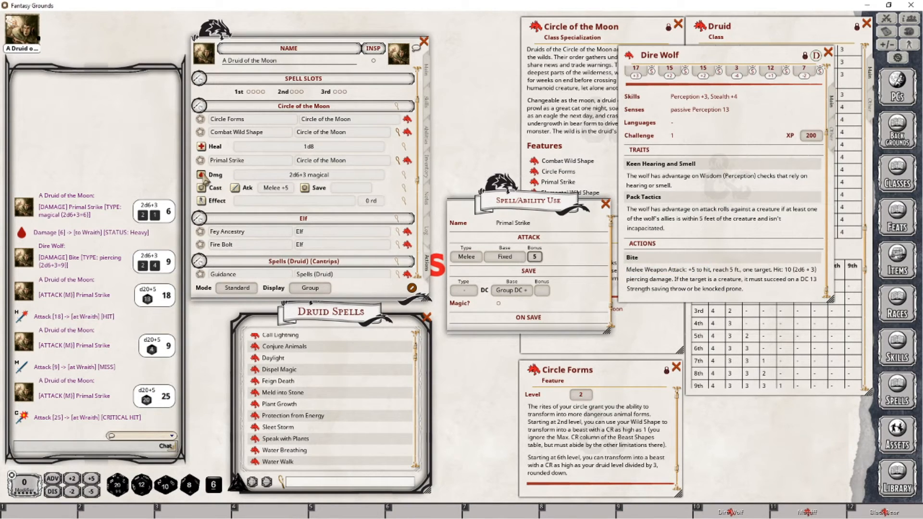
drag(201, 175, 111, 185)
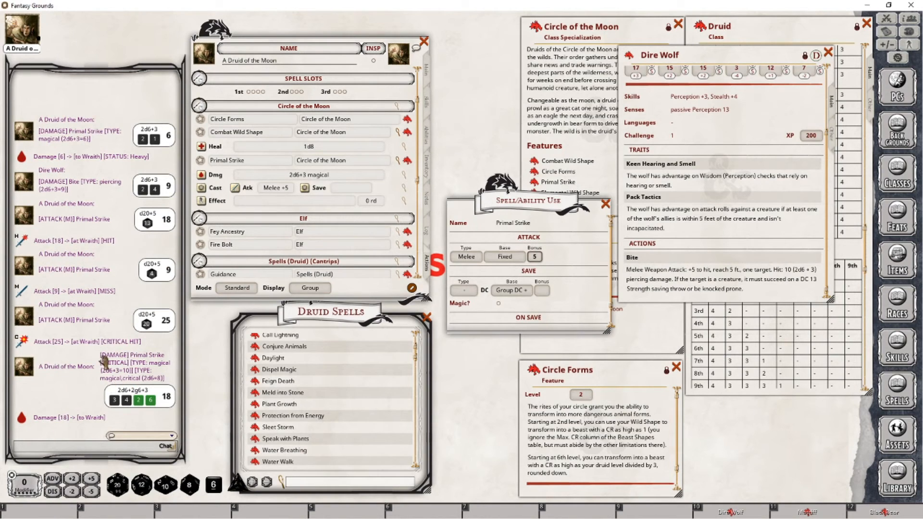
- Add a Strength save with a fixed DC of 13 to Primal Strike and roll it against the Wraith
drag(799, 280, 811, 286)
click(527, 295)
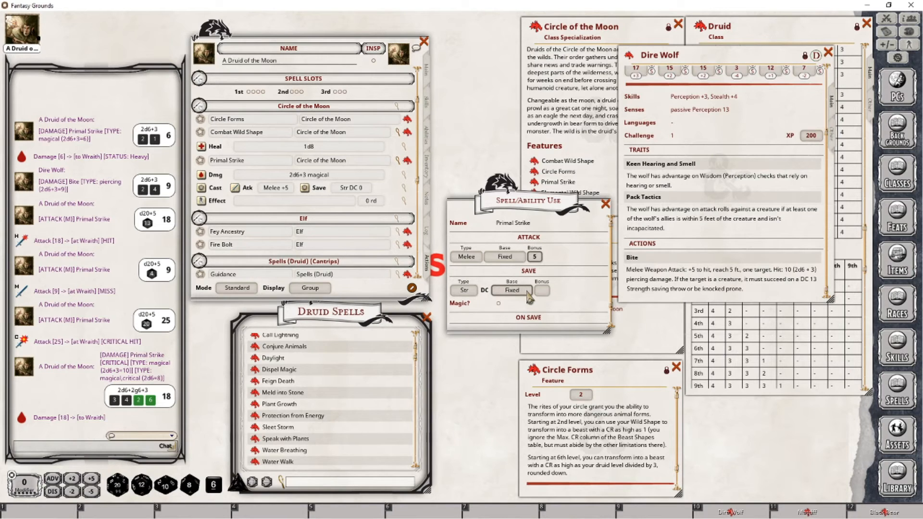
click(528, 295)
click(527, 294)
click(526, 295)
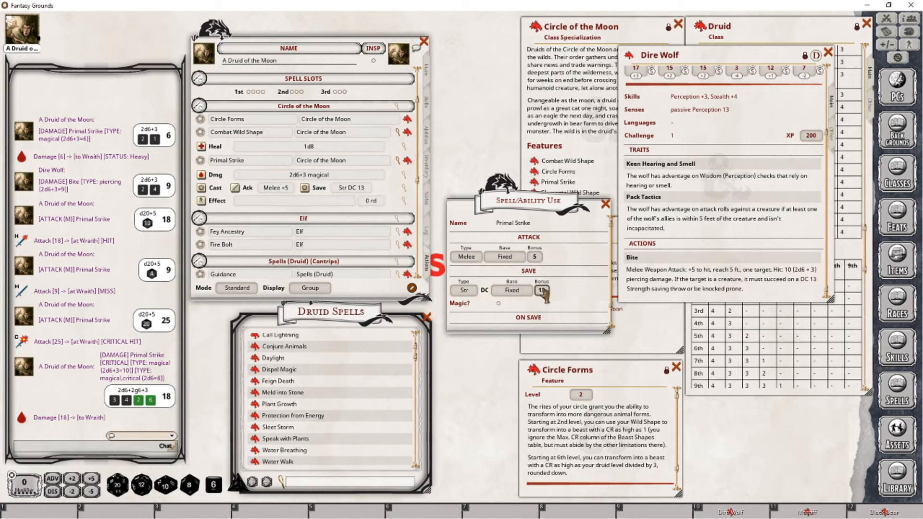
double_click(306, 190)
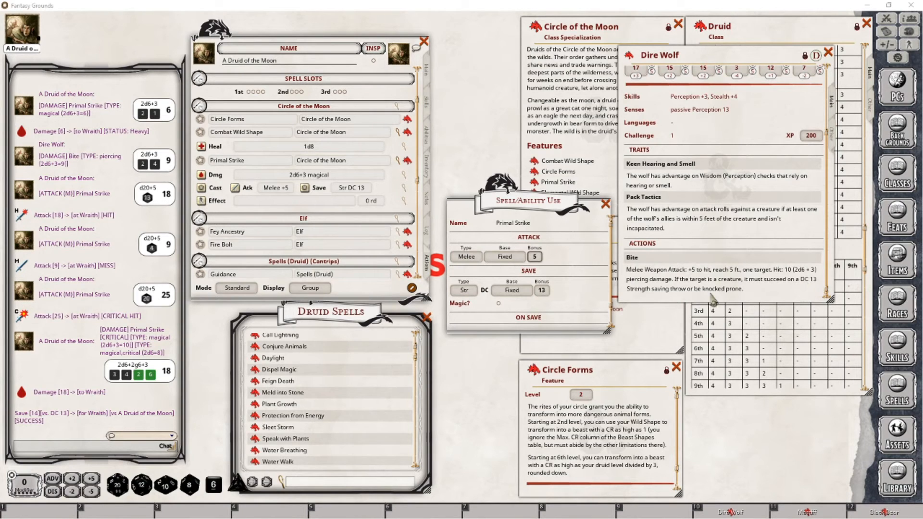
click(605, 203)
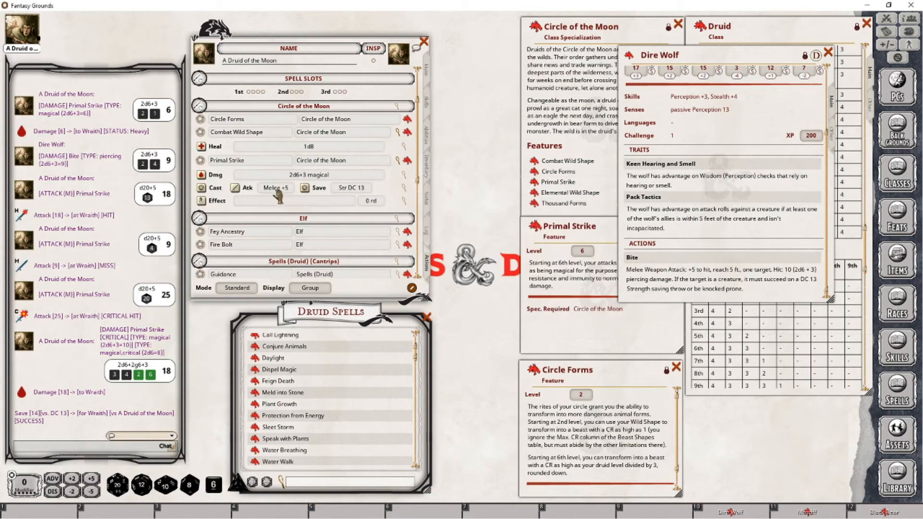
- Define the Primal Strike effect as "Dire Wolf; Prone" and apply it to the Wraith
click(404, 202)
click(424, 260)
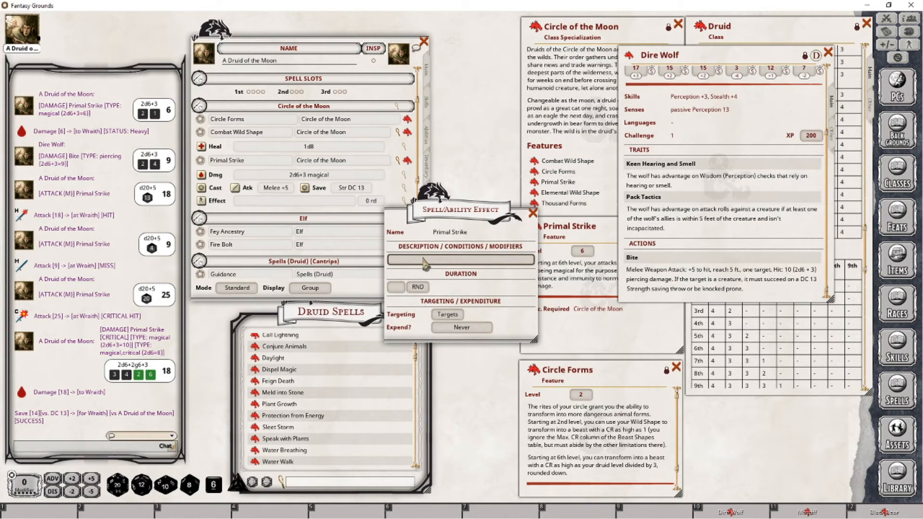
key(shift)
text(Prone)
key(shift)
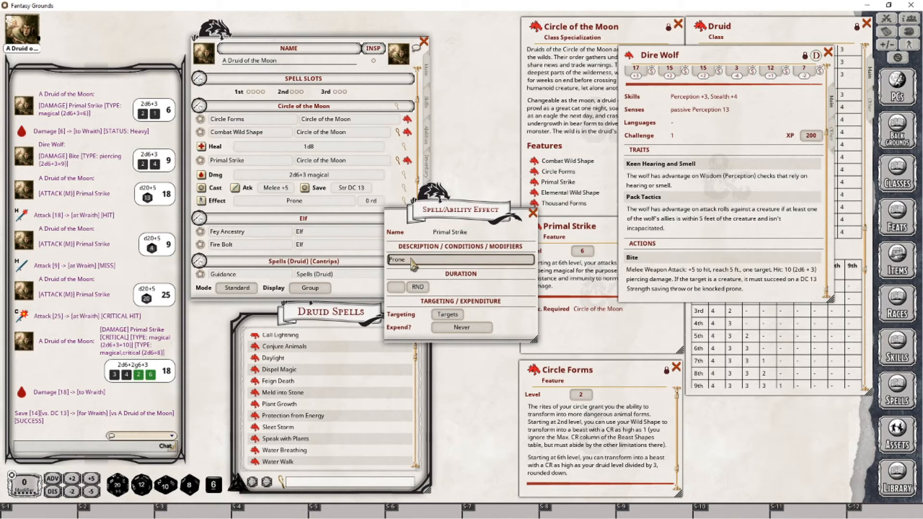
text(Dire Wolf;)
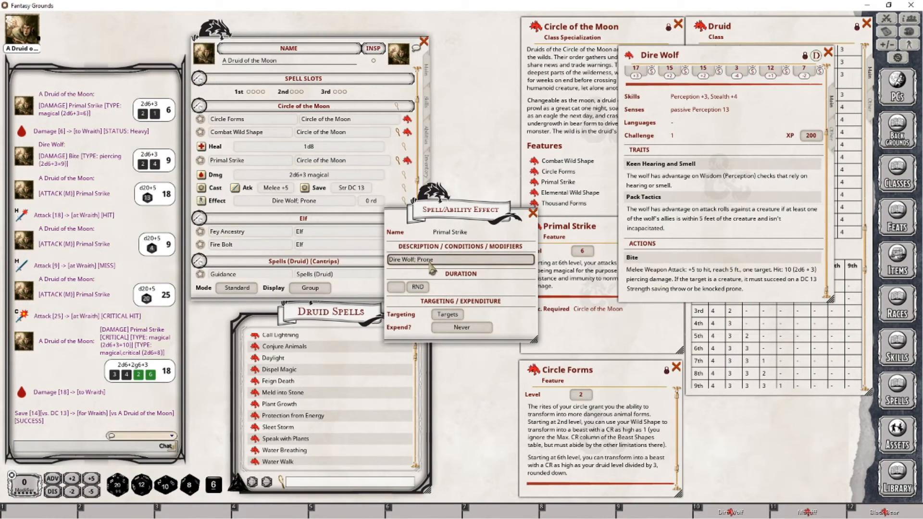
click(533, 213)
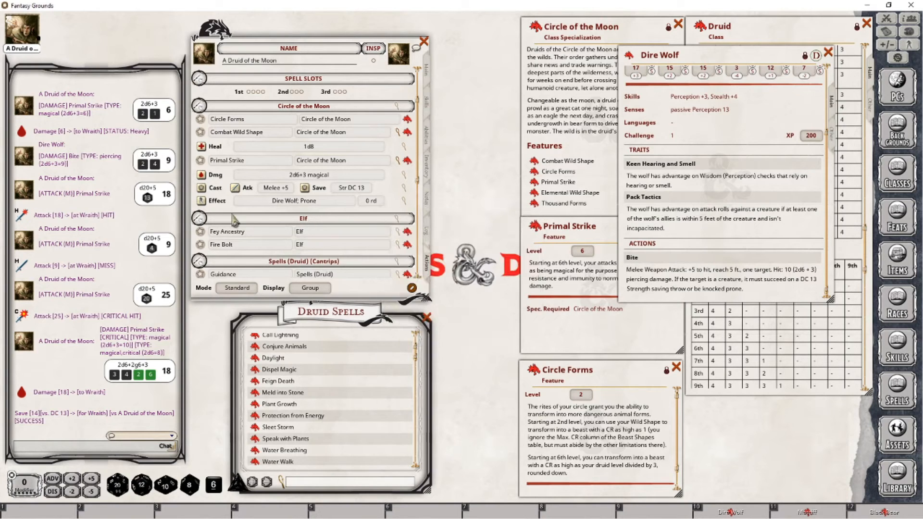
click(202, 201)
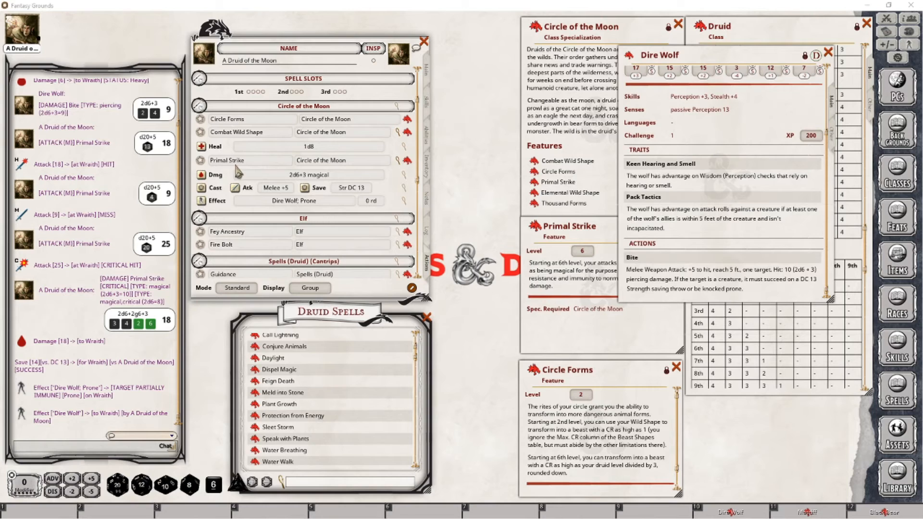
- Replace the Primal Strike effect description with "Prone" and apply it to the Wraith
click(404, 200)
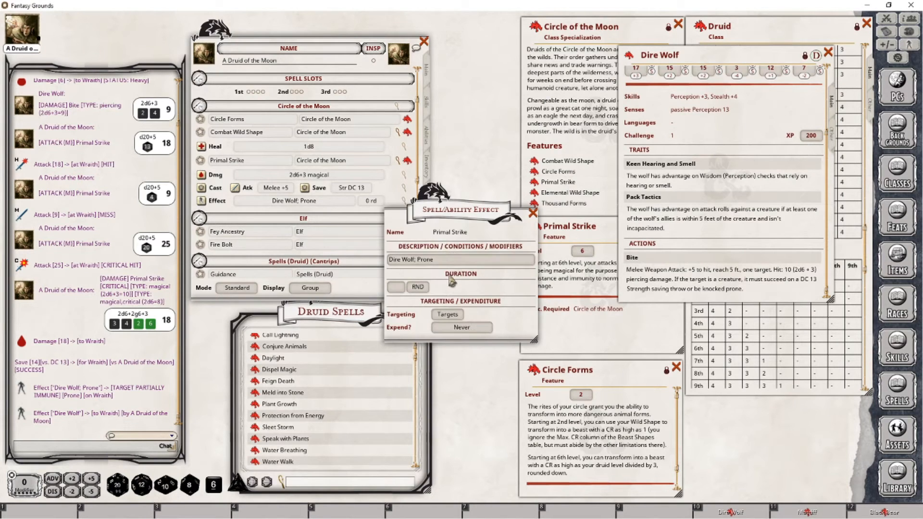
click(452, 260)
key(ctrl+a)
text(P)
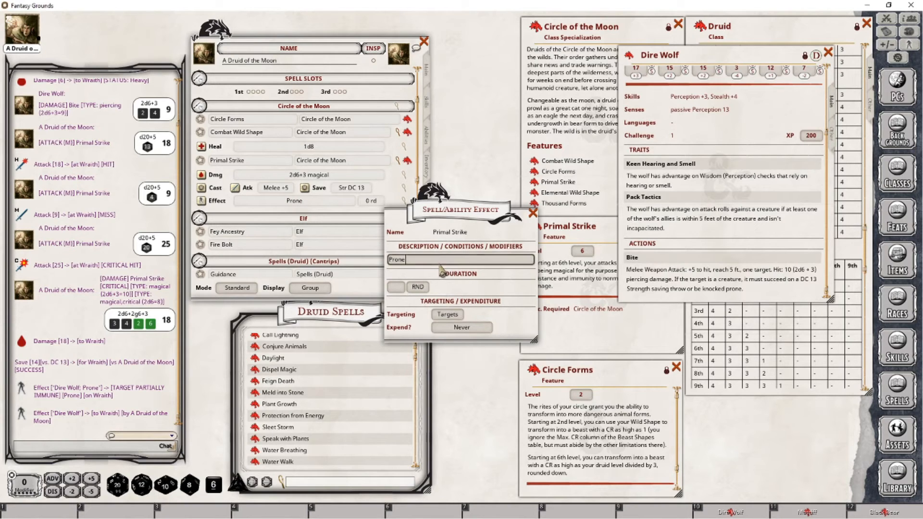
click(533, 213)
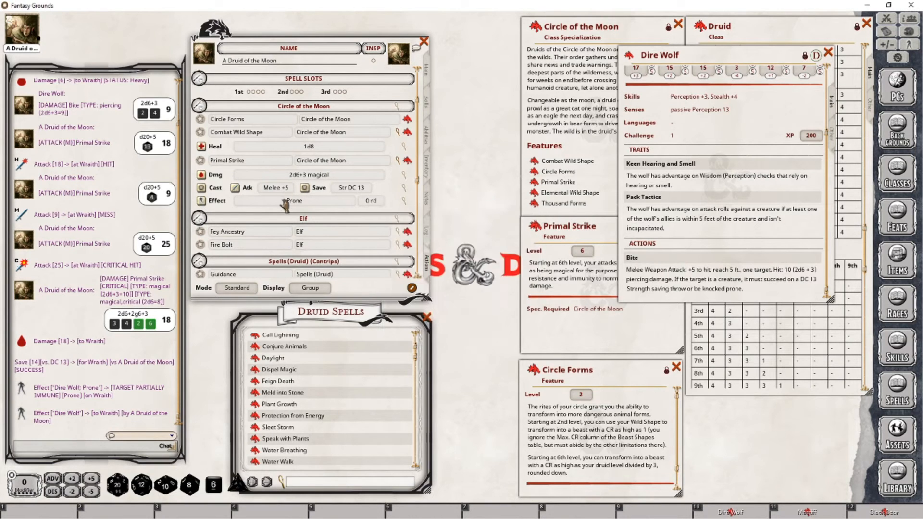
click(202, 202)
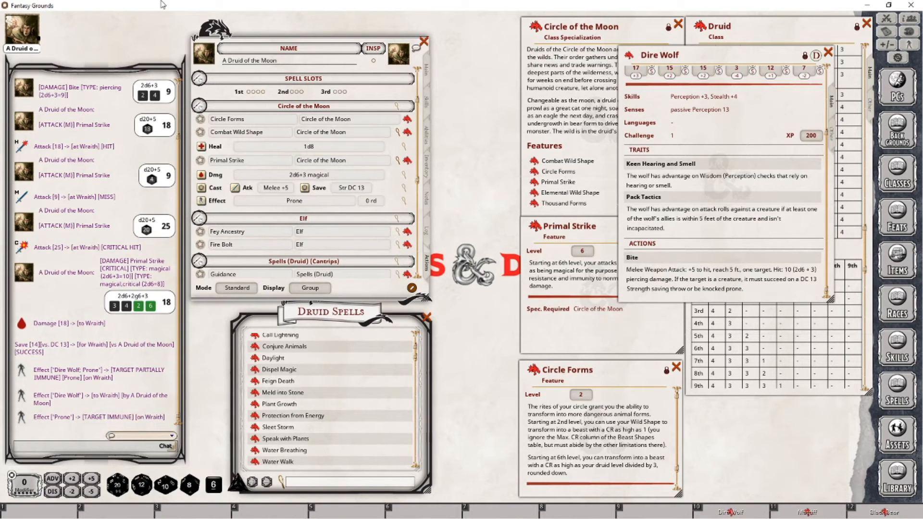
- Close the Dire Wolf sheet and switch the druid's target from the Wraith to the Succubus in the Combat Tracker
click(828, 53)
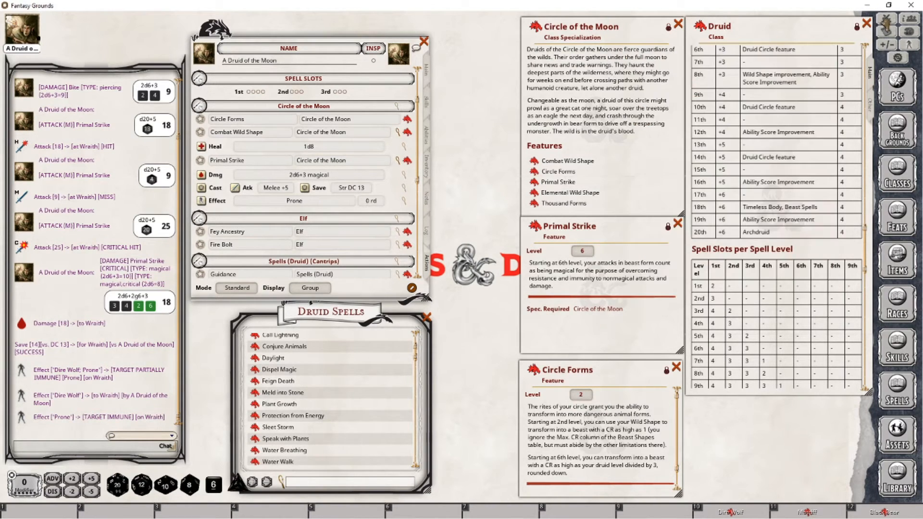
click(886, 19)
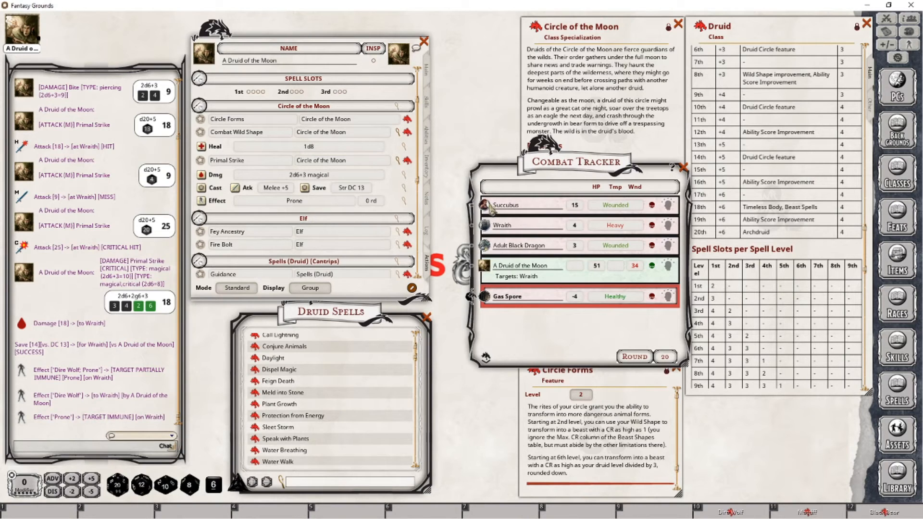
ctrl+click(489, 224)
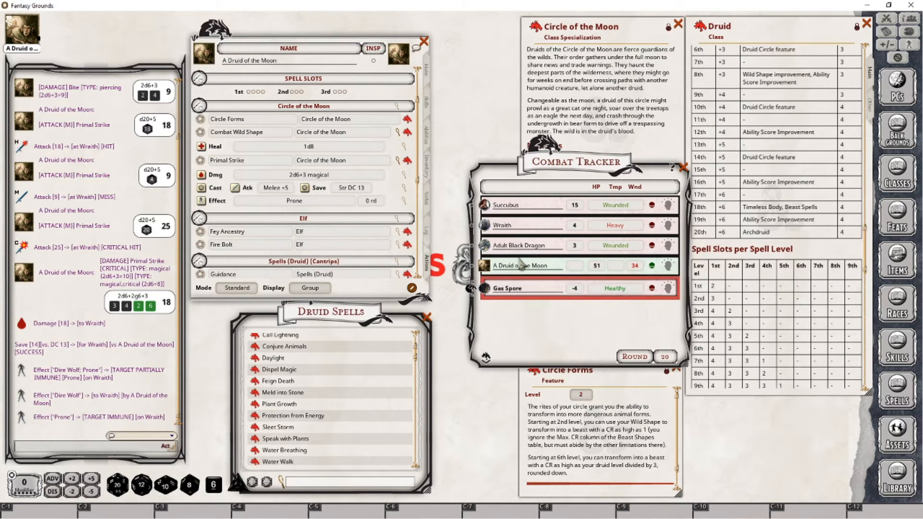
ctrl+click(487, 206)
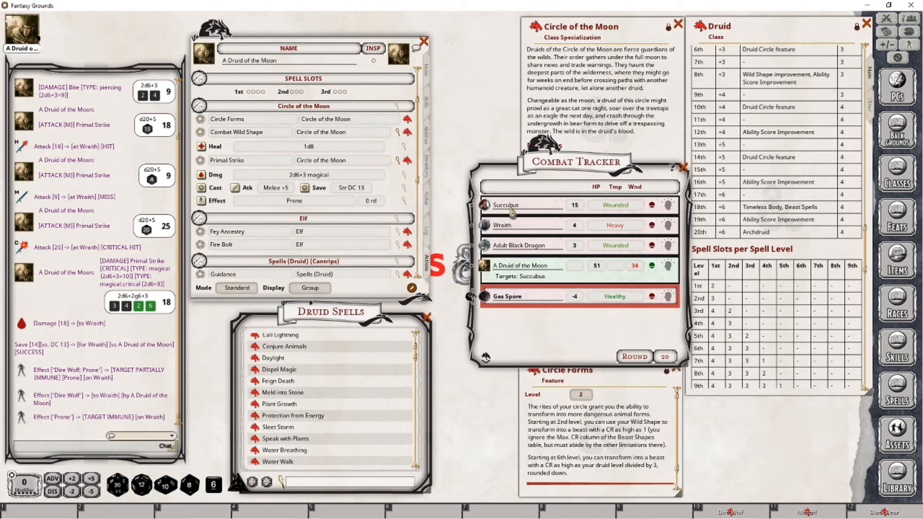
- Run the full Primal Strike sequence of attack, damage, Strength save and Prone effect against the Succubus
double_click(235, 188)
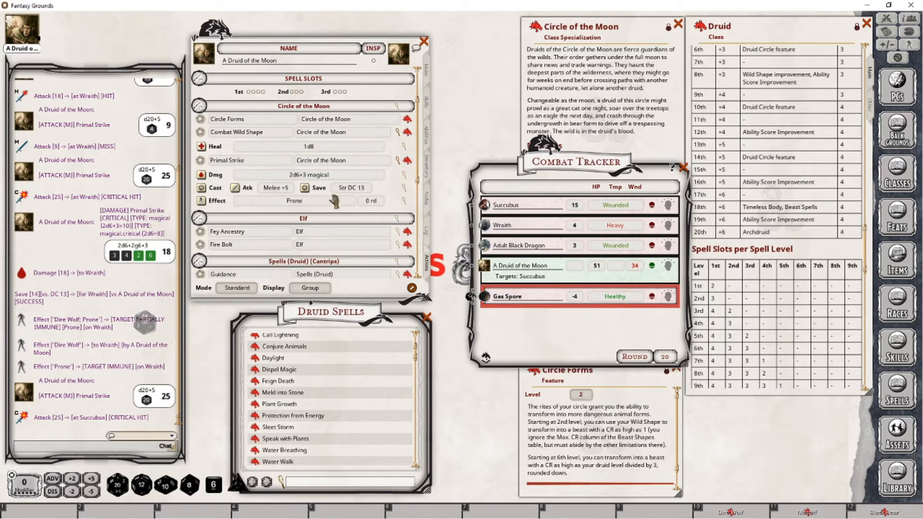
double_click(214, 175)
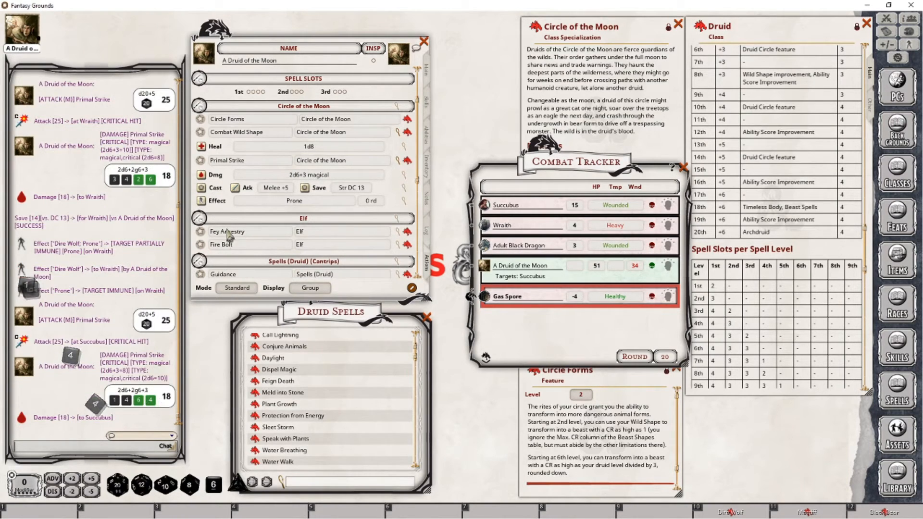
double_click(306, 189)
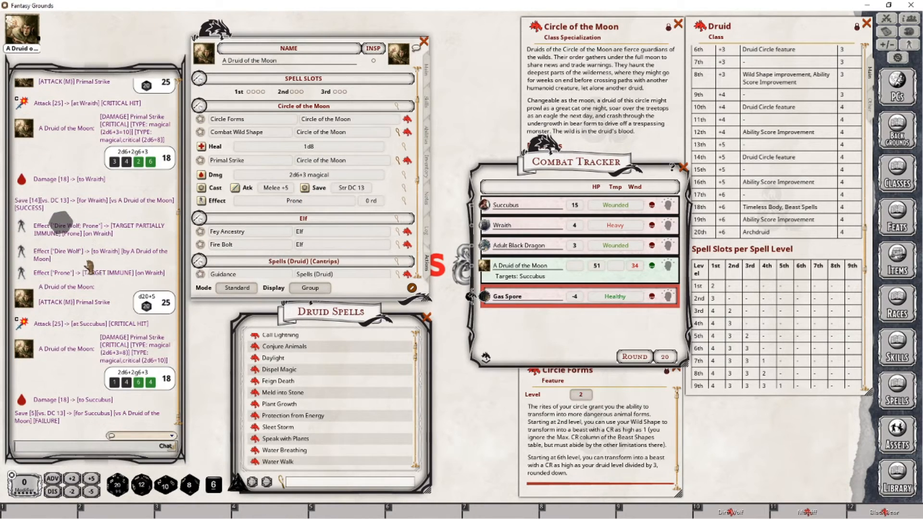
double_click(203, 202)
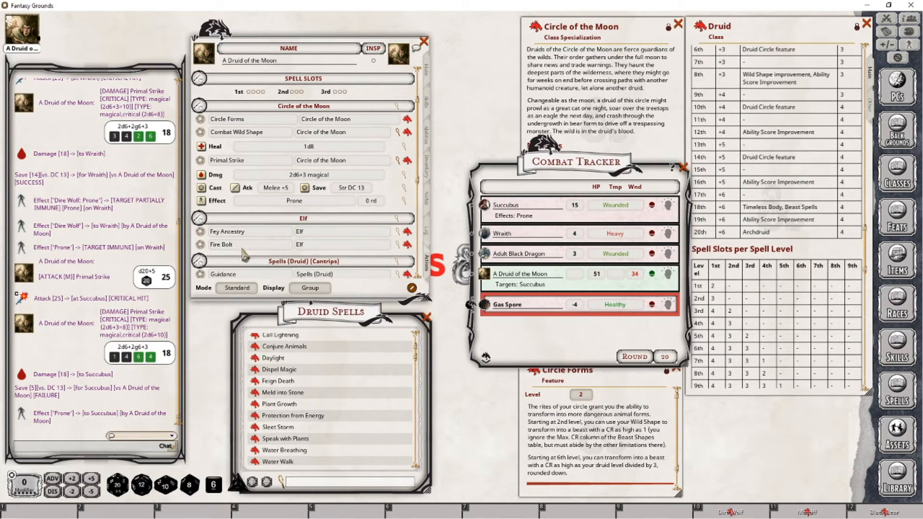
- Repeat the Primal Strike attack, damage, save and Prone effect on the prone Succubus
double_click(236, 189)
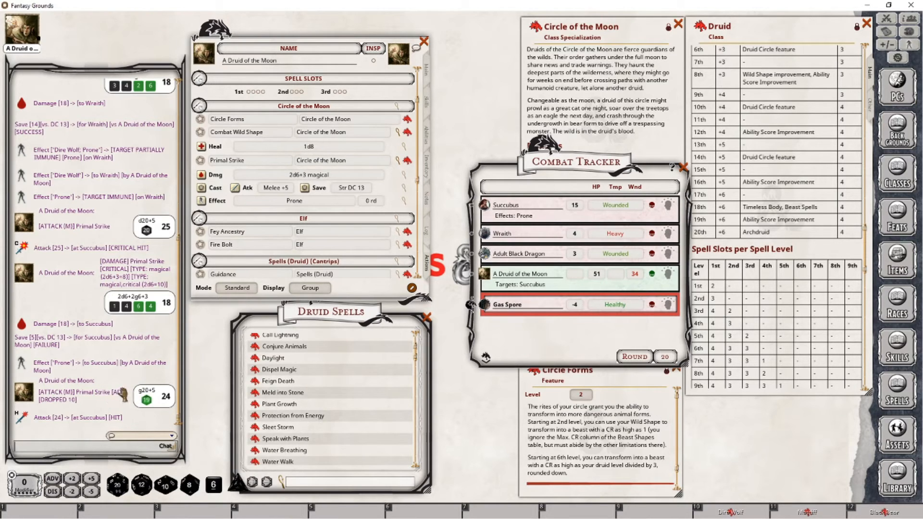
double_click(202, 174)
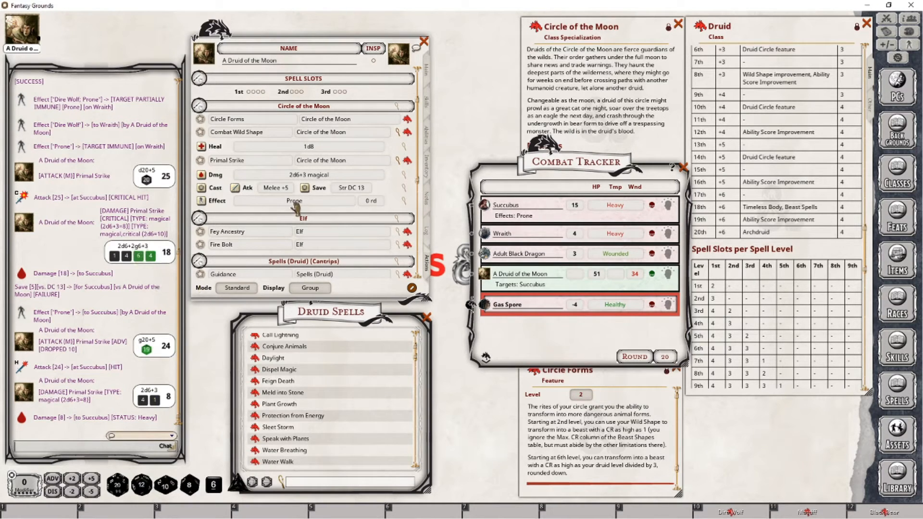
double_click(306, 188)
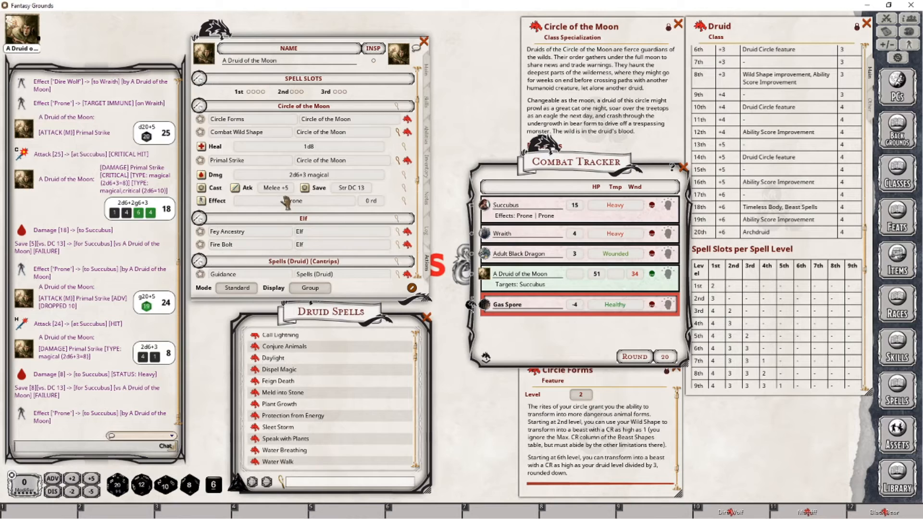
- Cycle the Prone effect's expenditure options back to Never and set its duration to 1 round
click(403, 202)
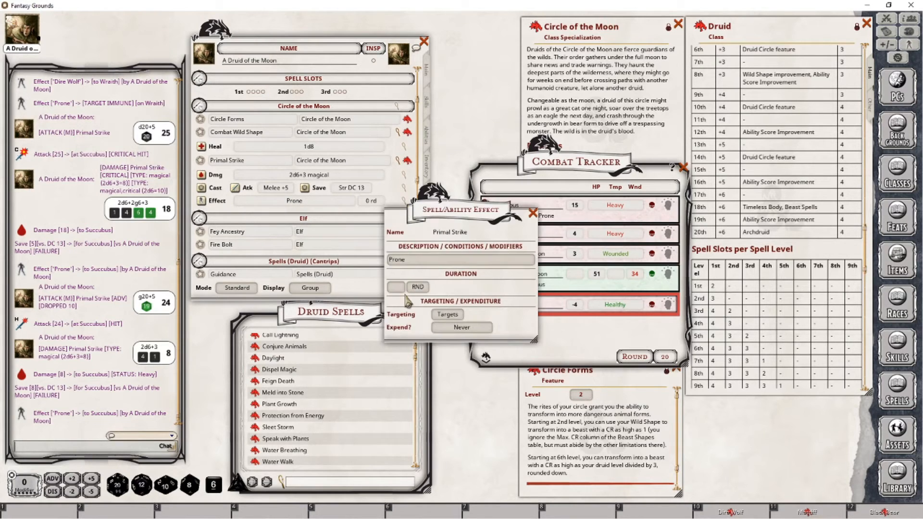
click(476, 329)
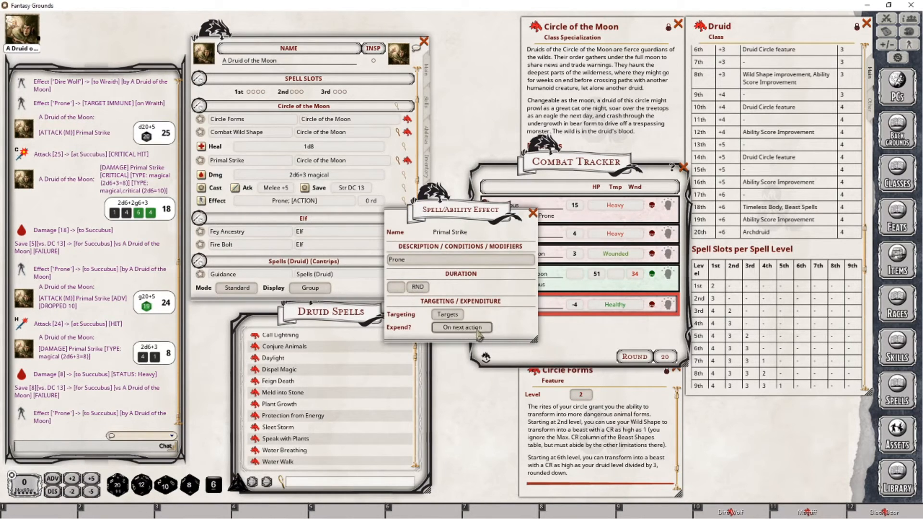
click(478, 330)
click(477, 330)
click(478, 330)
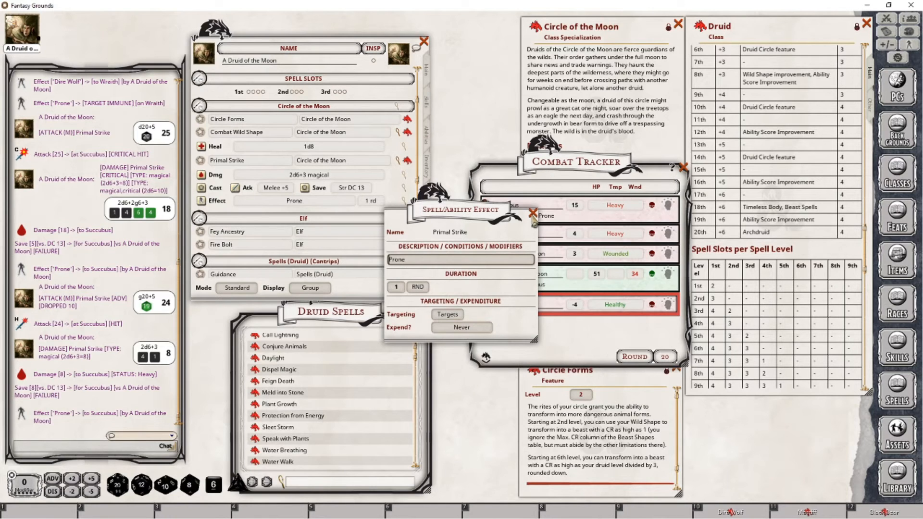
- Clear the Prone effect's duration, and append "(Dire Wolf)" to the Primal Strike power's name
click(397, 288)
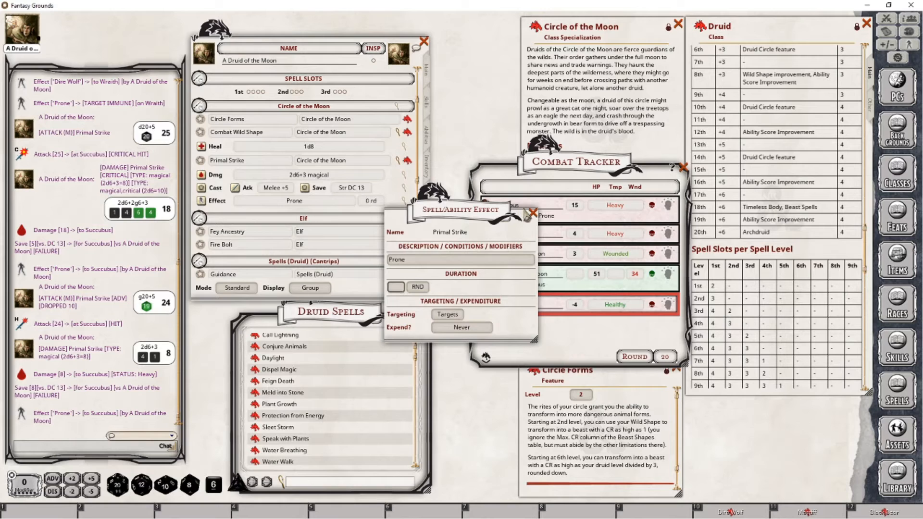
click(532, 213)
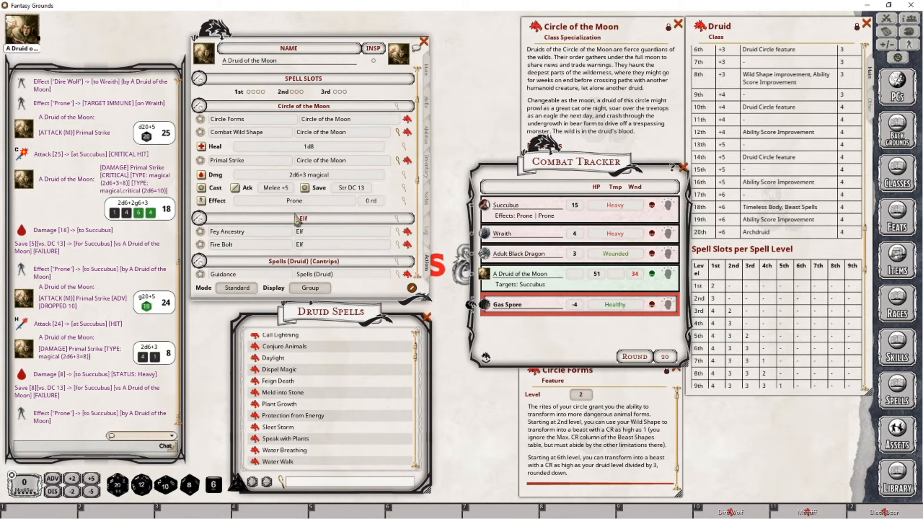
click(256, 160)
text((Dire Wolf))
click(684, 167)
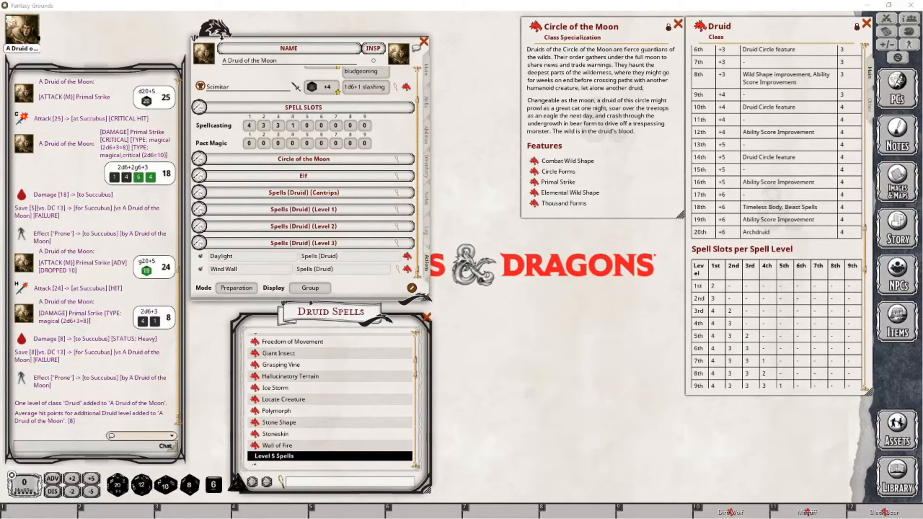
- Add Grasping Vine to the druid's level 4 spells and mark it as prepared
click(425, 71)
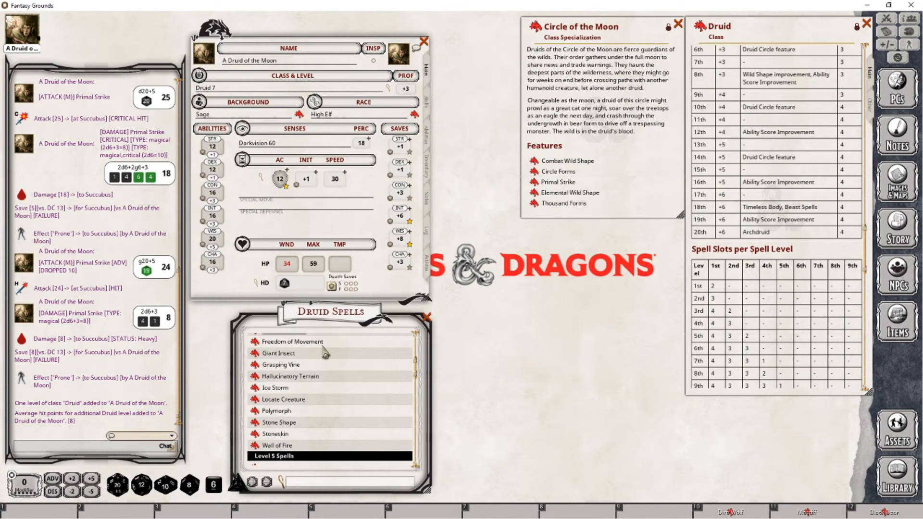
scroll(283, 397, up, 1)
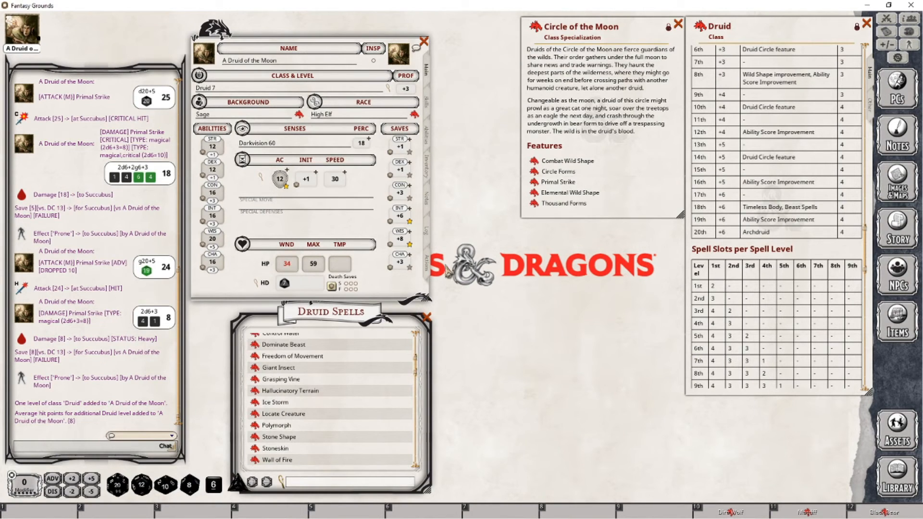
click(426, 270)
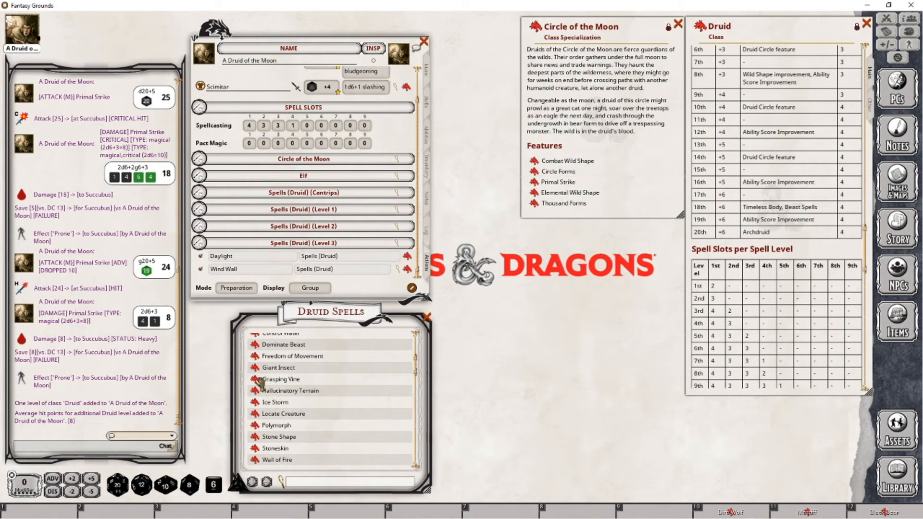
drag(260, 380, 283, 259)
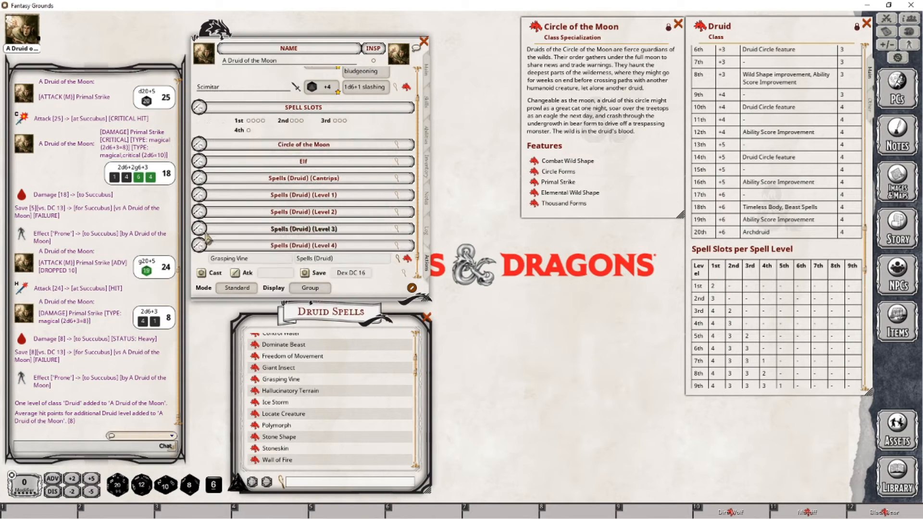
click(199, 245)
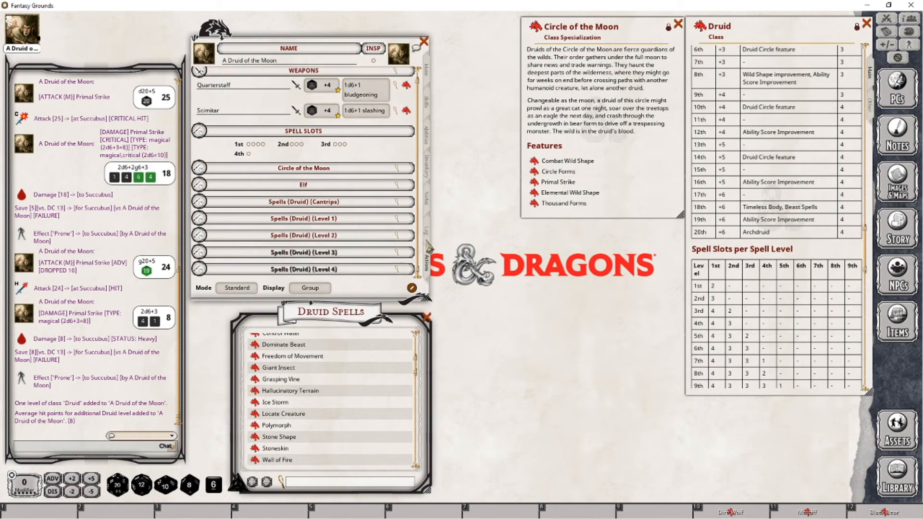
click(237, 288)
click(204, 273)
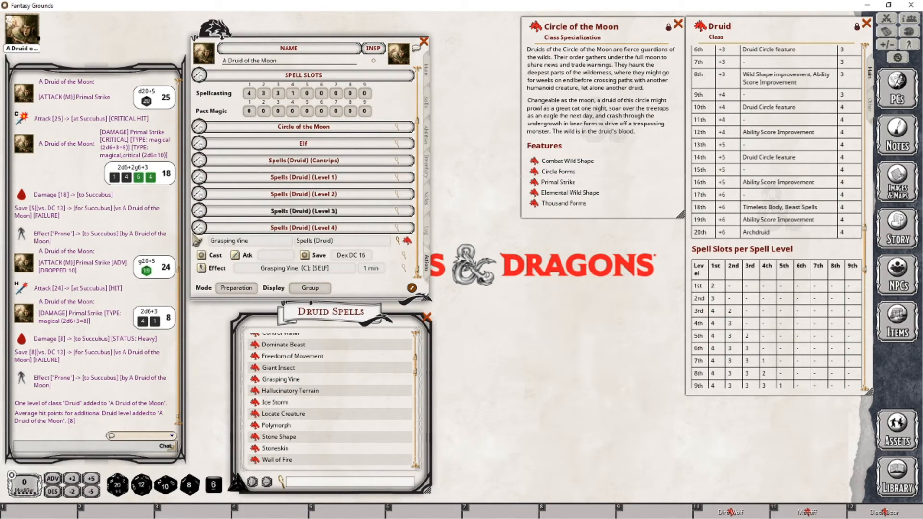
click(204, 239)
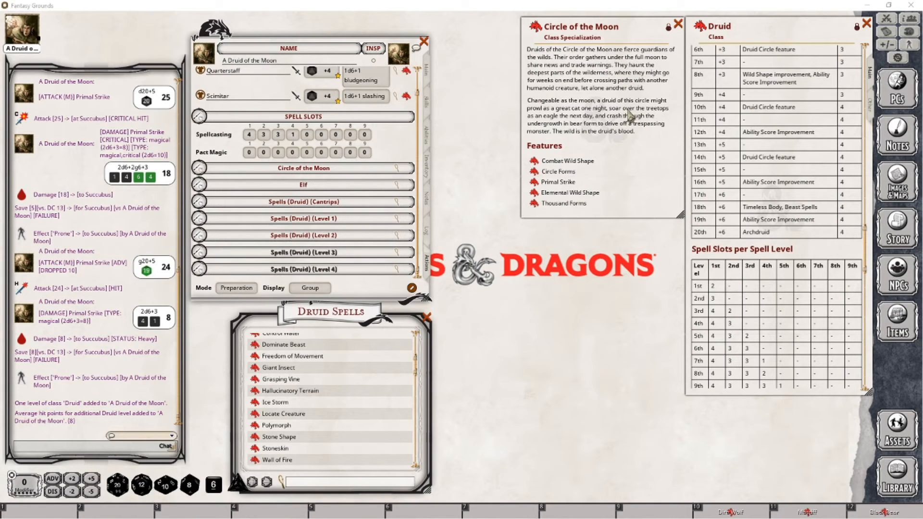
- Add one level of the Druid class to the character, bringing it to Druid 8
click(427, 73)
drag(699, 27, 214, 92)
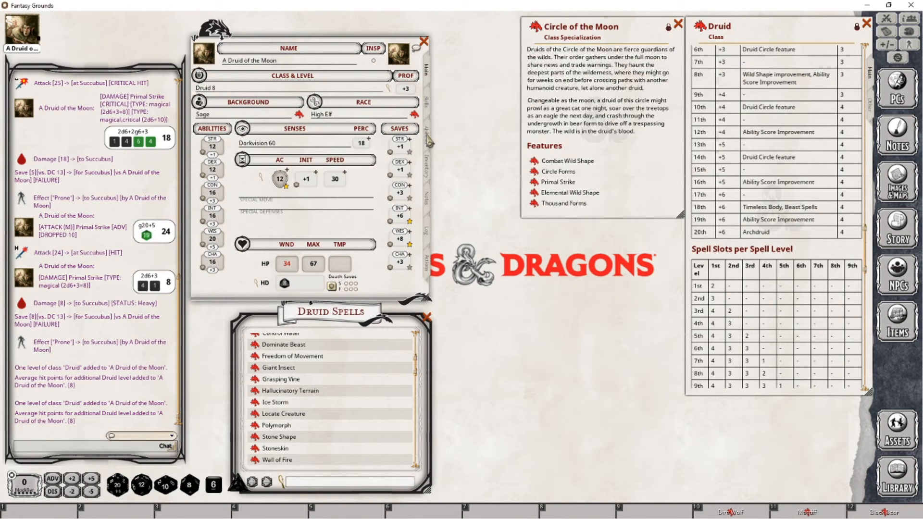
- Examine the Beast Shapes table in the Wild Shape feature for the maximum CR and limitations by level
click(426, 140)
click(403, 221)
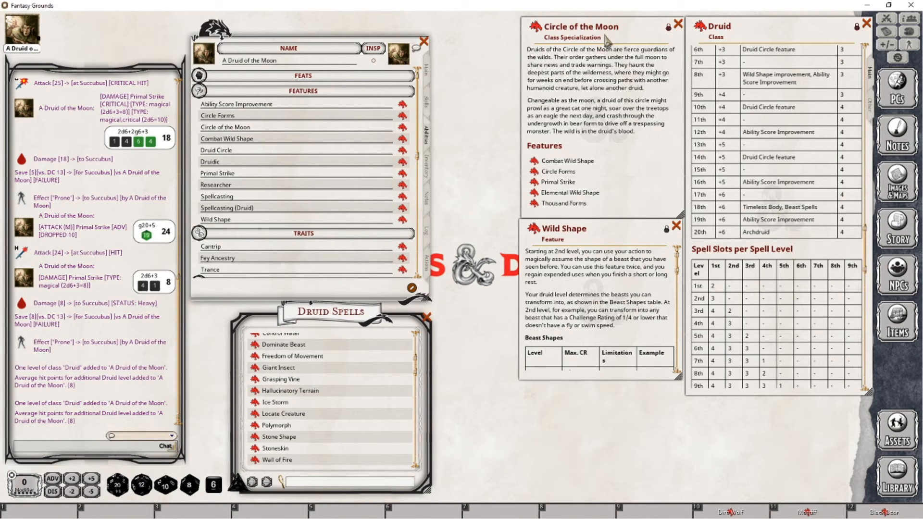
scroll(614, 331, down, 5)
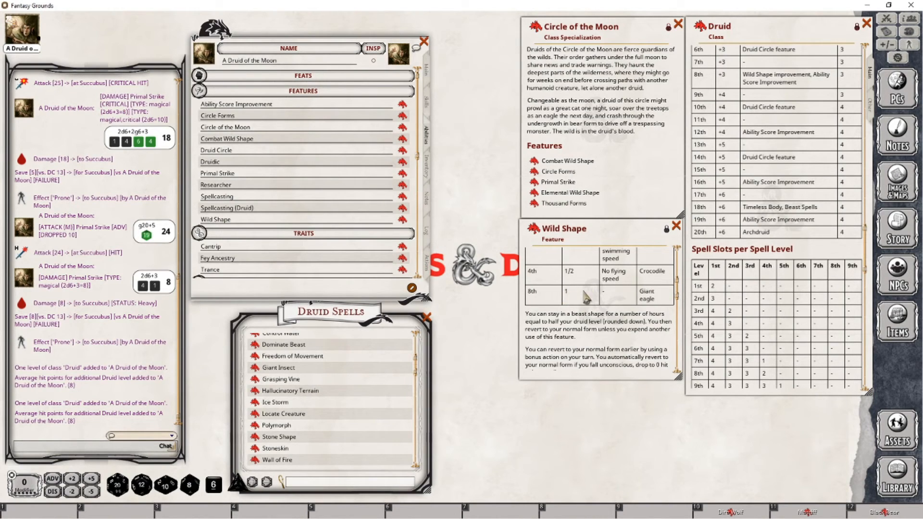
click(568, 294)
text(1)
scroll(577, 302, up, 4)
scroll(577, 315, down, 2)
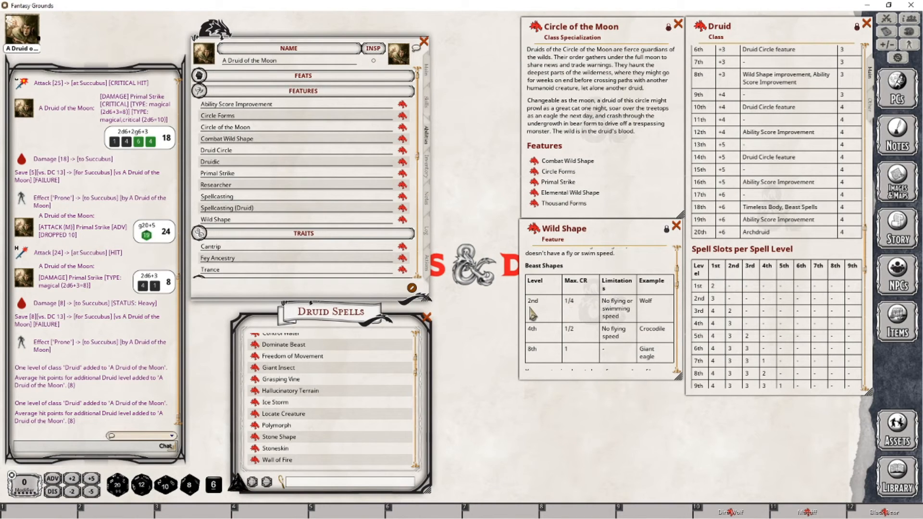
scroll(530, 311, down, 1)
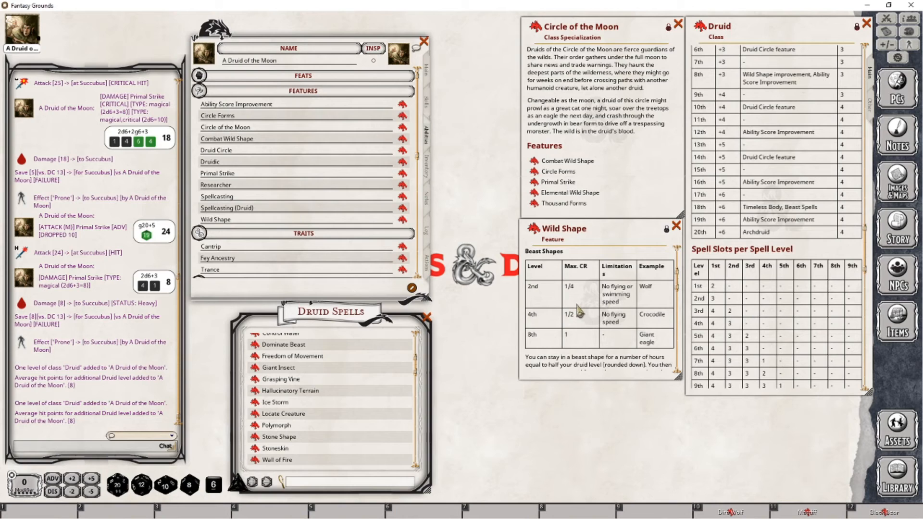
scroll(579, 311, down, 3)
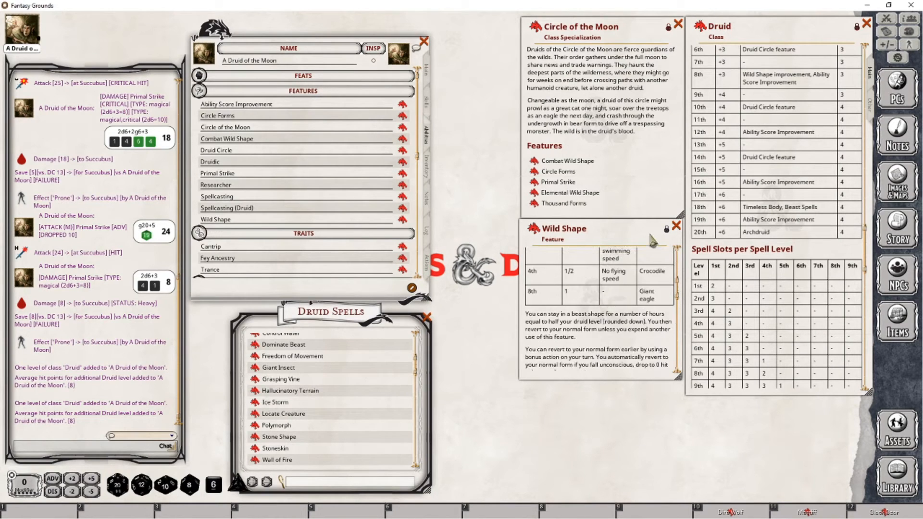
click(677, 233)
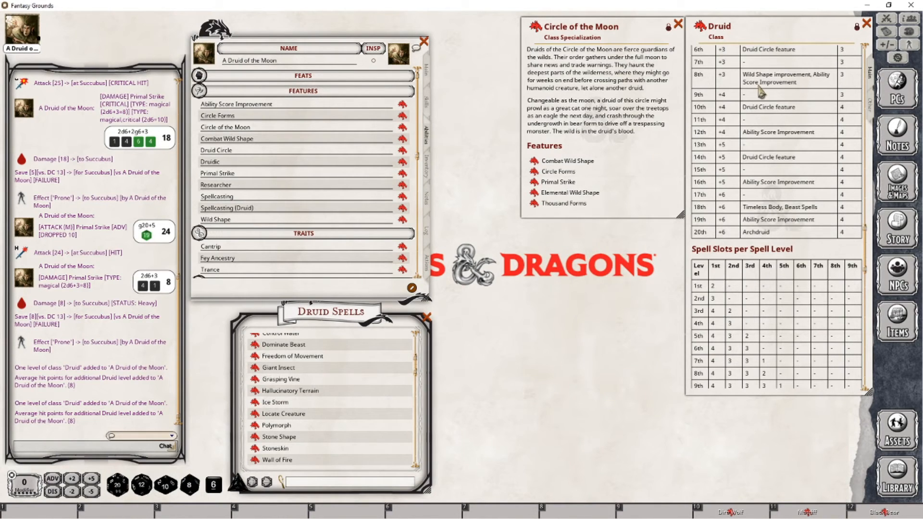
- Raise the druid's Constitution and Intelligence scores to 17 each
click(427, 70)
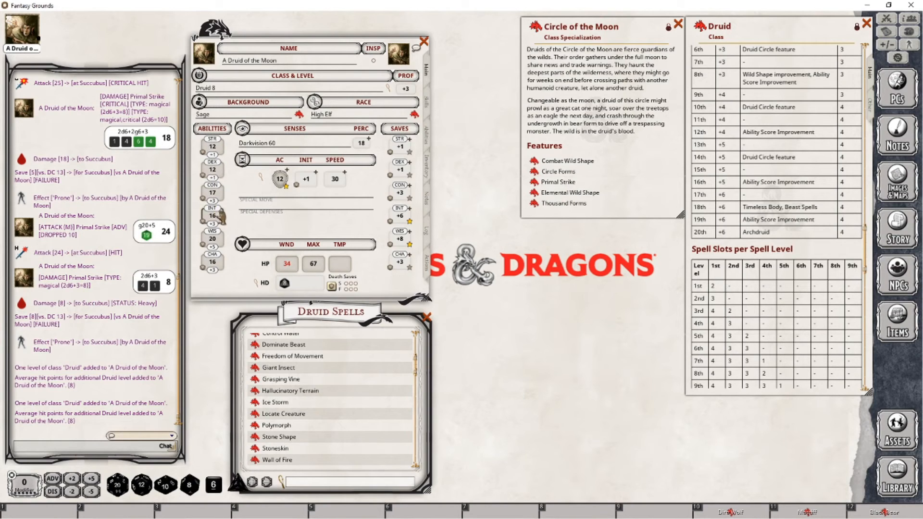
text(17)
- Add Wall of Fire to the druid's level 4 spells
click(427, 272)
click(239, 268)
scroll(250, 265, down, 3)
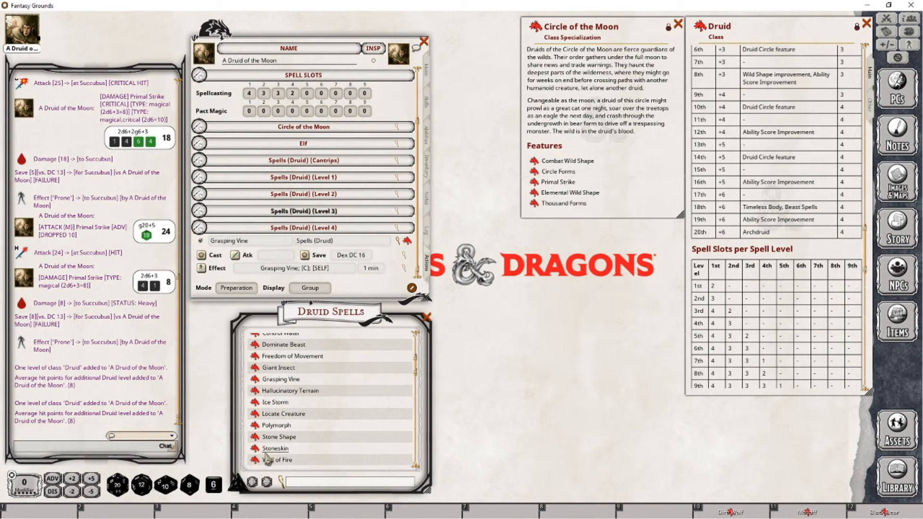
drag(272, 460, 343, 266)
scroll(336, 259, down, 3)
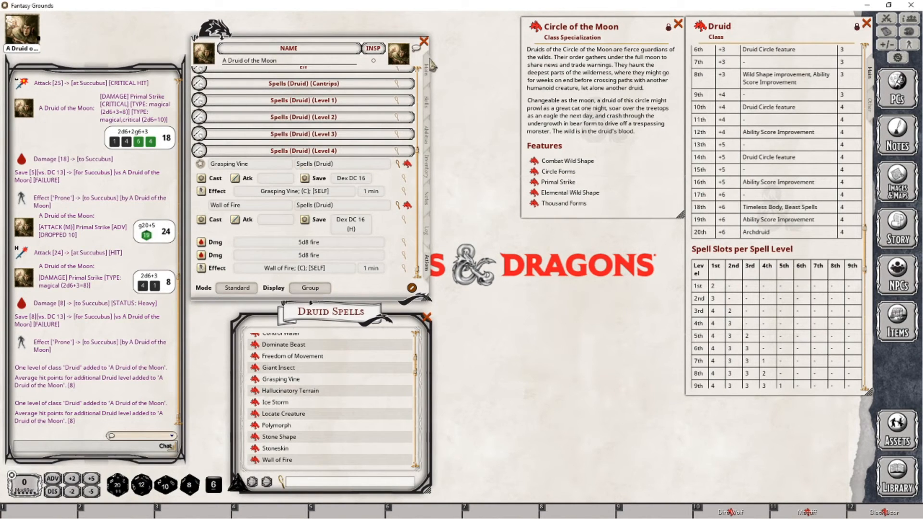
- Add another level of the Druid class to the character, bringing it to Druid 9
click(428, 66)
drag(700, 27, 223, 93)
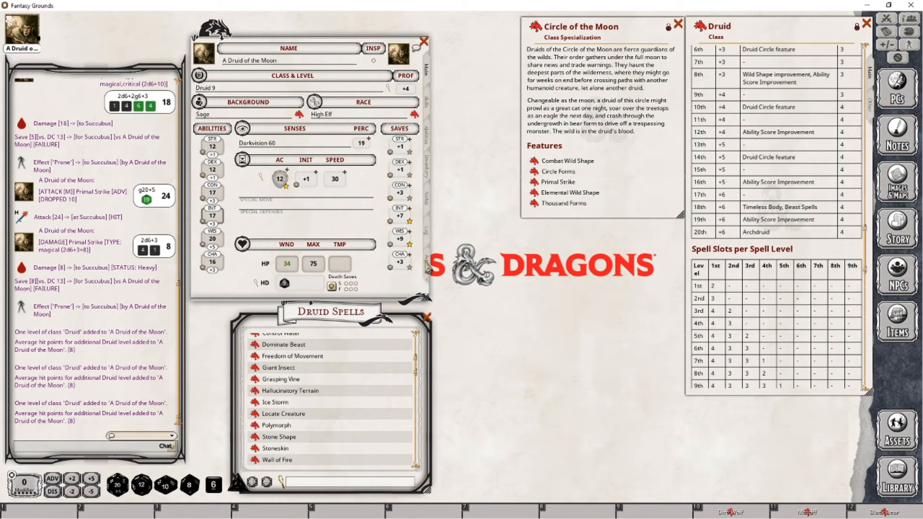
- Find Greater Restoration among the level 5 druid spells and add it to the character's actions
click(427, 266)
scroll(303, 358, up, 2)
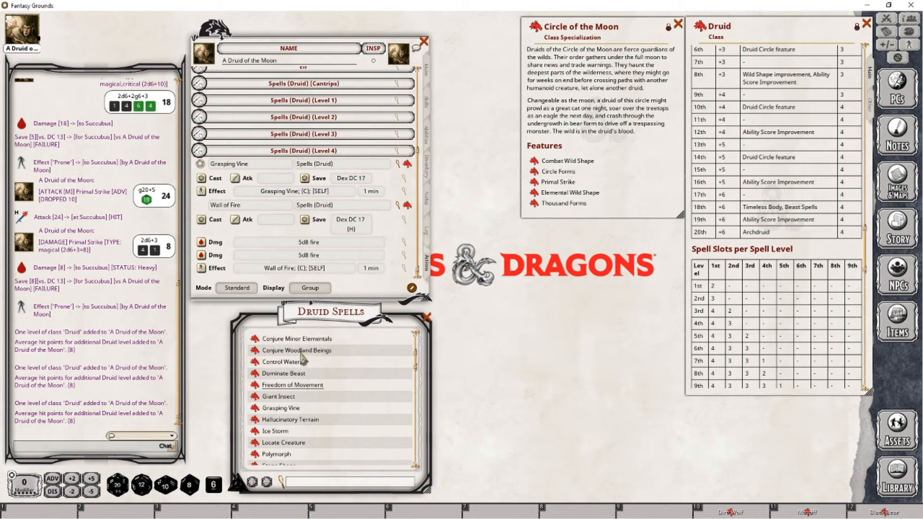
scroll(273, 356, up, 3)
click(270, 378)
scroll(325, 378, down, 3)
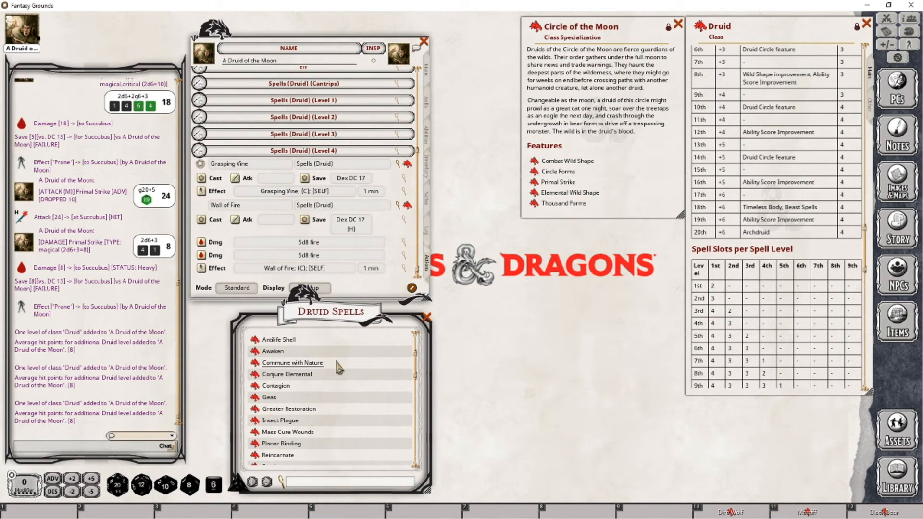
scroll(337, 361, down, 1)
drag(255, 381, 288, 231)
- Switch the spells to Preparation mode and mark Wall of Fire and Greater Restoration as prepared
click(237, 288)
click(200, 178)
click(200, 221)
scroll(240, 219, down, 3)
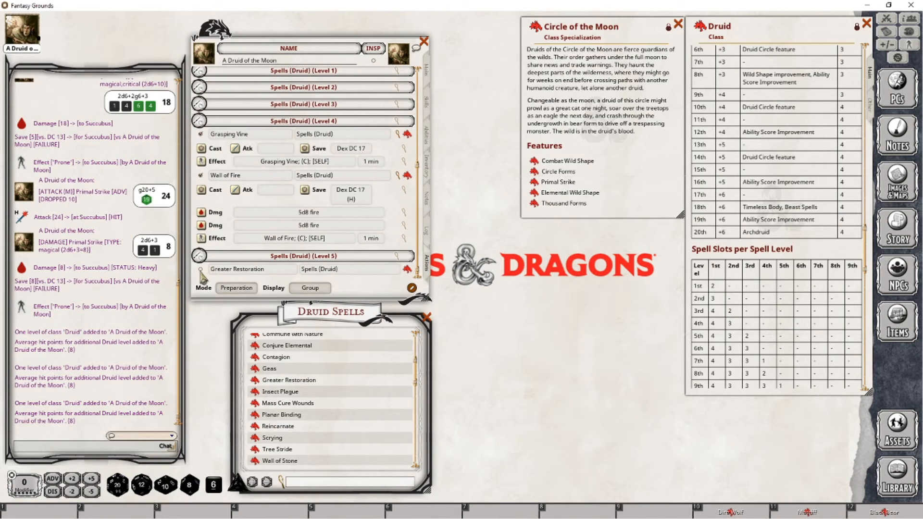
click(200, 270)
- Open the Elemental Wild Shape feature and add the tenth Druid level to the character
click(533, 193)
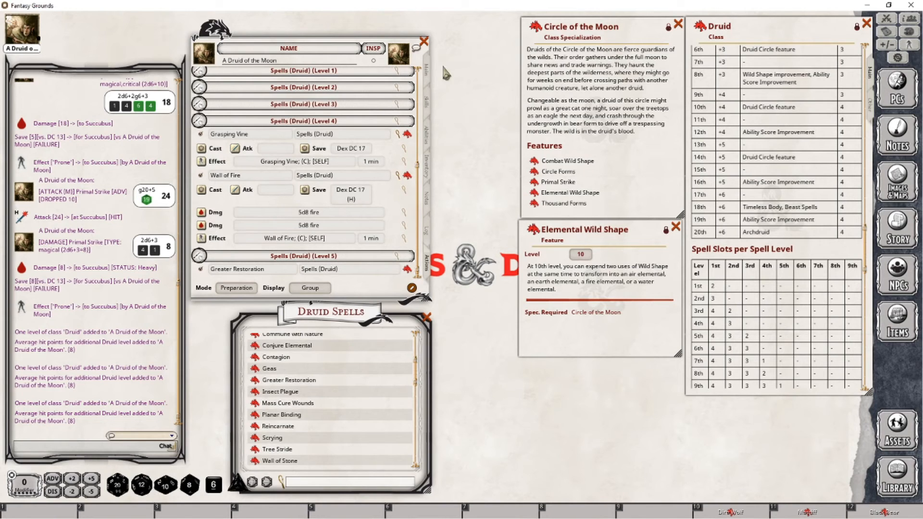
click(426, 71)
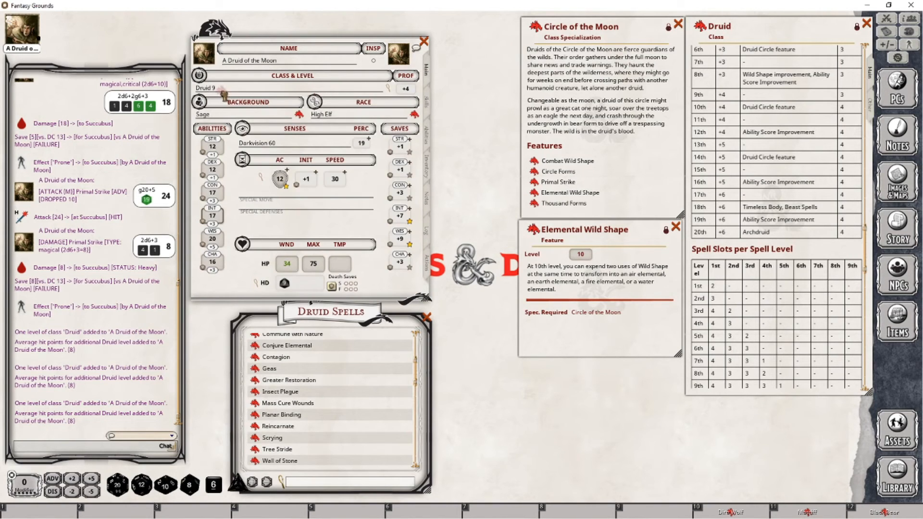
click(427, 262)
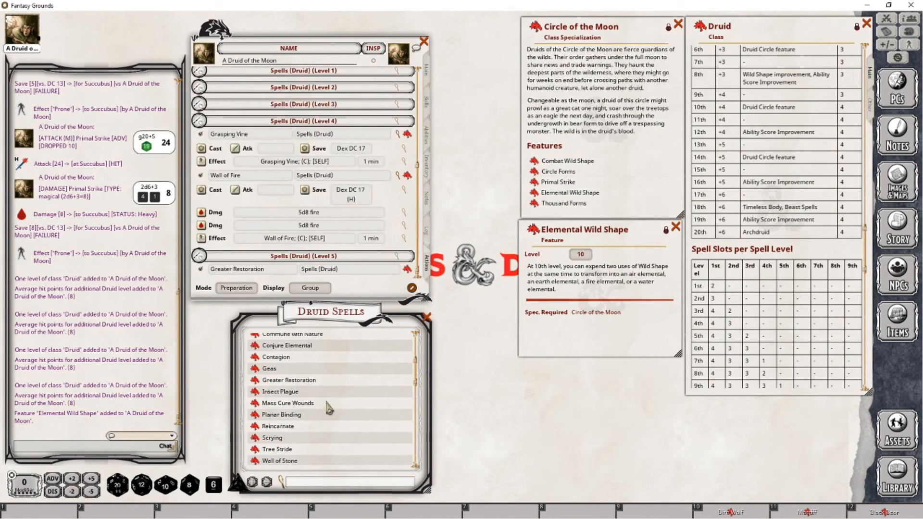
- Add Mass Cure Wounds to the druid's level 5 spells and mark it as prepared
mouse_move(324, 401)
mouse_down()
mouse_move(257, 408)
mouse_move(258, 276)
mouse_up()
scroll(322, 259, down, 1)
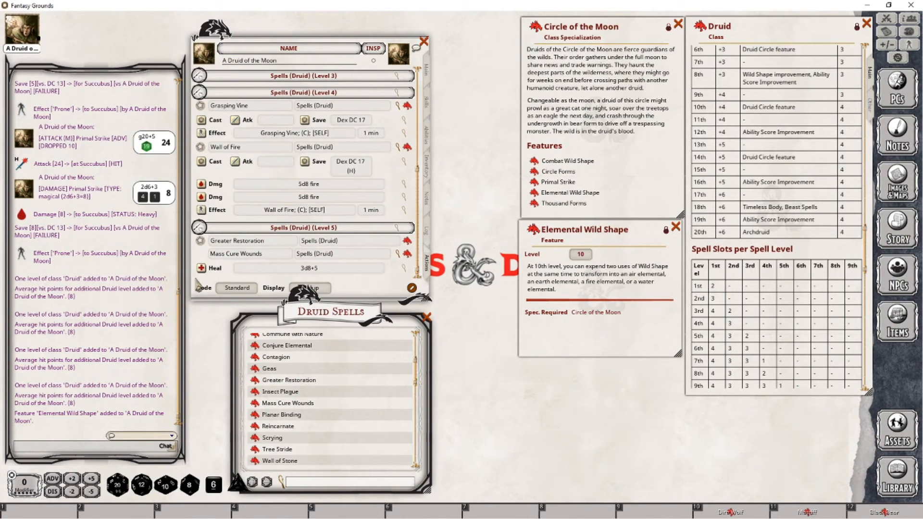
click(230, 289)
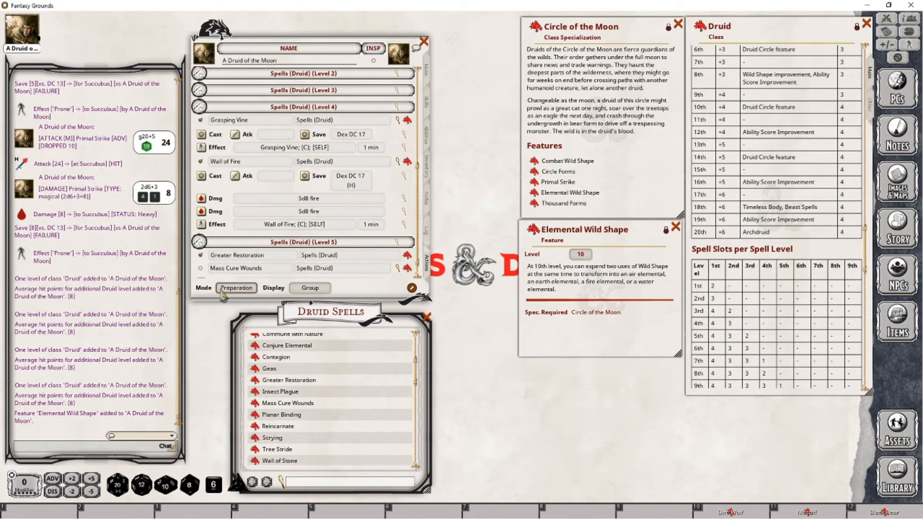
click(201, 267)
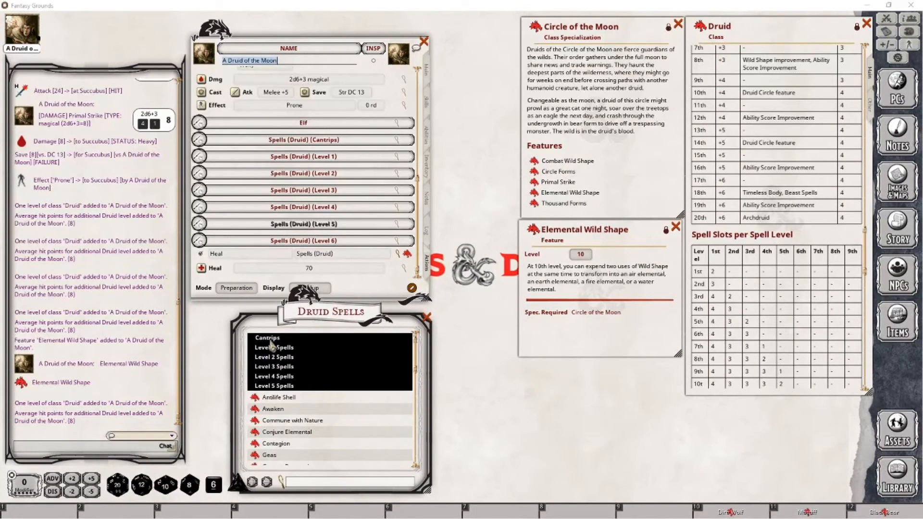
- Expand the cantrips in both the druid spell list and the character's actions, and add the Resistance cantrip
click(270, 339)
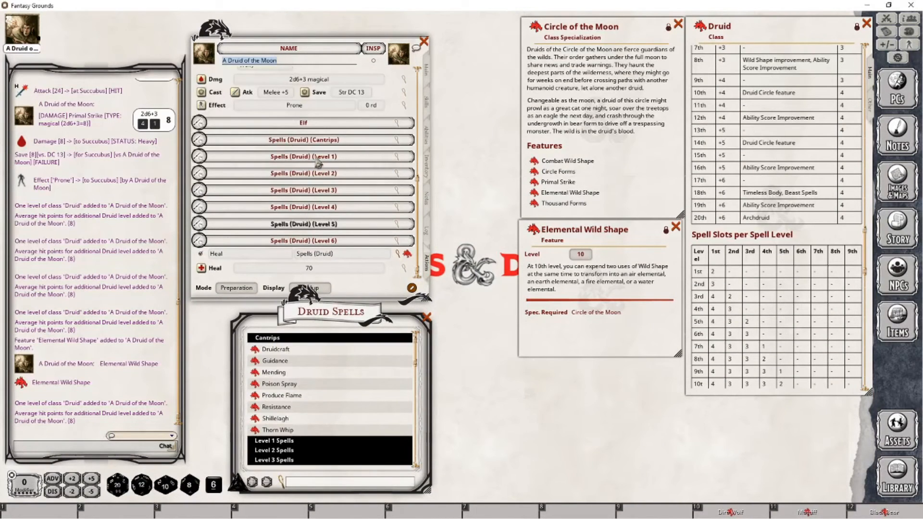
click(235, 141)
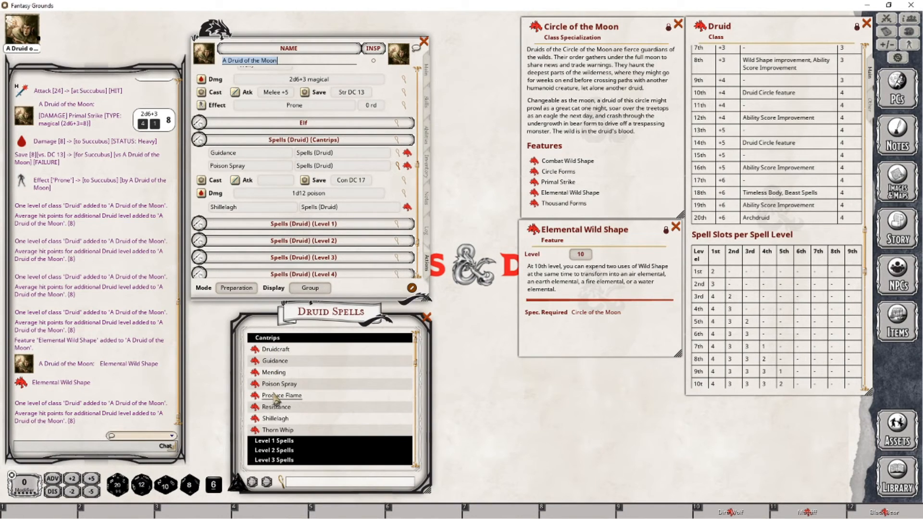
drag(254, 406, 271, 196)
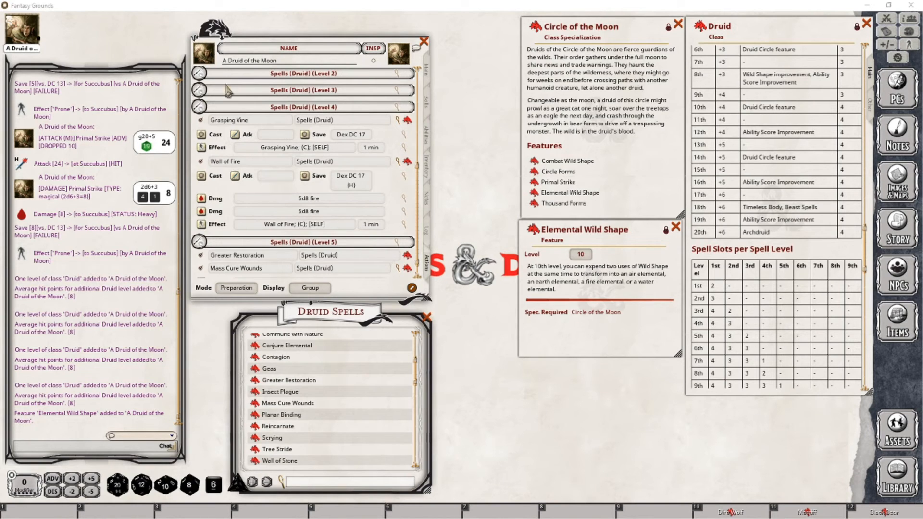
- Collapse the level 4 and level 5 spell groups and add Elemental Wild Shape to the character's powers
click(200, 107)
click(199, 227)
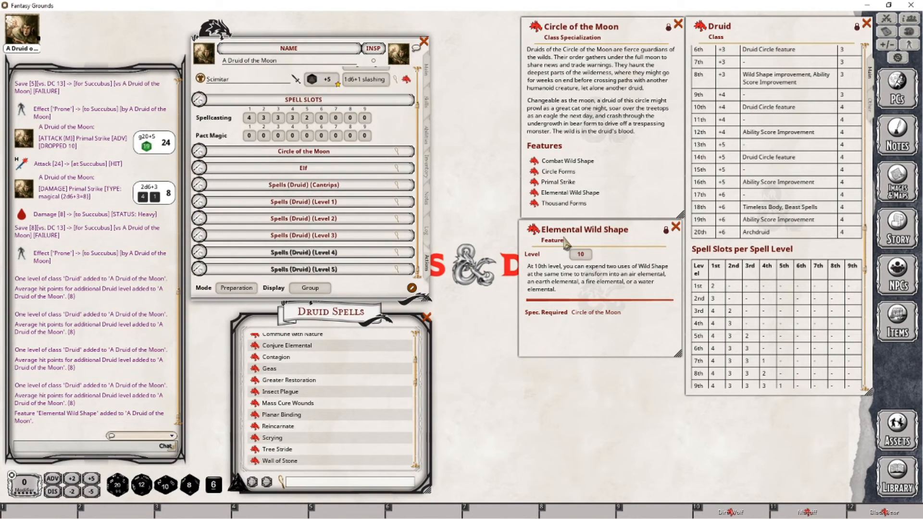
drag(366, 143, 342, 129)
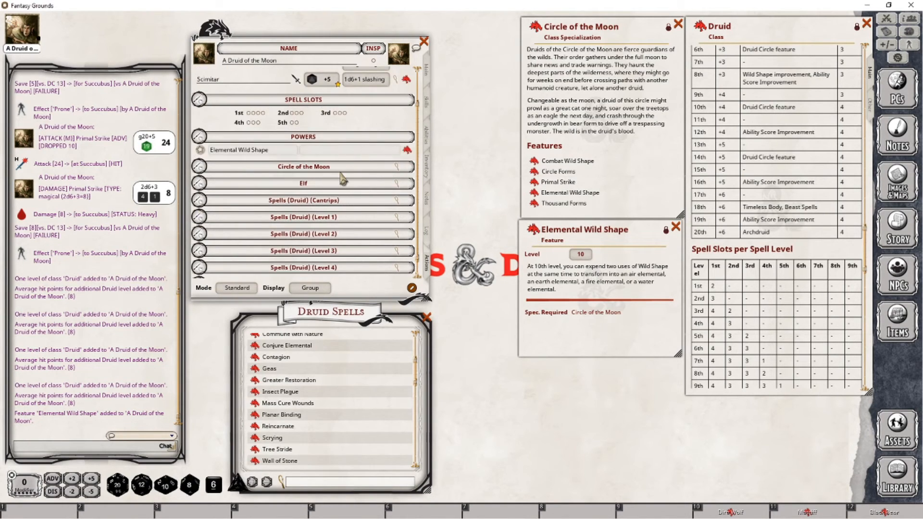
- Assign the Elemental Wild Shape power to the Circle of the Moon group
click(318, 151)
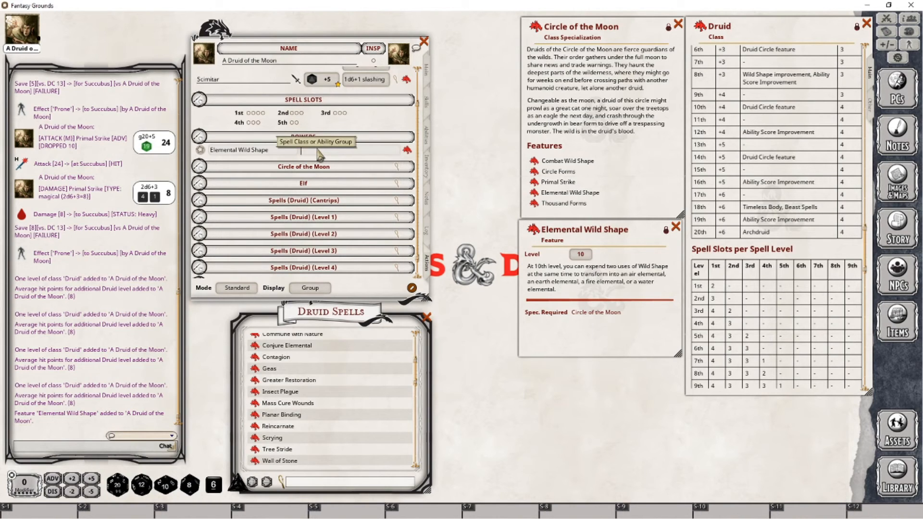
text(Circle of the Moon)
key(Tab)
click(337, 152)
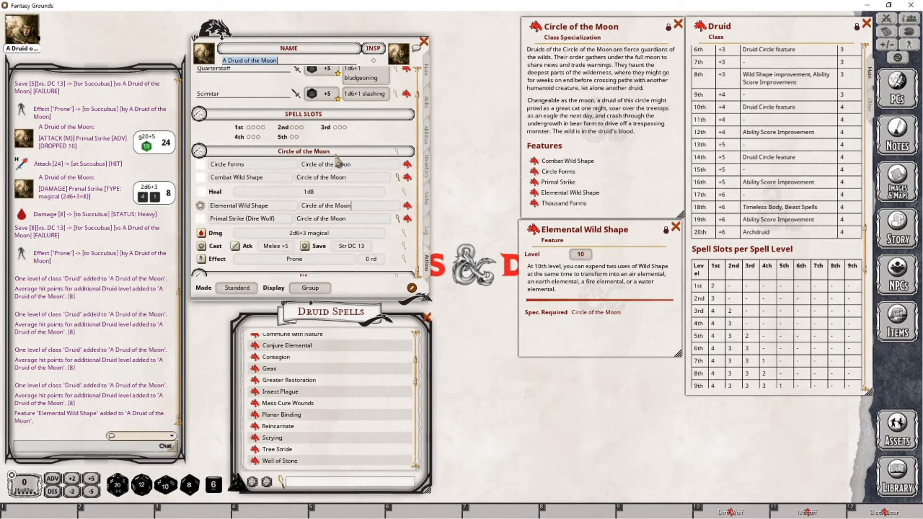
scroll(315, 202, down, 1)
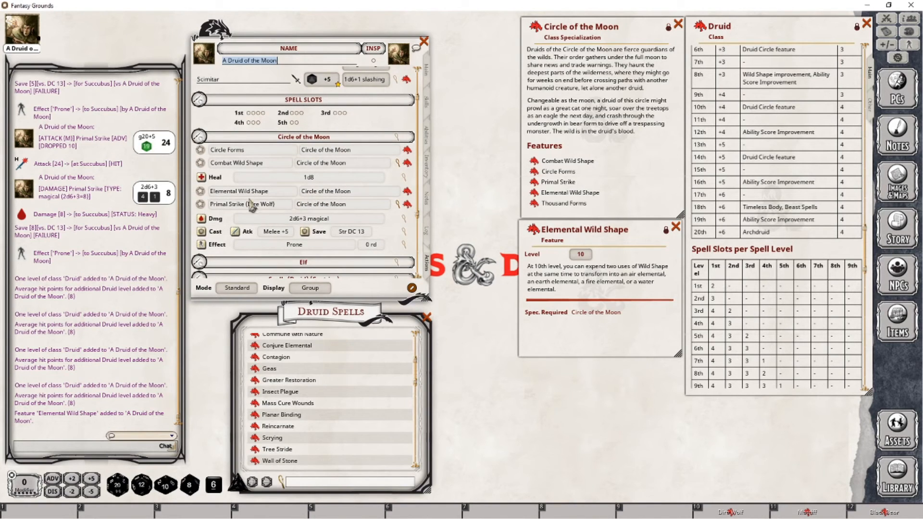
- Post the Elemental Wild Shape power and its link to the chat and review the character's feature list
click(202, 192)
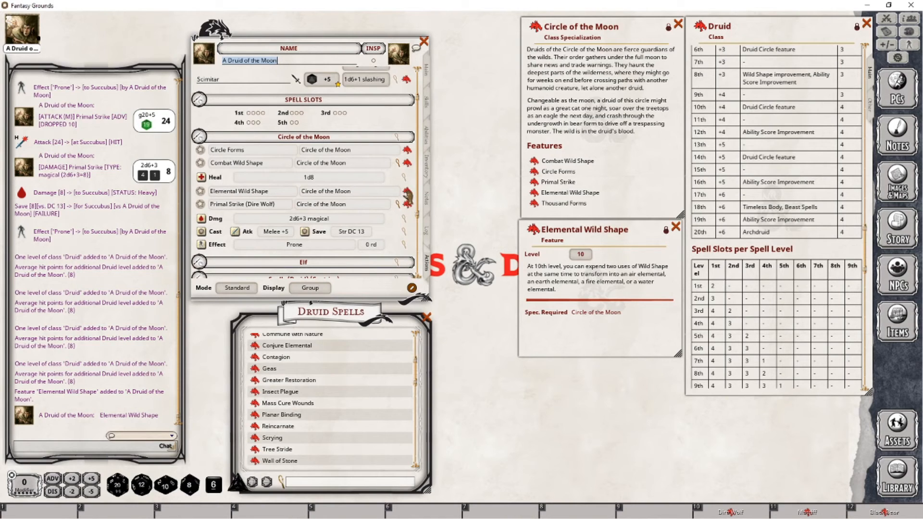
drag(408, 196, 140, 289)
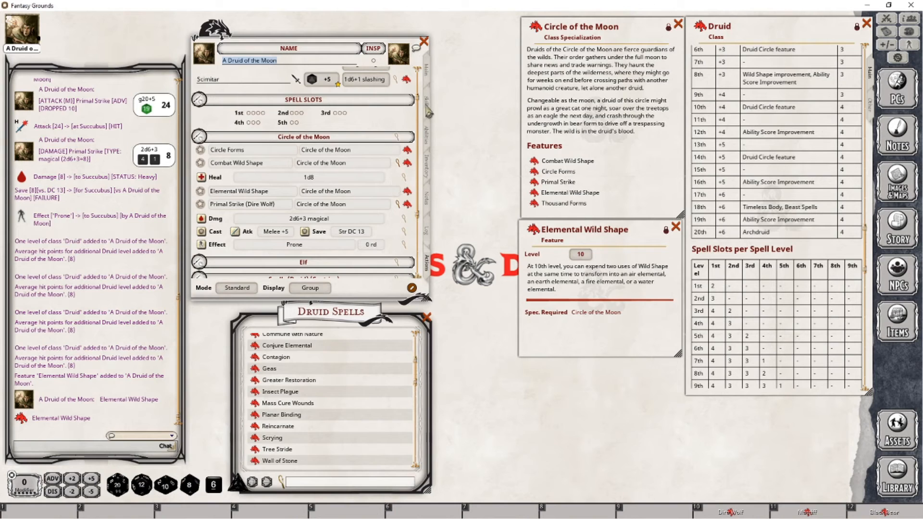
click(427, 131)
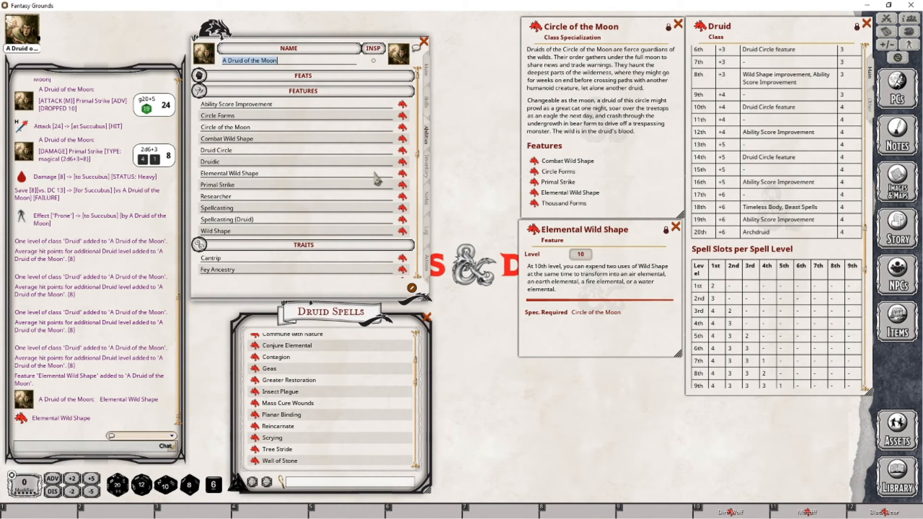
click(430, 261)
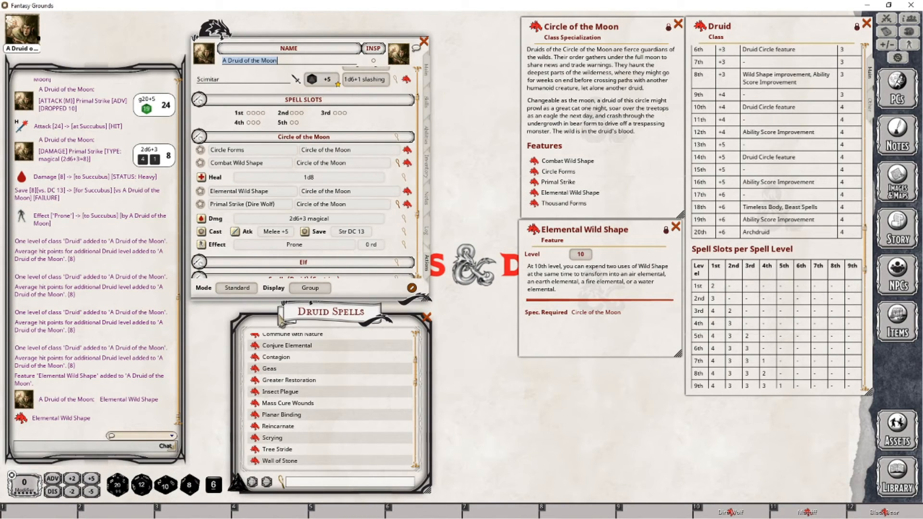
- Review the Druid class's spell slot table and add the eleventh Druid level to the character
scroll(331, 249, down, 4)
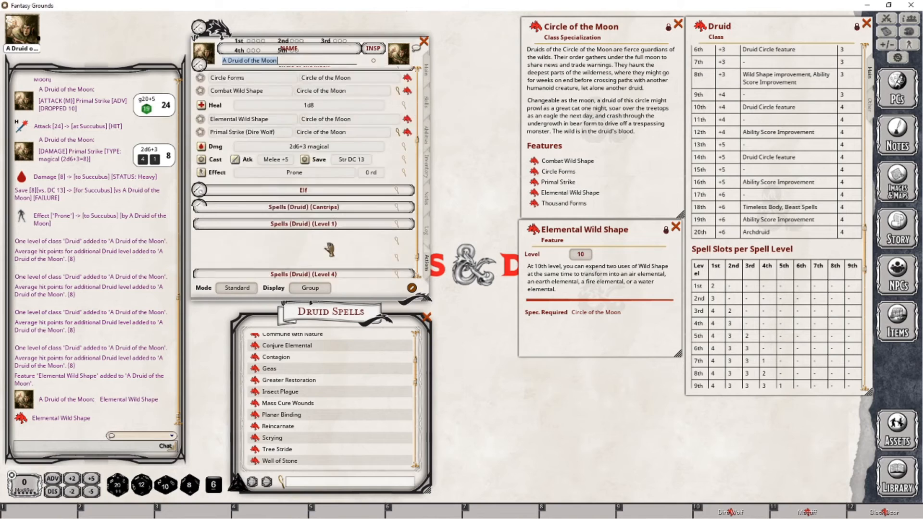
scroll(249, 269, down, 2)
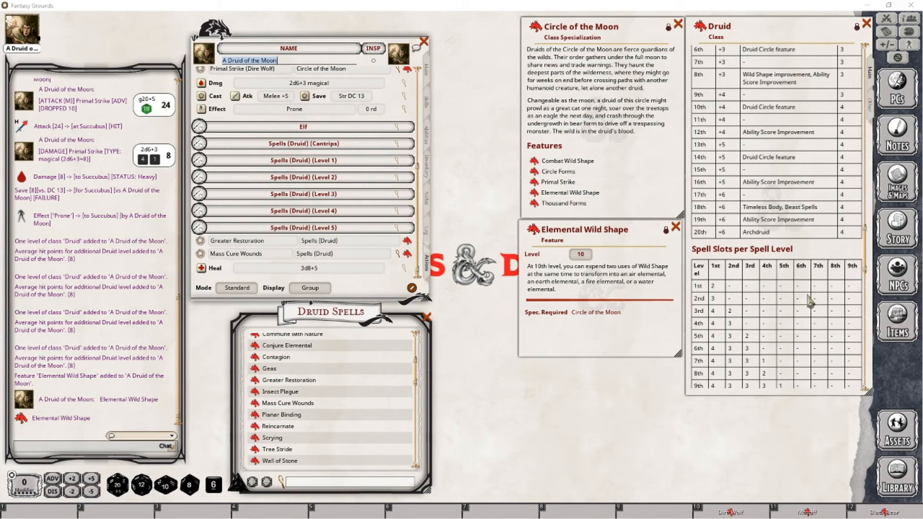
scroll(809, 301, down, 3)
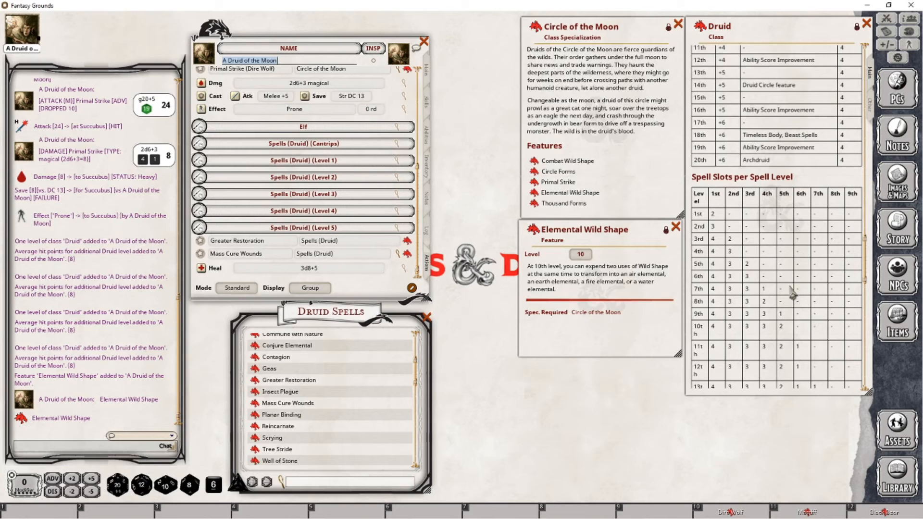
scroll(336, 368, up, 2)
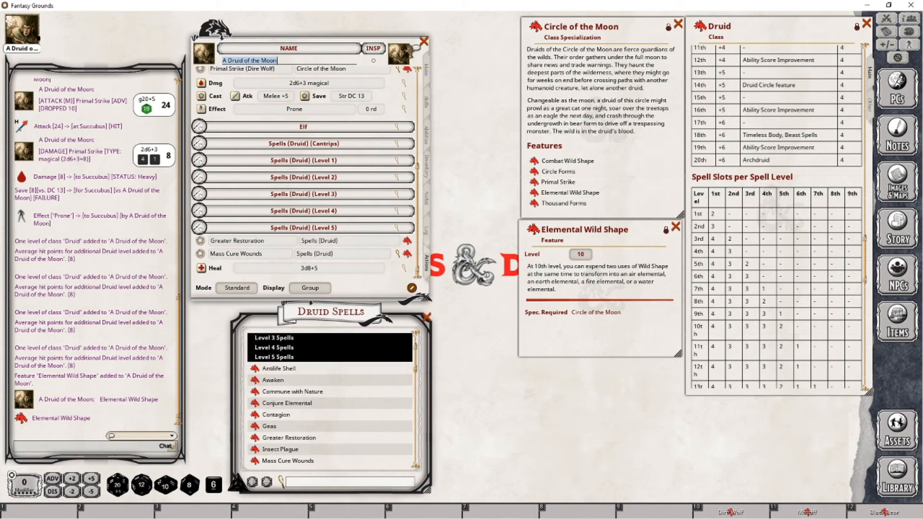
click(428, 74)
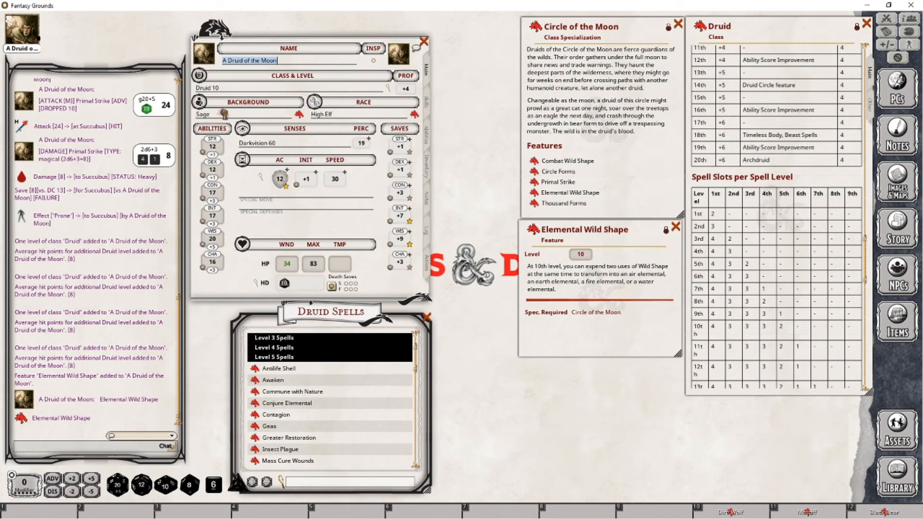
drag(220, 91, 220, 92)
scroll(368, 422, down, 1)
scroll(368, 422, up, 1)
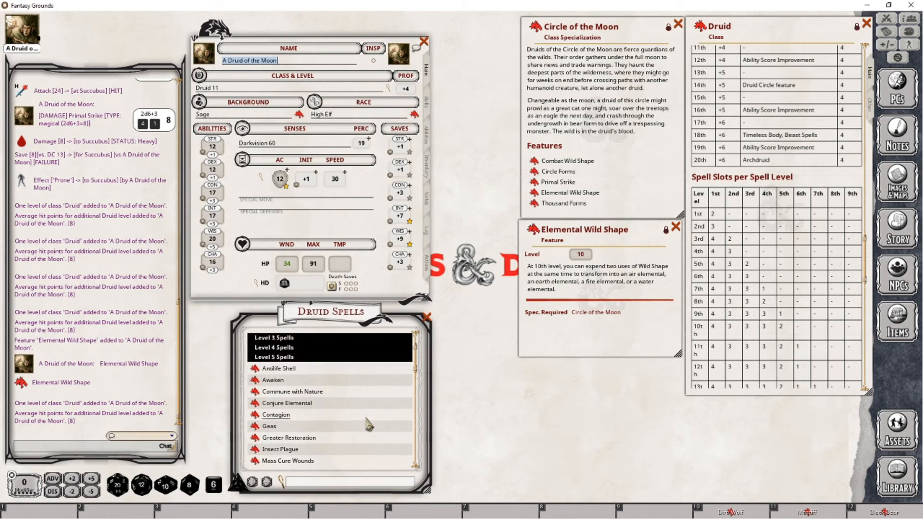
- Add Heal to the druid's level 6 spells, mark it as prepared, and collapse the level 5 spell group
scroll(283, 366, down, 4)
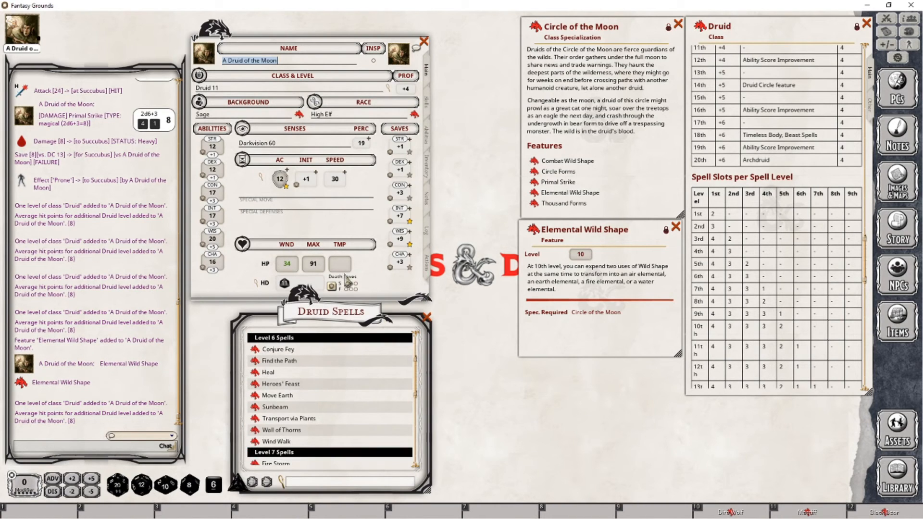
click(427, 264)
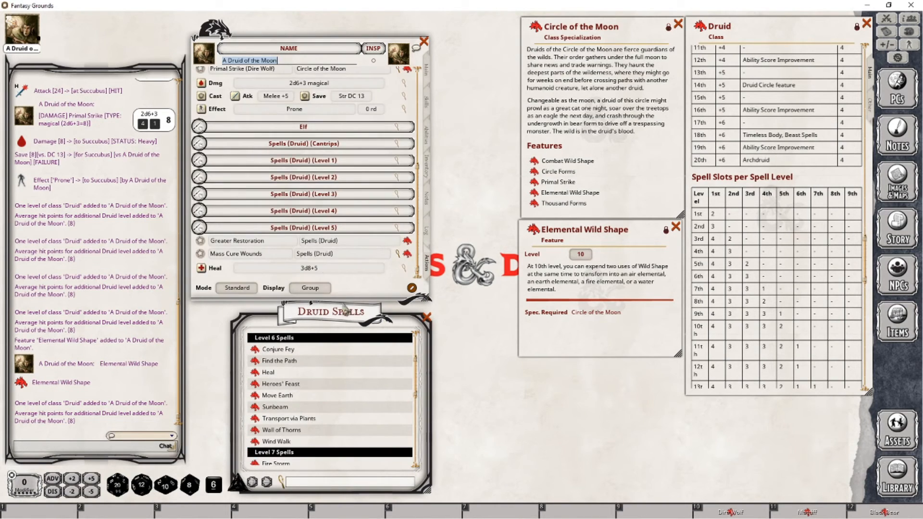
mouse_move(266, 373)
mouse_down()
mouse_move(267, 253)
mouse_move(234, 244)
mouse_up()
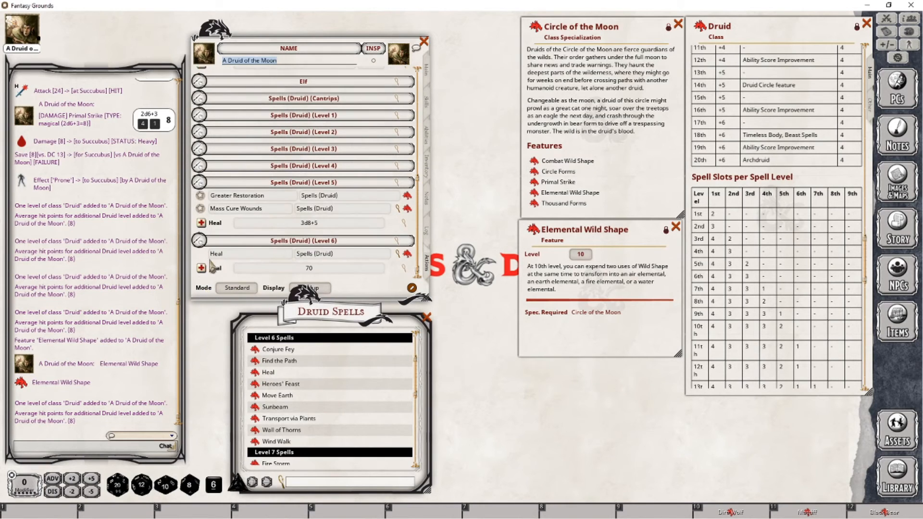
click(236, 288)
scroll(219, 269, down, 2)
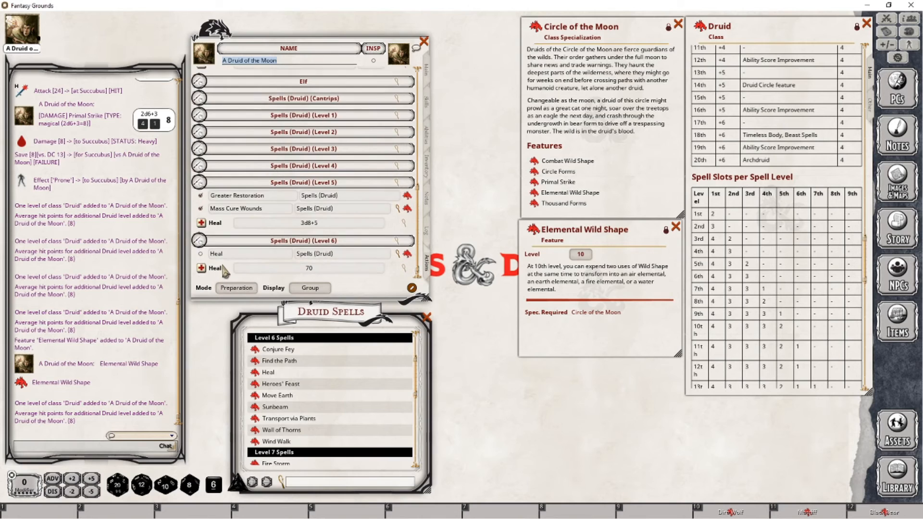
click(201, 254)
click(201, 184)
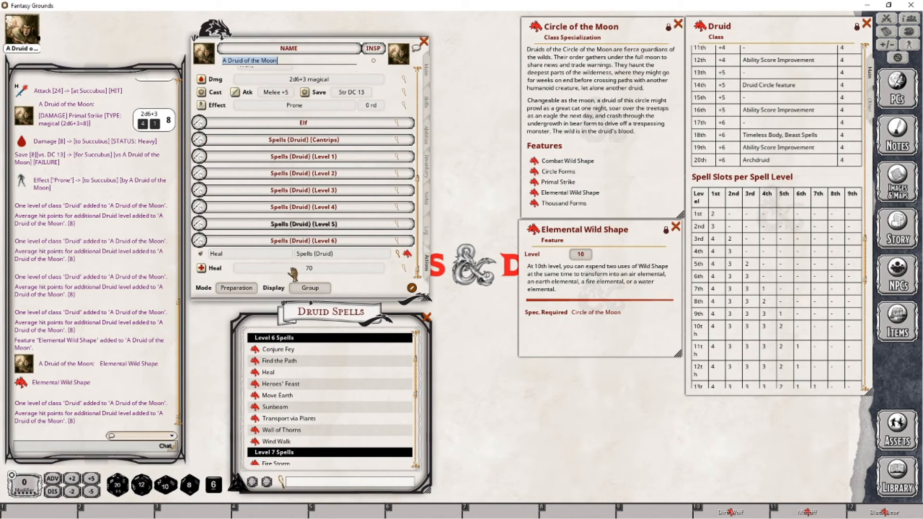
- Check the character's spell slots in preparation mode and add the twelfth Druid level
scroll(293, 274, up, 5)
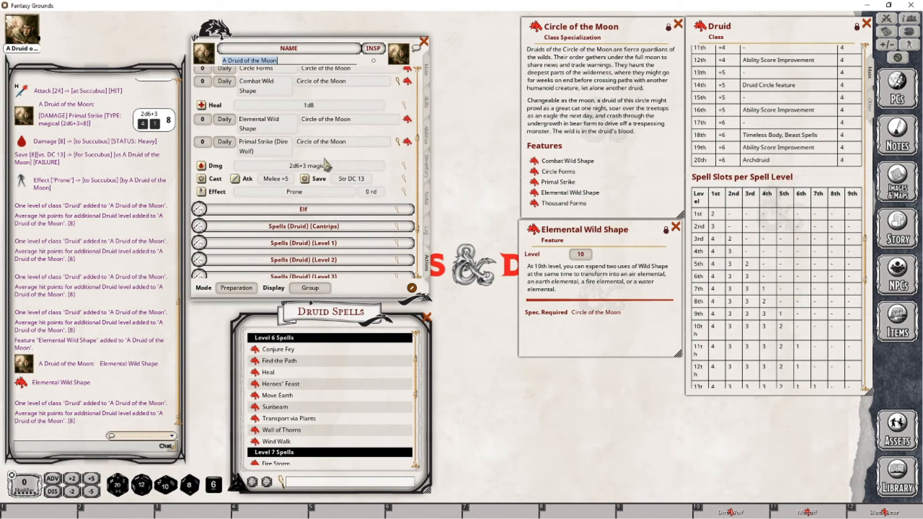
scroll(322, 238, up, 3)
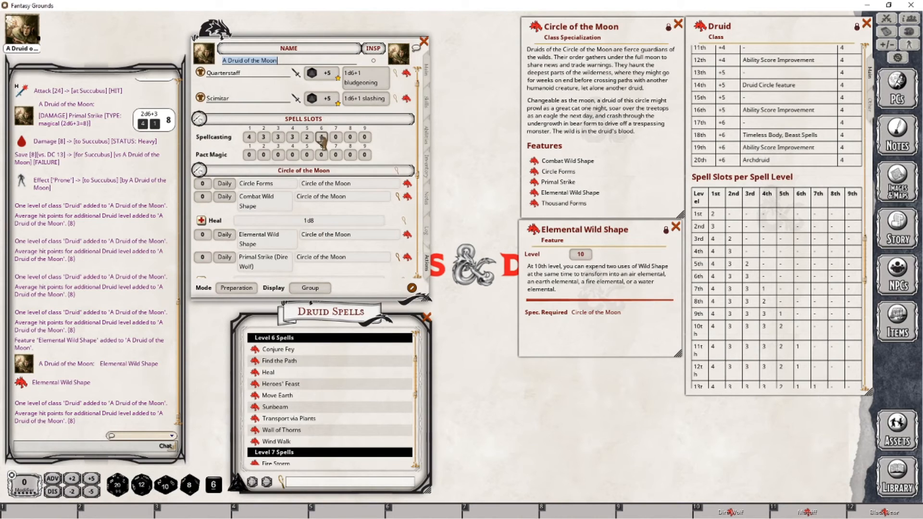
scroll(324, 210, down, 8)
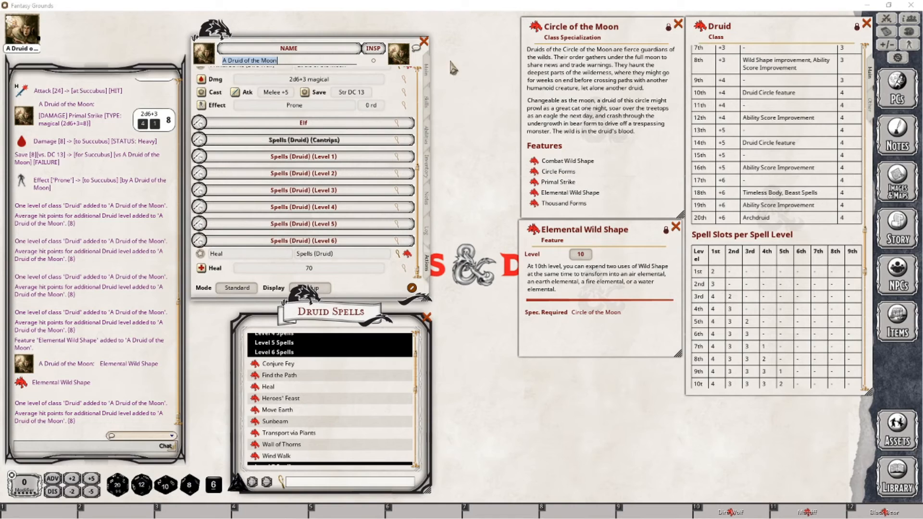
click(427, 70)
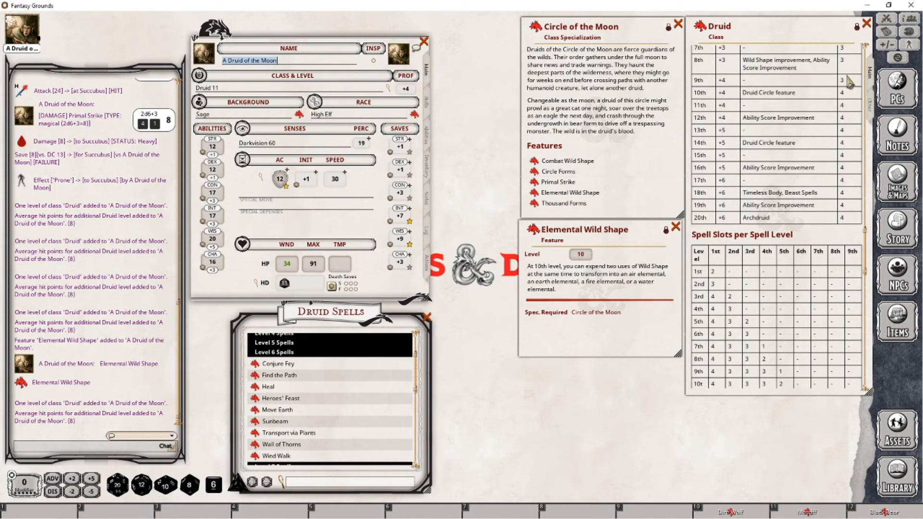
drag(205, 89, 206, 89)
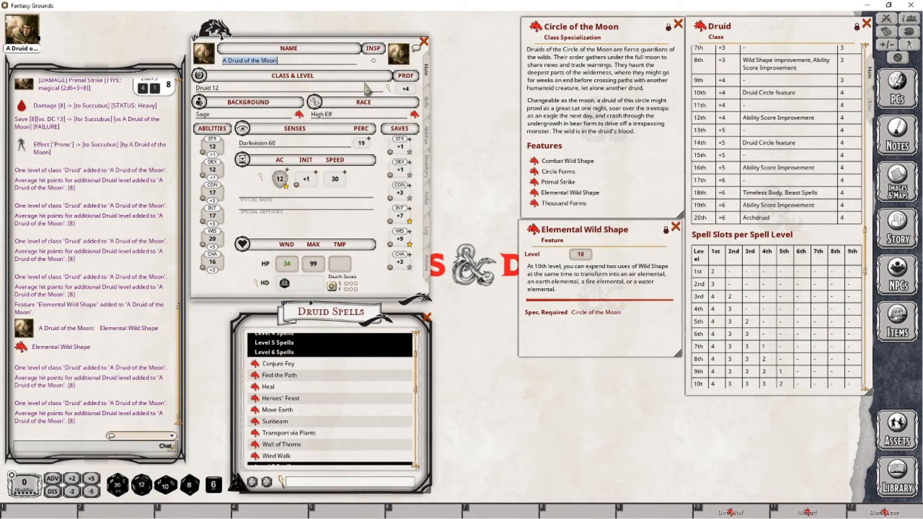
- Read the full description of the level 6 spell Move Earth and close it
click(431, 270)
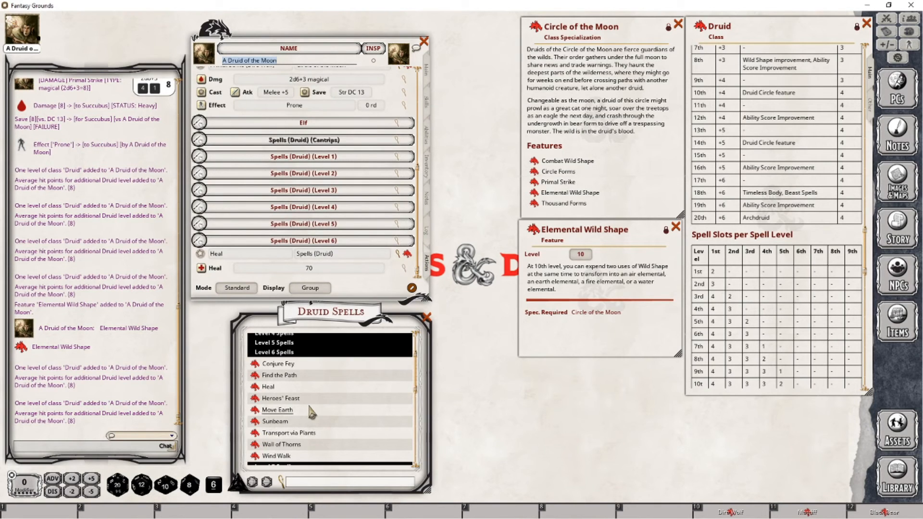
scroll(313, 409, down, 1)
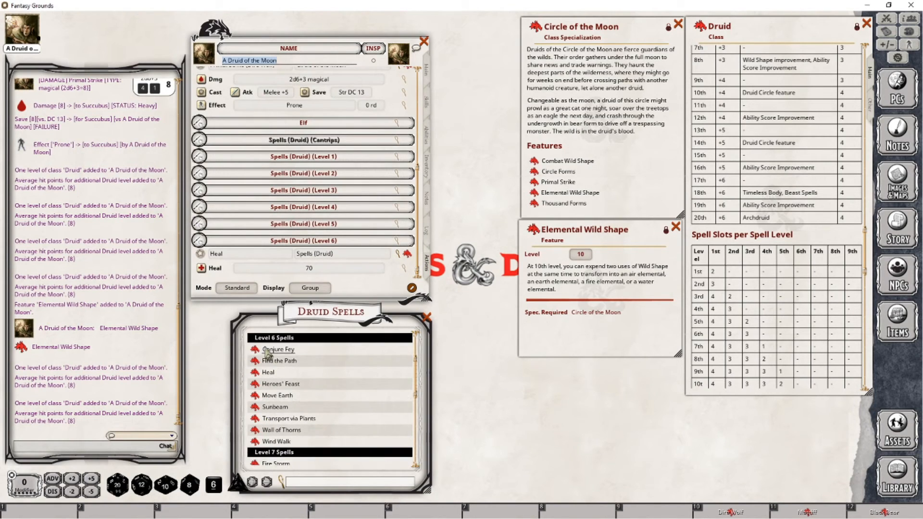
click(276, 396)
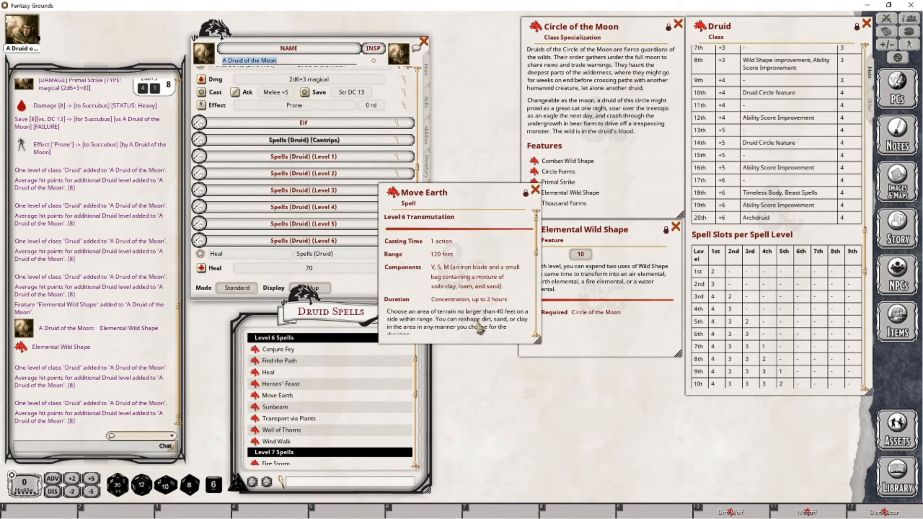
scroll(483, 301, down, 5)
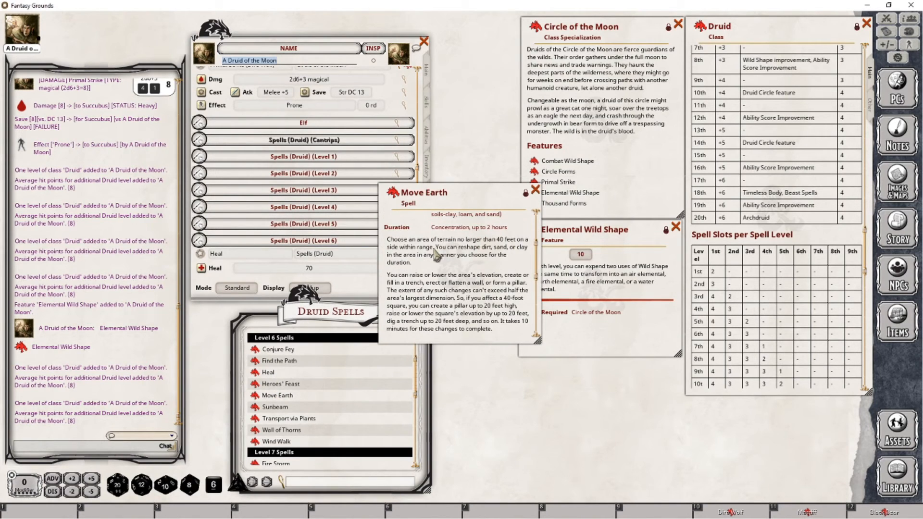
scroll(467, 267, down, 1)
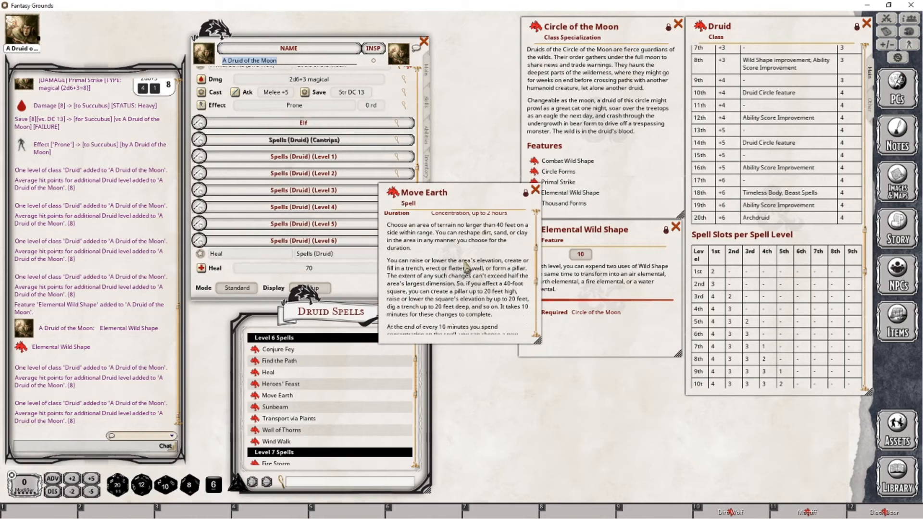
scroll(467, 267, down, 1)
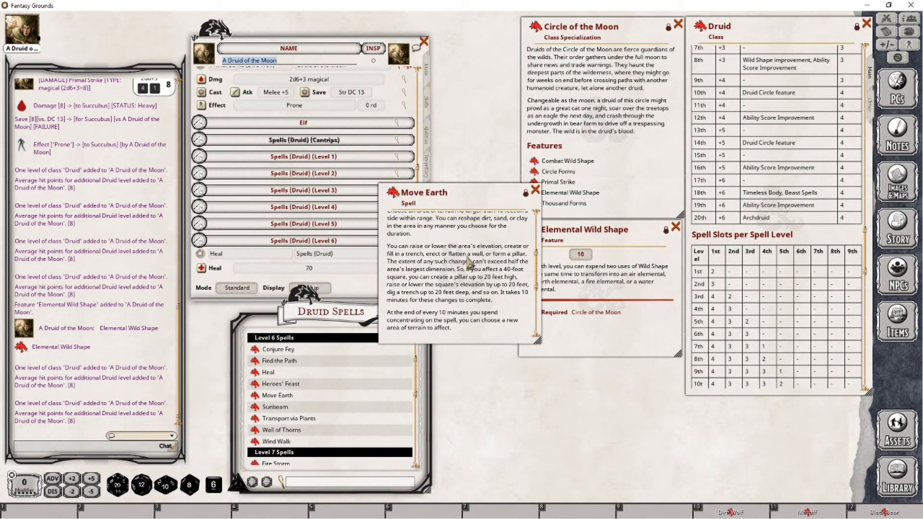
scroll(470, 262, down, 2)
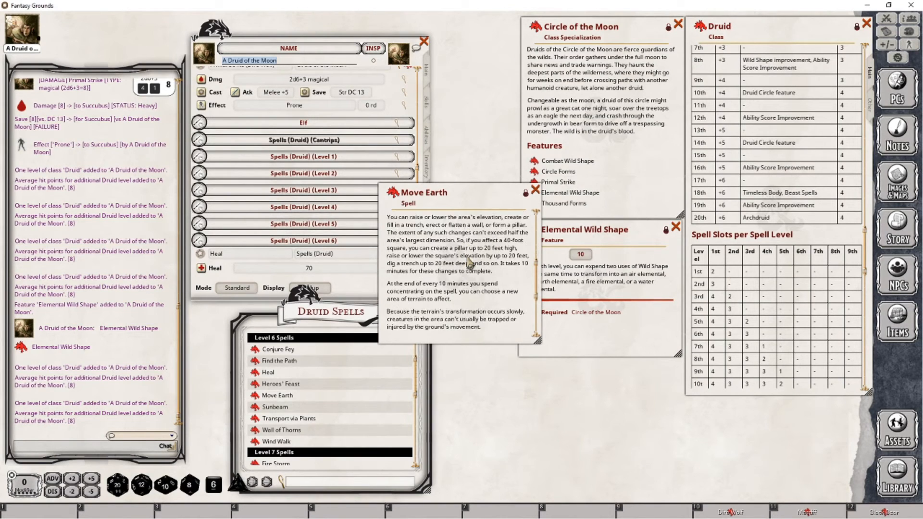
click(535, 190)
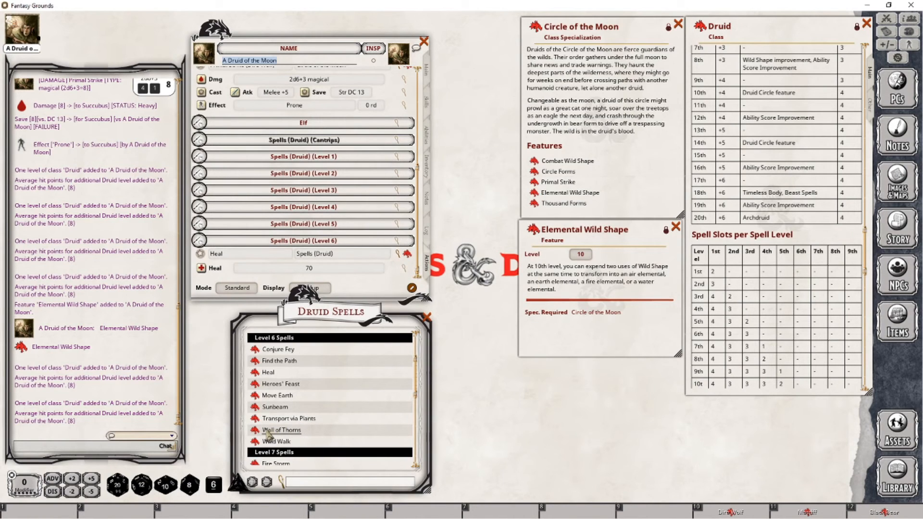
- Add Wall of Thorns to the druid's level 6 spells as a prepared spell and return to the main character sheet
drag(255, 431, 275, 269)
click(237, 287)
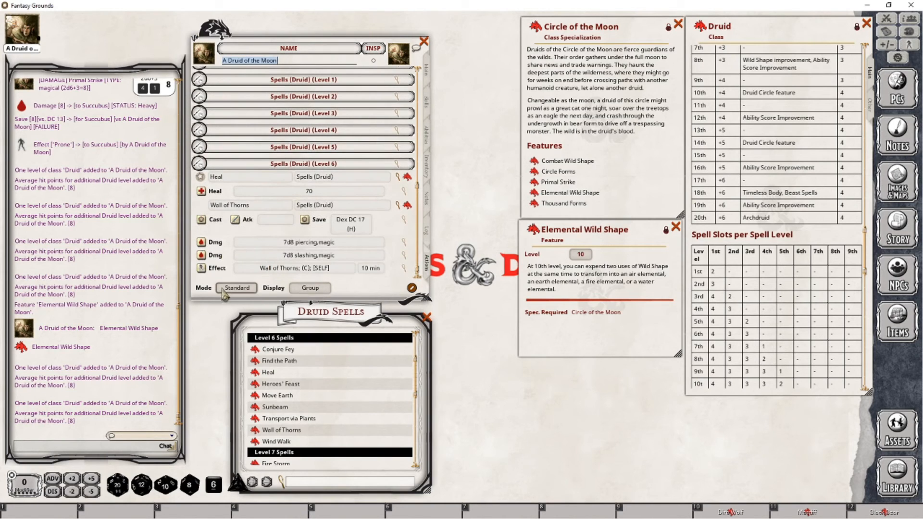
click(426, 71)
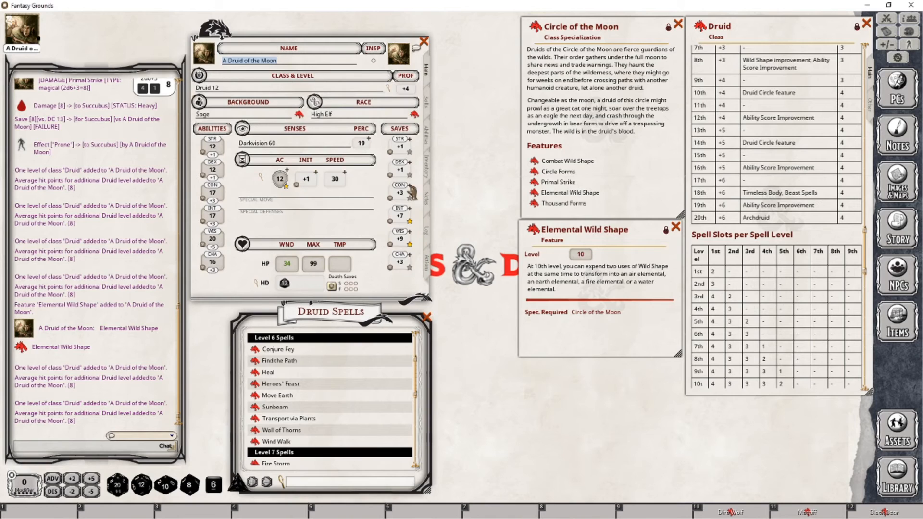
click(431, 269)
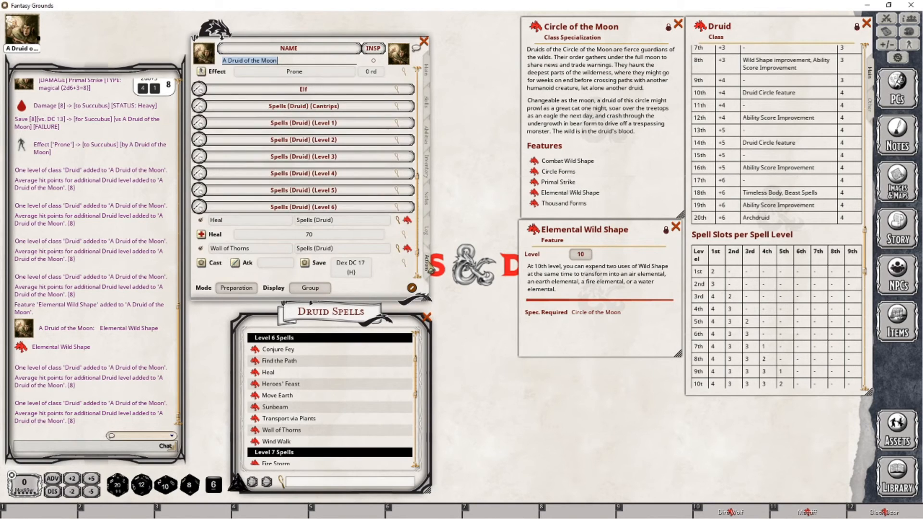
click(433, 77)
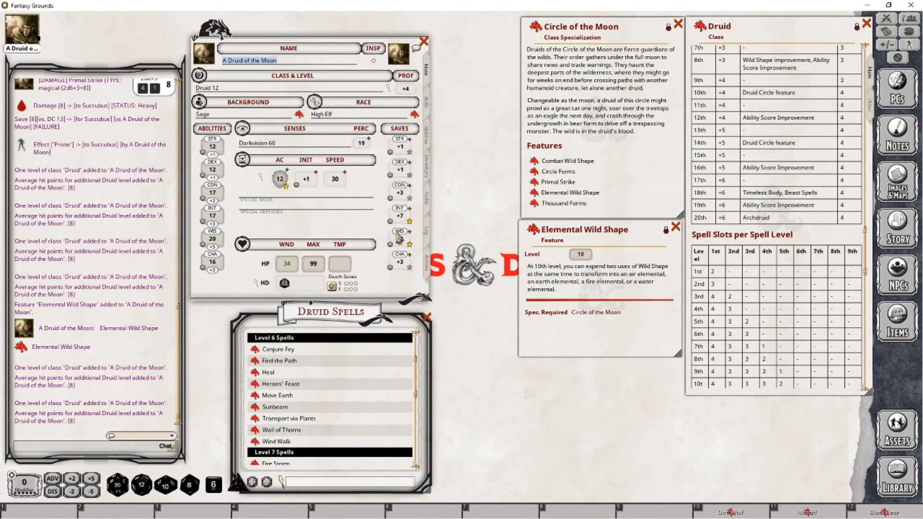
- Raise the druid's Constitution to 19 for the level 12 ability increase, with maximum hit points of 111 and wounds cleared
click(218, 196)
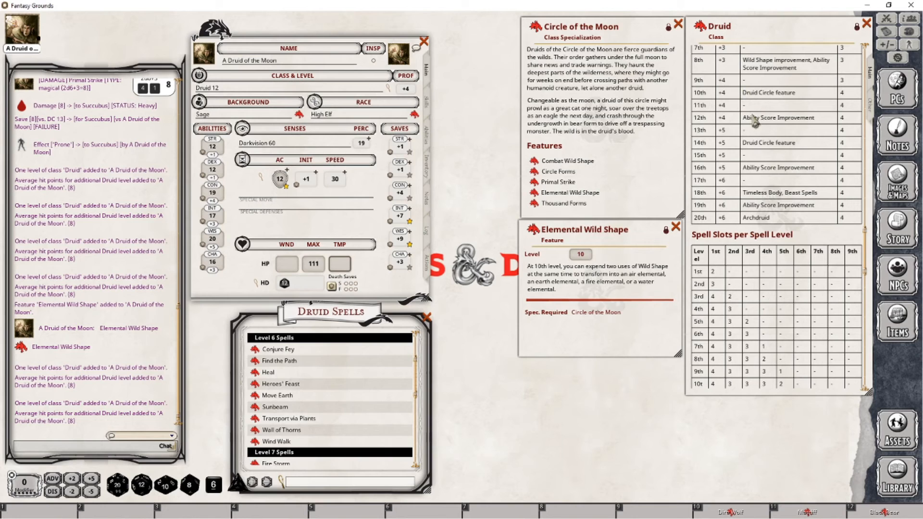
- Examine the Druid class table's spell slots per level, from level 12 up to level 20
scroll(777, 216, down, 5)
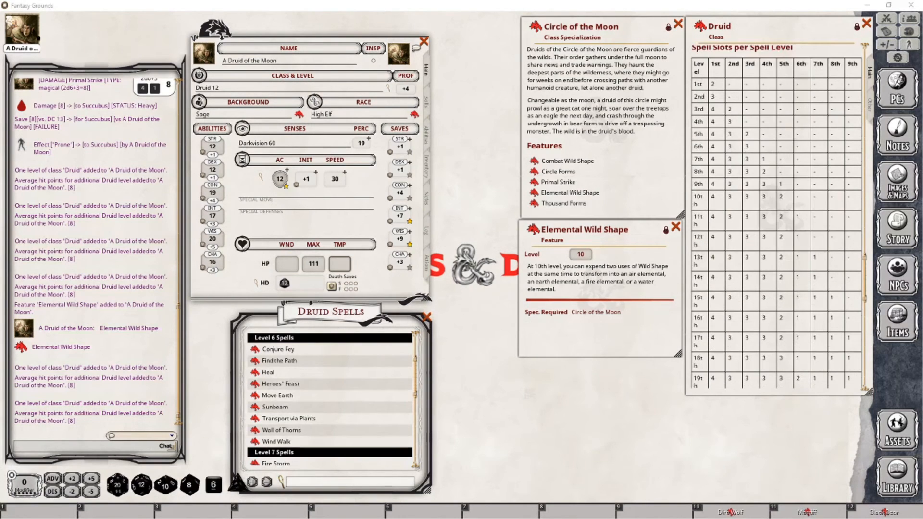
scroll(817, 269, up, 4)
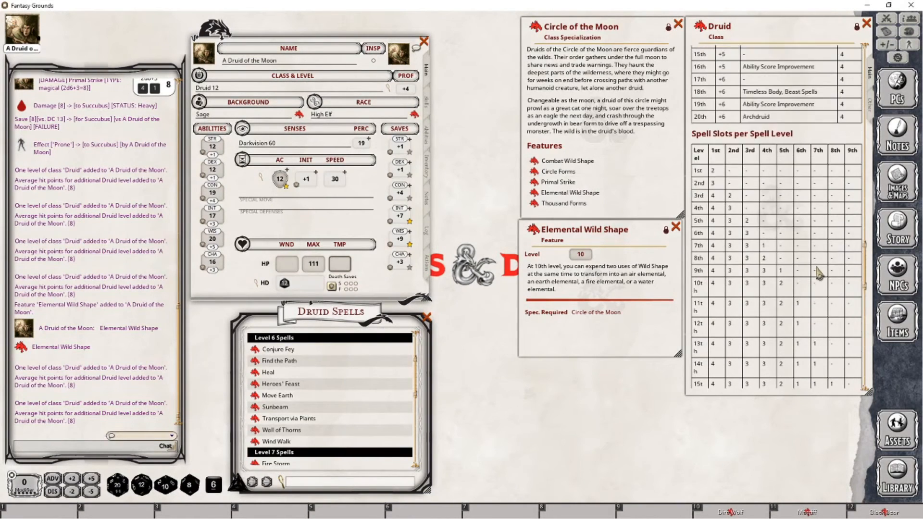
scroll(782, 332, down, 4)
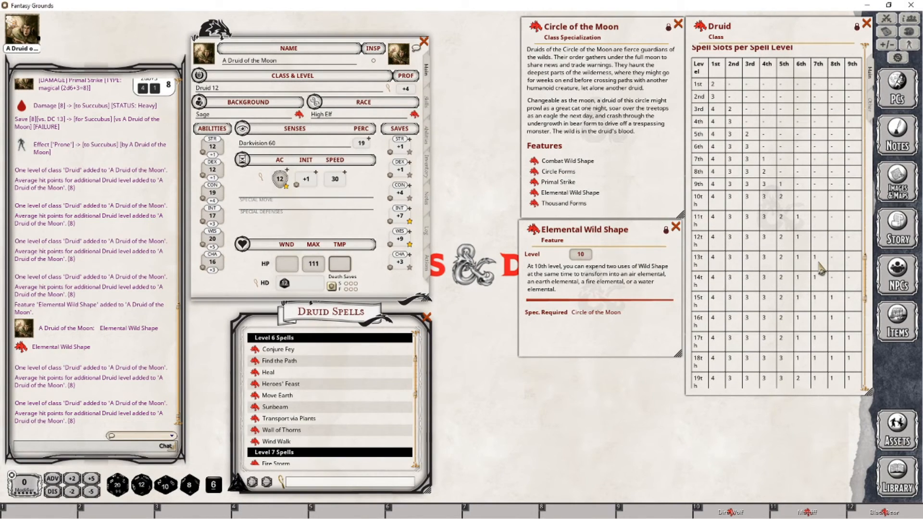
scroll(821, 270, down, 2)
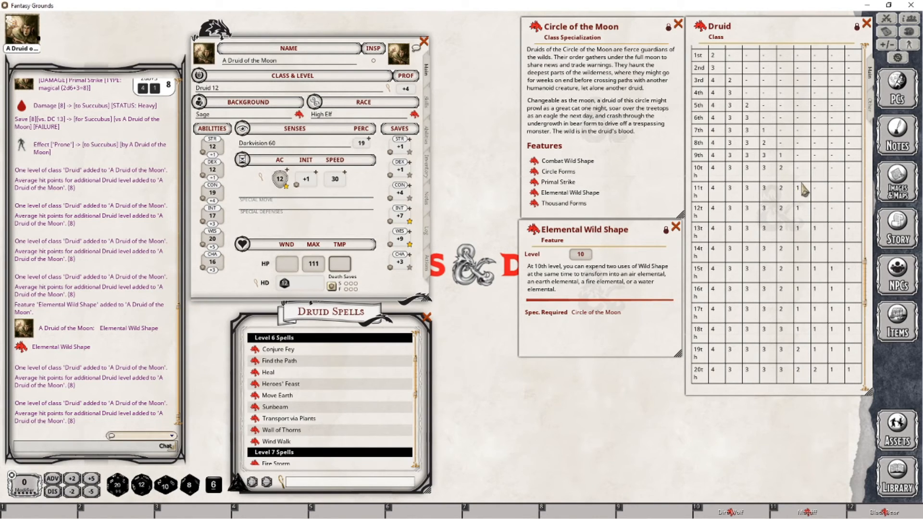
scroll(819, 148, up, 2)
scroll(813, 281, down, 2)
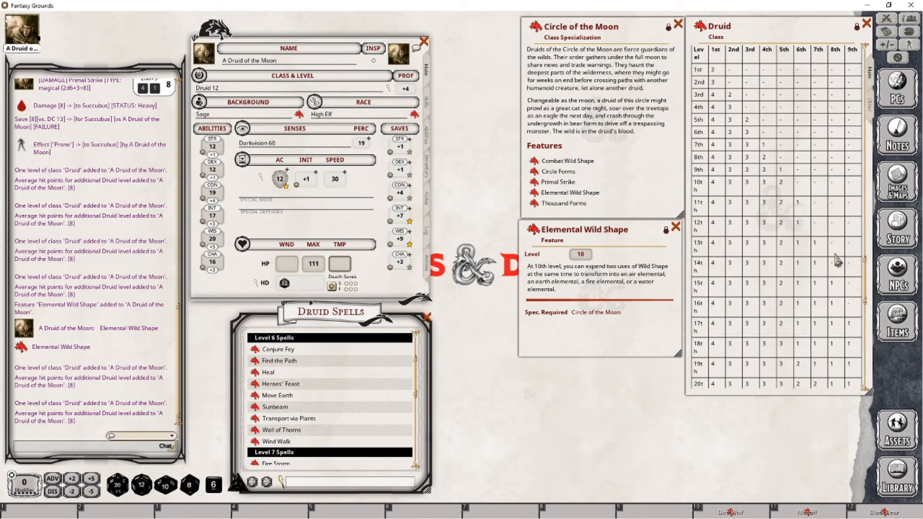
scroll(827, 279, down, 2)
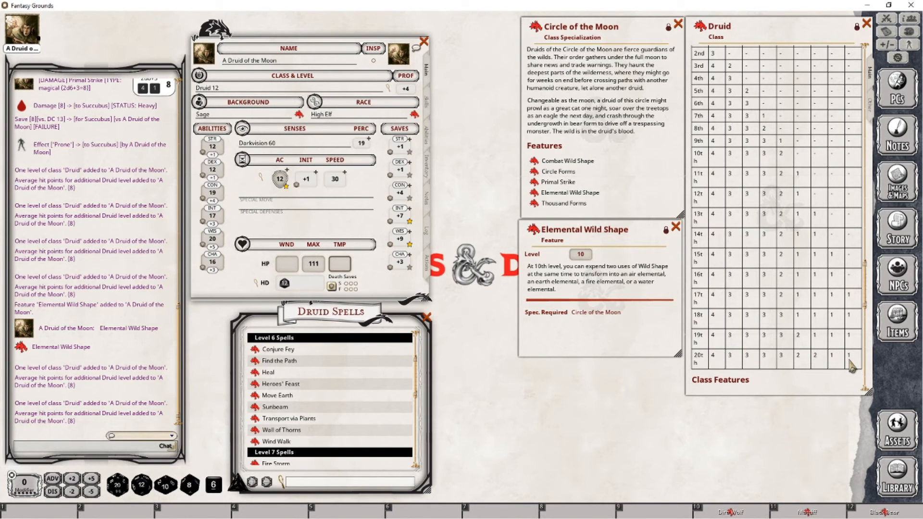
scroll(819, 373, up, 3)
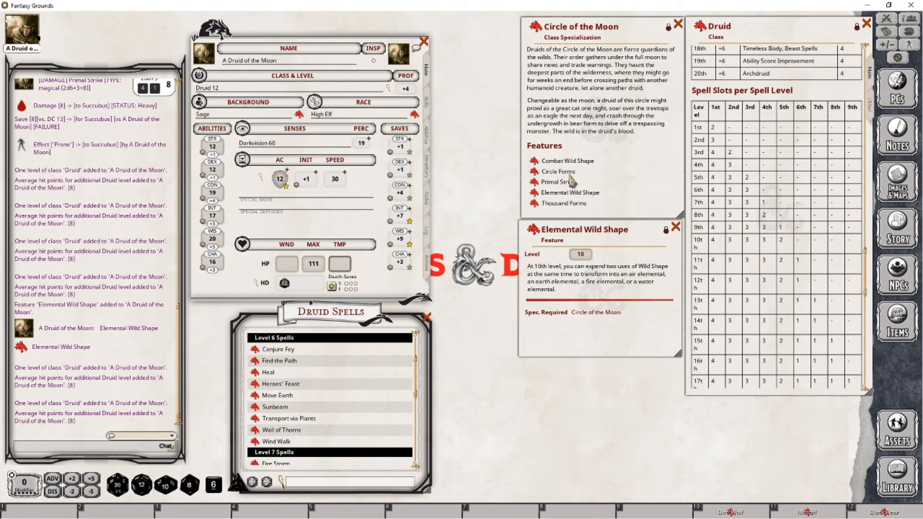
- Add the thirteenth Druid level to the character and add Fire Storm to the level 7 spells
drag(702, 29, 214, 90)
click(428, 267)
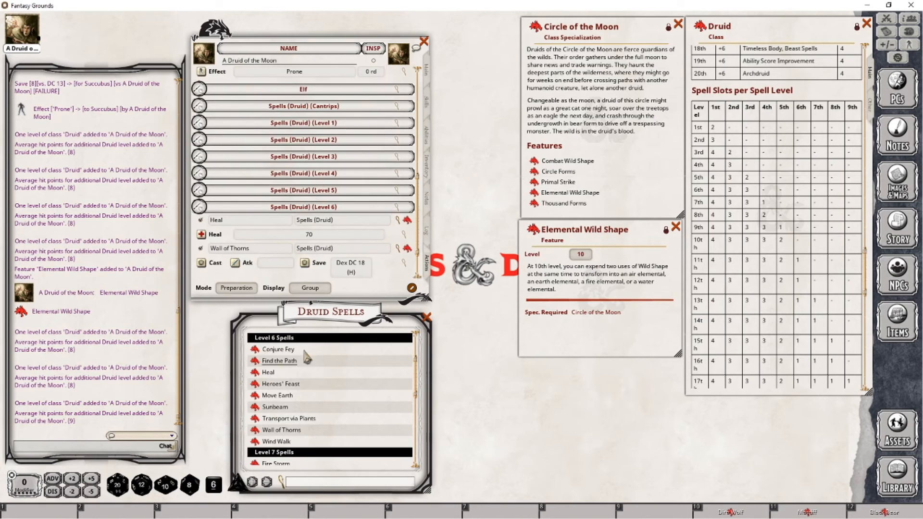
click(281, 338)
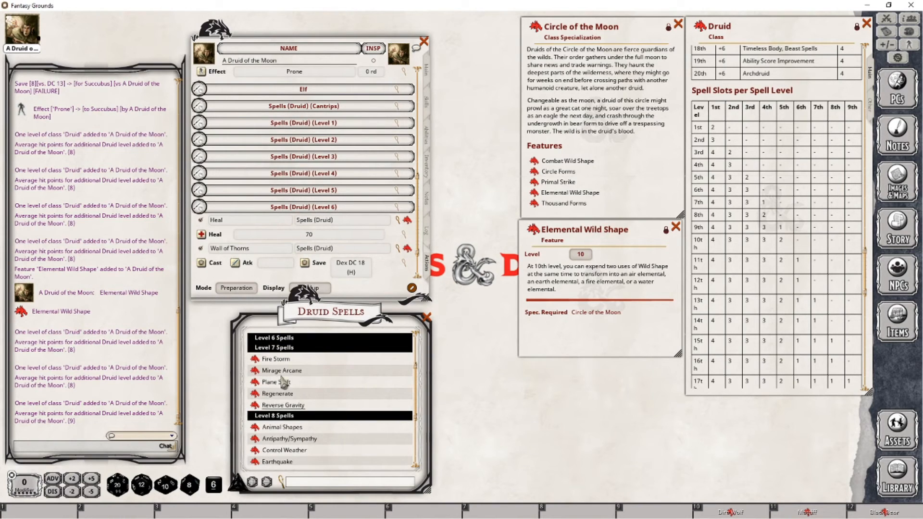
click(240, 288)
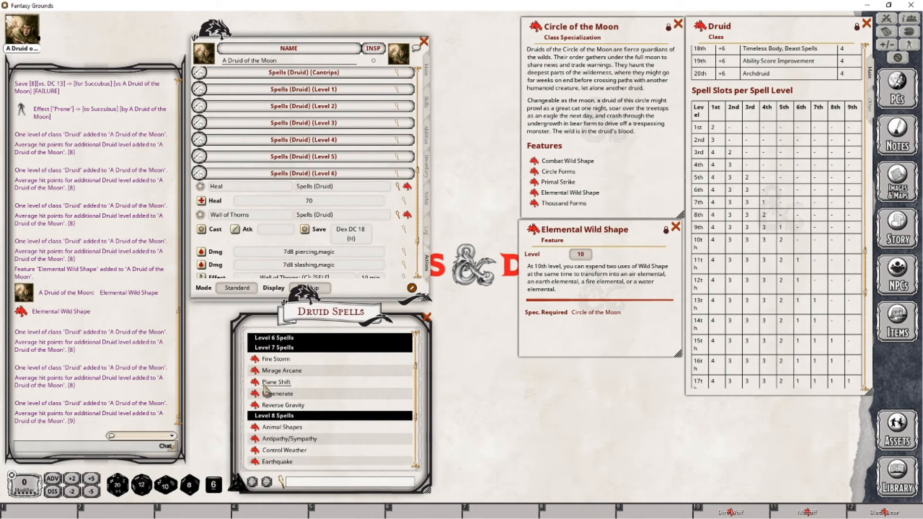
drag(205, 182, 205, 182)
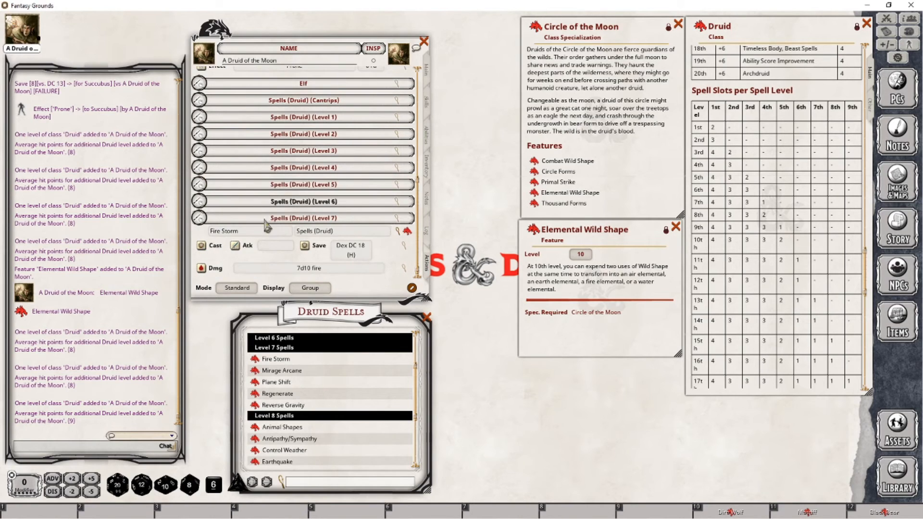
- Close the Elemental Wild Shape description, check the class table for the level 14 feature and open Thousand Forms
click(676, 228)
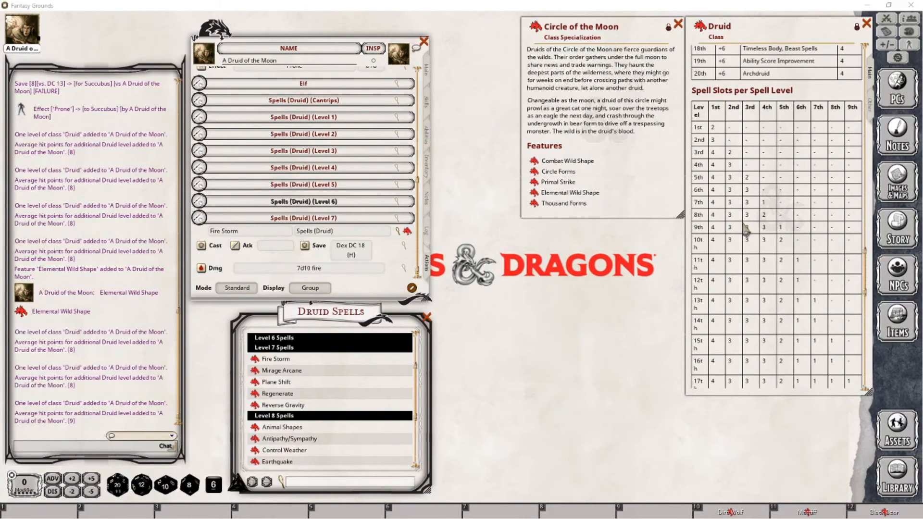
click(776, 237)
scroll(775, 237, up, 3)
scroll(775, 237, up, 1)
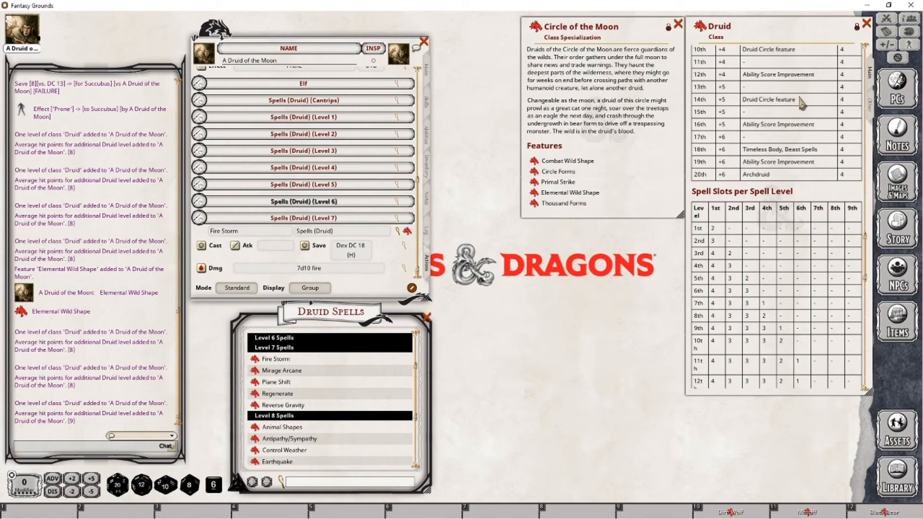
click(534, 204)
scroll(778, 266, down, 7)
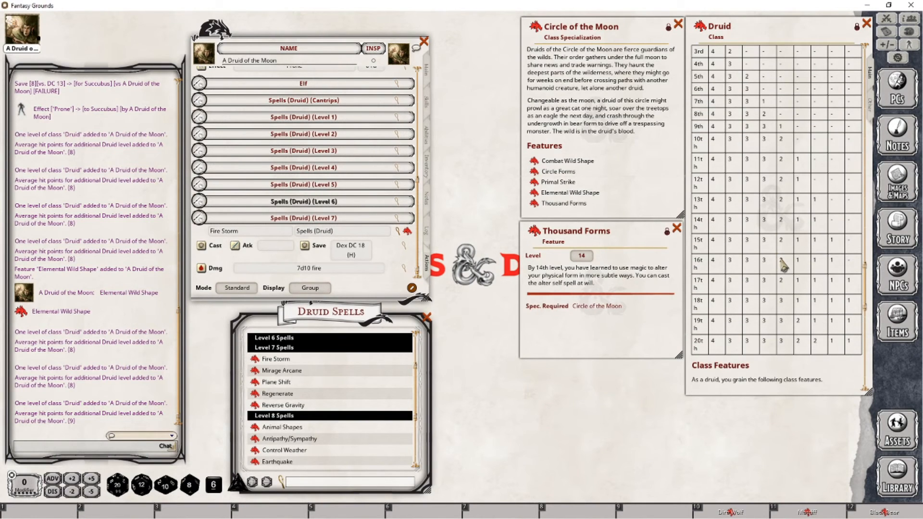
- Mark Fire Storm as prepared and add Reverse Gravity to the druid's level 7 spells as a prepared spell
click(231, 288)
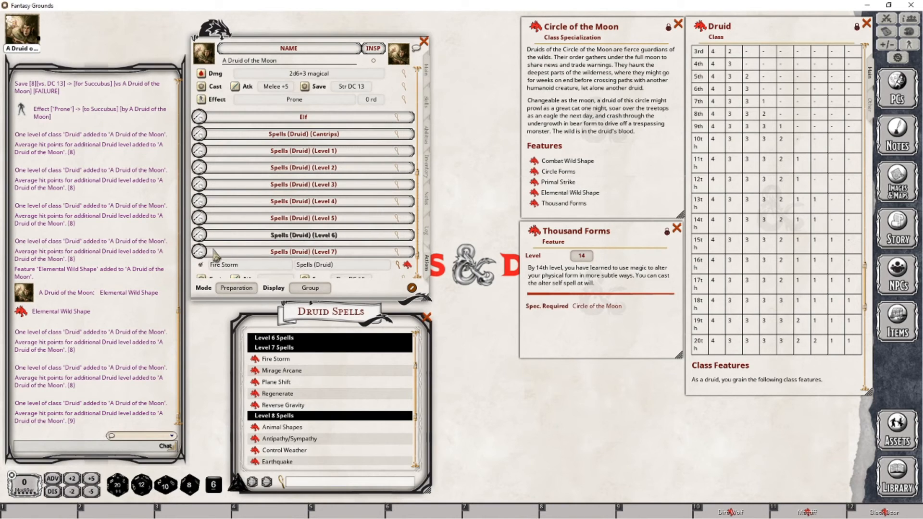
click(231, 288)
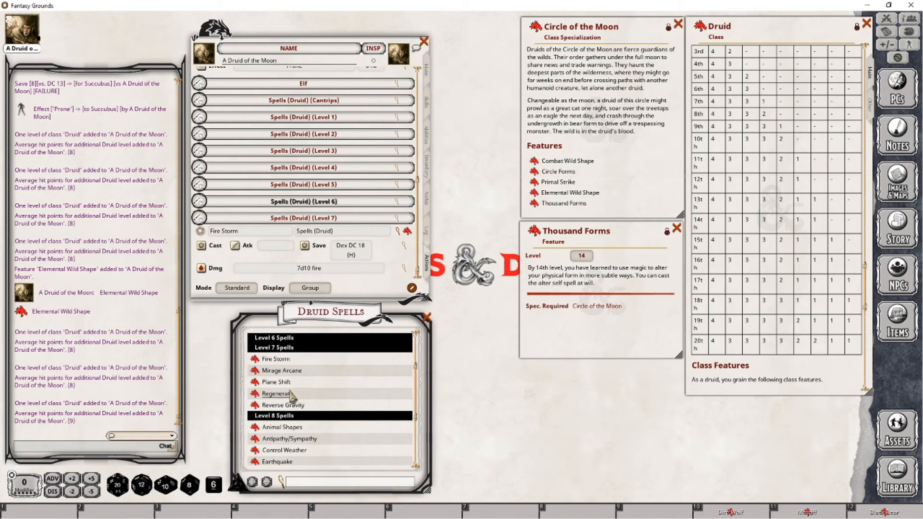
drag(267, 410, 274, 224)
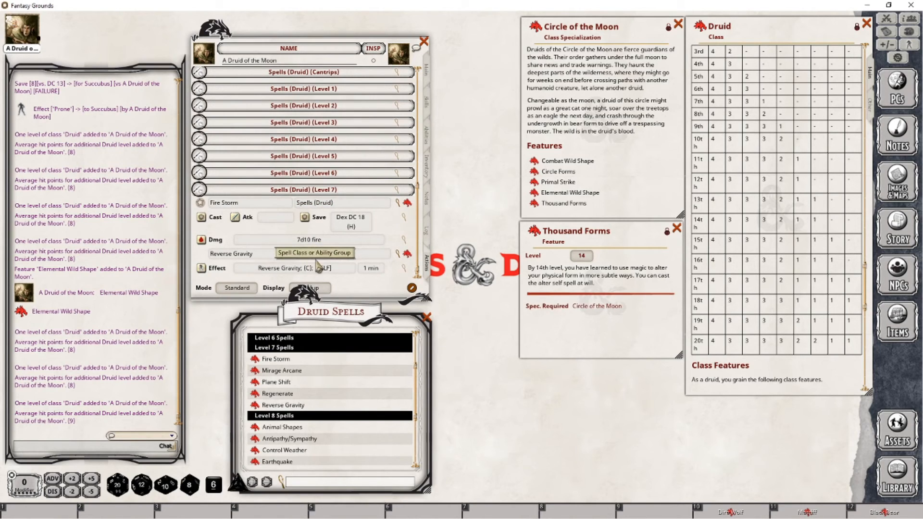
click(237, 288)
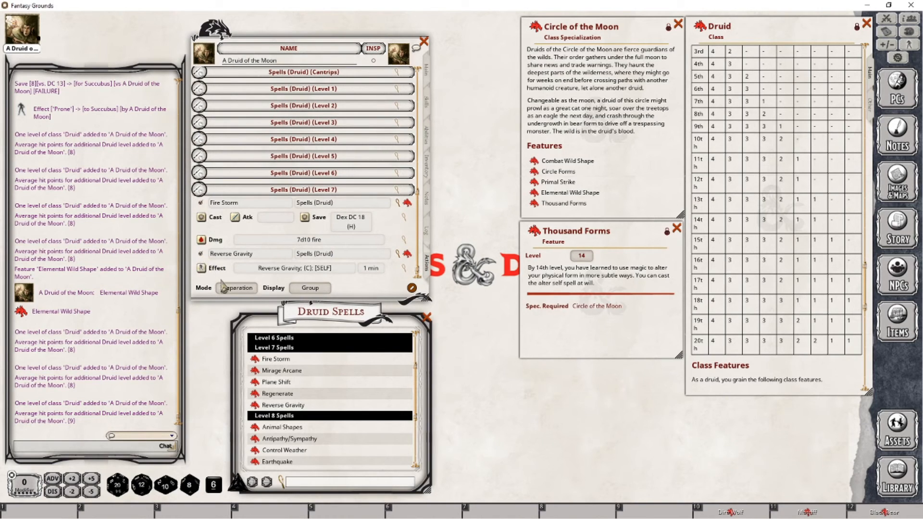
click(231, 289)
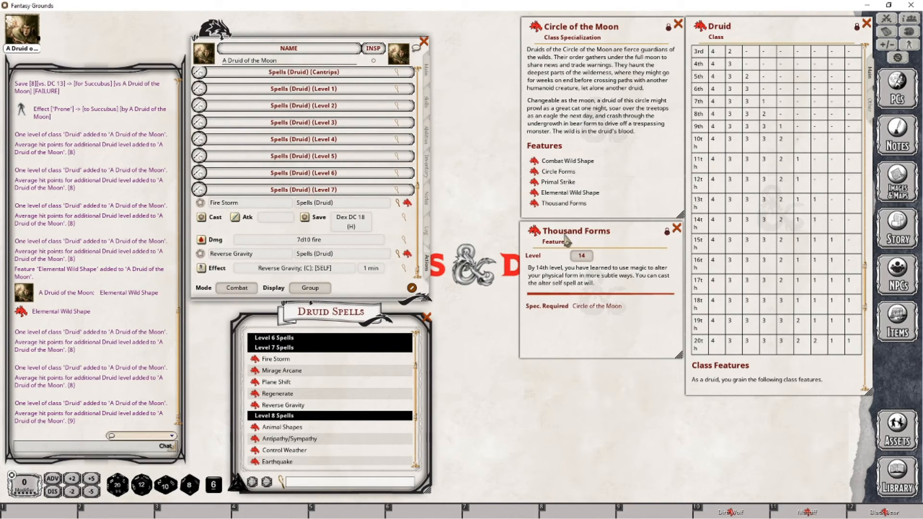
- Add the Thousand Forms feature to the character's powers and set its ability group to "circle of the moon"
click(253, 481)
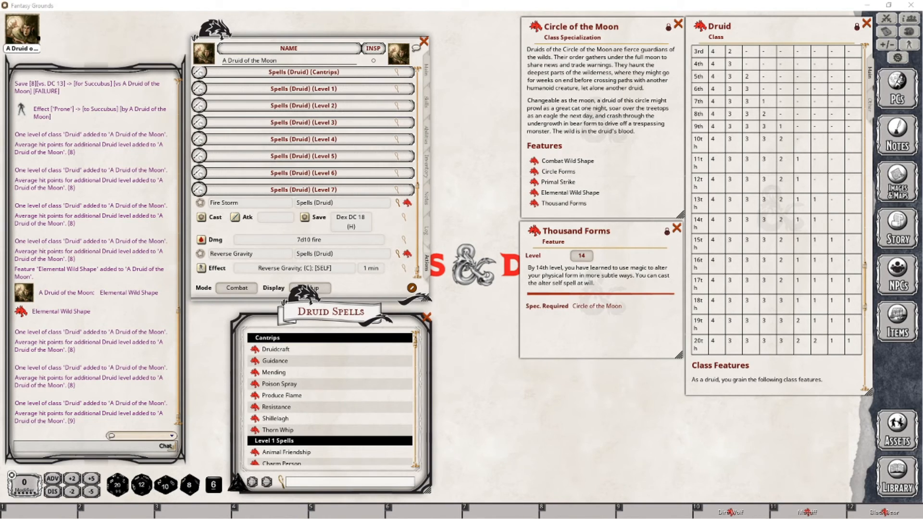
click(372, 179)
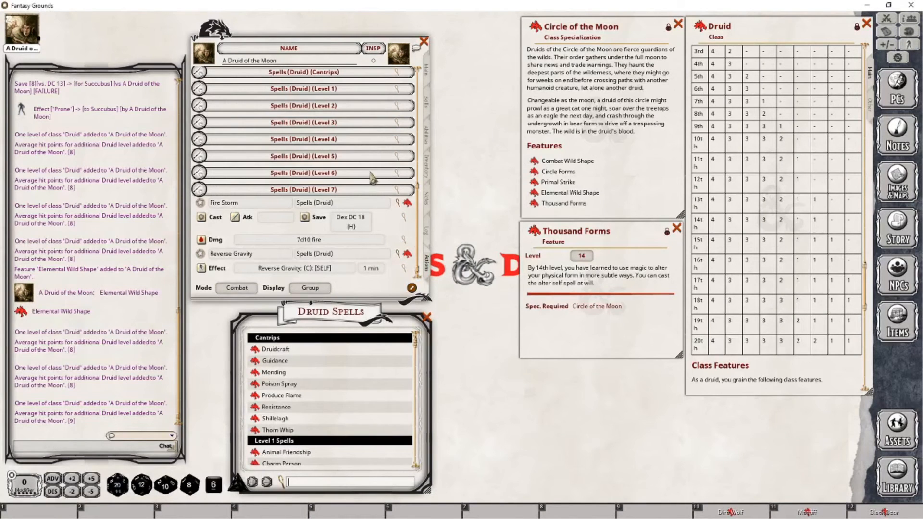
scroll(327, 144, up, 5)
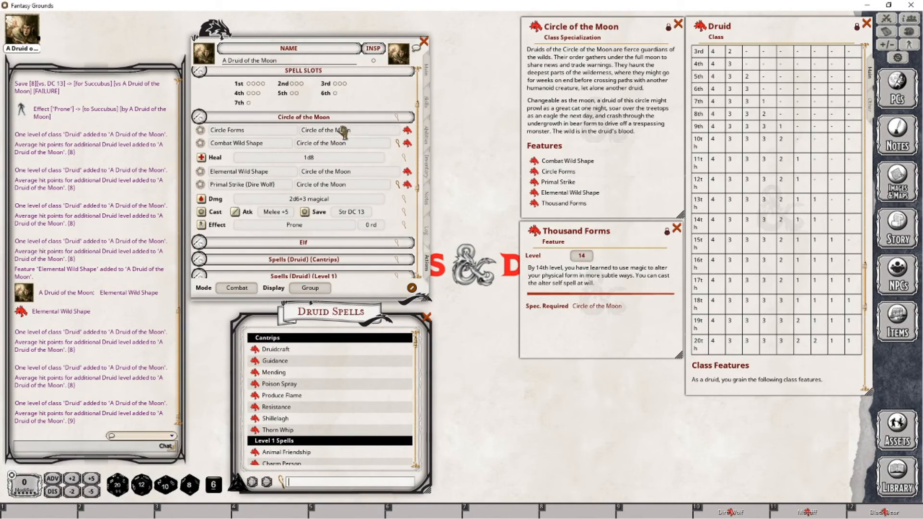
drag(533, 233, 322, 210)
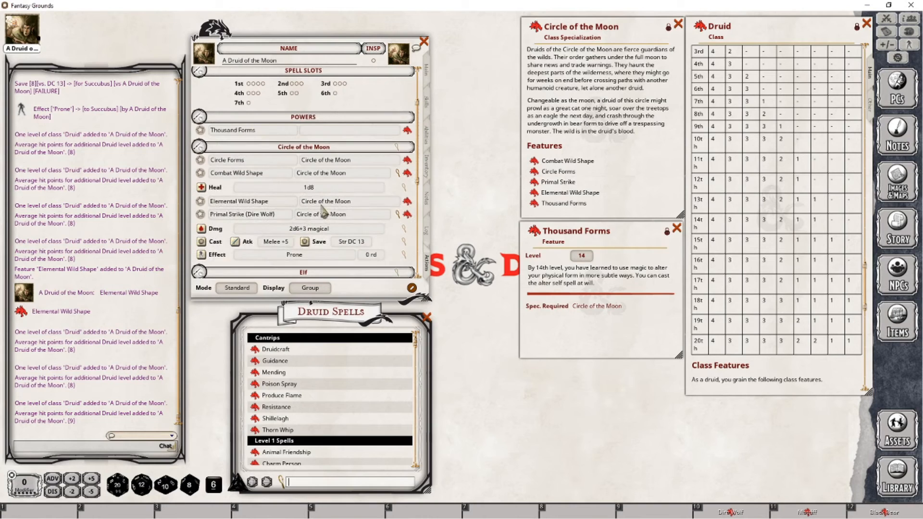
click(323, 134)
text(cir)
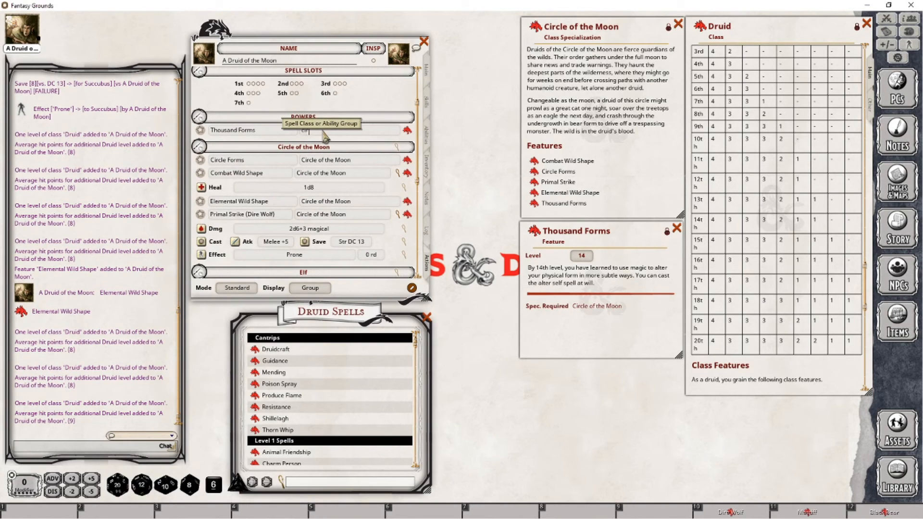
text(cle of the moon)
key(Return)
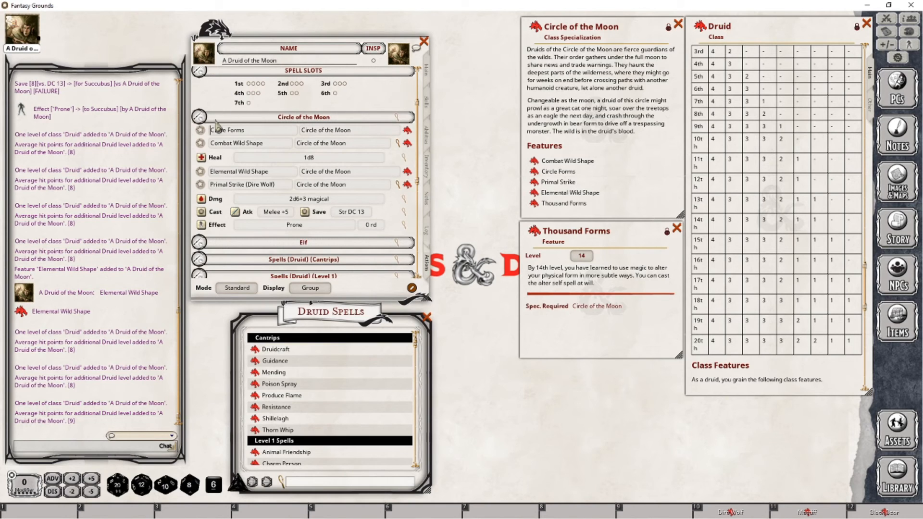
- Post Circle Forms to the chat and switch the library's record shortcuts to the Create PC set
drag(206, 130, 80, 141)
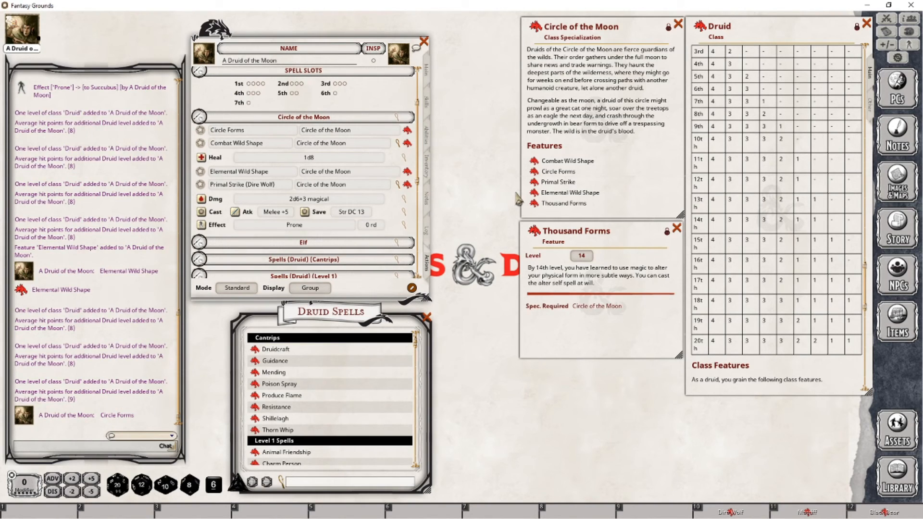
click(893, 483)
click(638, 170)
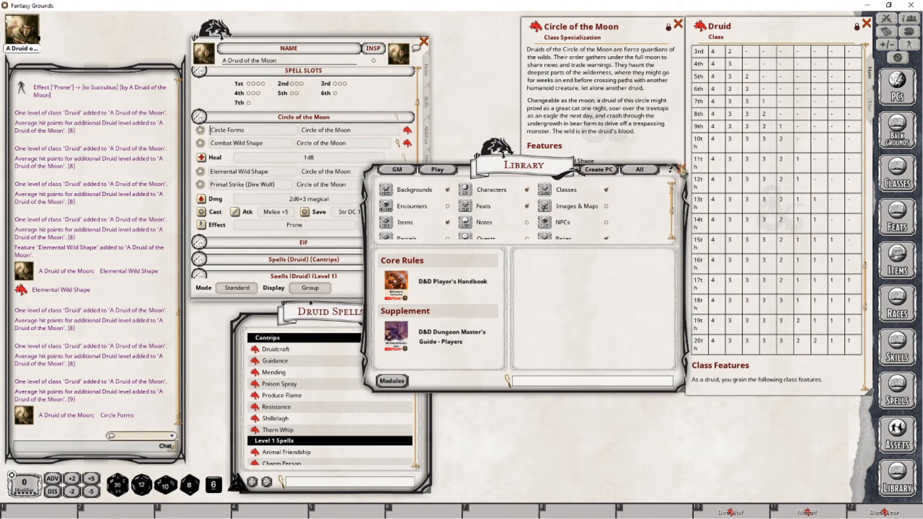
click(681, 169)
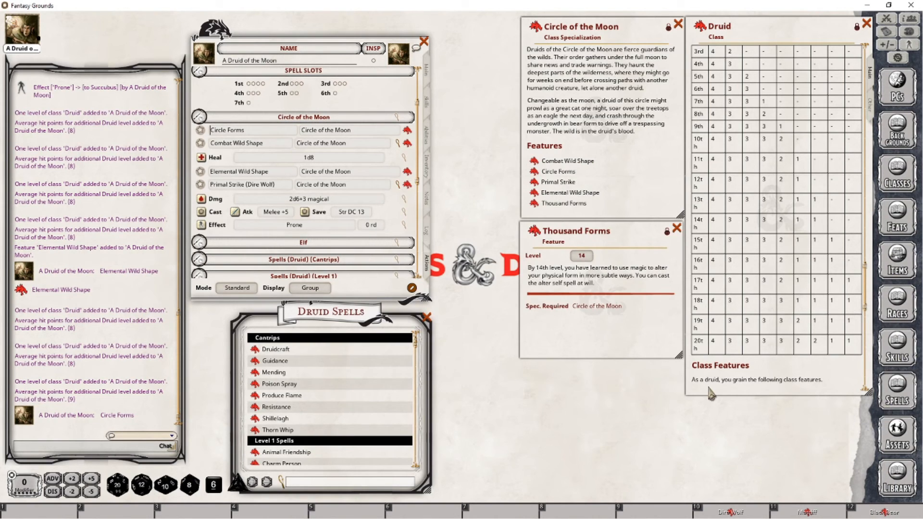
- Search the spell records for "alter", open Alter Self and read its description with the spell list closed
click(888, 404)
text(alter)
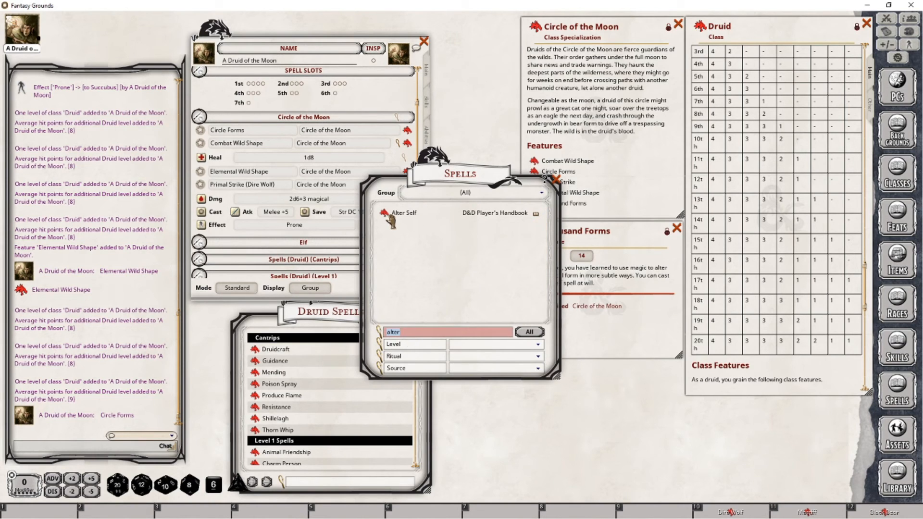
click(385, 214)
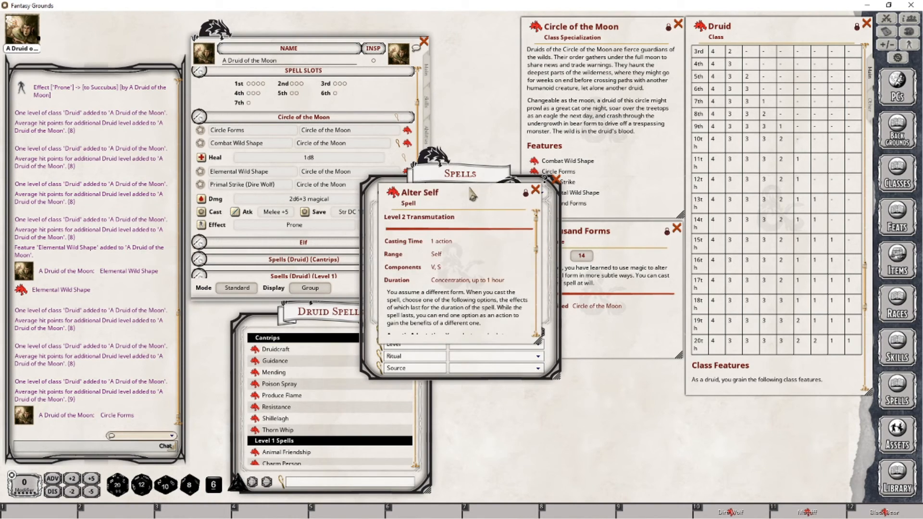
drag(470, 188, 515, 267)
click(556, 180)
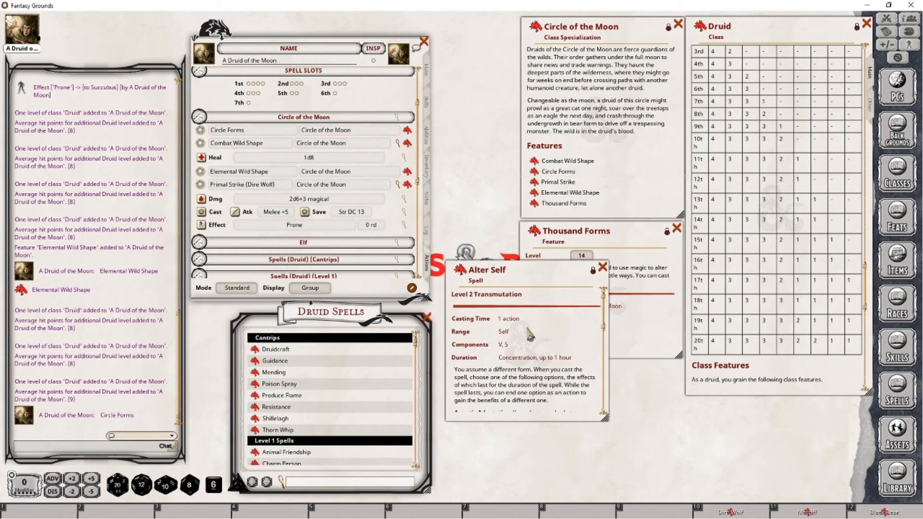
scroll(529, 332, down, 10)
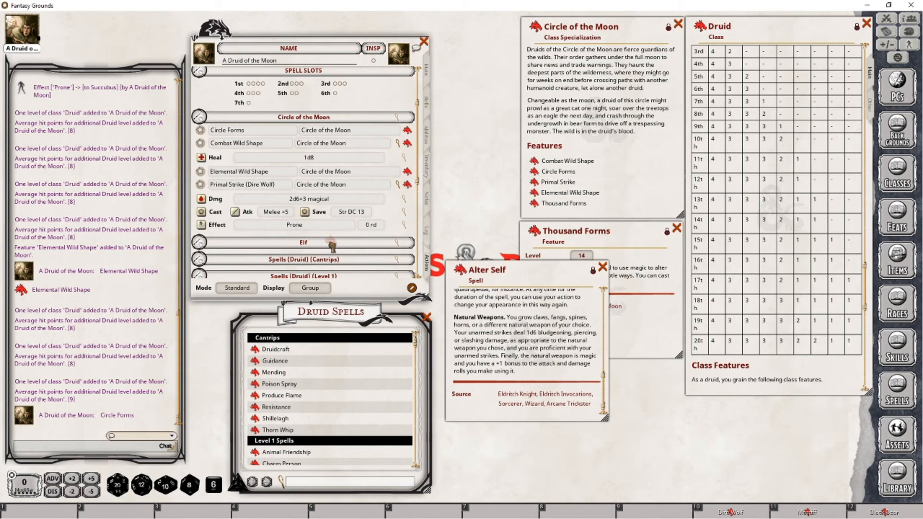
- Add the Alter Self spell to the character's Elf ability group
scroll(356, 258, down, 3)
scroll(355, 259, up, 2)
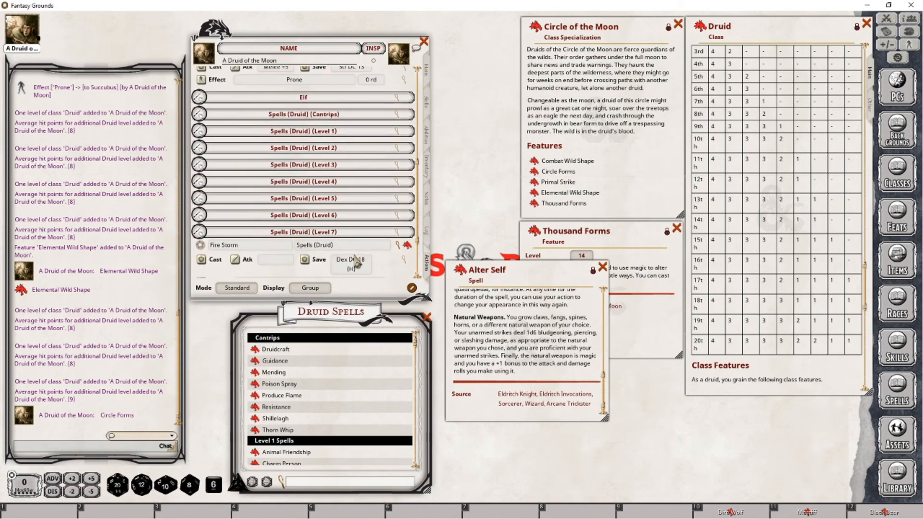
click(312, 125)
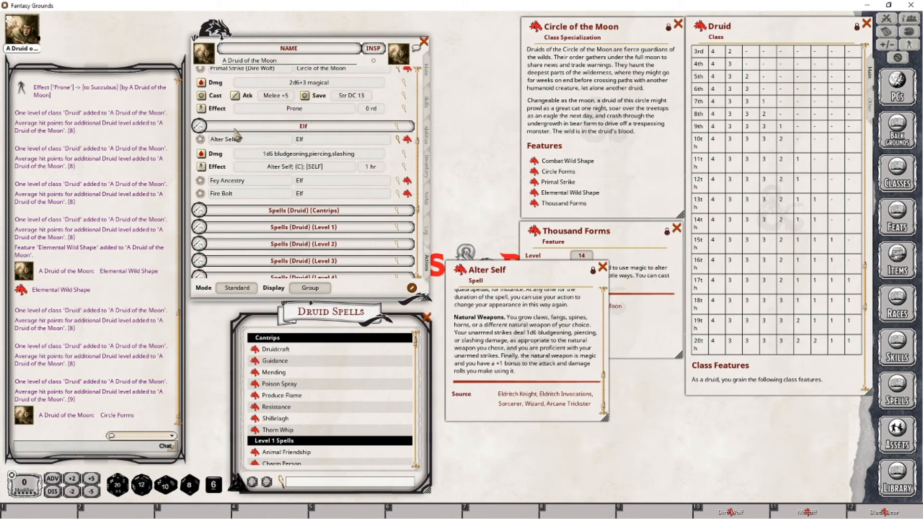
- Delete Alter Self from the Elf group and add the spell to the druid's level 2 spells instead
right_click(308, 160)
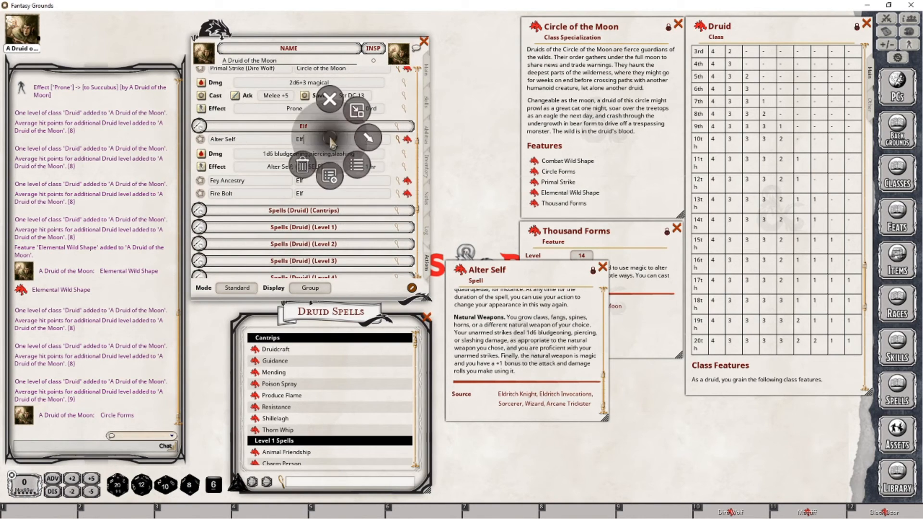
click(268, 161)
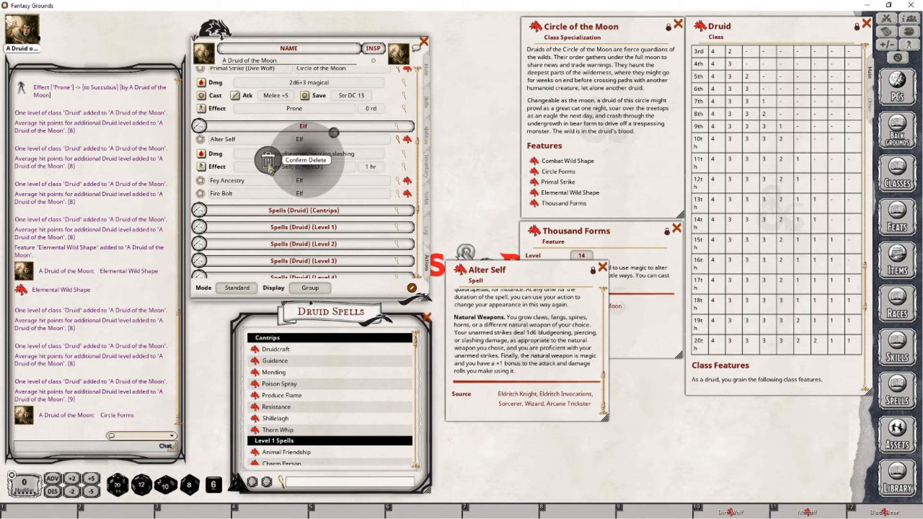
click(234, 127)
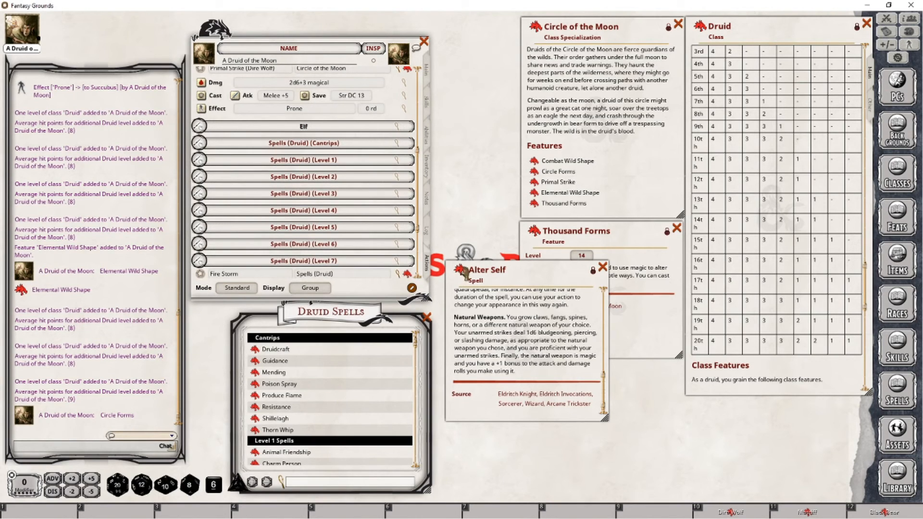
click(272, 177)
scroll(270, 178, down, 1)
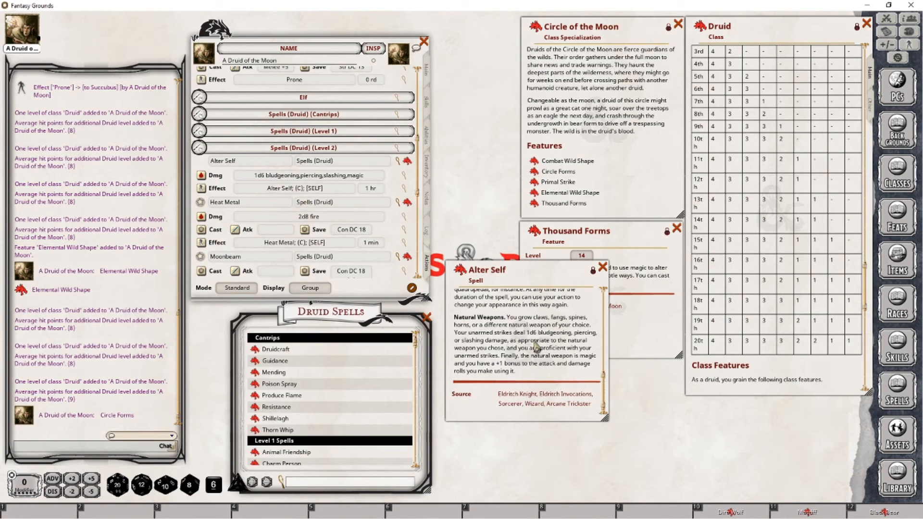
- Read the Alter Self description and its form options, closing the Alter Self and Thousand Forms windows when finished
scroll(536, 345, up, 2)
scroll(537, 356, up, 5)
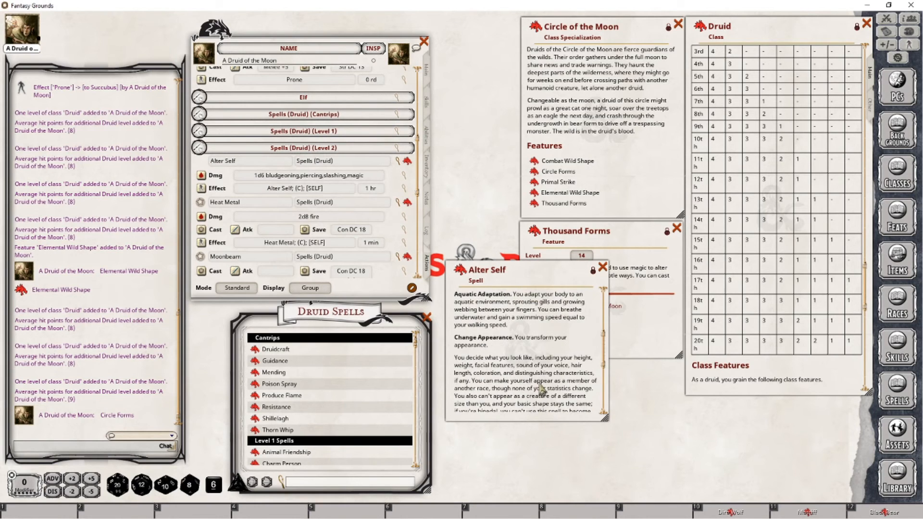
scroll(541, 385, up, 8)
scroll(539, 379, down, 5)
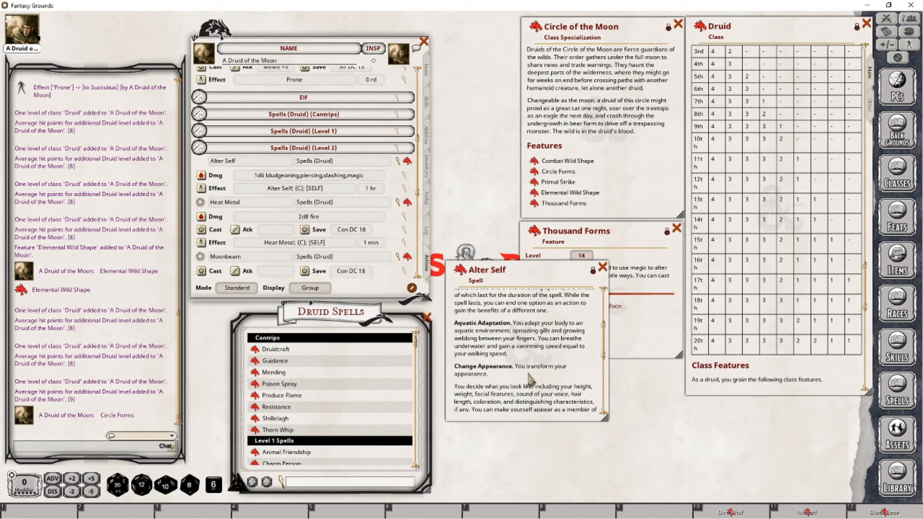
scroll(531, 379, up, 2)
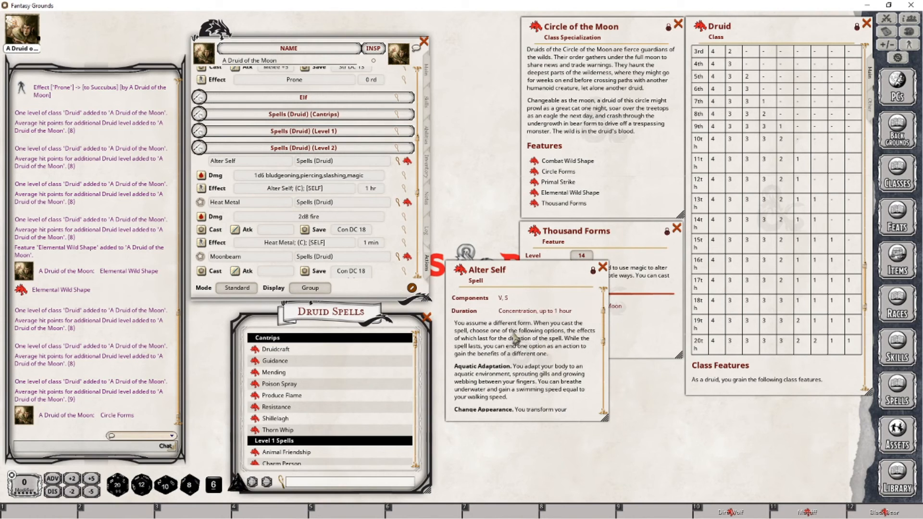
scroll(551, 368, down, 2)
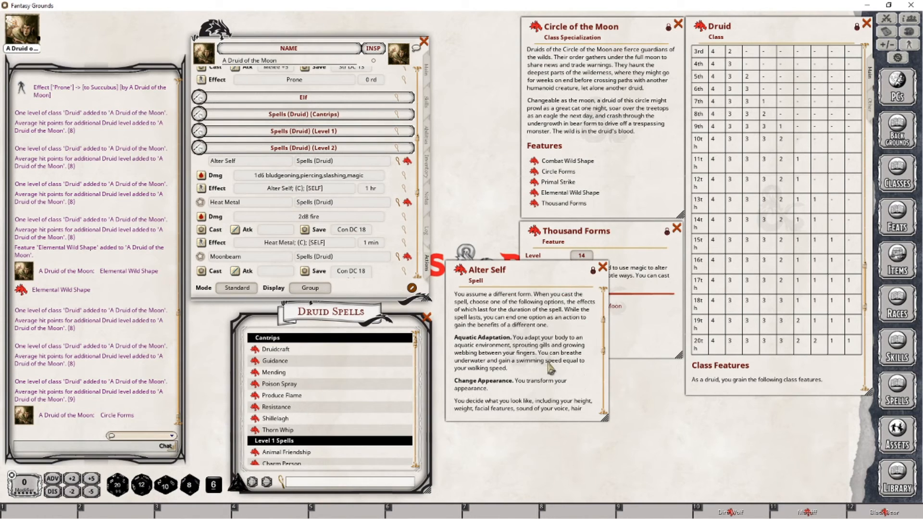
scroll(551, 368, down, 5)
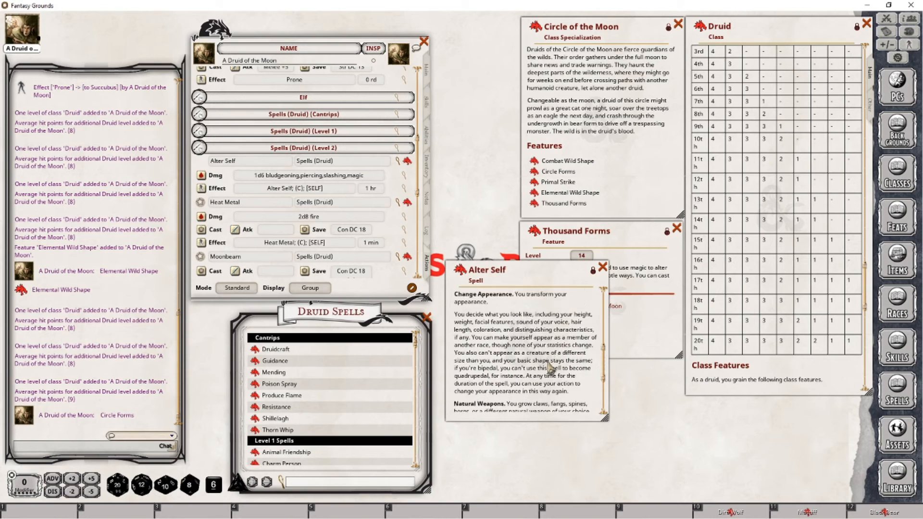
scroll(551, 368, down, 2)
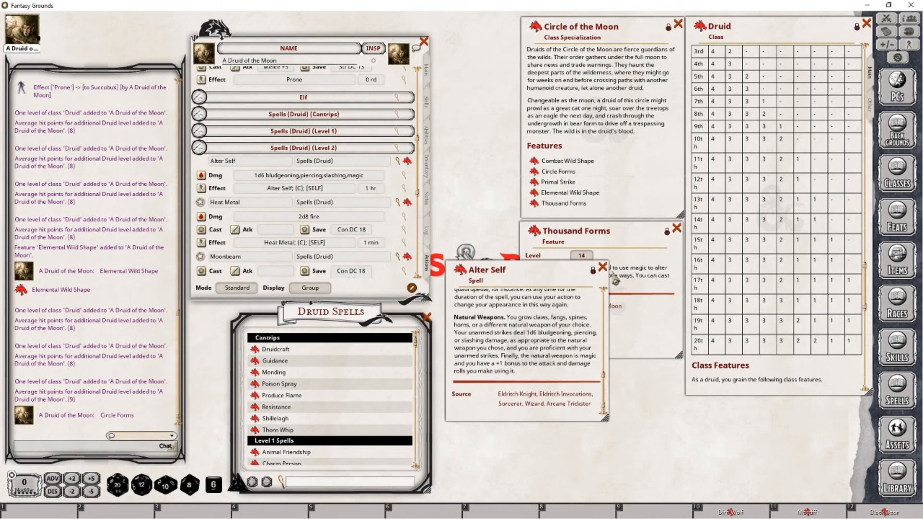
click(603, 267)
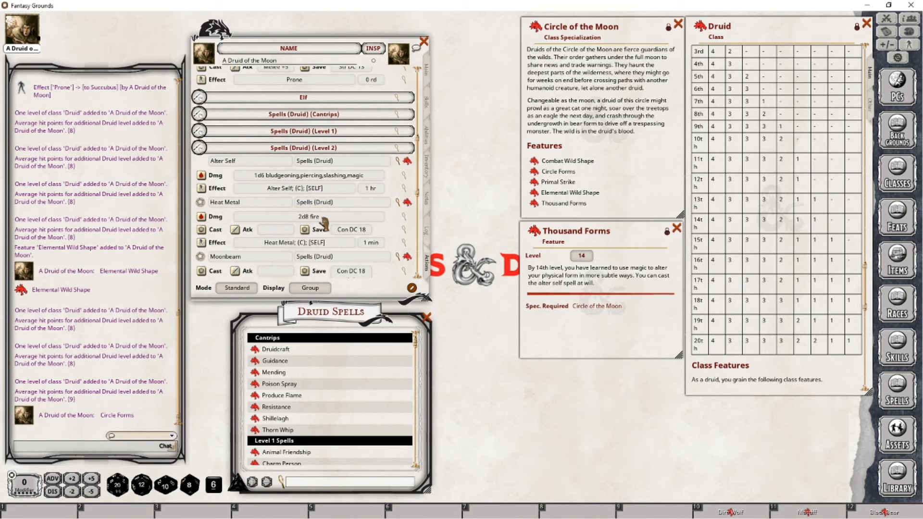
click(677, 228)
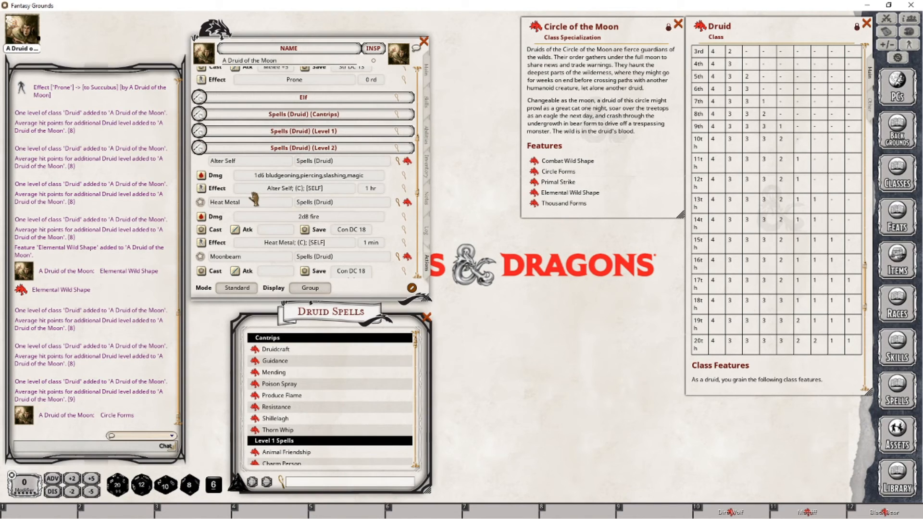
- Switch the character's powers to Preparation mode and mark the level 2 spell Alter Self as prepared
click(426, 71)
click(427, 262)
click(207, 150)
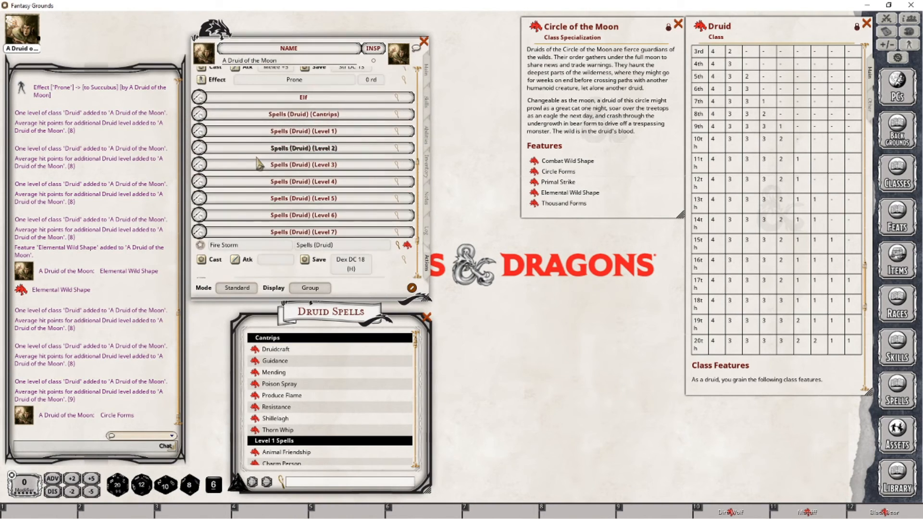
click(207, 149)
click(231, 288)
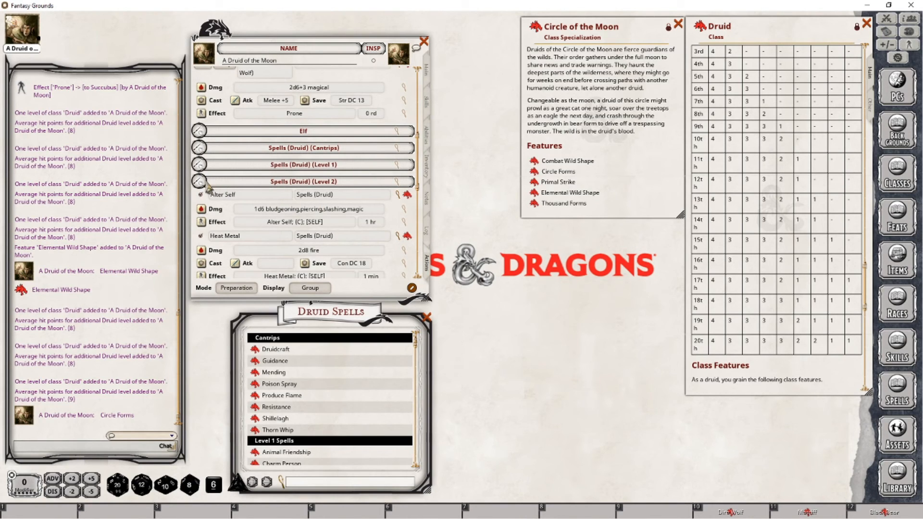
- Correct the Thousand Forms feature's group name to "Circle of the Moon" with a capital C
scroll(333, 213, up, 6)
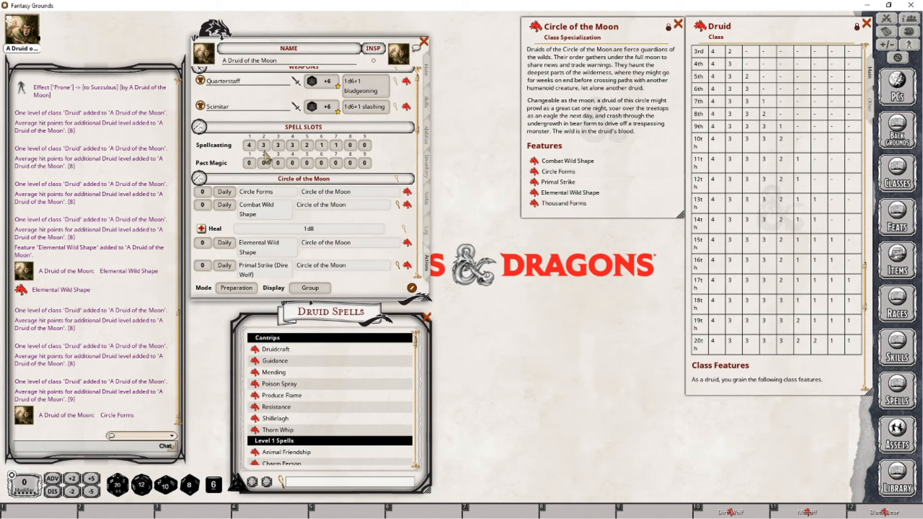
scroll(310, 233, down, 8)
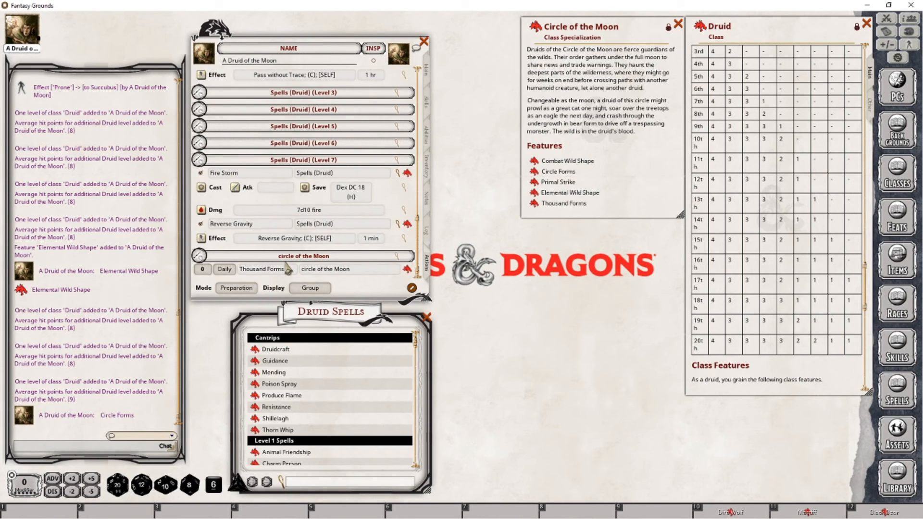
click(307, 269)
key(Delete)
text(C)
key(Tab)
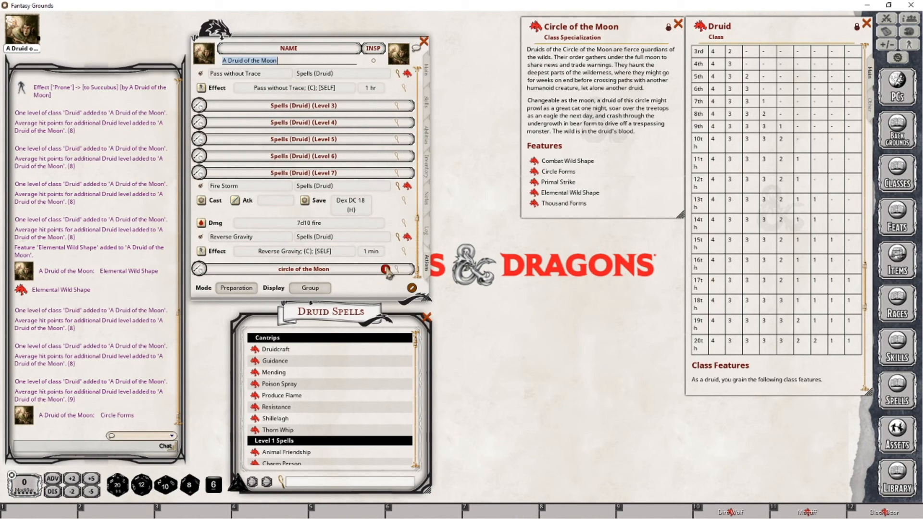
scroll(364, 235, up, 1)
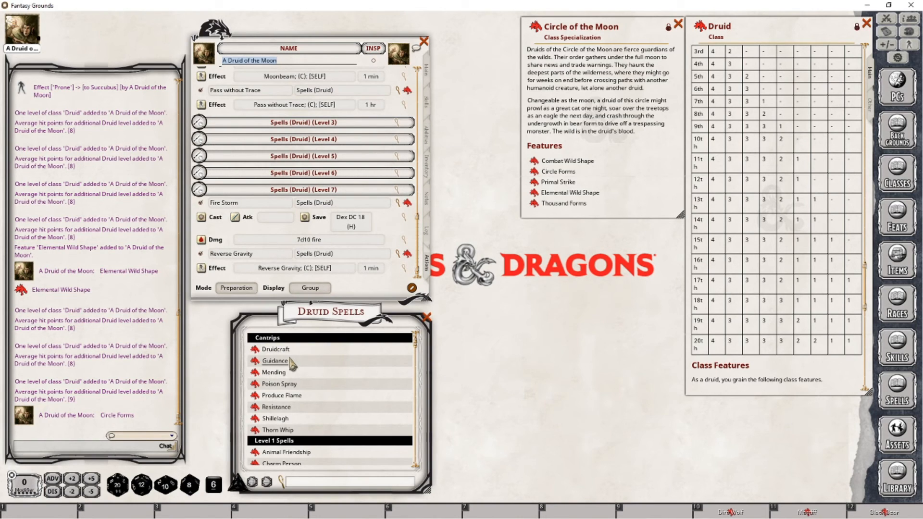
- Add two more Druid class levels to the character, bringing it to Druid 15
drag(292, 364, 285, 219)
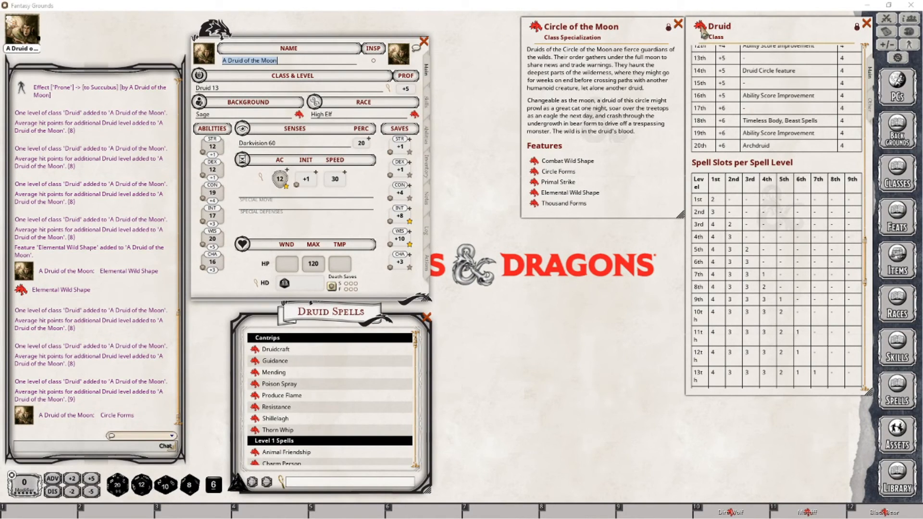
drag(216, 92, 216, 94)
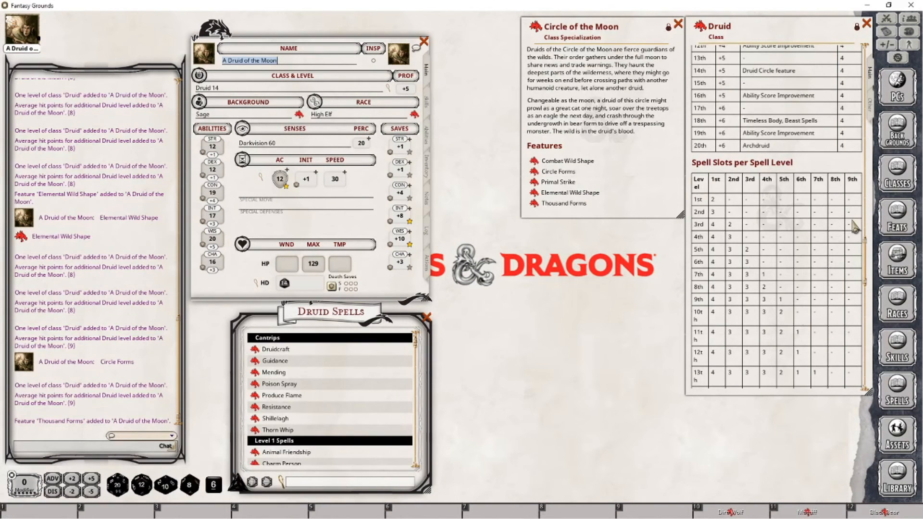
scroll(854, 224, down, 5)
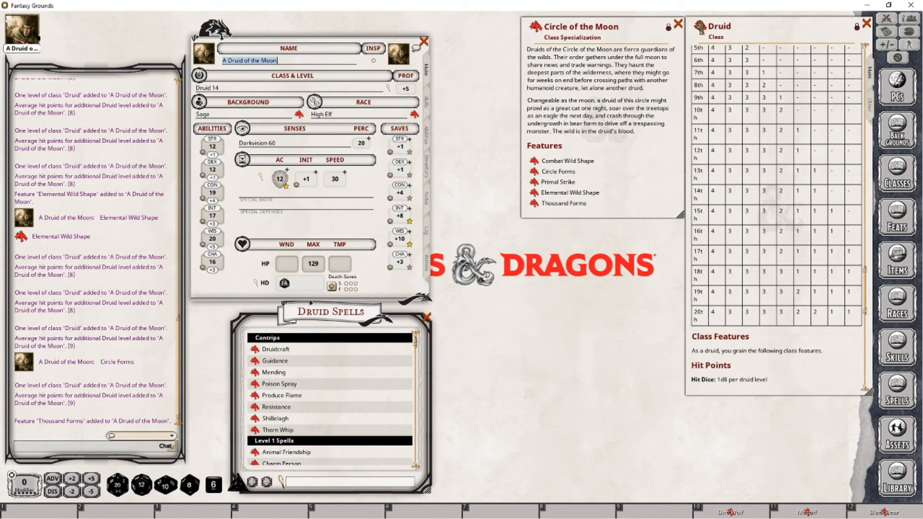
drag(222, 102, 214, 90)
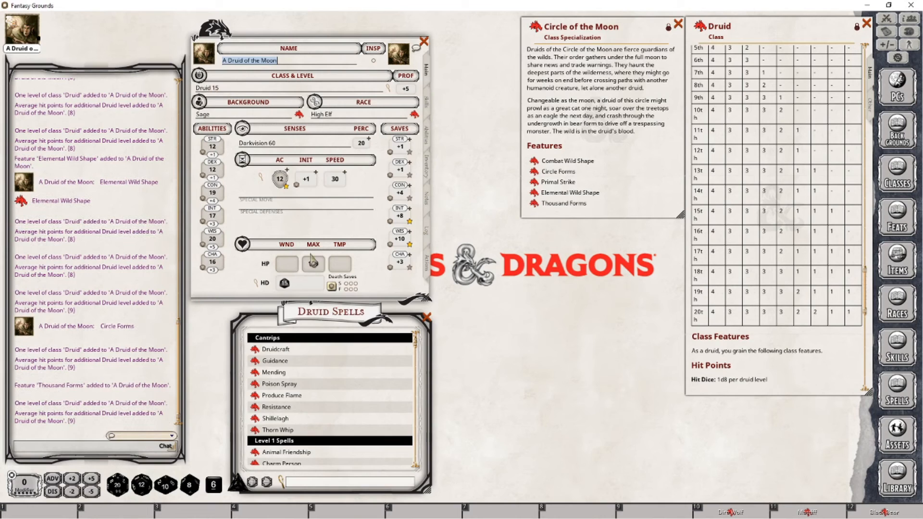
- Add the level 8 druid spell Control Weather to the character's powers and mark it as prepared
click(279, 339)
click(281, 347)
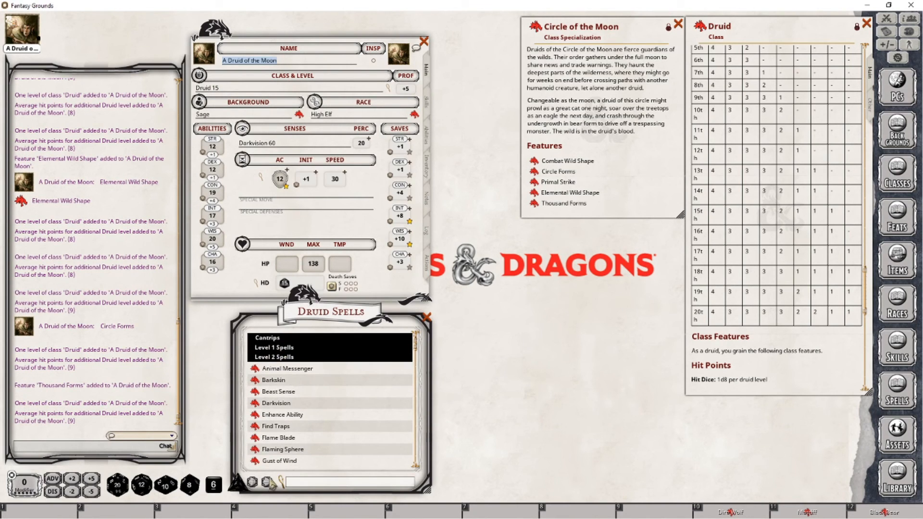
click(267, 482)
click(280, 418)
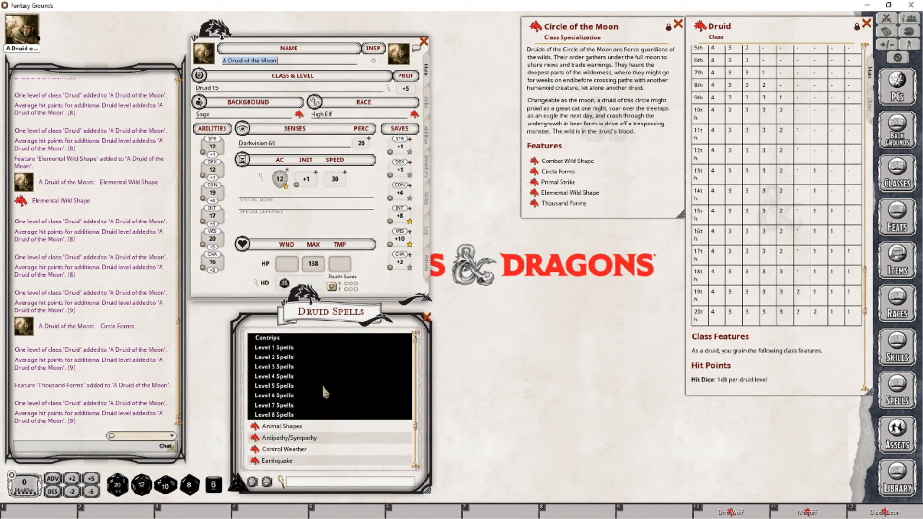
scroll(322, 384, down, 2)
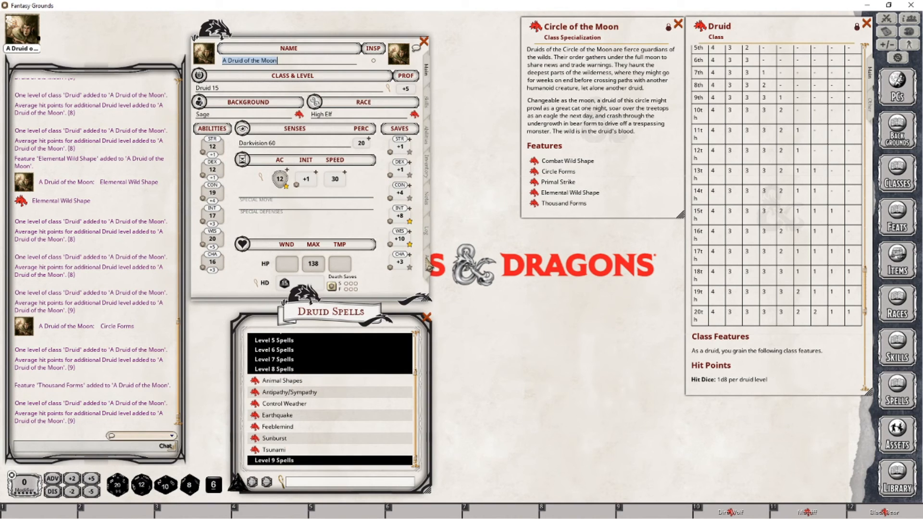
click(426, 262)
scroll(201, 278, down, 2)
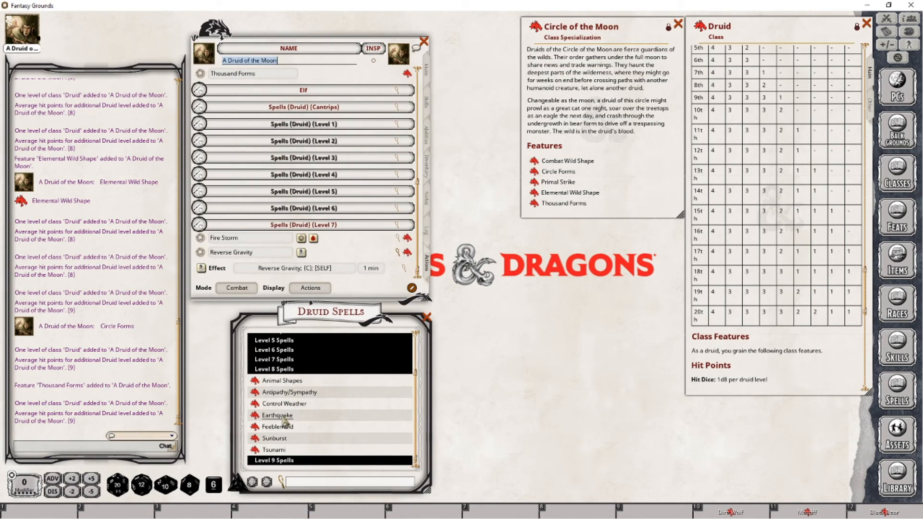
drag(287, 415, 277, 258)
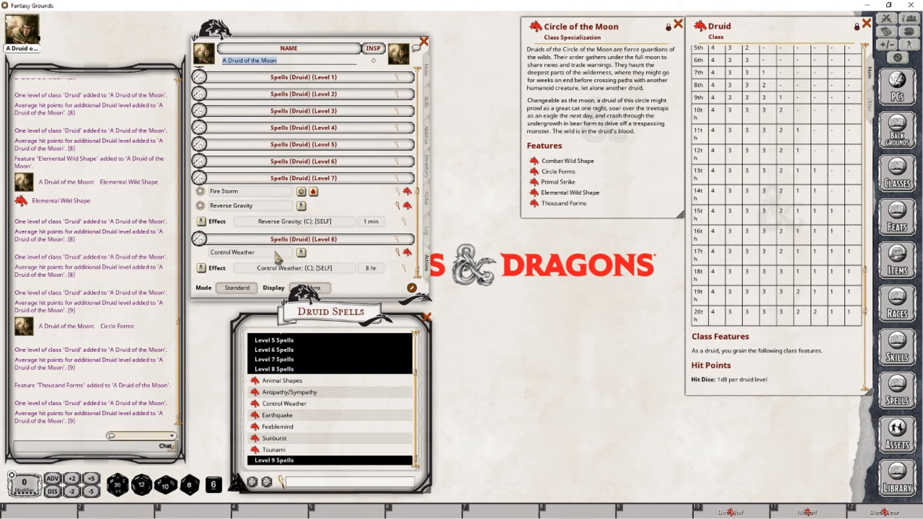
click(220, 287)
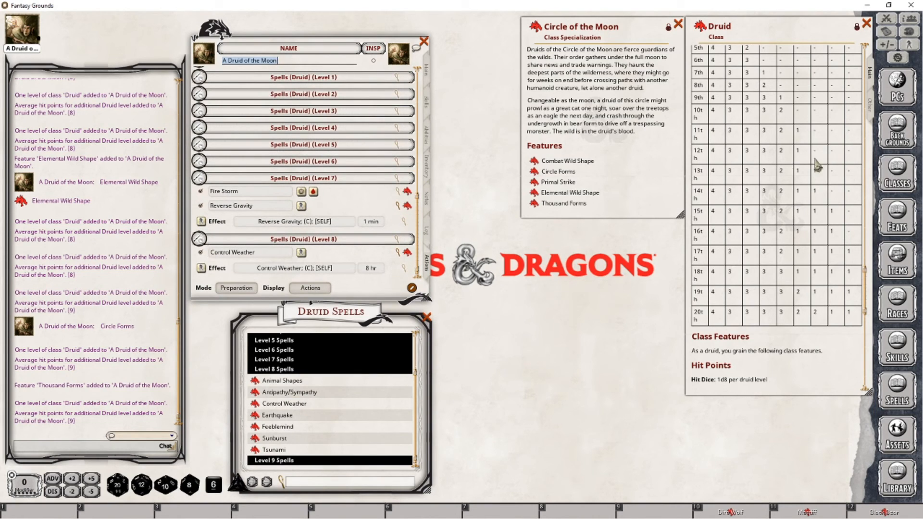
- Open the level 8 spell Sunburst, add it to the character's druid spells and close its description
scroll(747, 159, up, 4)
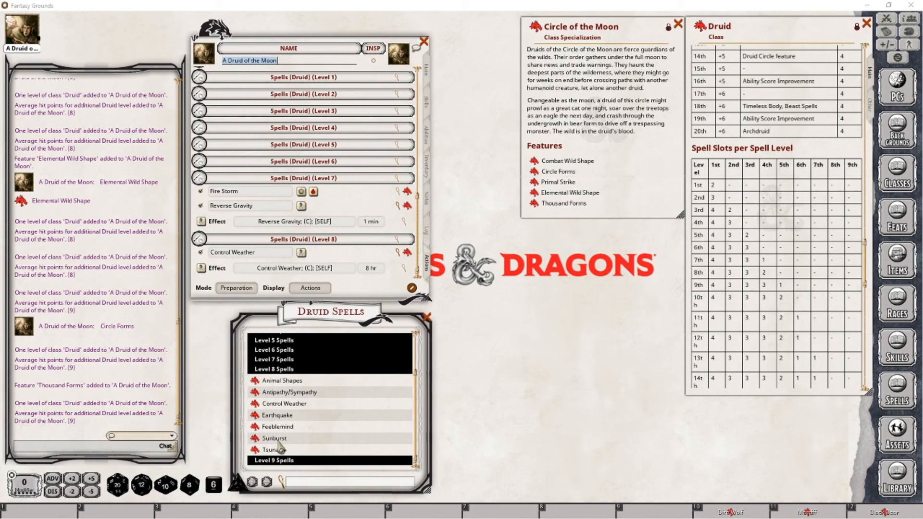
click(255, 439)
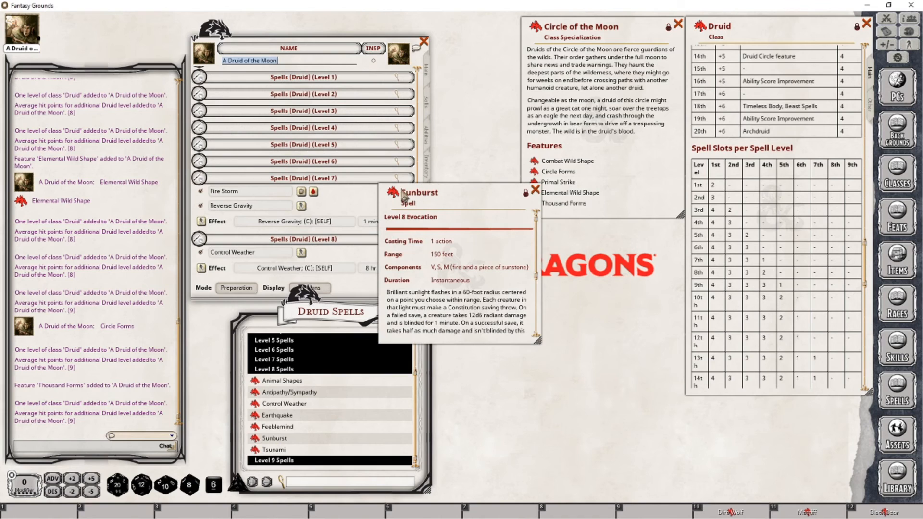
drag(394, 193, 220, 269)
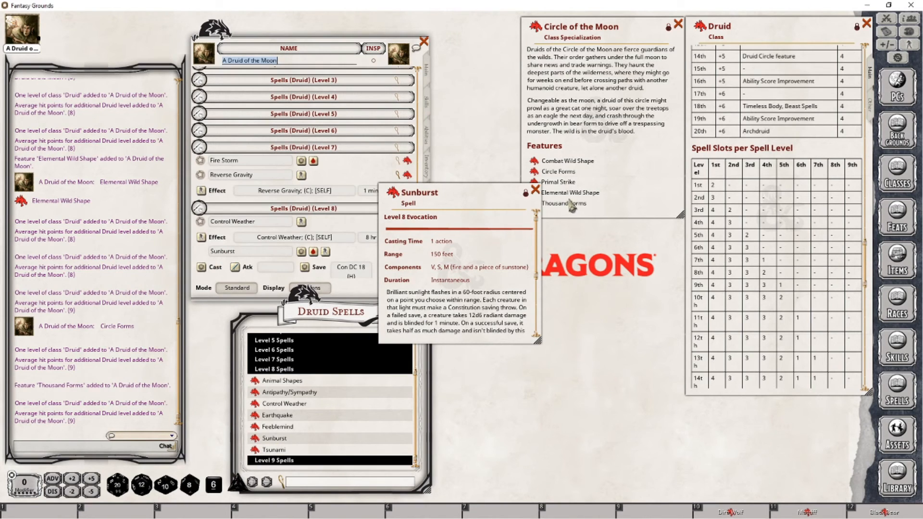
click(536, 190)
- Add another Druid class level to bring the character to Druid 16 and mark Sunburst as prepared
click(426, 69)
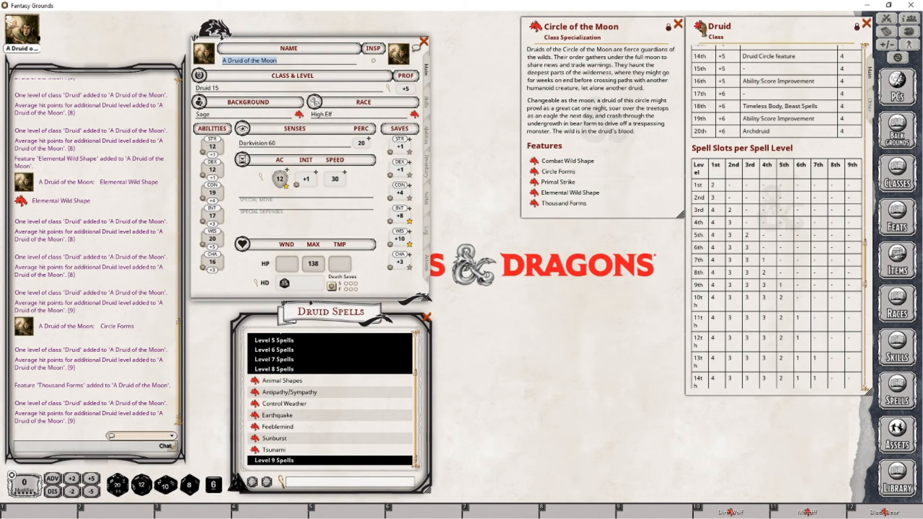
click(426, 264)
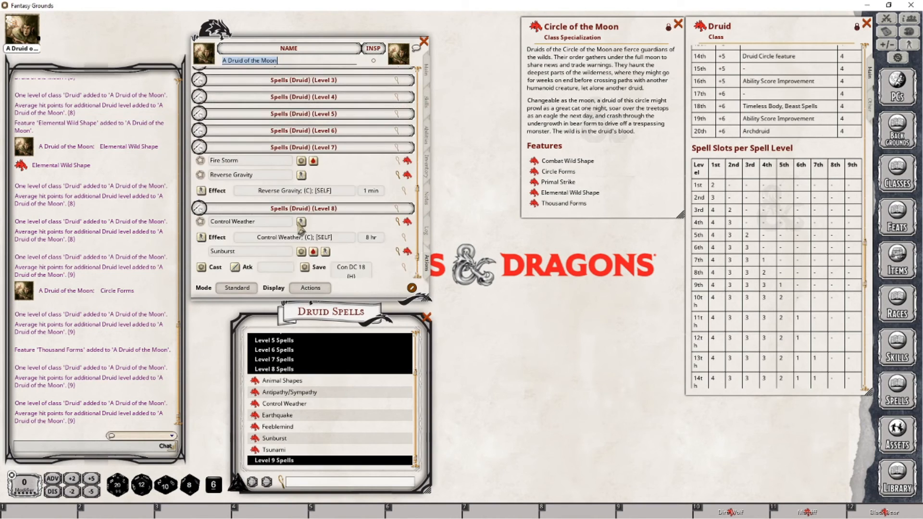
click(226, 288)
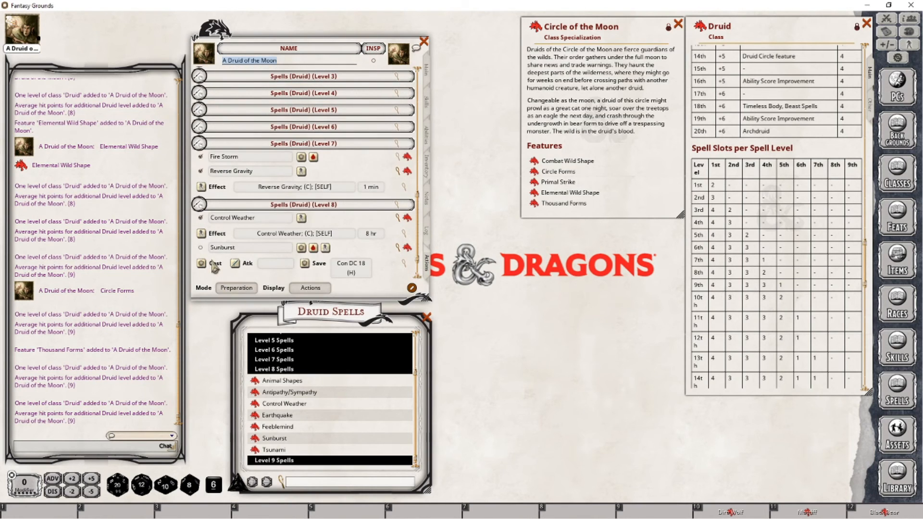
click(201, 247)
click(428, 72)
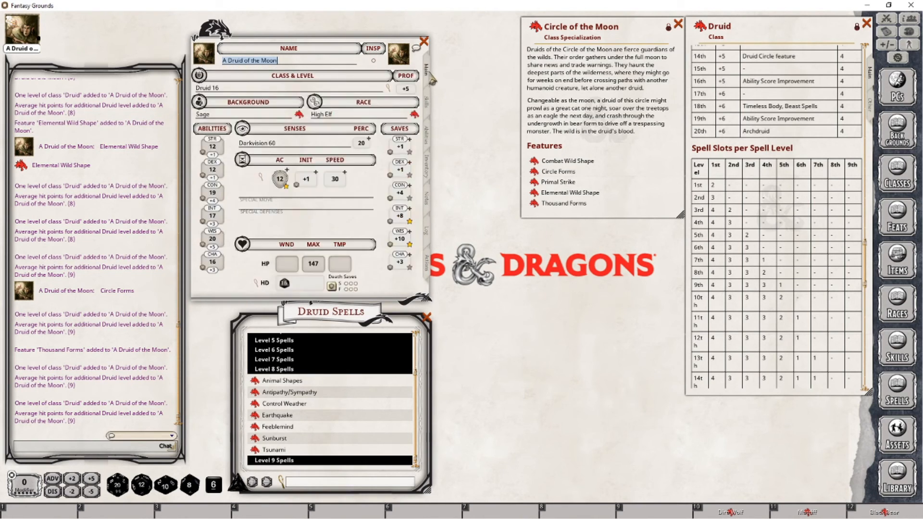
- Add the Keen Mind feat from the feats list to the character's feats, check the Intelligence score and close the feat's description
click(431, 101)
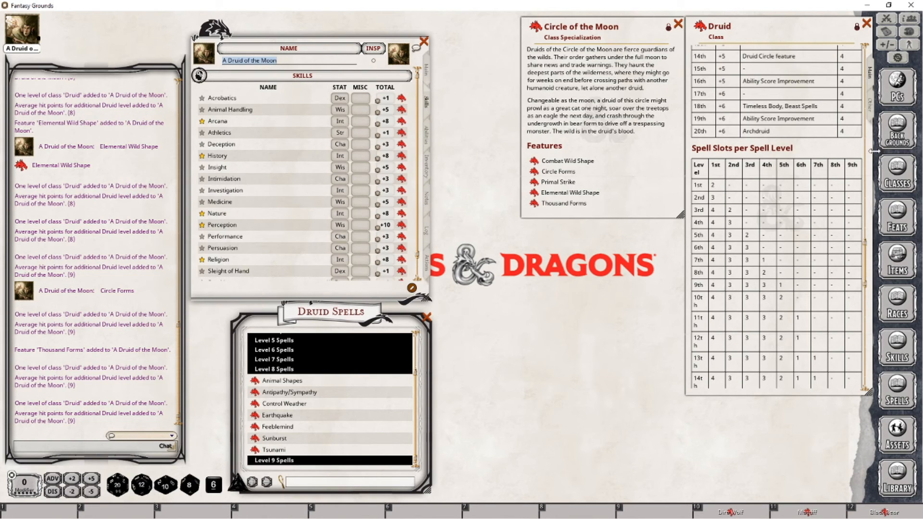
click(426, 137)
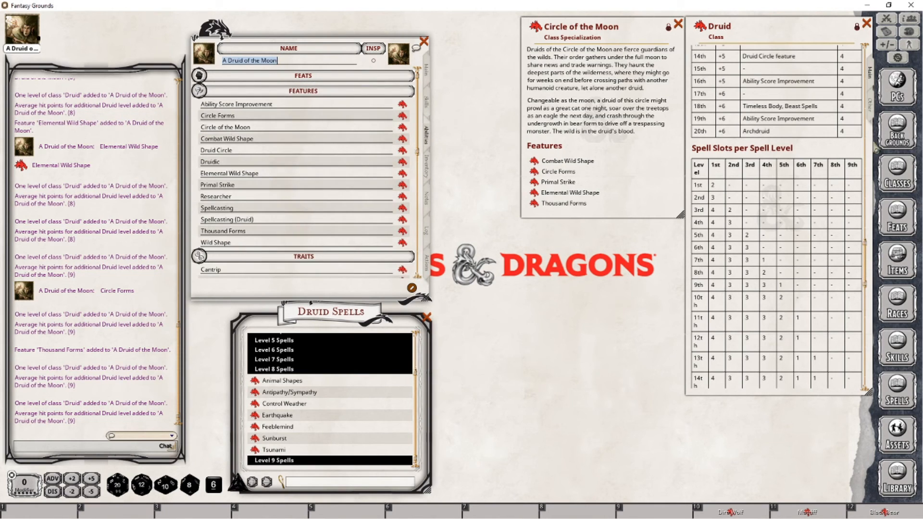
click(897, 217)
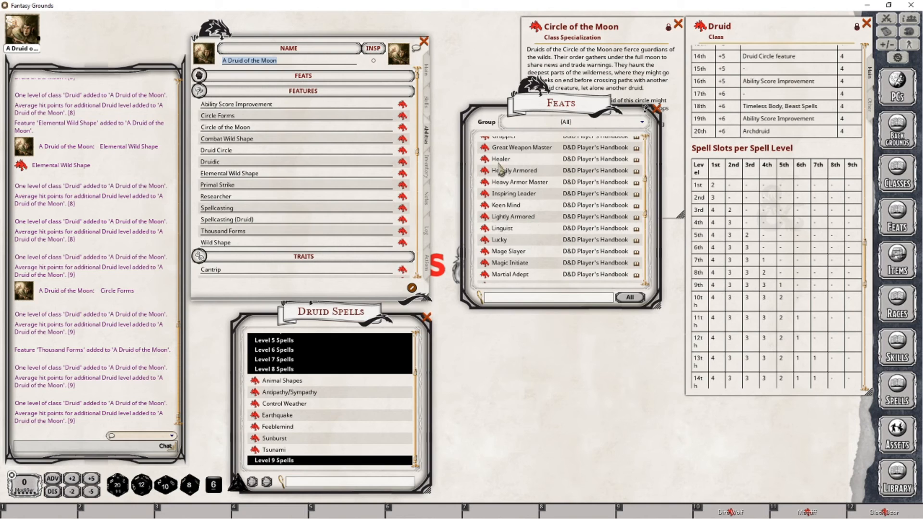
click(505, 205)
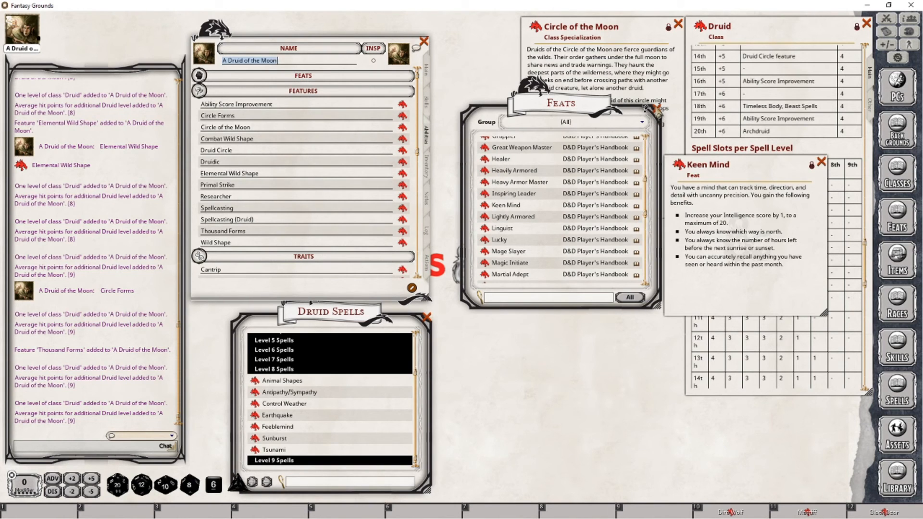
click(658, 109)
drag(744, 162, 528, 239)
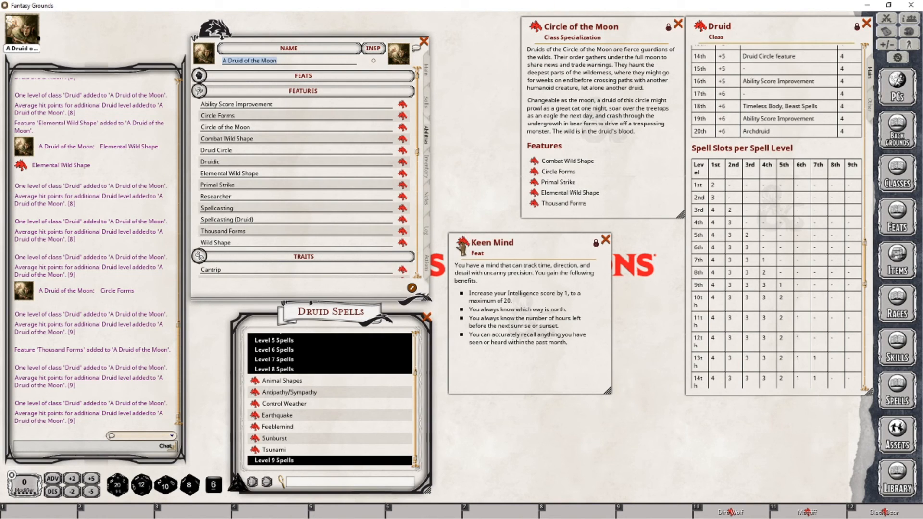
drag(332, 114, 330, 116)
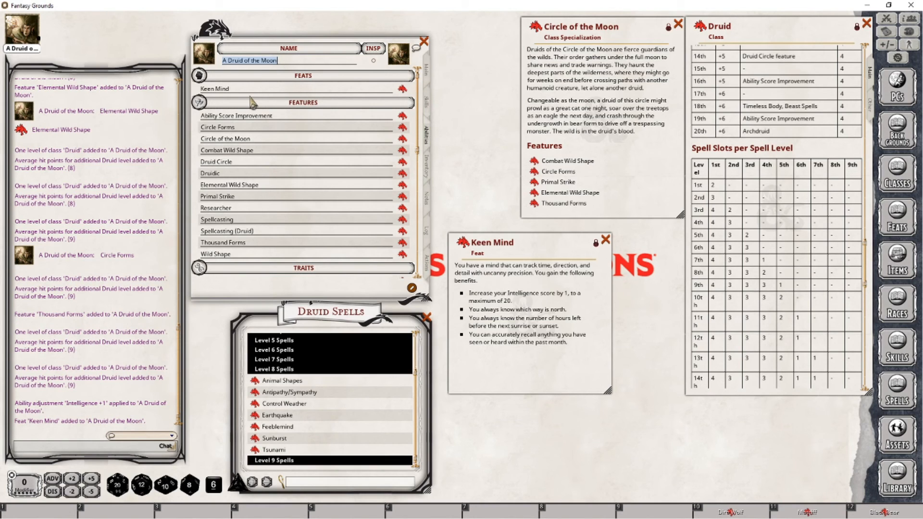
click(426, 71)
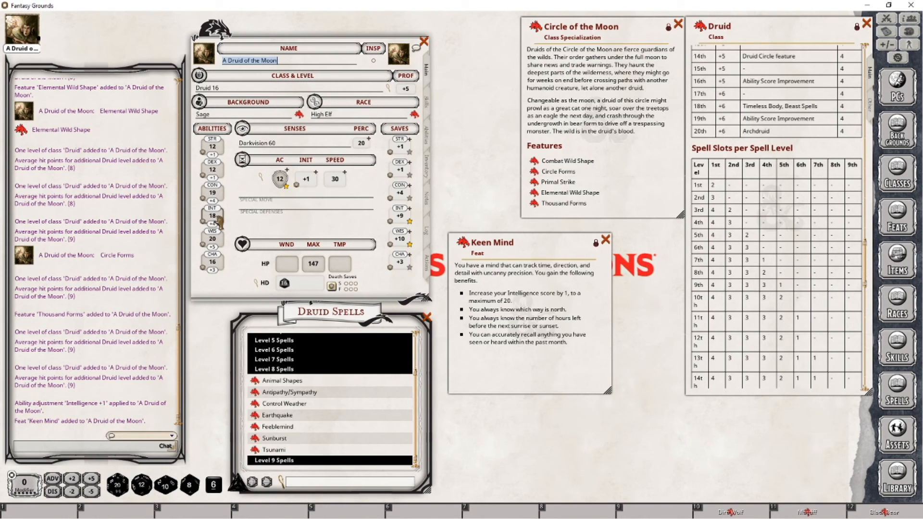
click(606, 240)
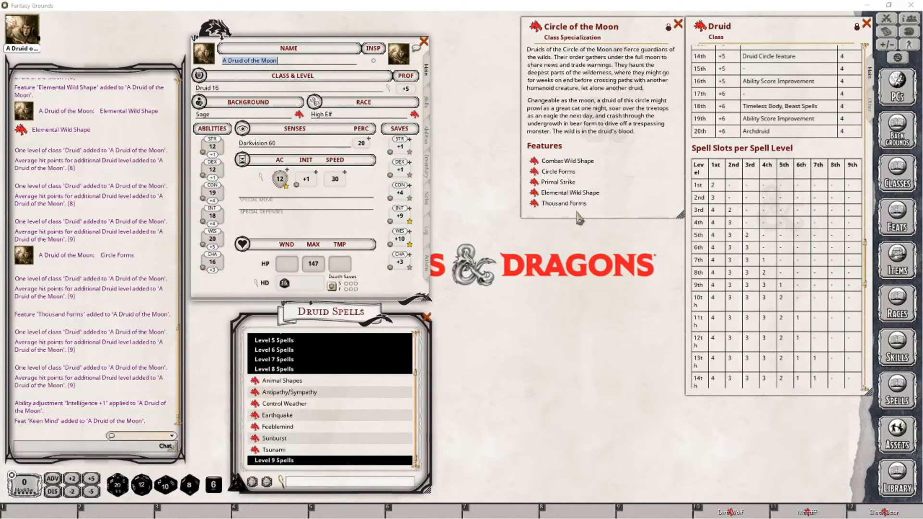
- Check the spell slots table, switch the spell list from level 8 to level 9, and raise the character to Druid 17
scroll(817, 323, down, 6)
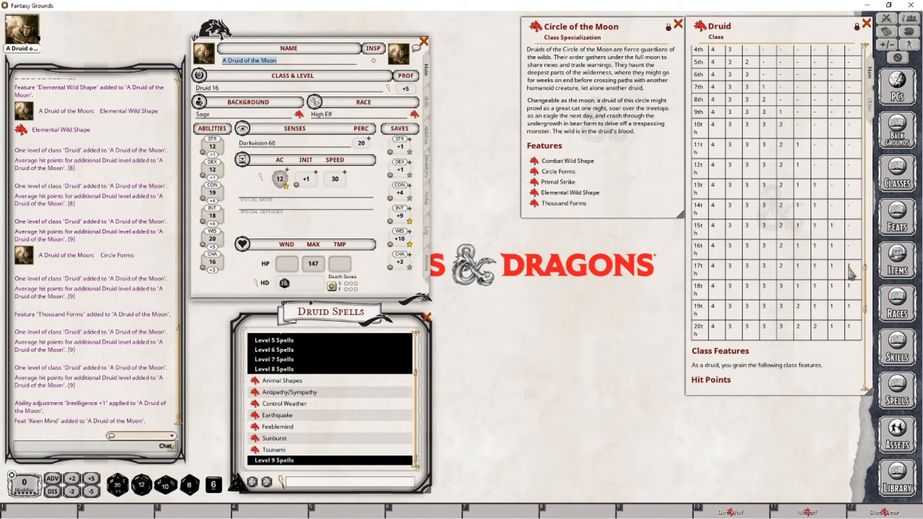
scroll(851, 265, up, 4)
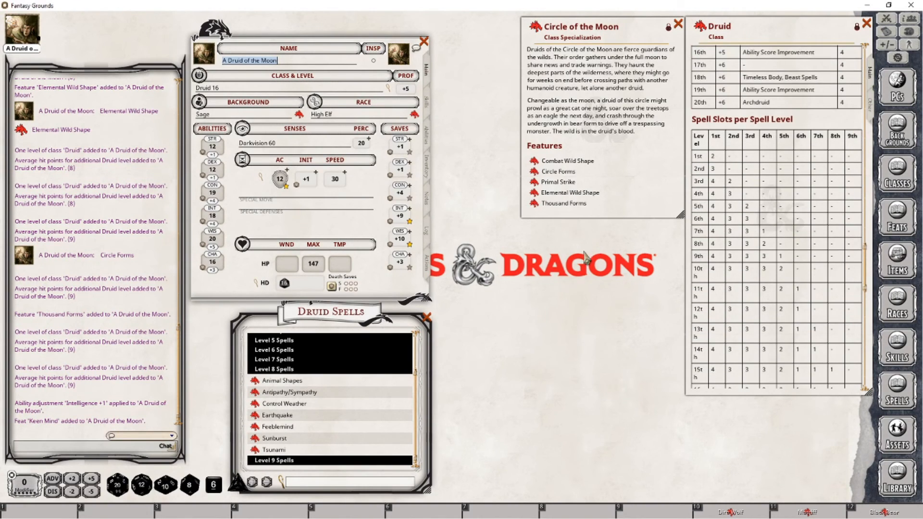
click(283, 369)
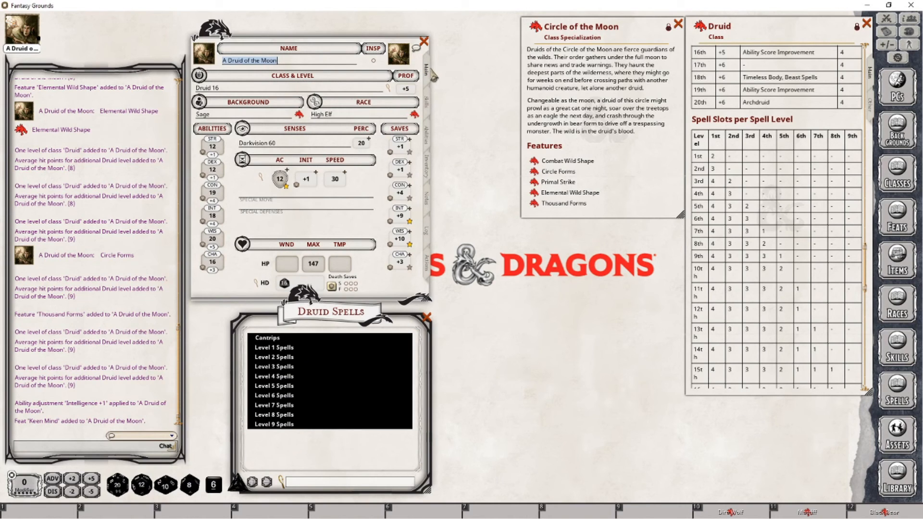
click(427, 69)
drag(699, 27, 233, 92)
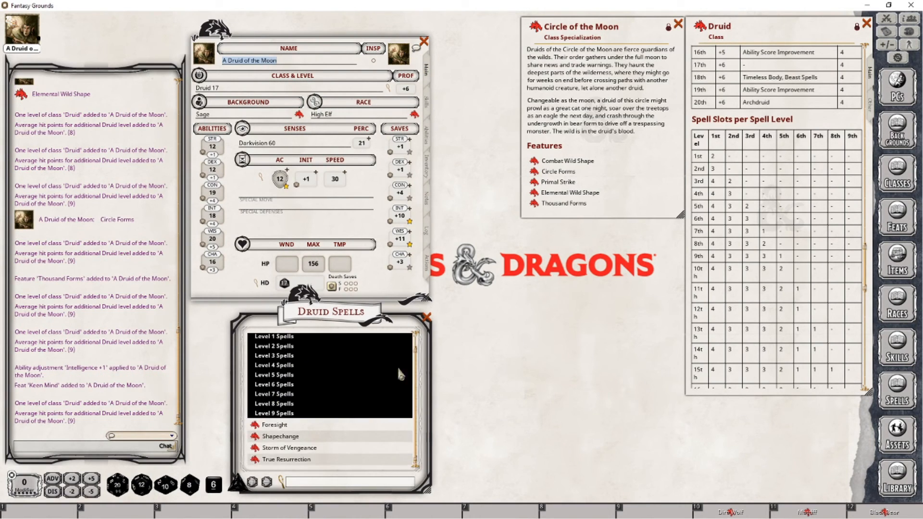
- Add the level 9 druid spell True Resurrection to the character's powers, mark it as prepared and collapse the level 7 and 8 spell groups
click(427, 262)
scroll(278, 228, down, 1)
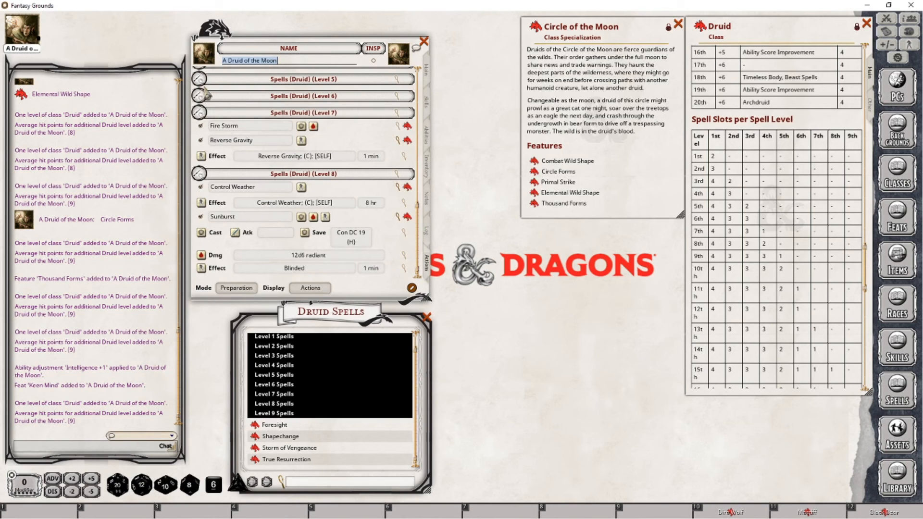
click(202, 114)
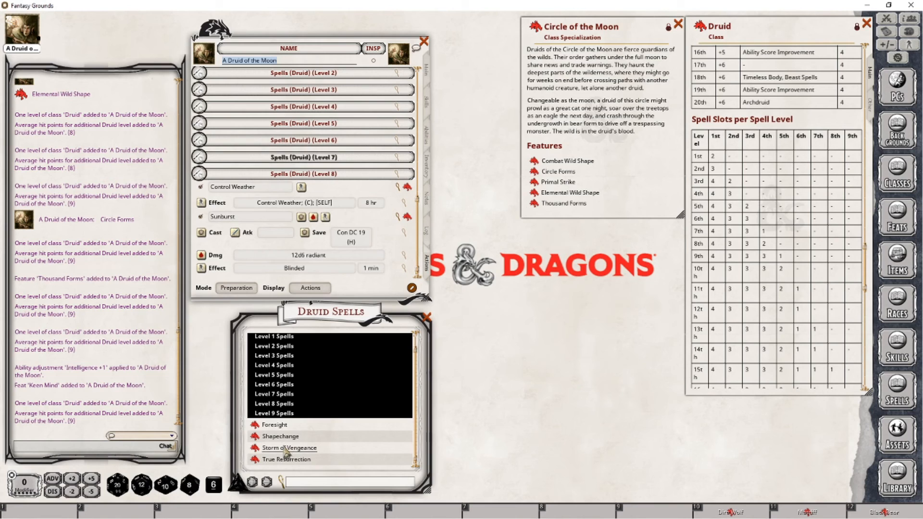
drag(256, 461, 285, 226)
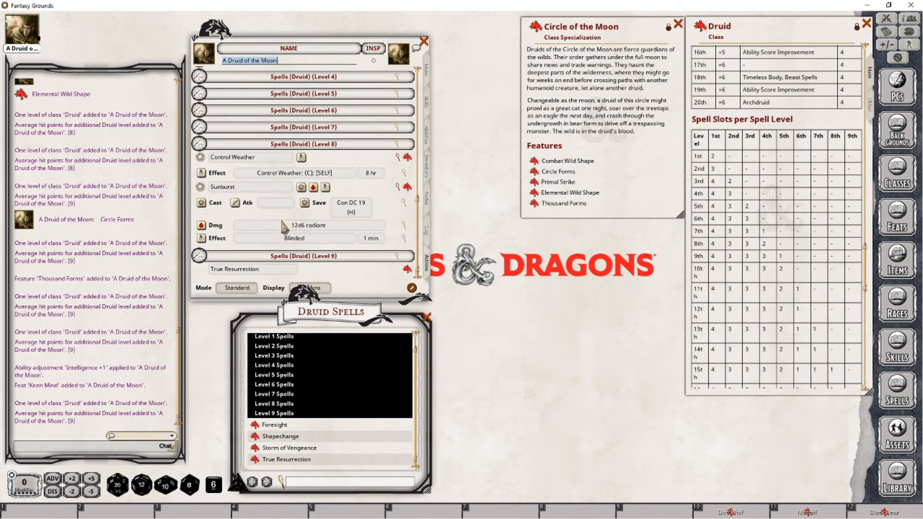
click(202, 290)
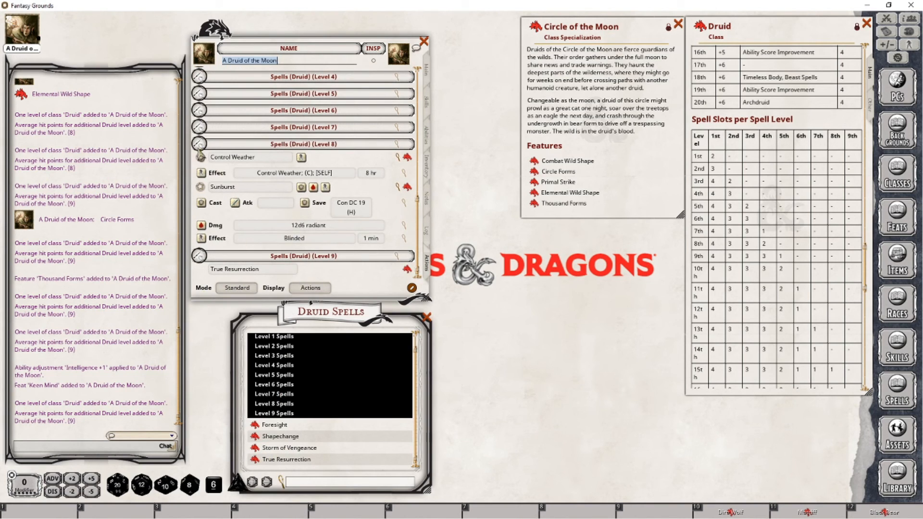
click(207, 146)
click(229, 290)
scroll(238, 247, down, 2)
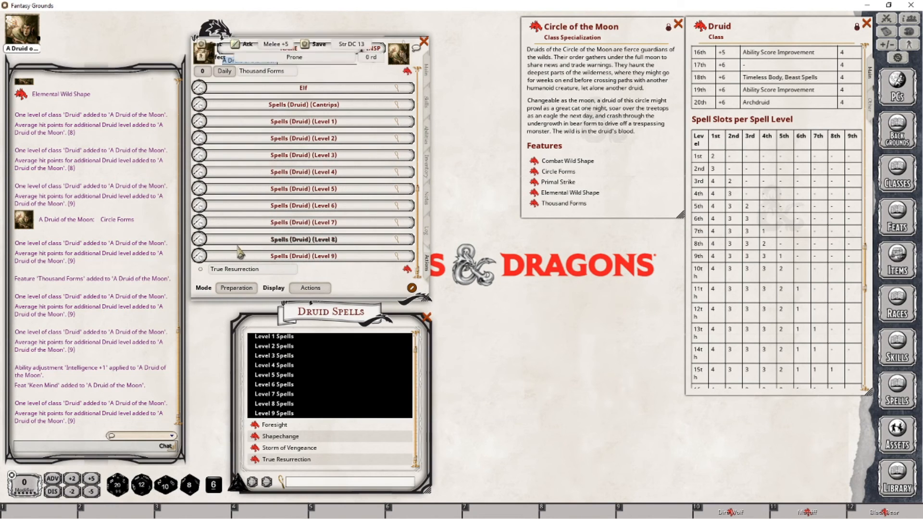
click(201, 269)
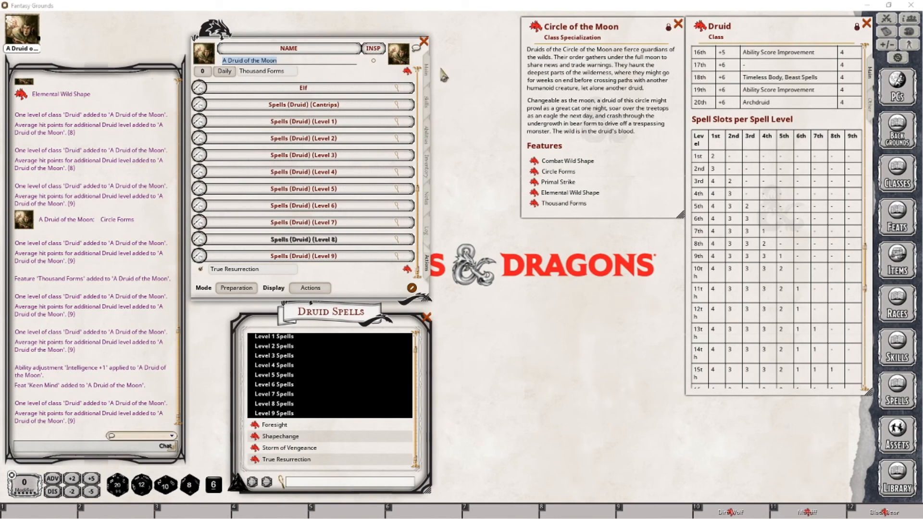
- Add another Druid class level to reach Druid 18 and add the level 9 spell Storm of Vengeance to the druid spells
click(426, 69)
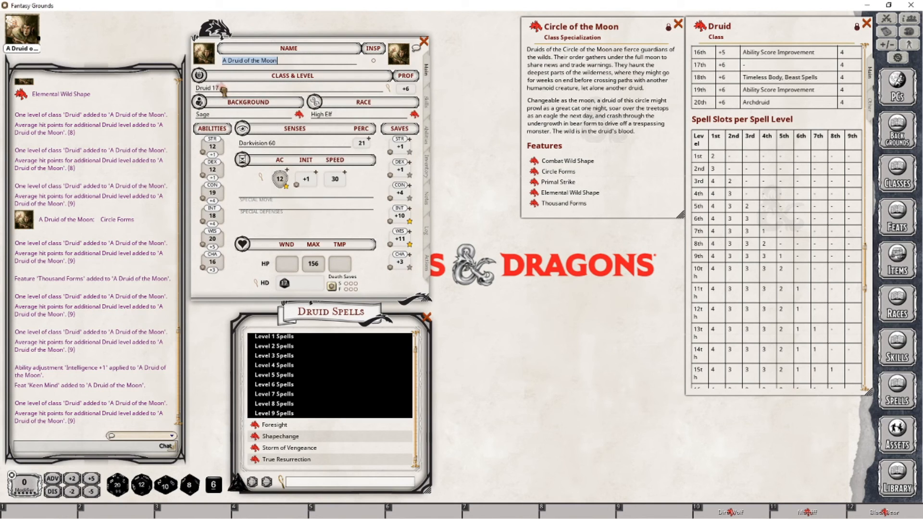
click(427, 264)
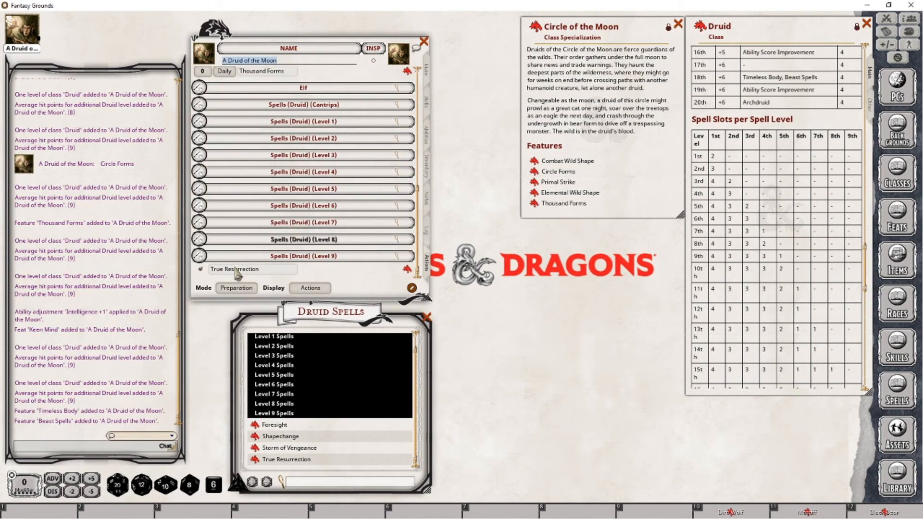
drag(284, 457, 303, 291)
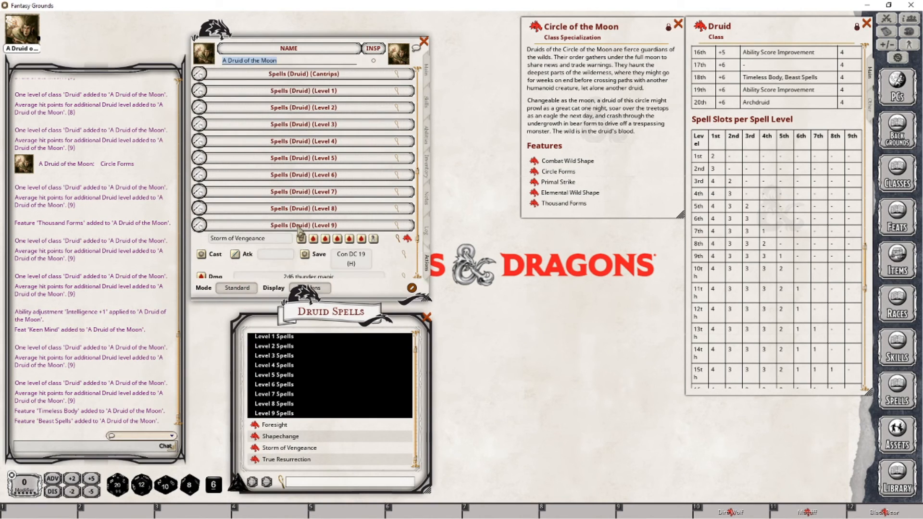
scroll(298, 225, down, 3)
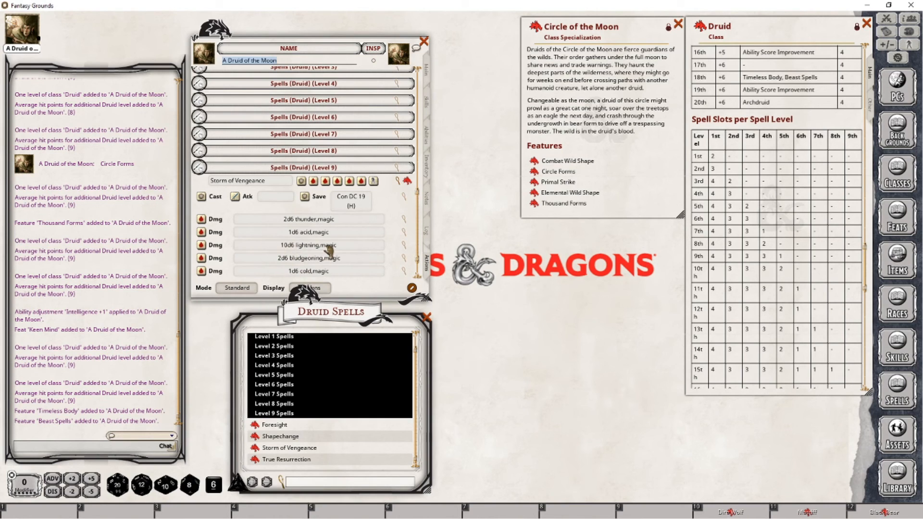
scroll(329, 251, down, 2)
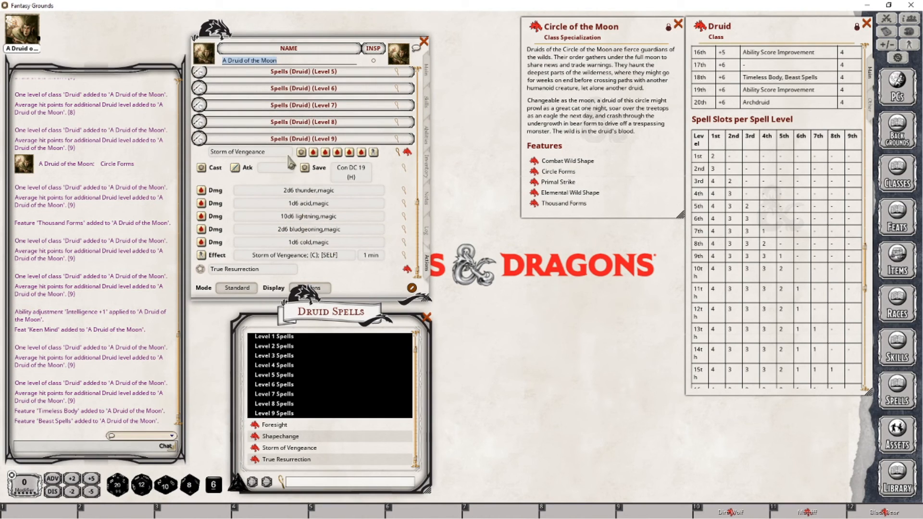
click(401, 159)
click(401, 159)
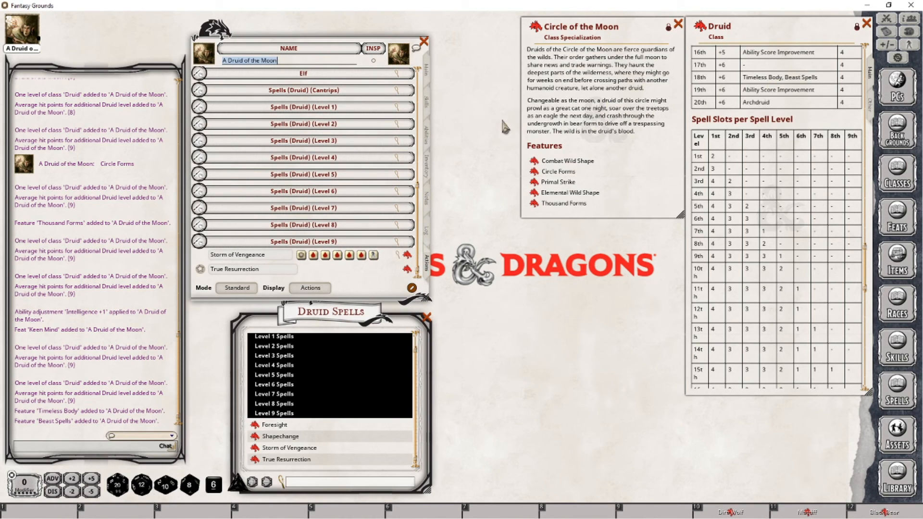
- Read the descriptions of the Timeless Body and Beast Spells features and close the Beast Spells description
click(427, 136)
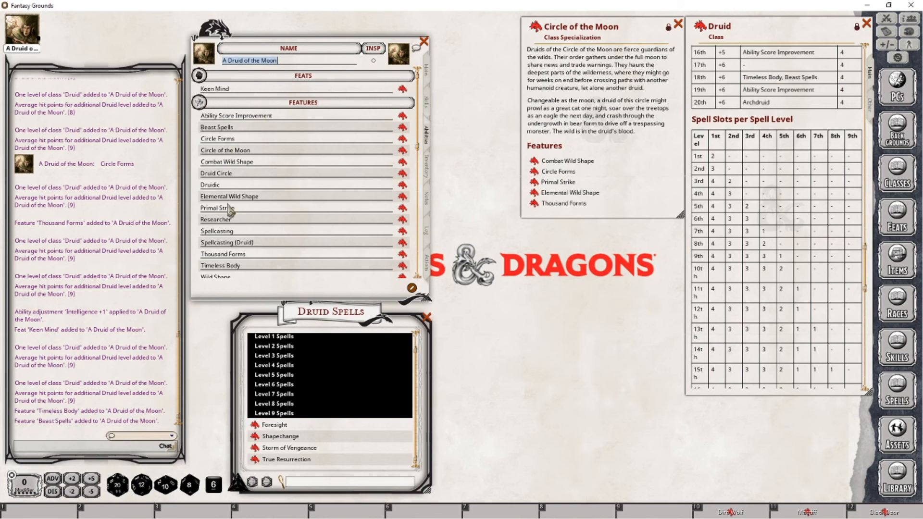
scroll(293, 246, down, 1)
click(402, 251)
drag(394, 195, 534, 233)
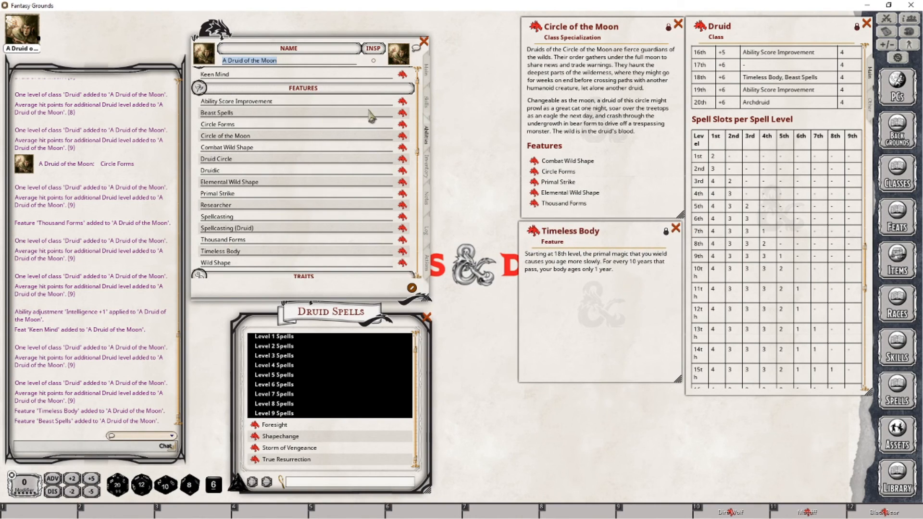
click(402, 113)
drag(431, 189, 574, 232)
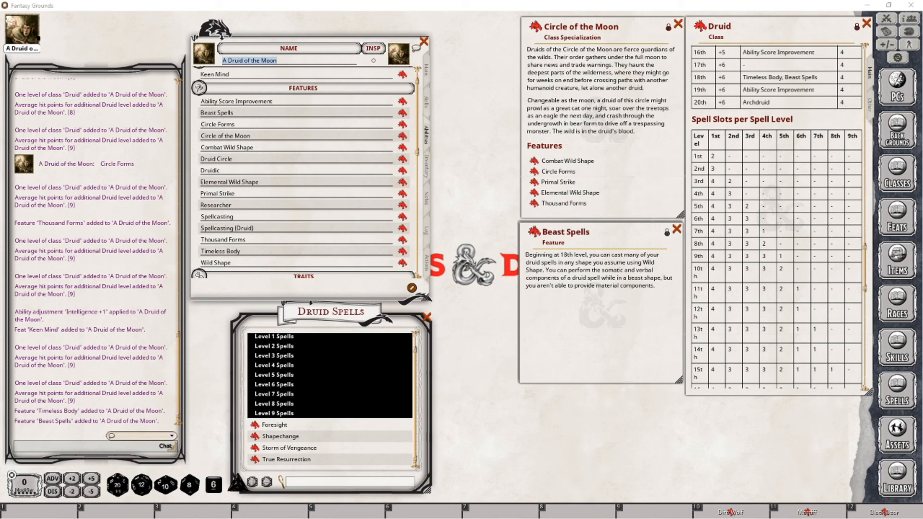
click(677, 229)
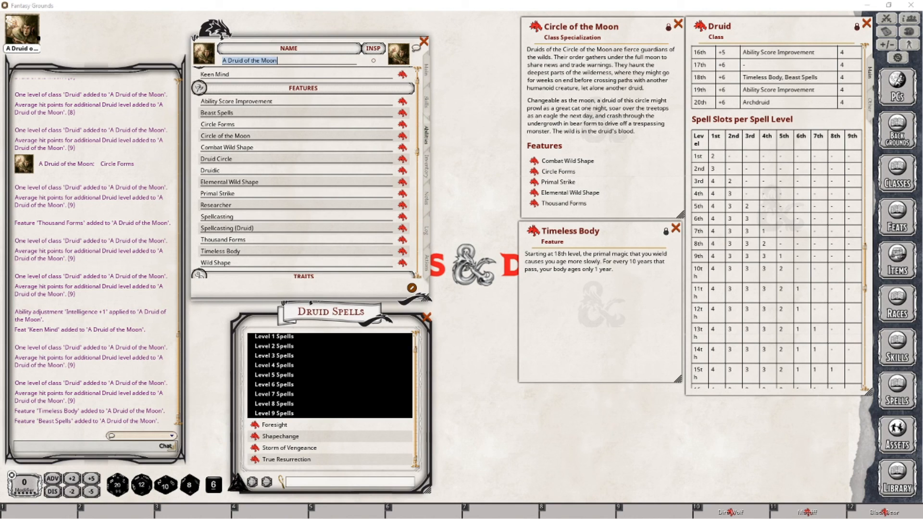
- Review the Druid class table, add the level 9 spell Foresight to the druid spells and collapse the level 9 group
click(426, 70)
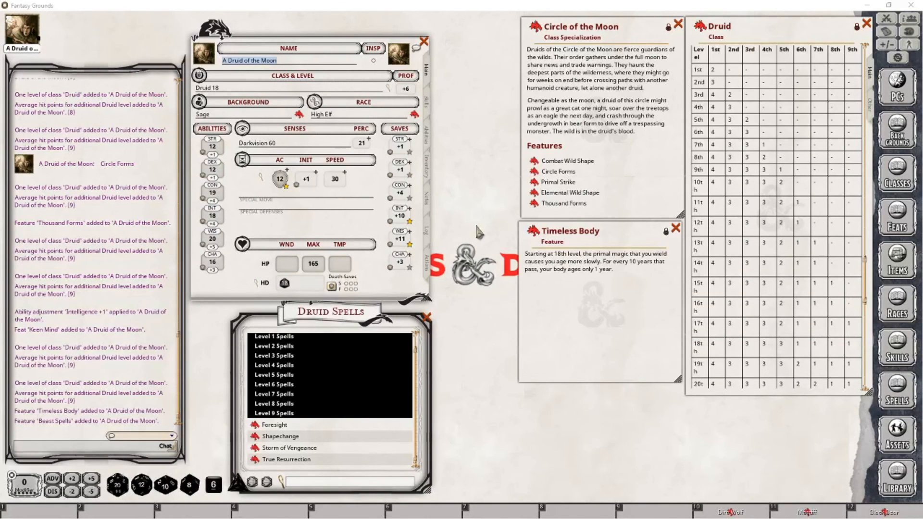
scroll(758, 225, down, 2)
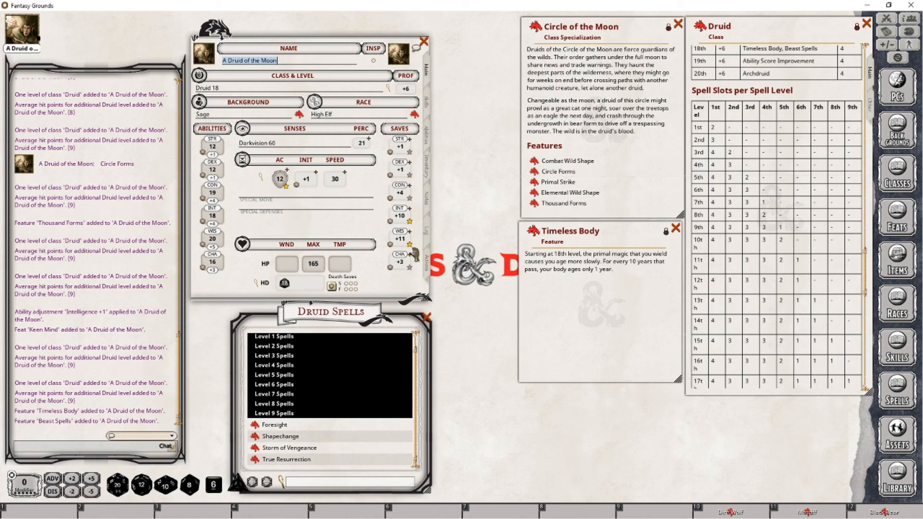
click(426, 262)
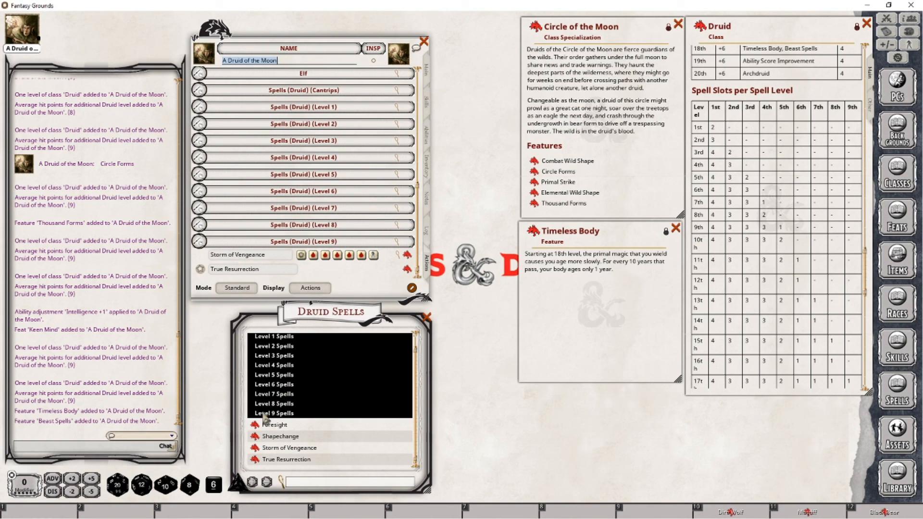
drag(264, 419, 243, 269)
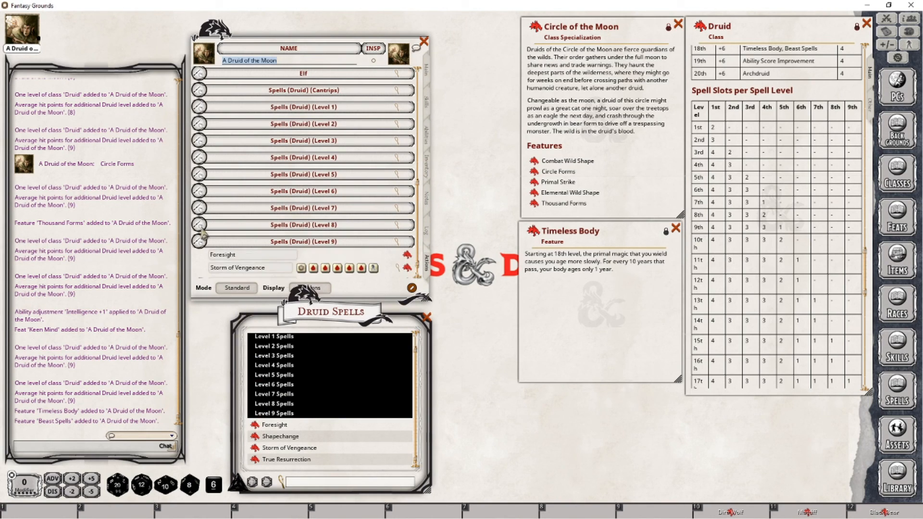
scroll(201, 245, up, 1)
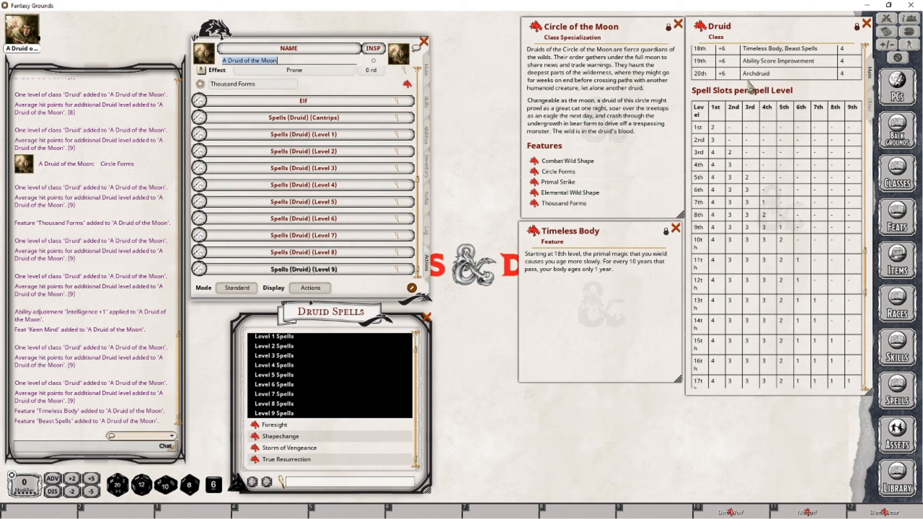
- Raise the character's Constitution score to 20
click(427, 70)
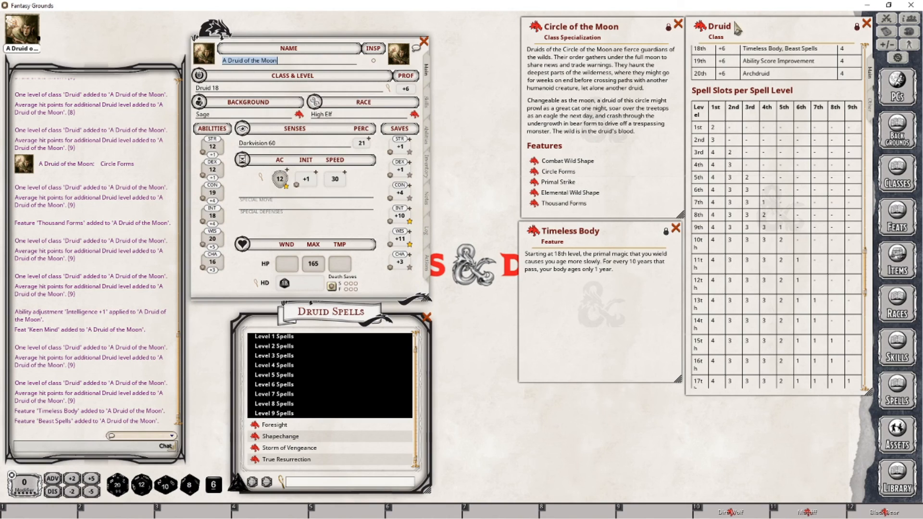
click(220, 195)
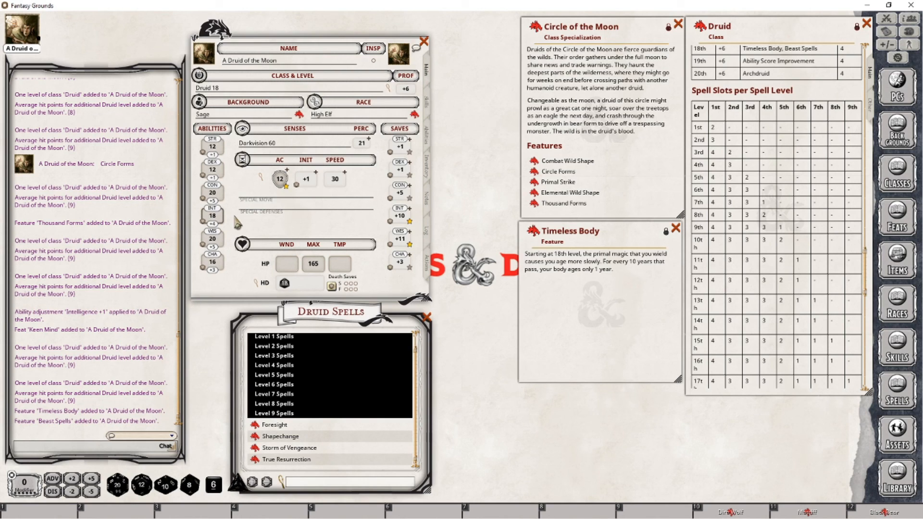
- Raise the character's Intelligence score to 19 and set the maximum hit points to 183
scroll(237, 222, up, 1)
text(183)
key(BackSpace)
text(3)
- Add another Druid class level to reach Druid 19 and close the Timeless Body and Circle of the Moon descriptions
drag(217, 95, 217, 94)
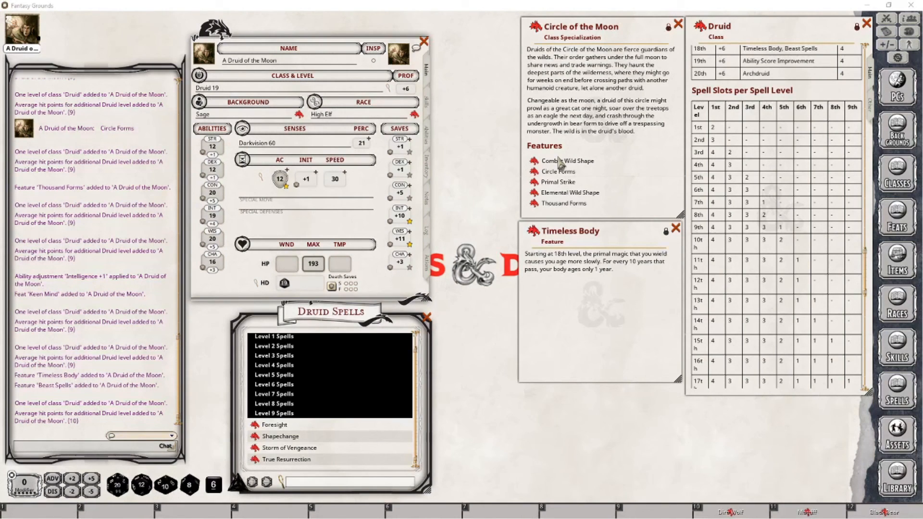
click(675, 229)
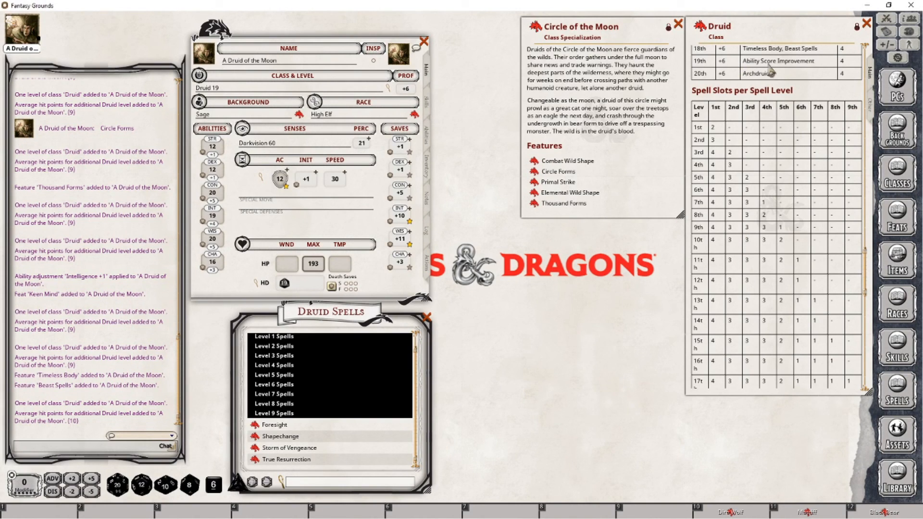
click(678, 23)
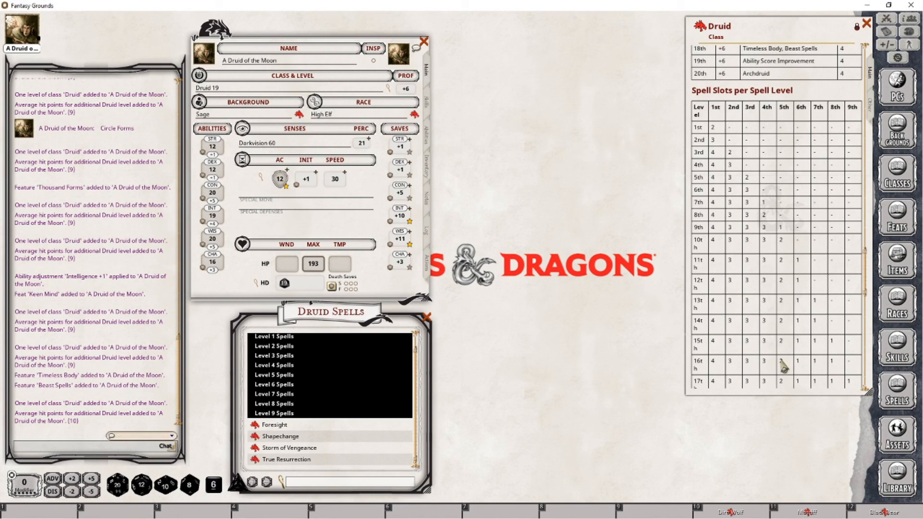
- Review the Druid spell slot table and the level 6 druid spells, and add another Druid class level to reach Druid 20
scroll(784, 366, down, 3)
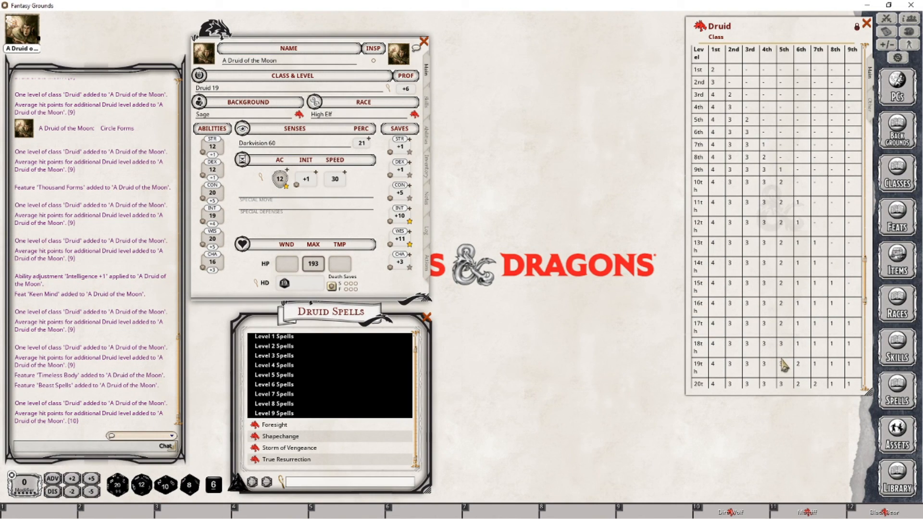
click(286, 414)
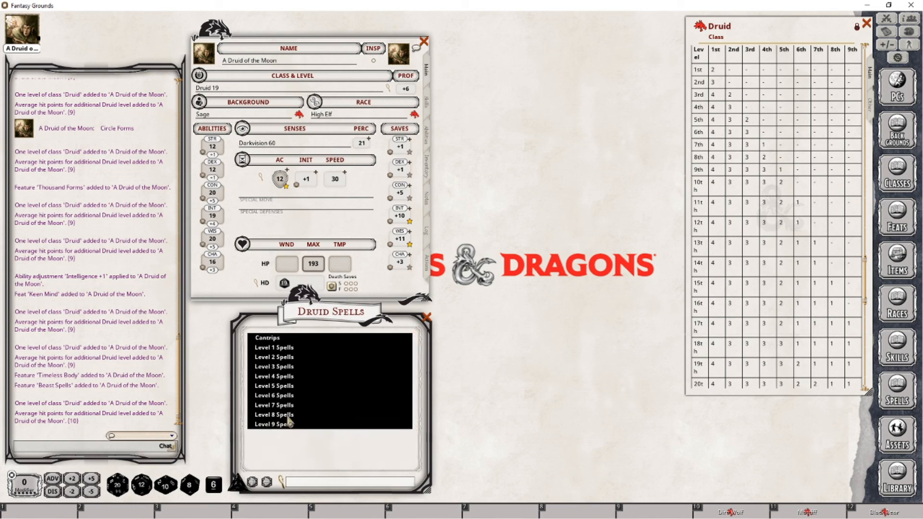
click(287, 386)
scroll(303, 361, down, 2)
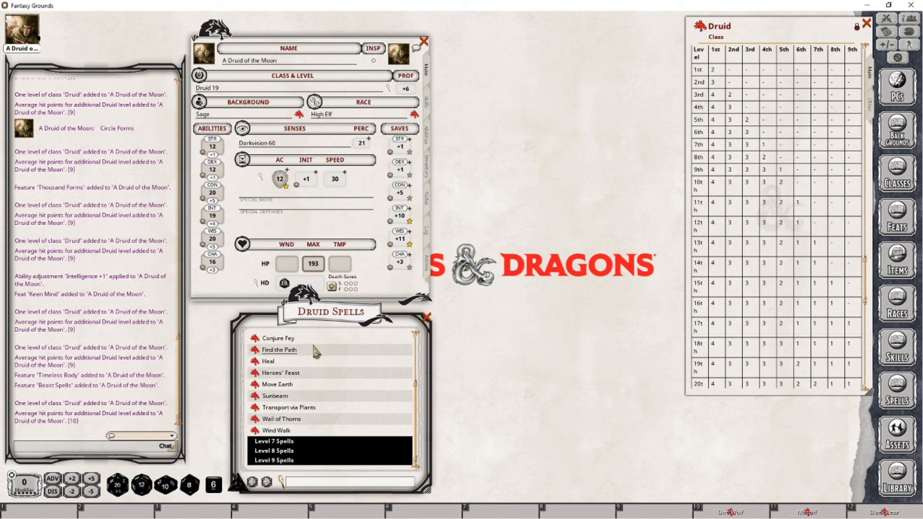
click(426, 262)
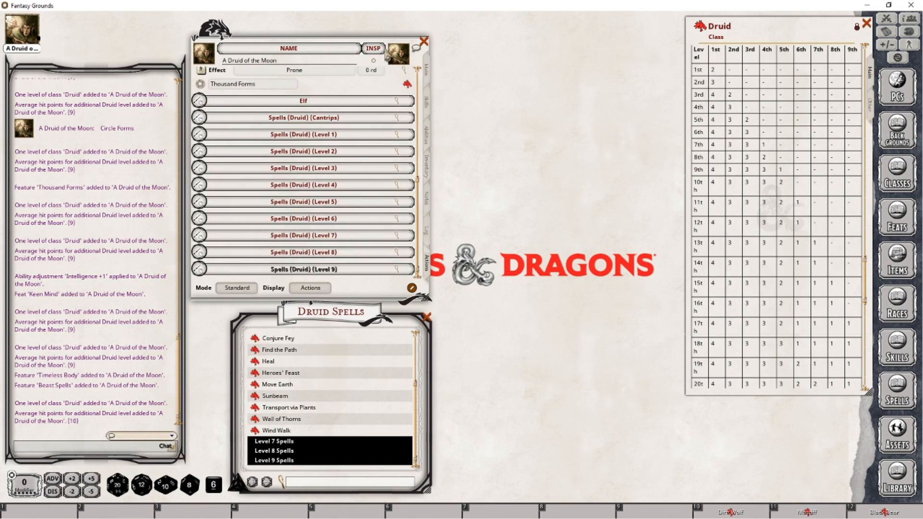
click(427, 71)
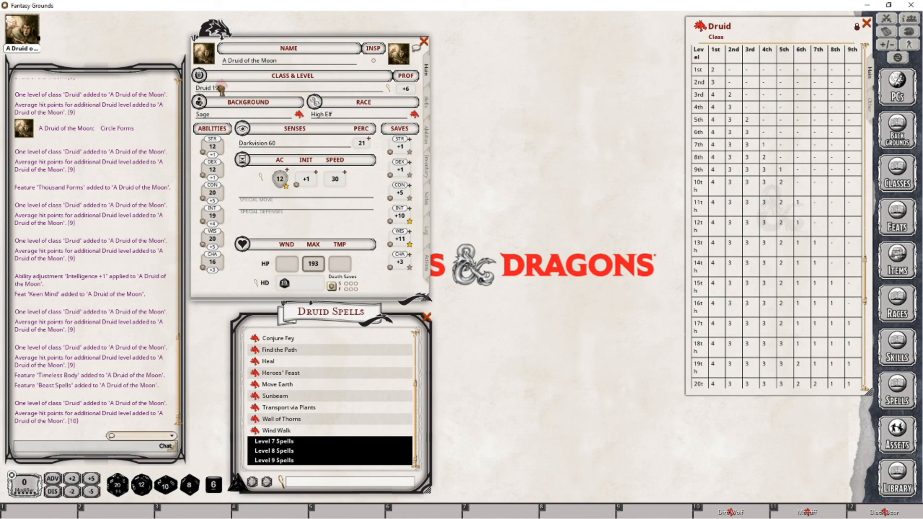
drag(222, 89, 221, 89)
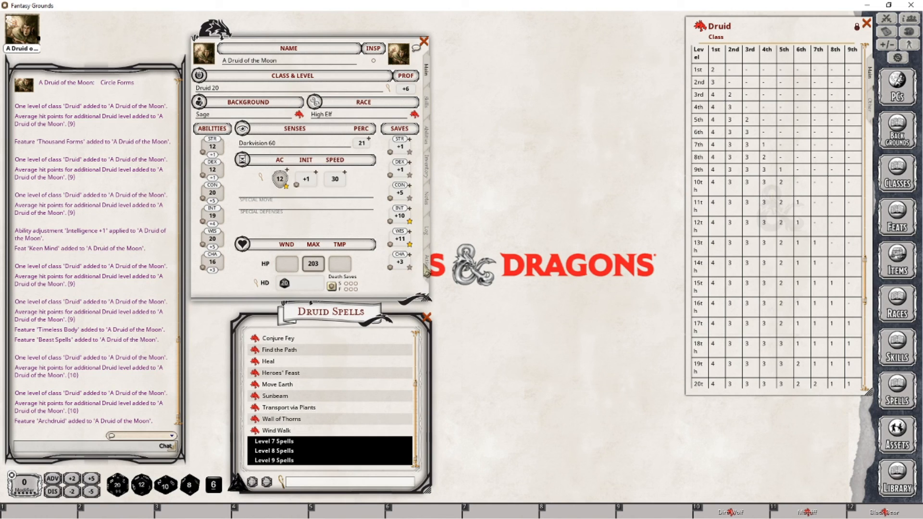
- Add the level 6 spell Sunbeam to the character's druid spells and close the Druid Spells list
click(427, 264)
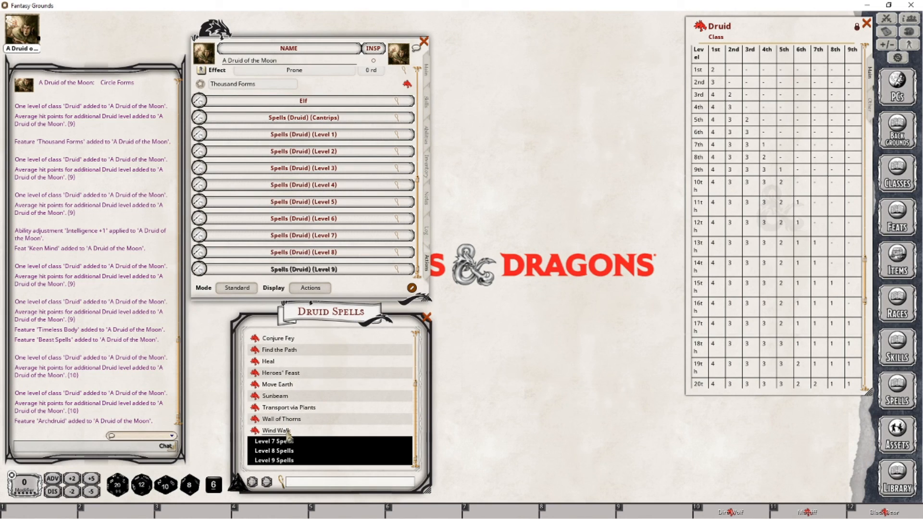
scroll(287, 399, up, 1)
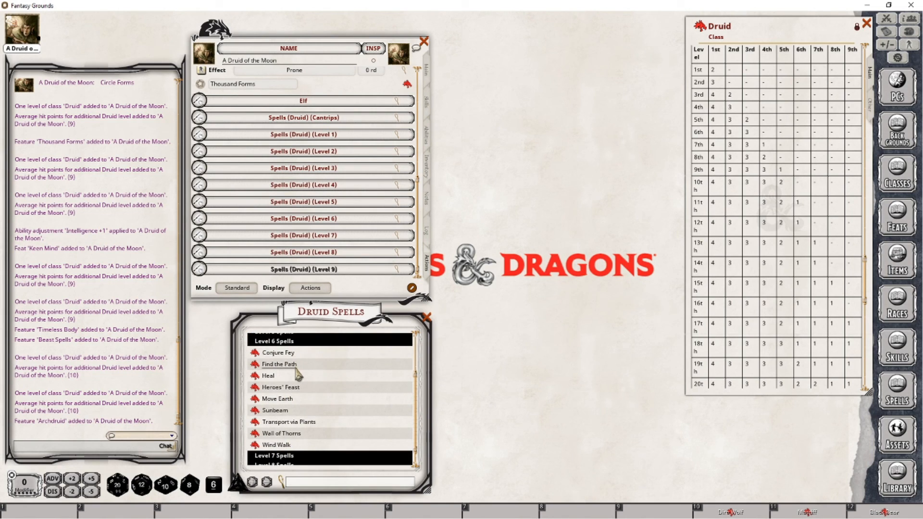
click(303, 219)
scroll(324, 217, down, 1)
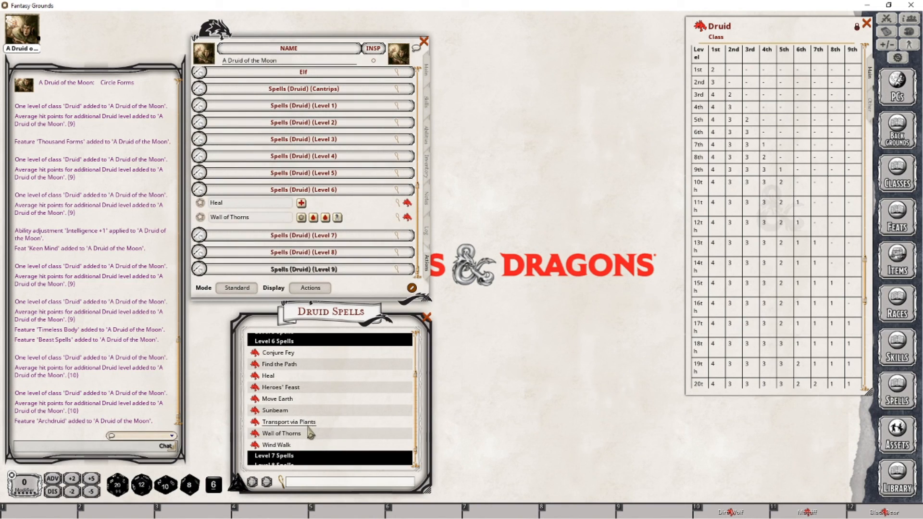
drag(254, 410, 231, 214)
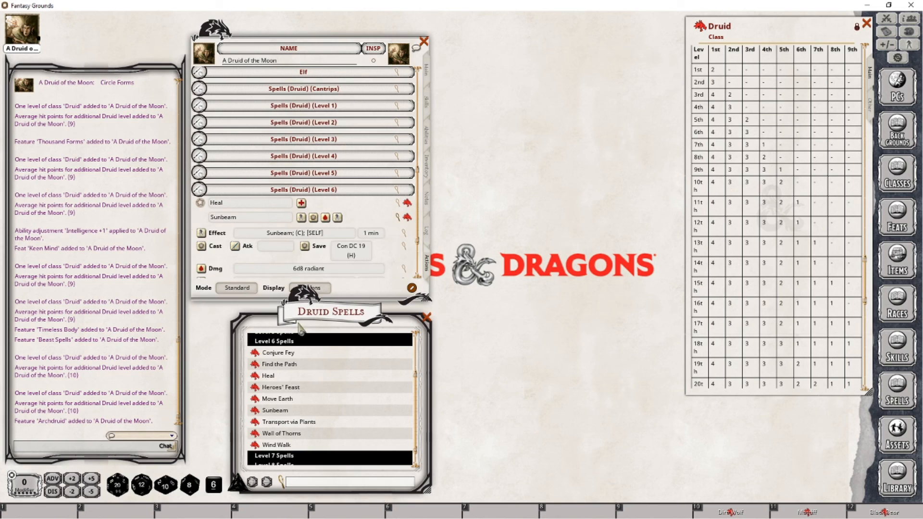
click(427, 317)
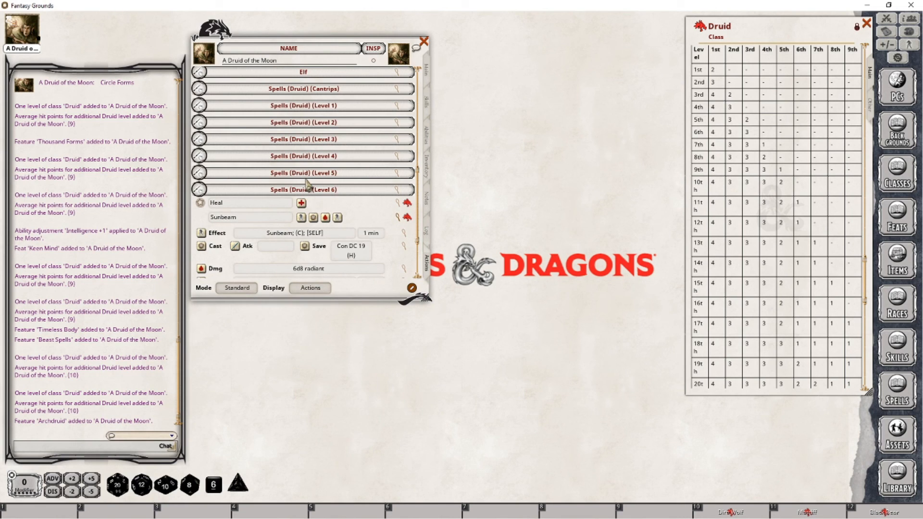
- Open the description of the Archdruid feature and add the feature to the character's actions as a power
click(426, 136)
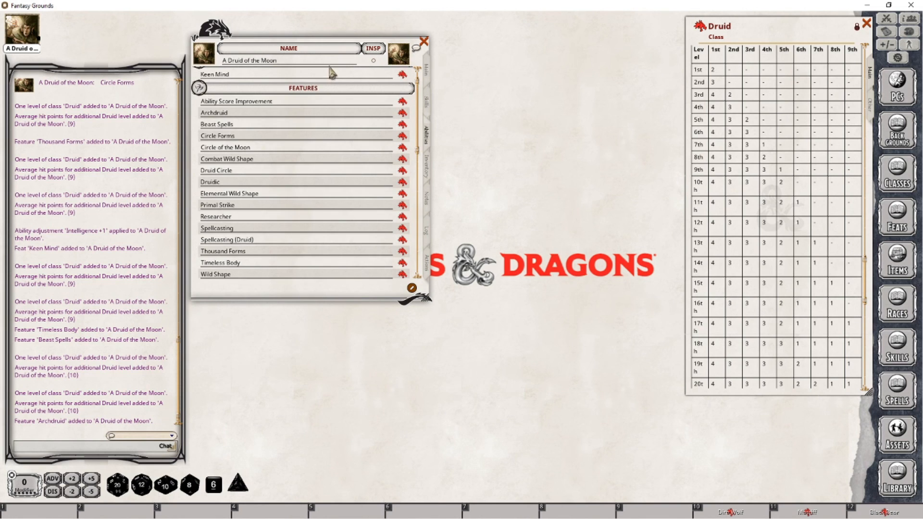
click(403, 113)
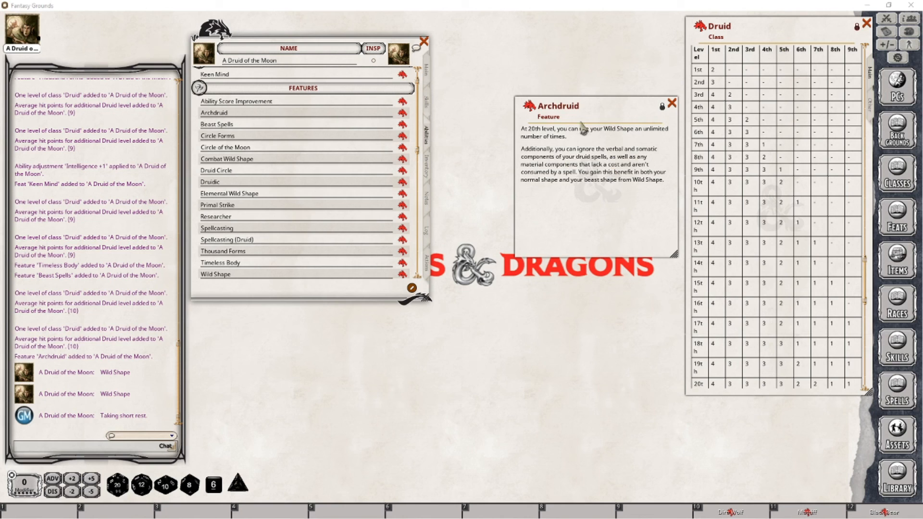
click(426, 264)
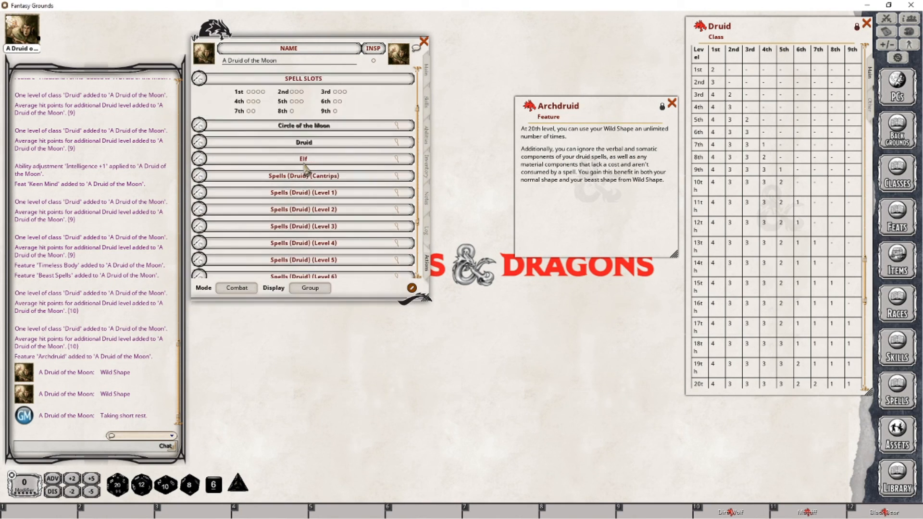
scroll(300, 171, up, 5)
click(262, 155)
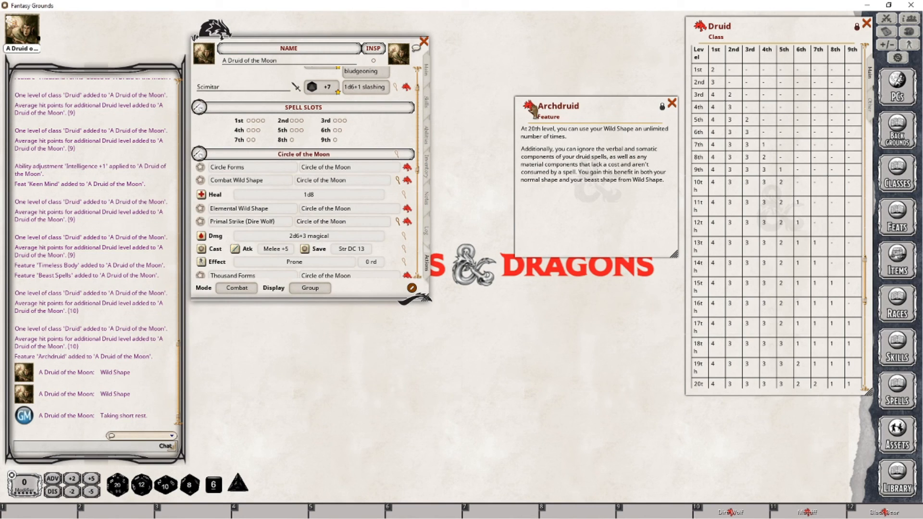
drag(300, 177, 237, 189)
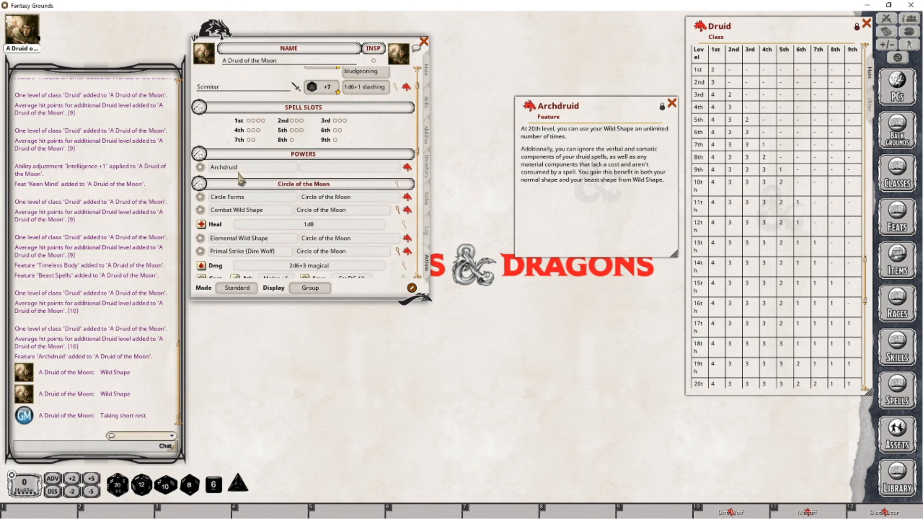
- Assign the Archdruid power to the Circle of the Moon group and collapse that group
click(322, 168)
text(C)
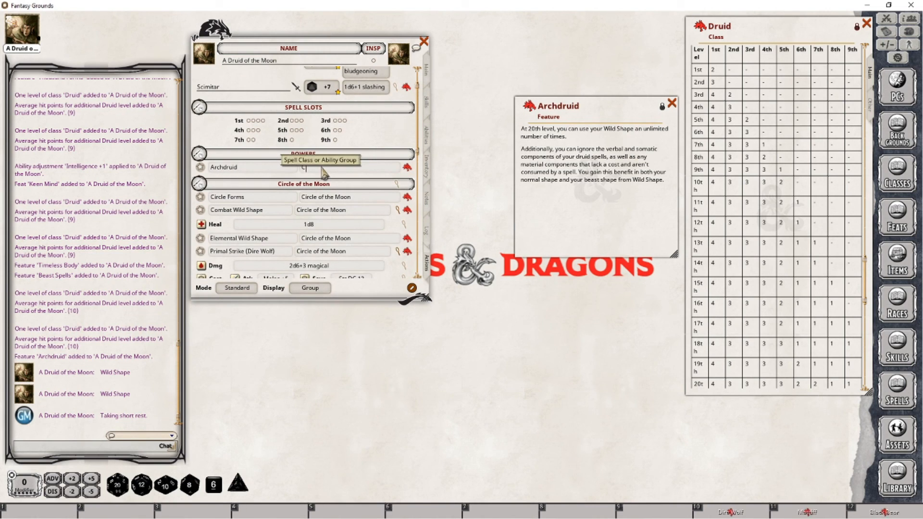
text(ircle)
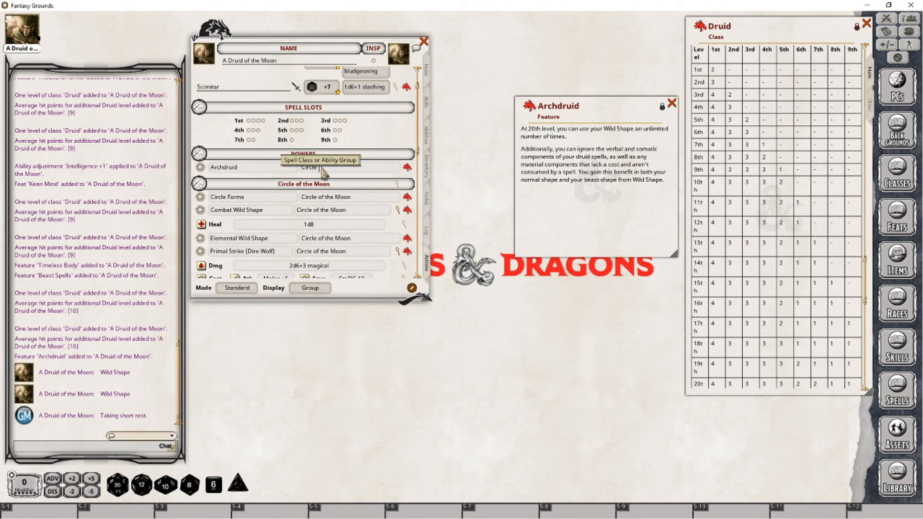
text( of the Moon)
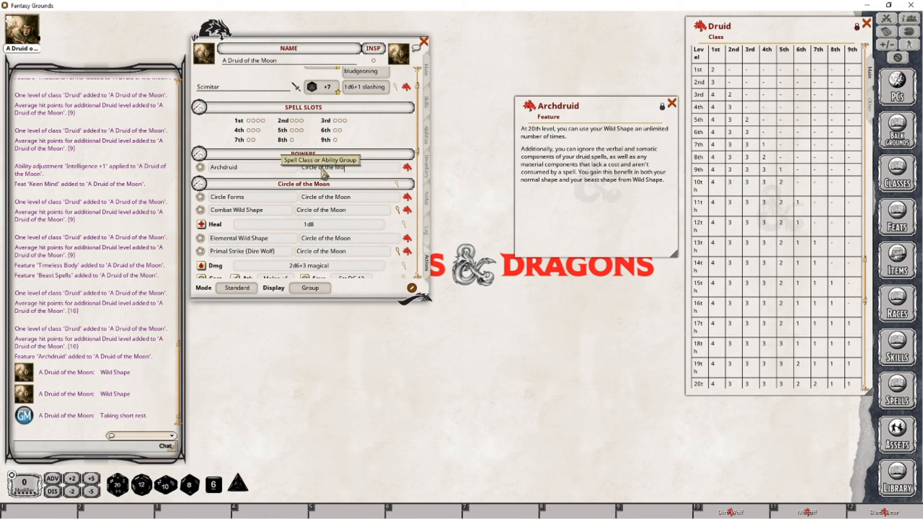
click(199, 154)
- Expand the Druid powers group, set the number of Wild Shape uses to 0 in preparation mode and switch to combat mode
click(200, 171)
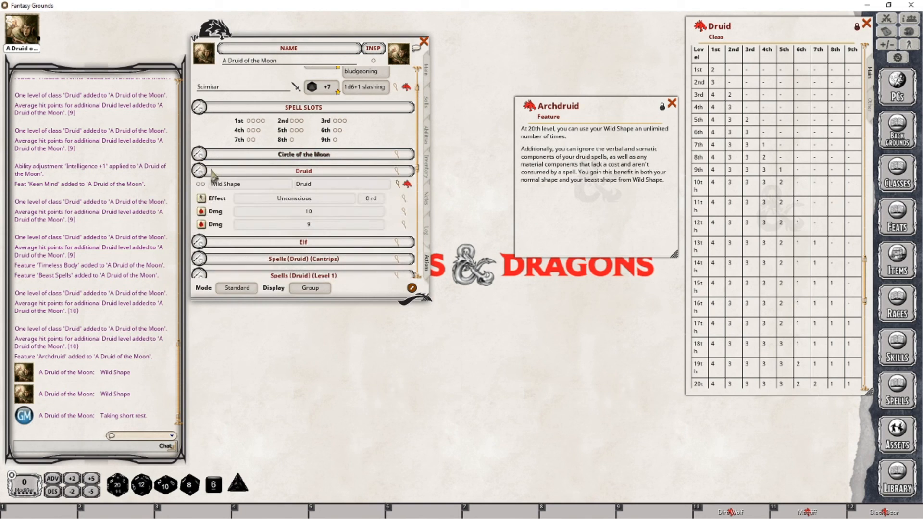
click(237, 287)
click(204, 190)
text(0)
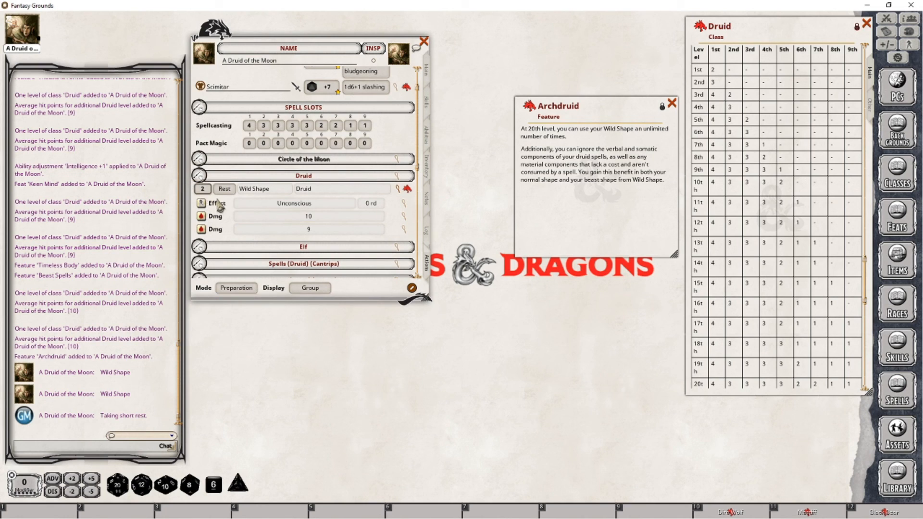
click(225, 189)
click(244, 288)
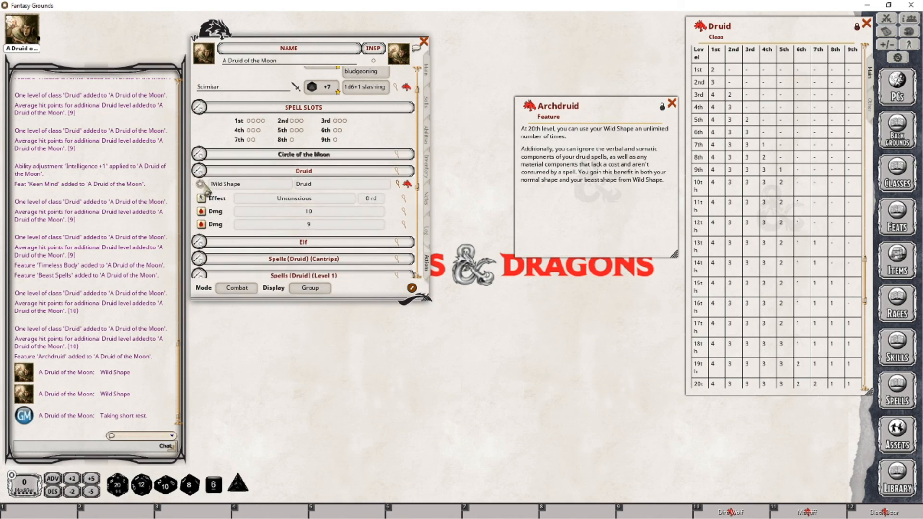
- Use the Wild Shape power seven times in a row to test its unlimited uses
click(200, 184)
click(202, 184)
click(201, 185)
click(201, 184)
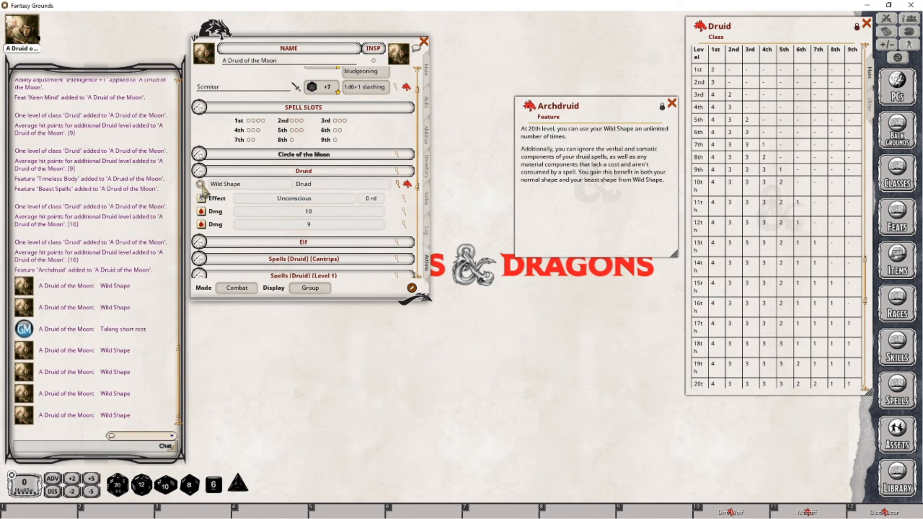
click(201, 185)
click(201, 185)
click(201, 184)
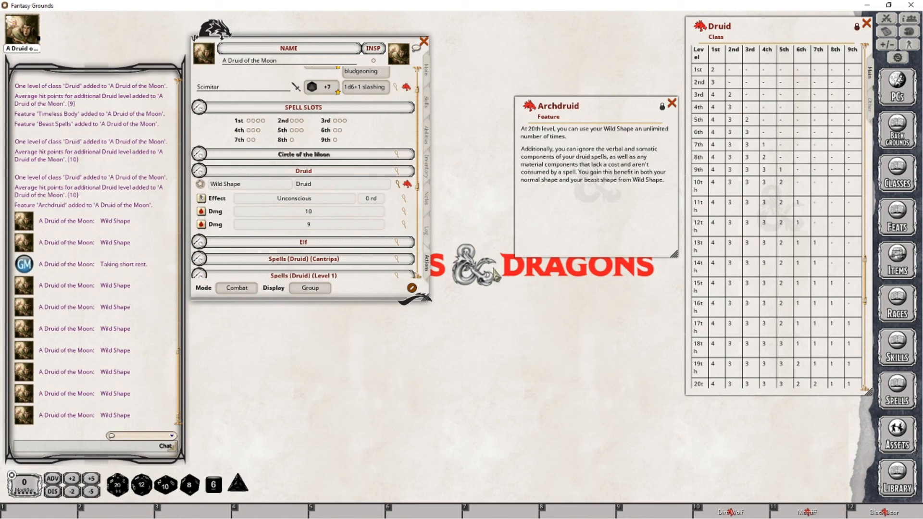